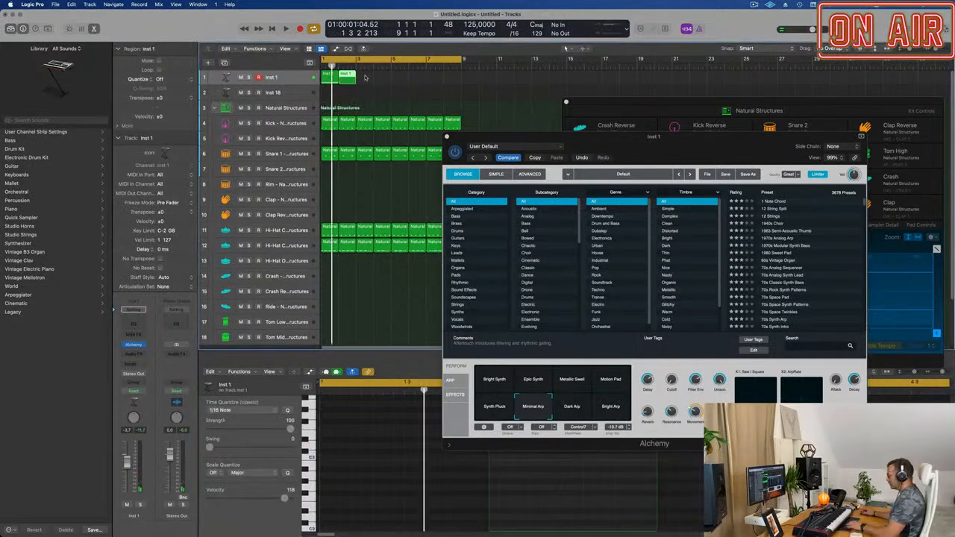
Delete the second Inst 1 region, then repeat the first region to fill bars 1 through 8 and play the loop.
key(Delete)
click(335, 81)
key(super+r)
key(super+r)
key(super+r)
key(super+r)
key(space)
drag(492, 136, 391, 117)
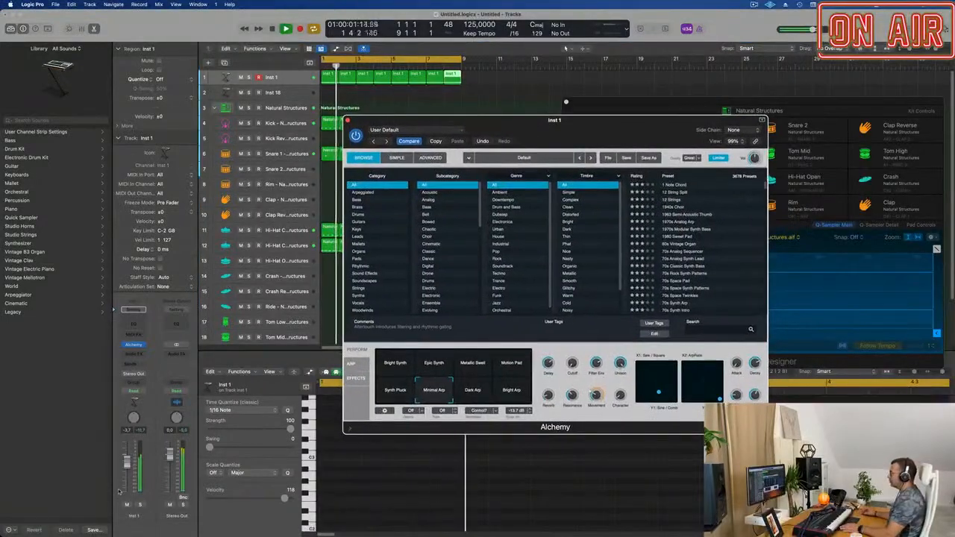
Lower the Inst 1 channel volume slightly and reposition the Alchemy window.
drag(126, 465, 126, 471)
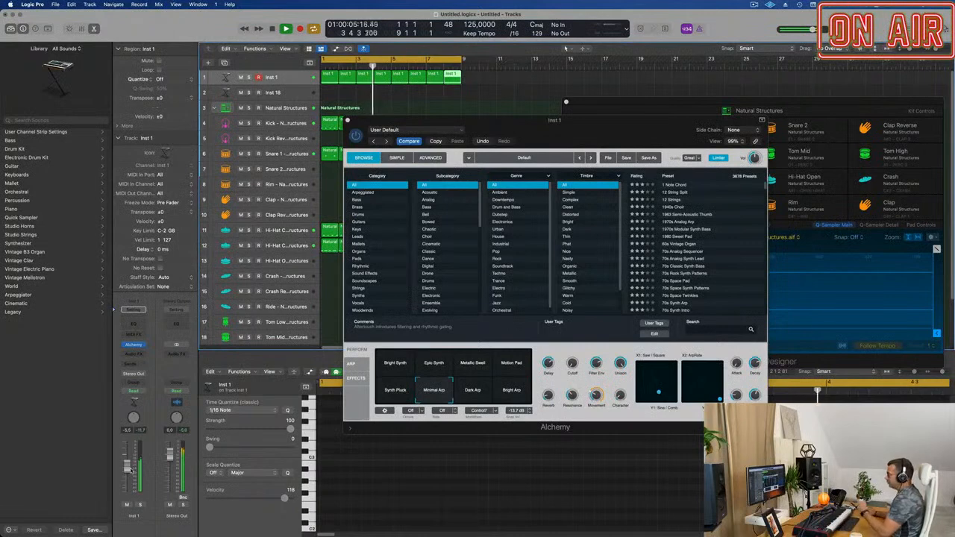
drag(558, 124, 532, 122)
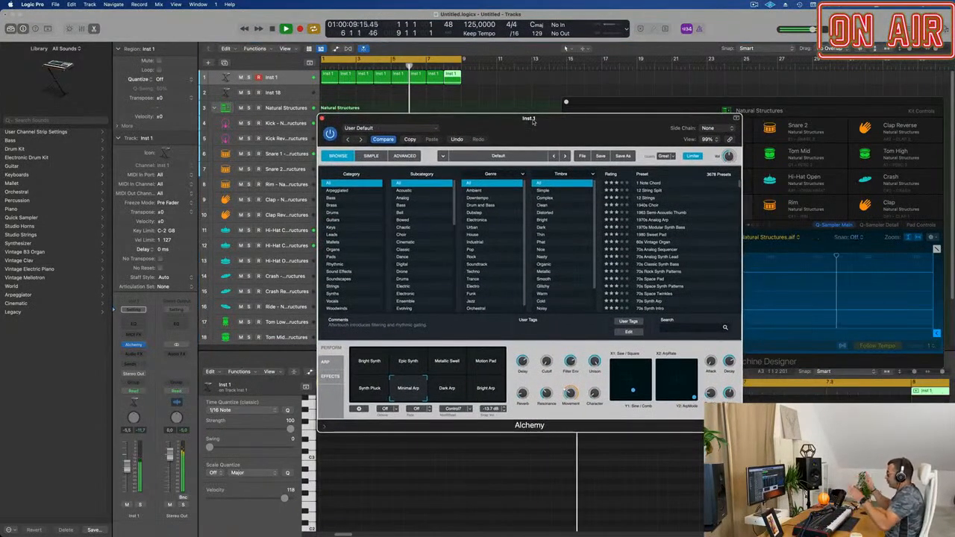
drag(532, 122, 529, 123)
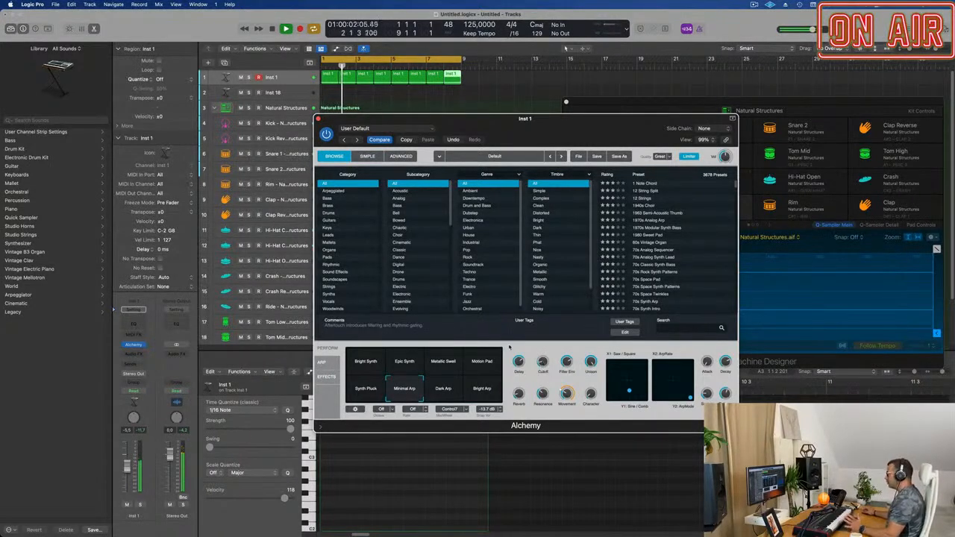
Show Alchemy's arpeggiator settings and load the Bouncing pattern preset.
click(323, 362)
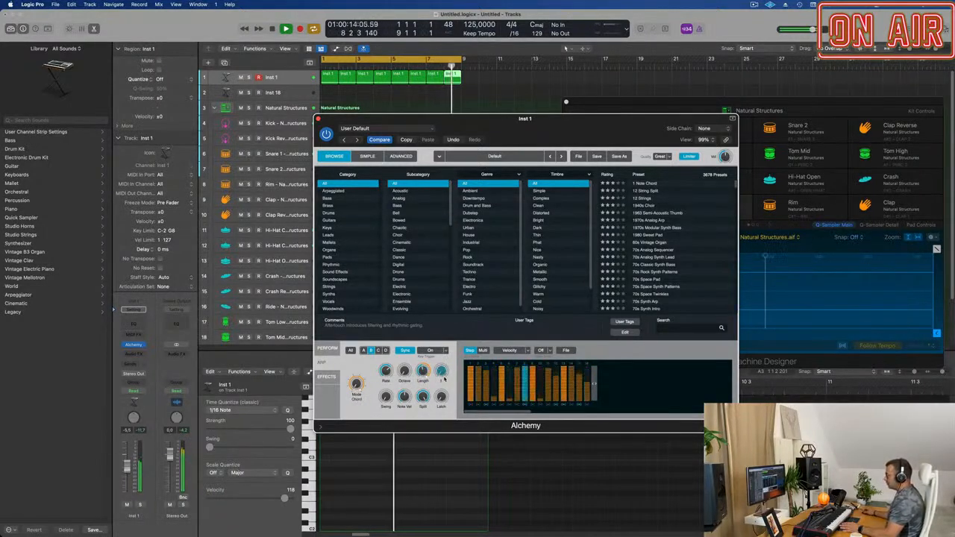
click(566, 349)
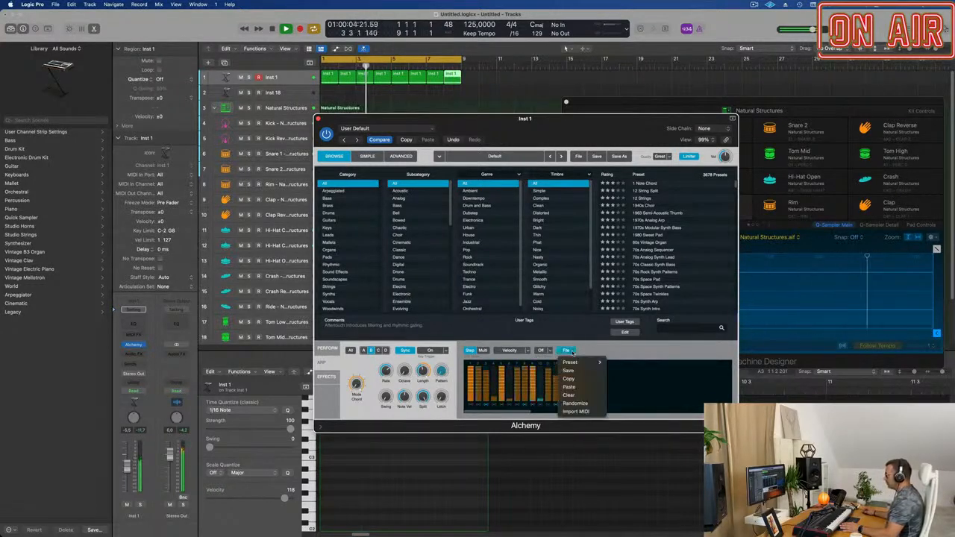
mouse_move(573, 362)
click(619, 363)
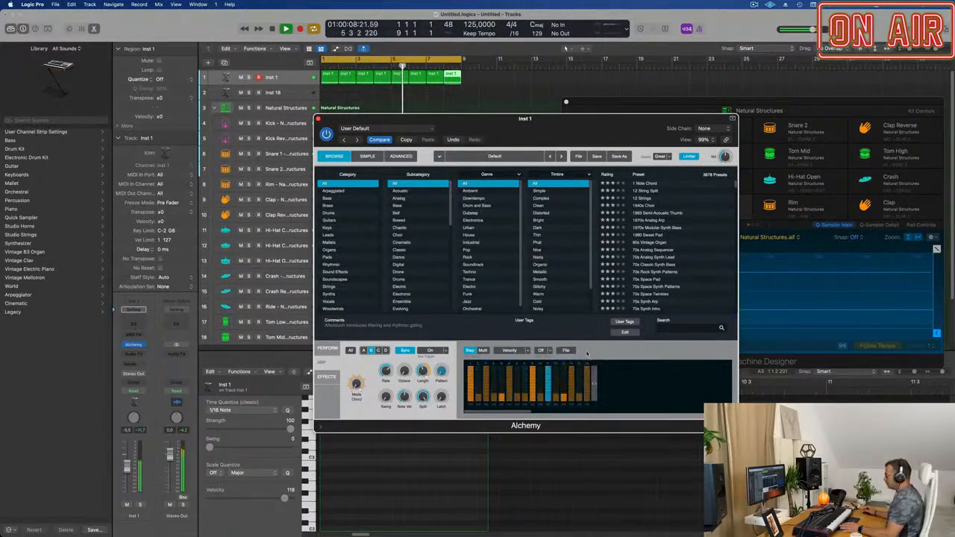
Try the Down Up 16 Notes preset for the arpeggiator pattern.
click(214, 107)
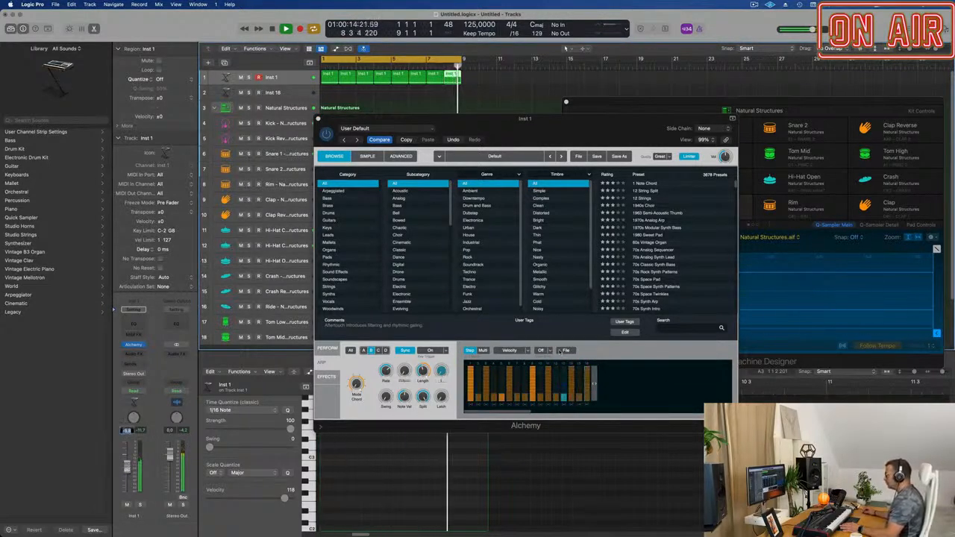
click(564, 350)
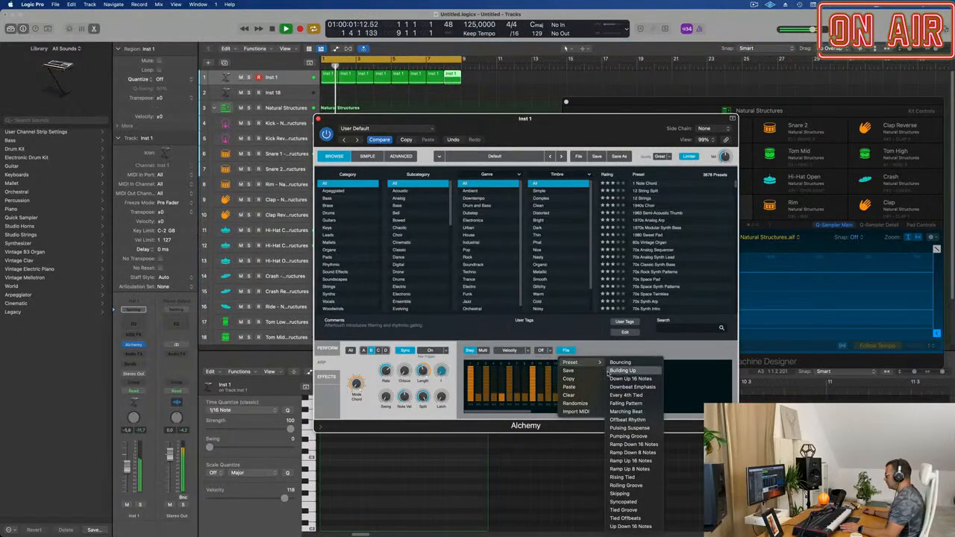
click(612, 371)
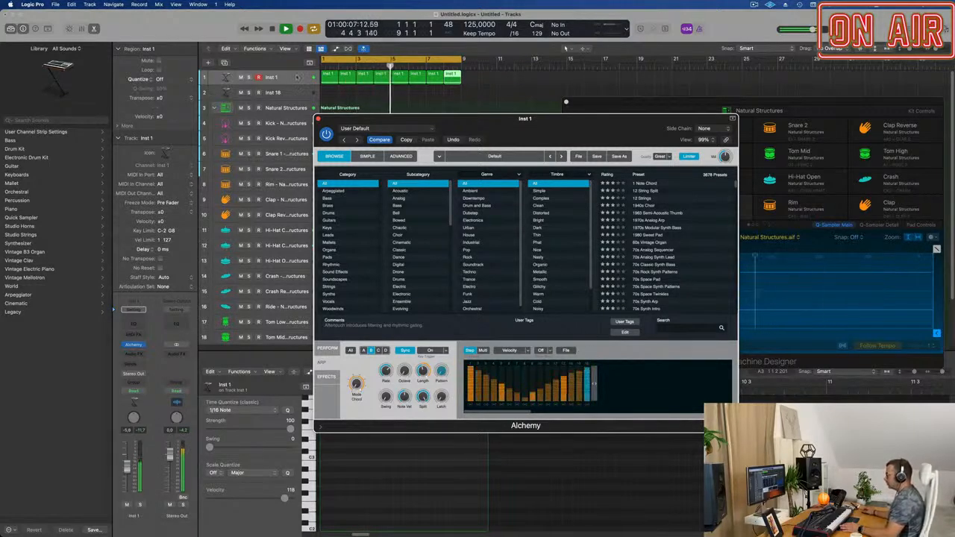
Reopen Alchemy on the Inst 1 track and load the Every 4th Tied arpeggiator preset.
click(132, 346)
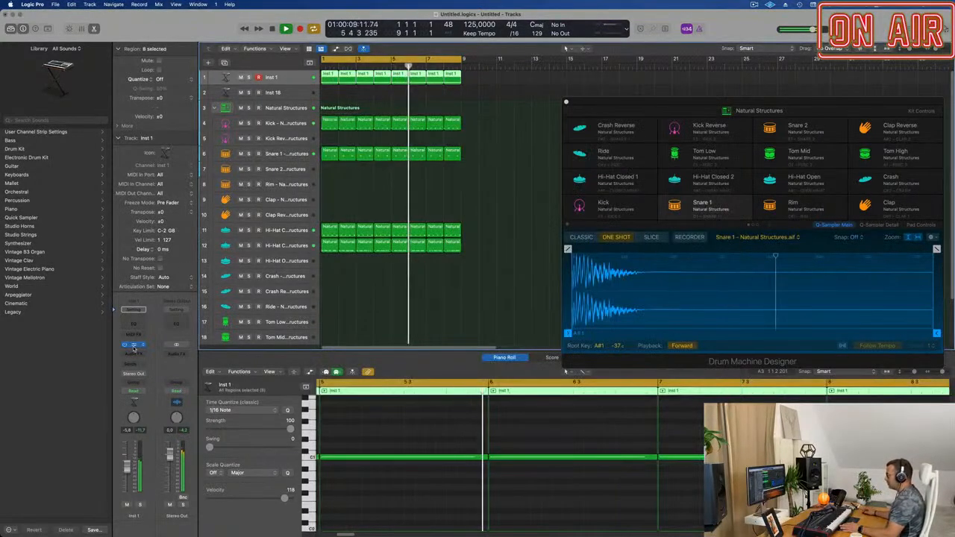
click(133, 346)
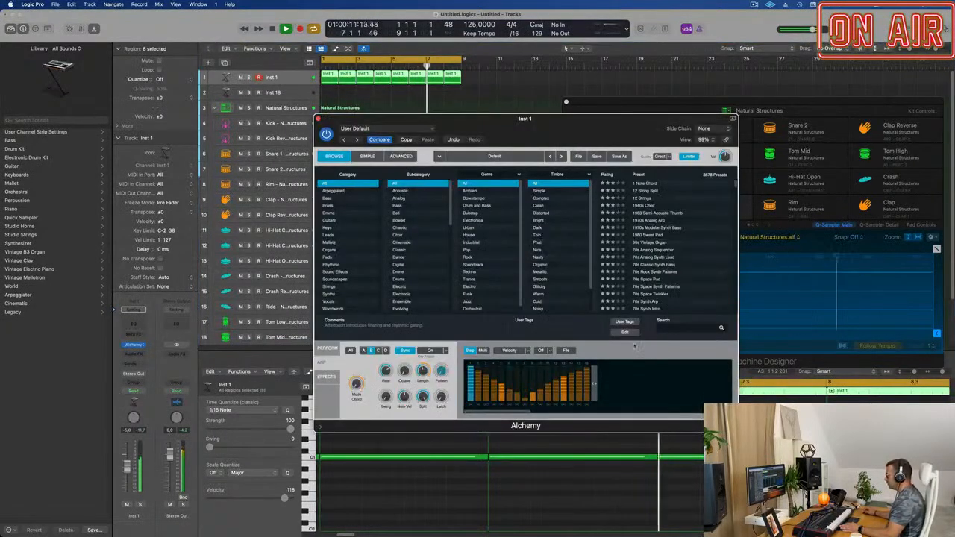
click(566, 350)
mouse_move(585, 362)
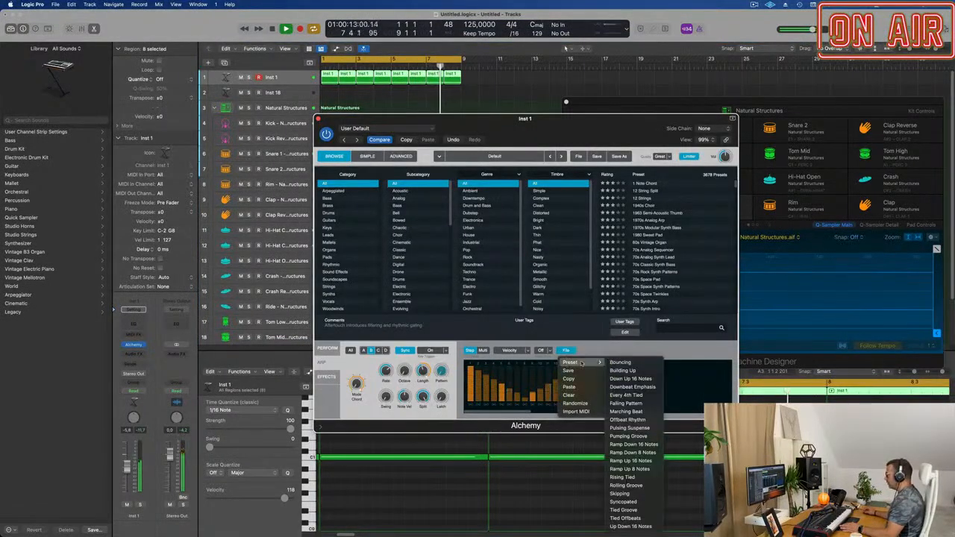
click(625, 394)
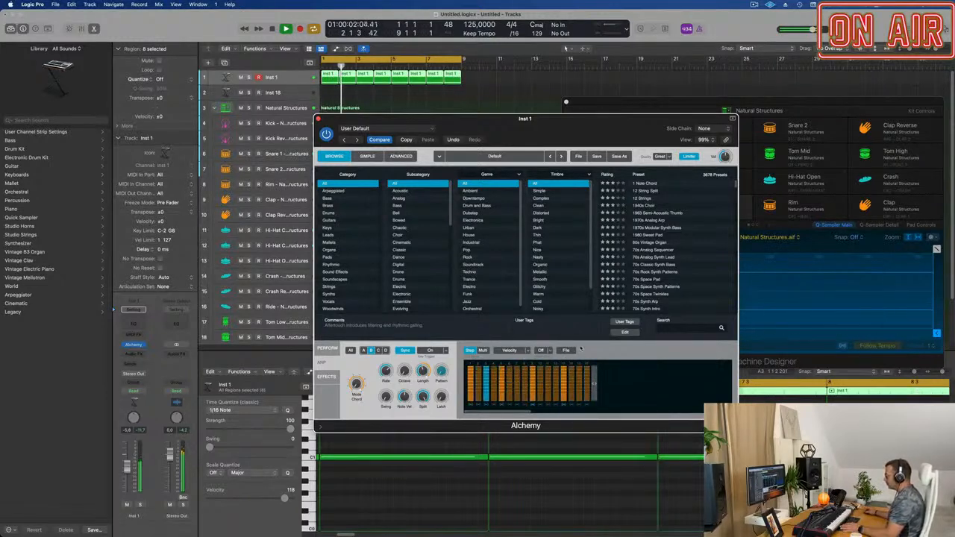
click(510, 350)
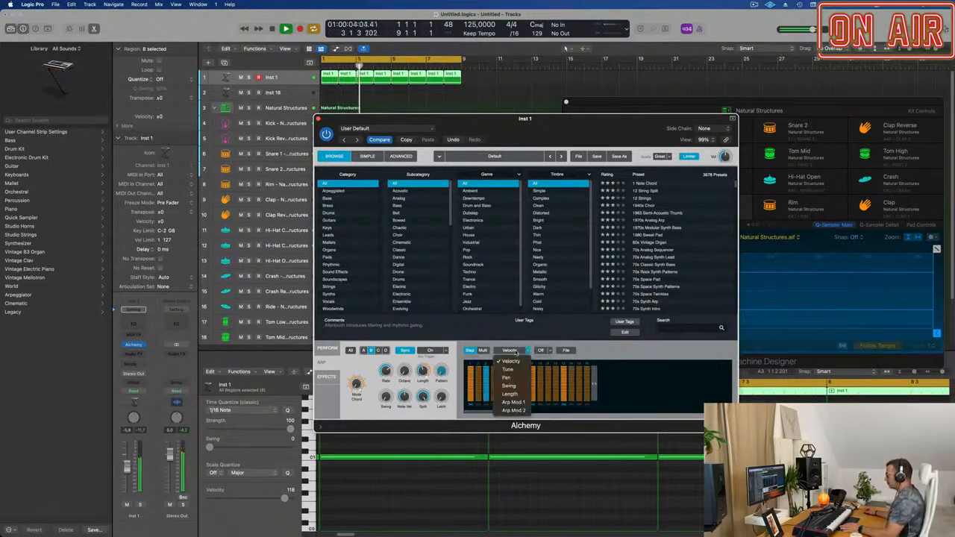
click(565, 349)
click(565, 350)
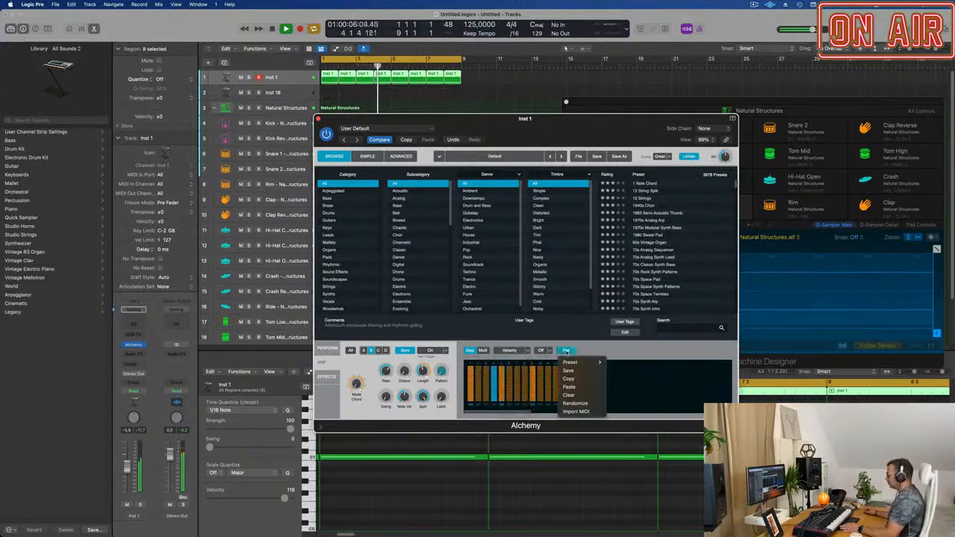
mouse_move(571, 361)
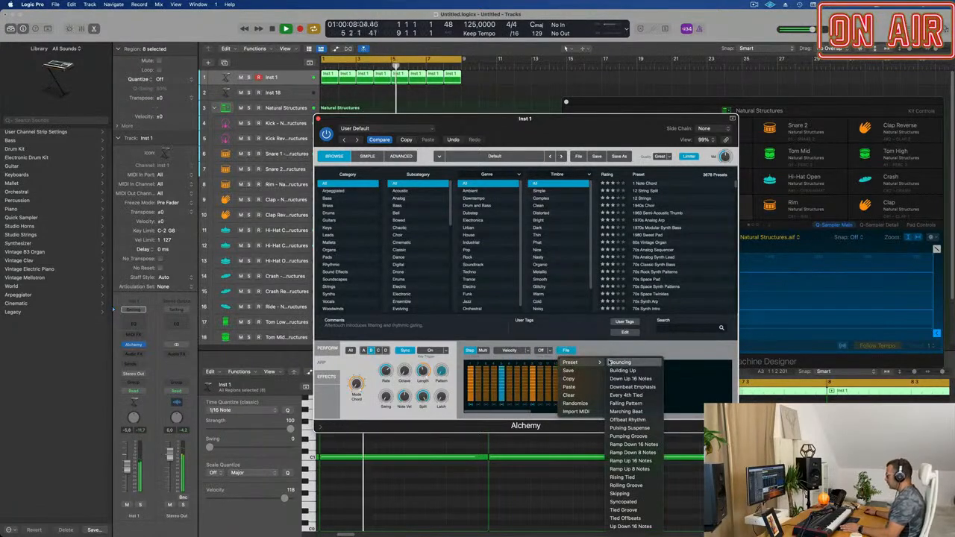
click(379, 140)
Switch the arpeggiator's step display to Pan and draw alternating low and high pan values on steps 2, 4, 6 and 8.
drag(505, 126, 440, 121)
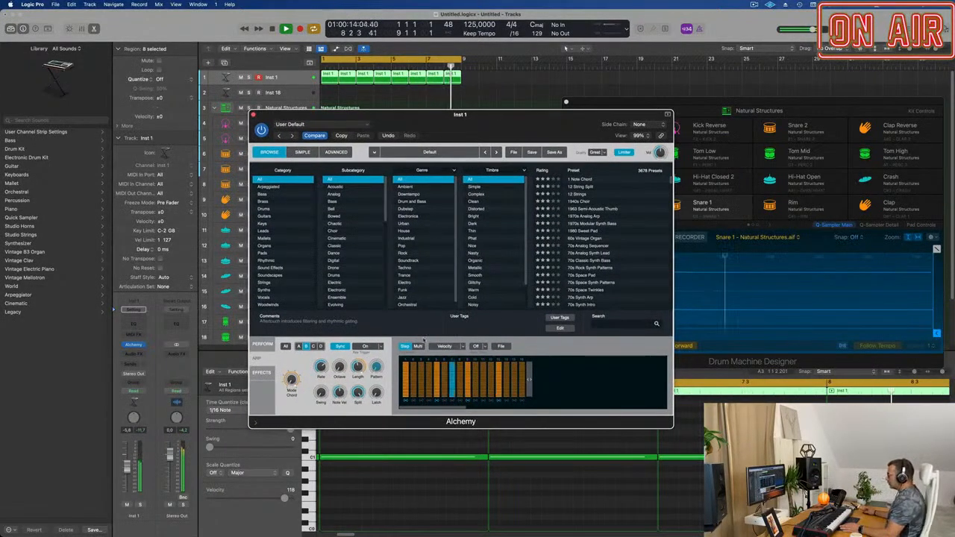
click(460, 347)
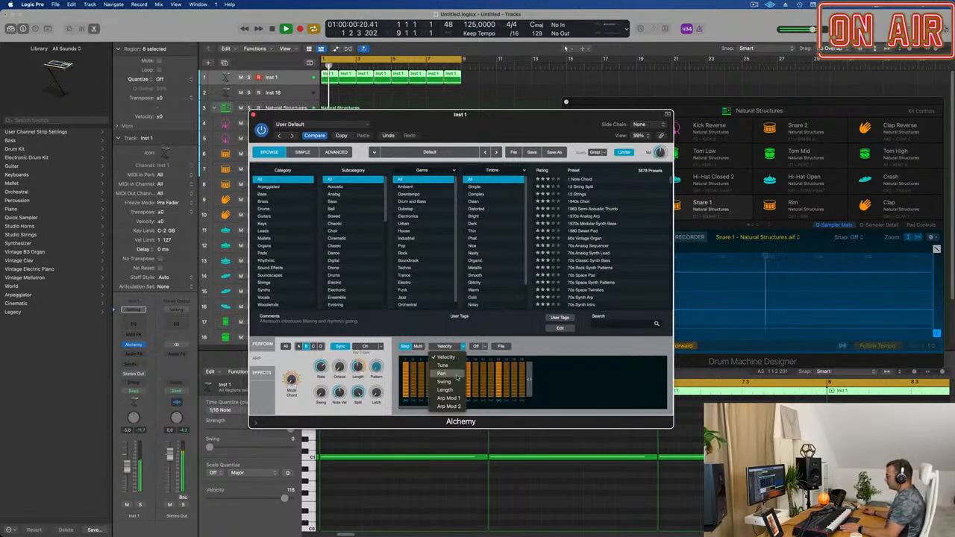
click(443, 374)
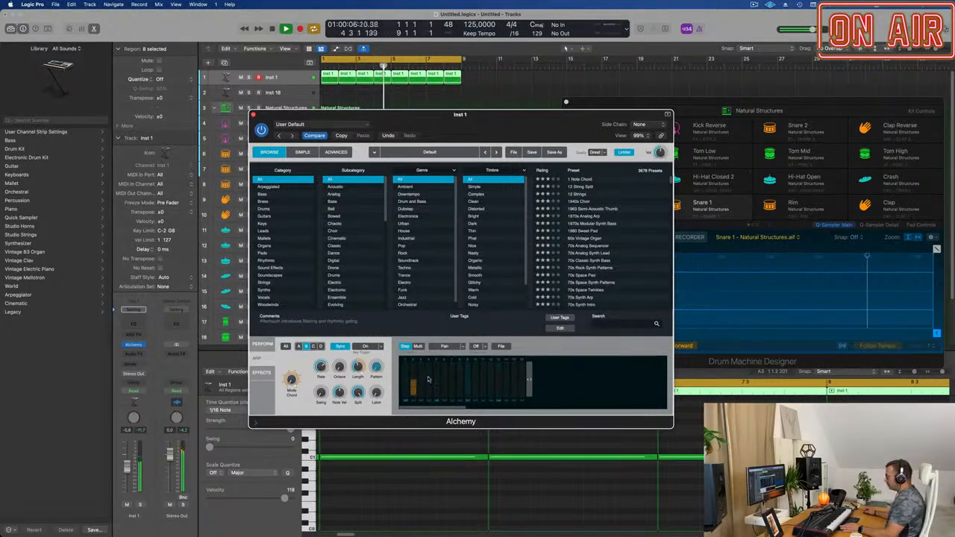
drag(430, 372, 431, 361)
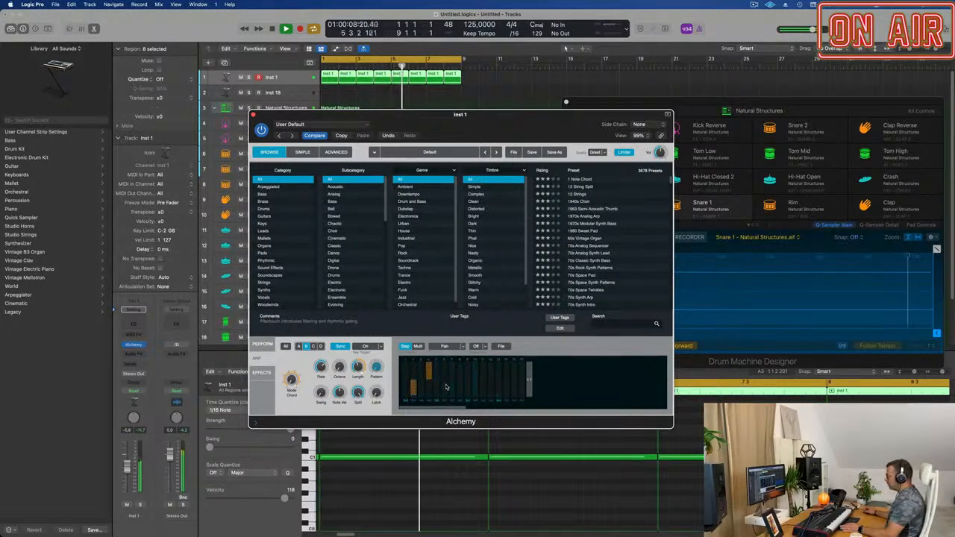
click(445, 379)
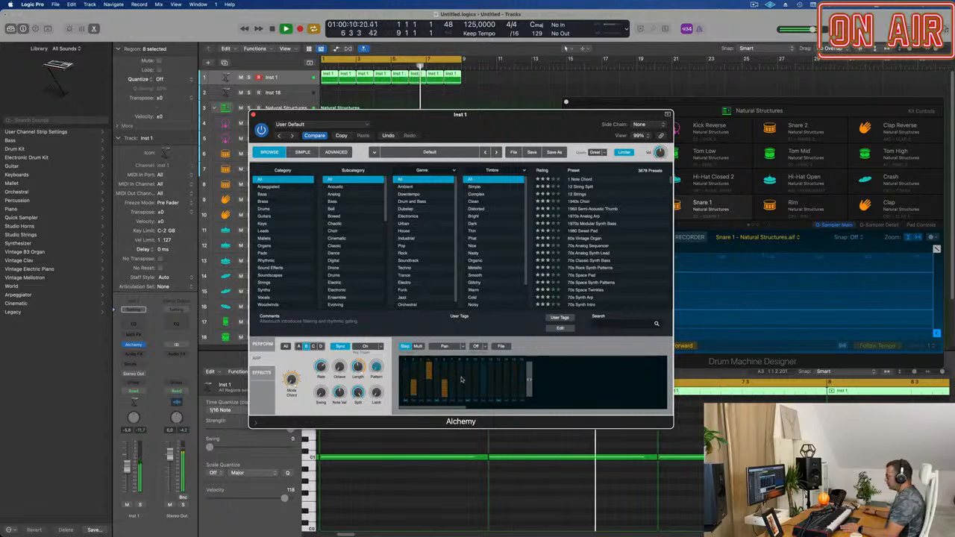
drag(462, 378, 460, 362)
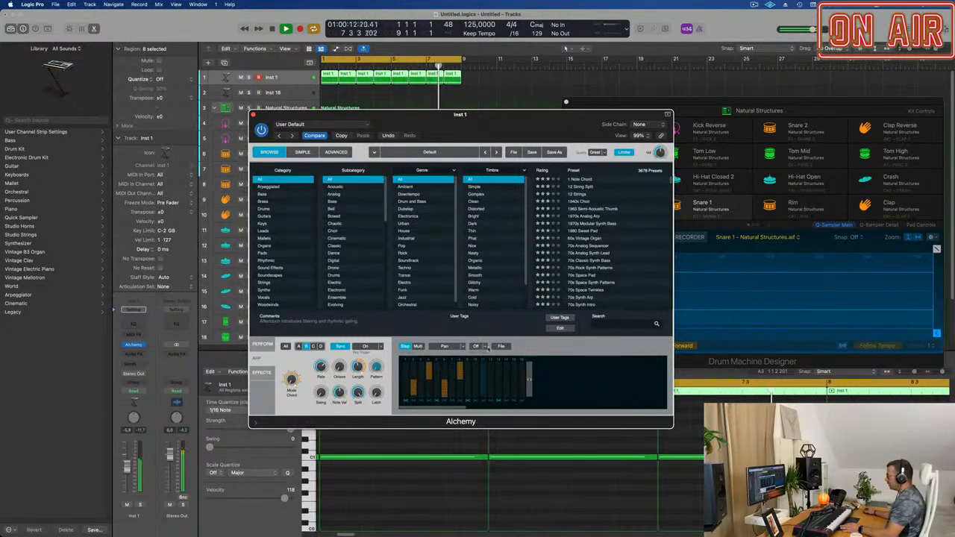
Set the arpeggiator's value snap to 1/4, and check the Multi display before returning to the Step display.
click(486, 347)
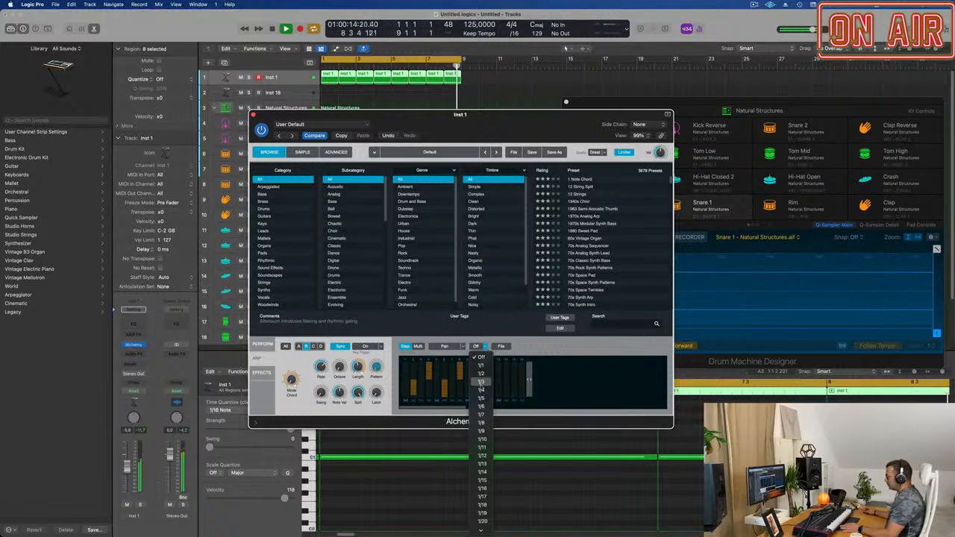
click(481, 389)
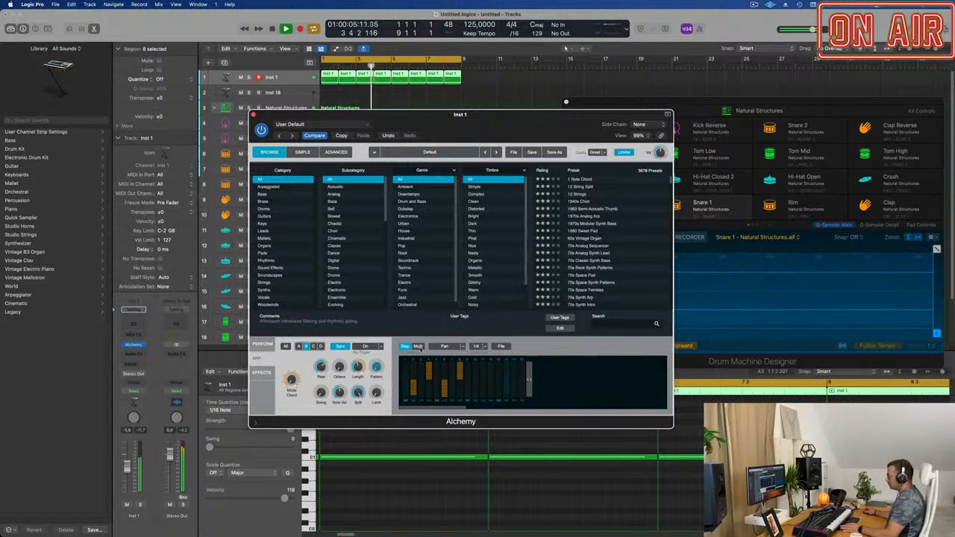
click(419, 347)
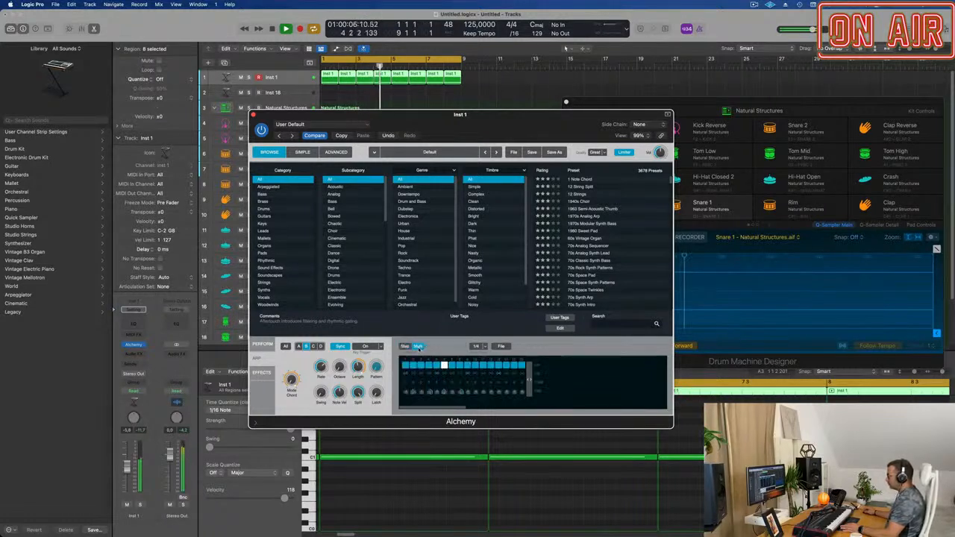
click(404, 347)
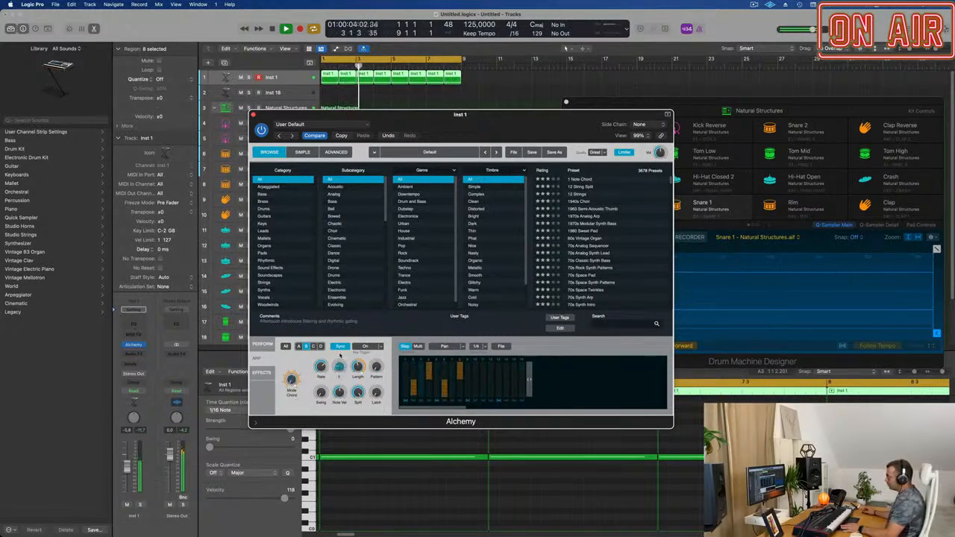
Return Alchemy to its Perform controls and move its window clear of the track regions.
click(262, 344)
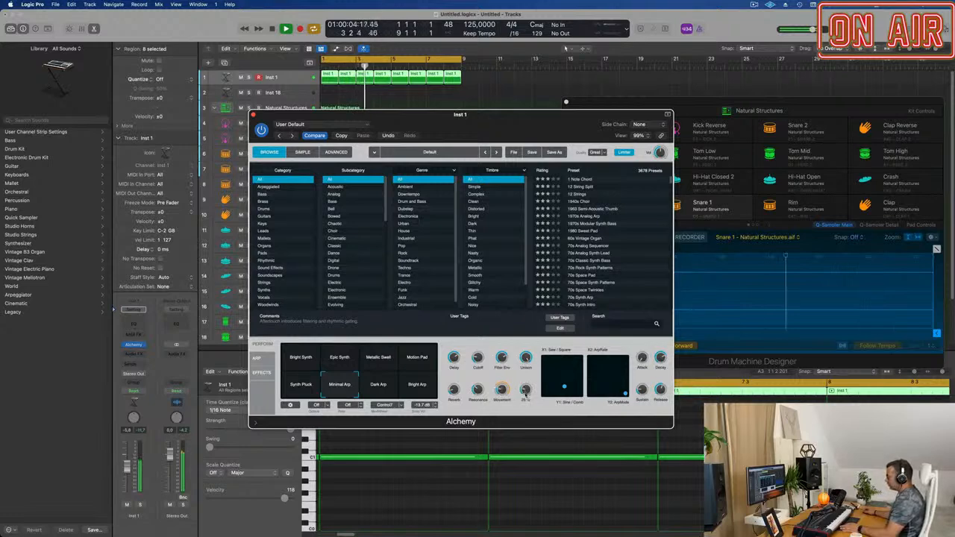
drag(460, 114, 642, 90)
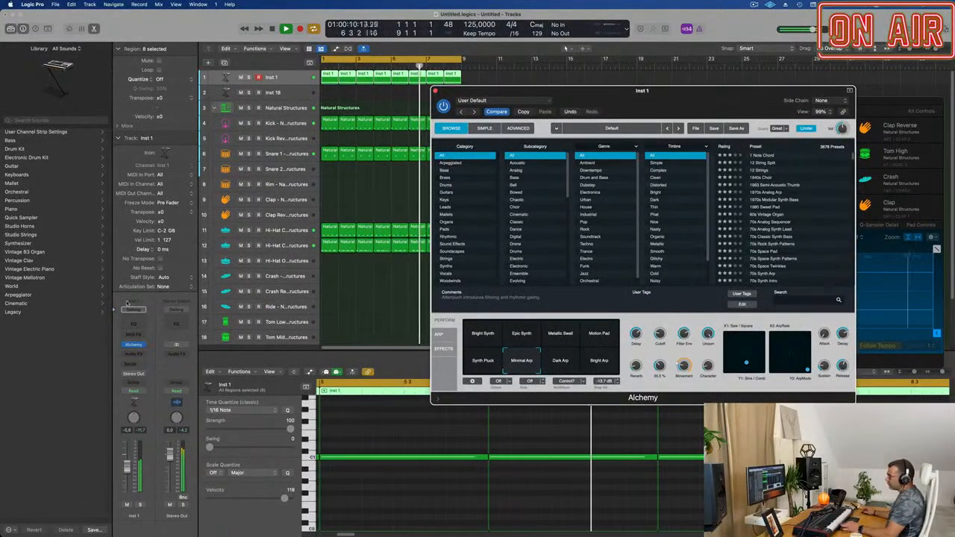
Insert a Compressor on the Inst 1 channel and set its side chain source to Bus 1.
click(136, 355)
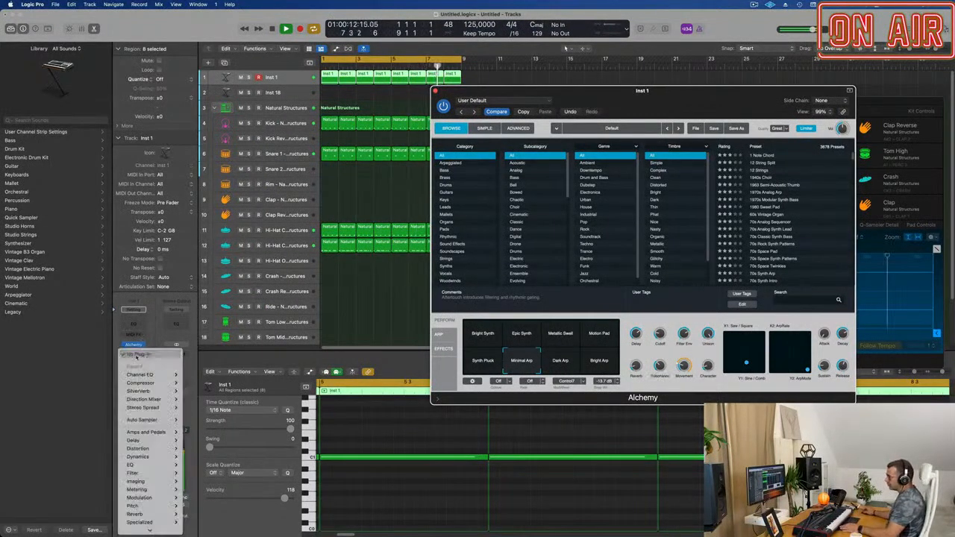
click(188, 384)
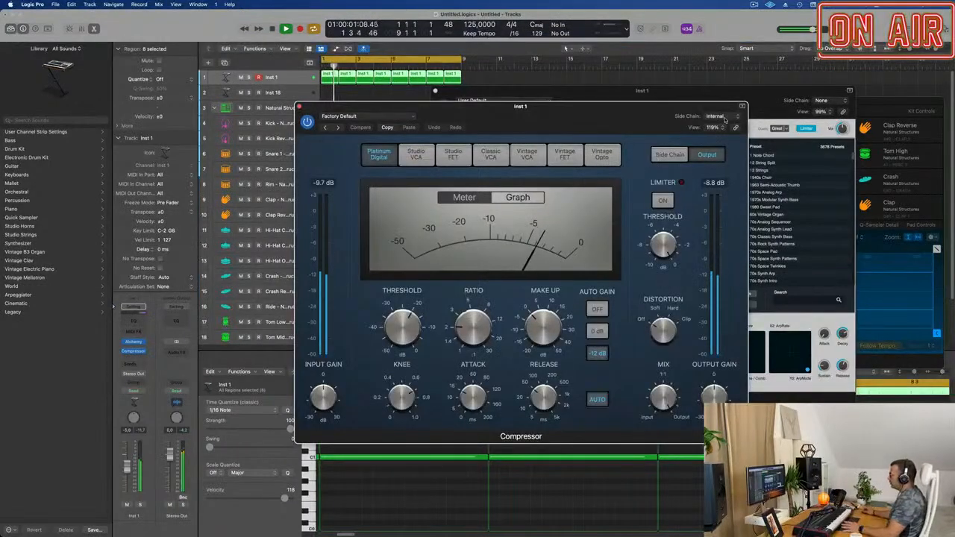
click(735, 118)
mouse_move(721, 140)
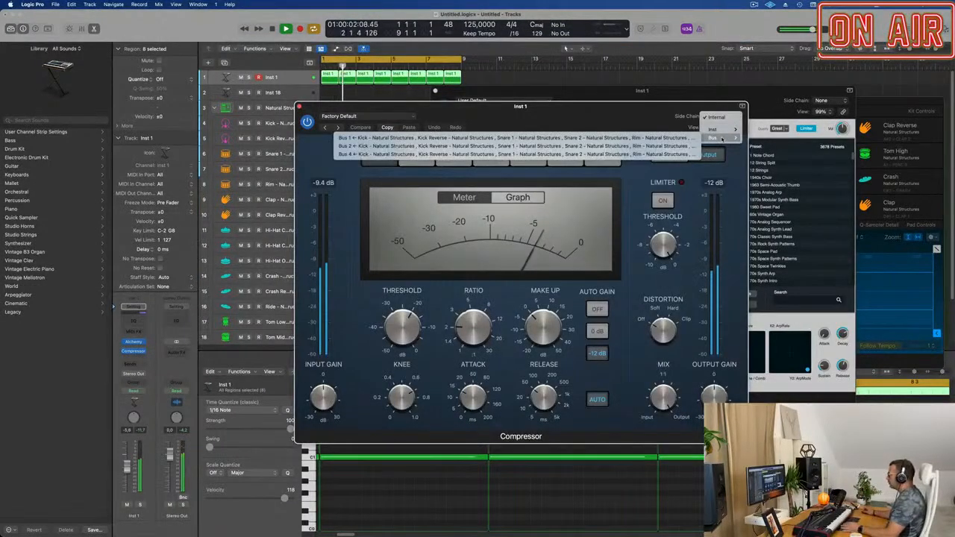
click(645, 137)
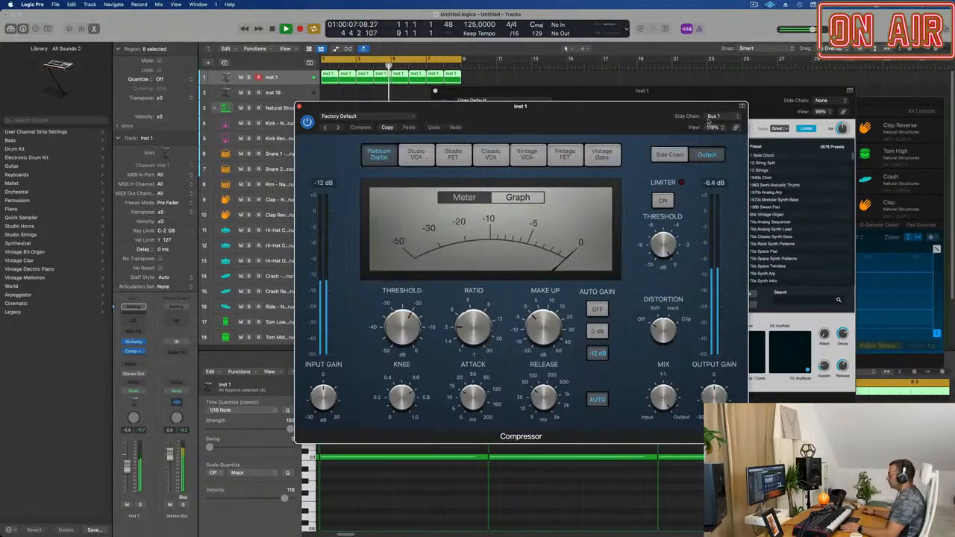
Move the Compressor window aside, raise its threshold slightly, and select the Inst 1 track.
drag(551, 117, 613, 163)
drag(451, 361, 458, 356)
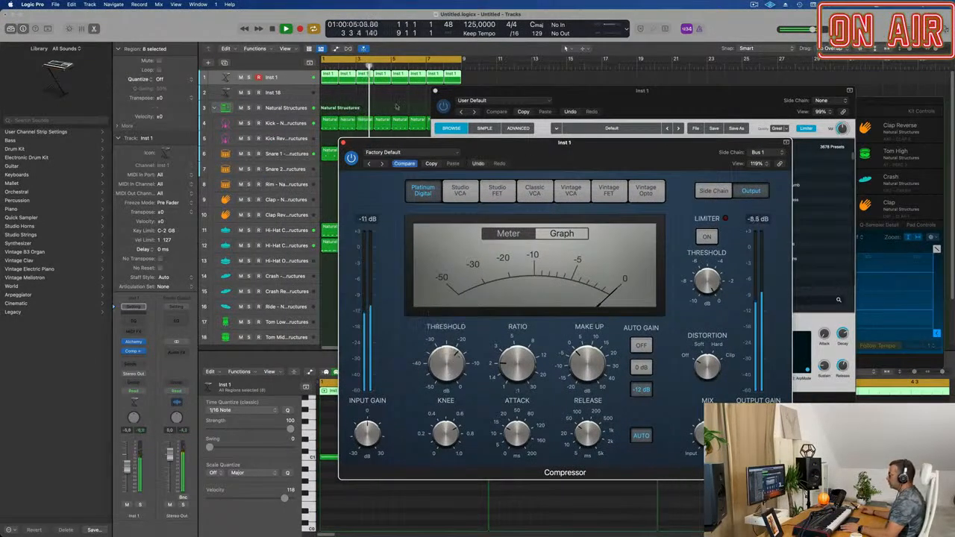
click(298, 80)
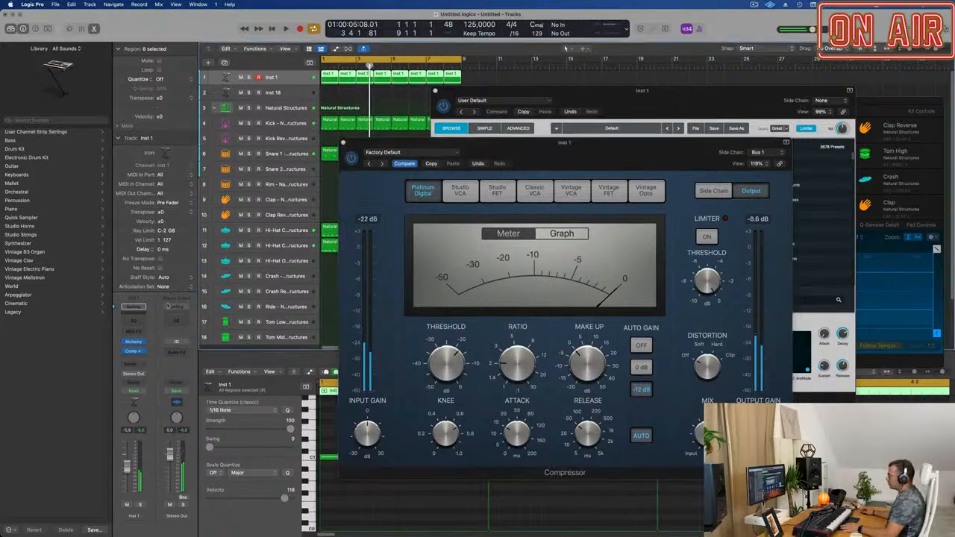
Remove the existing Compressor from the Inst 1 channel and start playback.
click(134, 343)
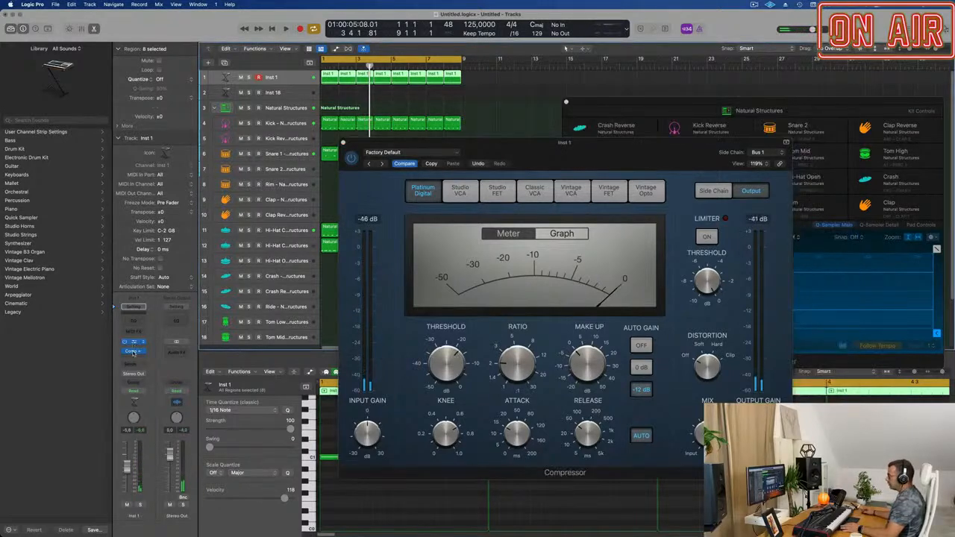
click(134, 345)
click(140, 351)
click(156, 333)
key(space)
Insert a stereo Compressor on the Inst 1 channel and set its side chain source to Kick - Natural Structures (Inst 2).
click(135, 351)
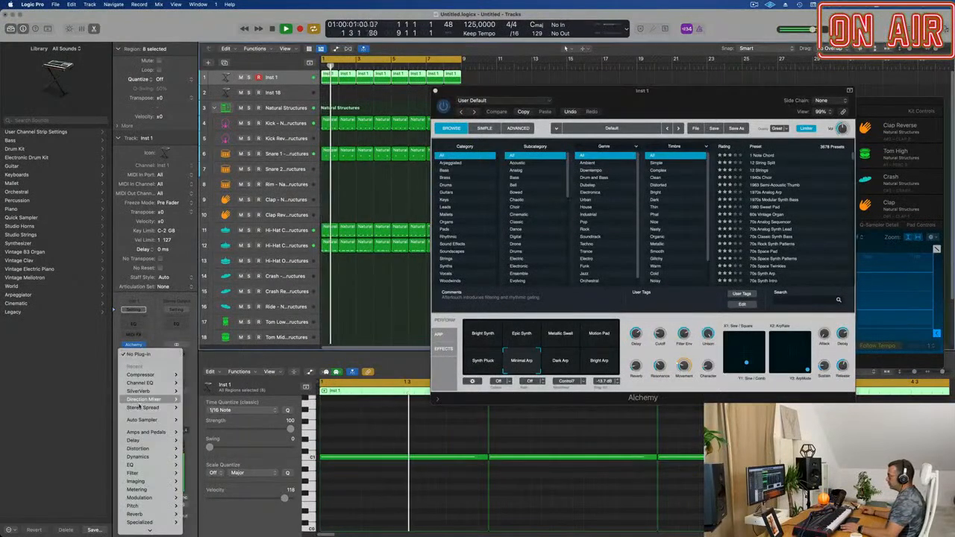
mouse_move(150, 379)
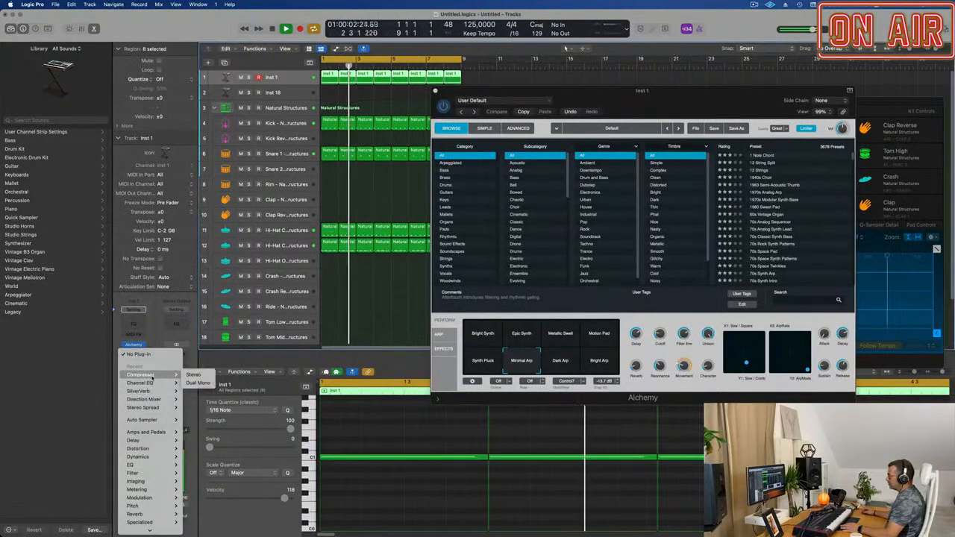
click(193, 374)
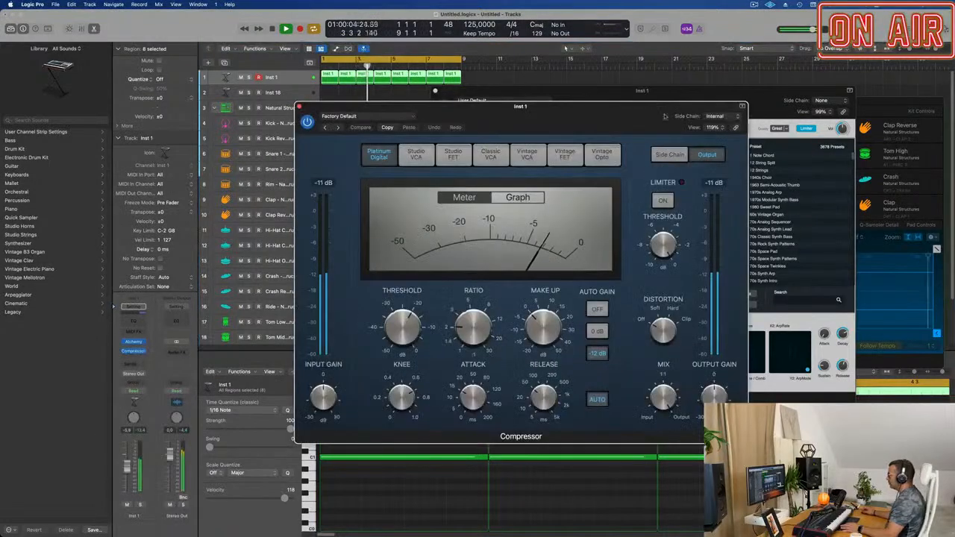
click(714, 117)
mouse_move(712, 130)
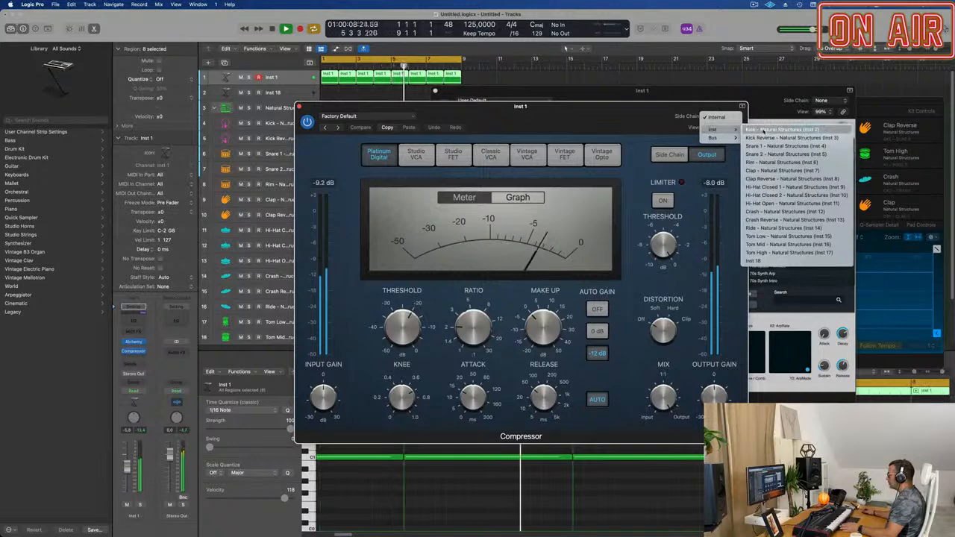
click(748, 130)
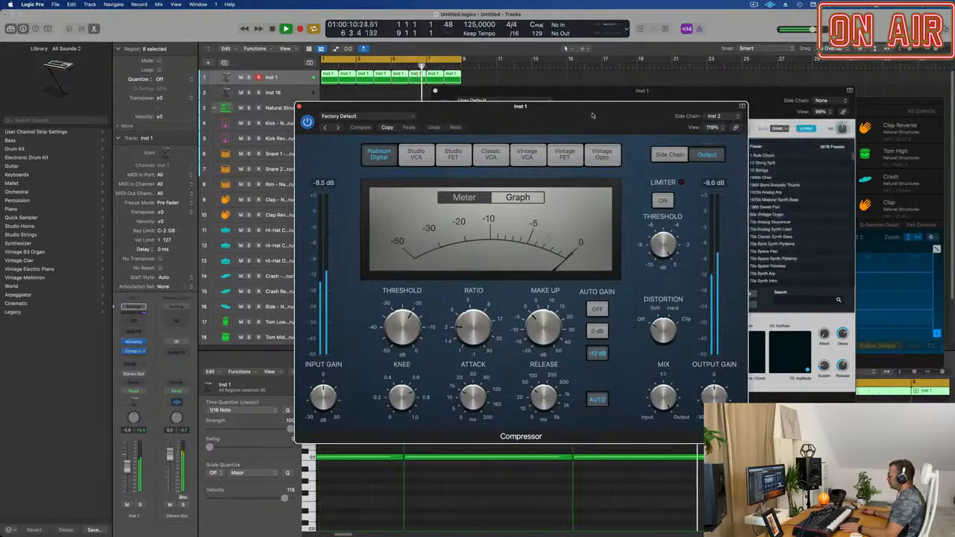
Raise the Compressor's ratio, and compare the bass with the plug-in bypassed and active.
drag(591, 115, 686, 126)
drag(593, 333, 592, 309)
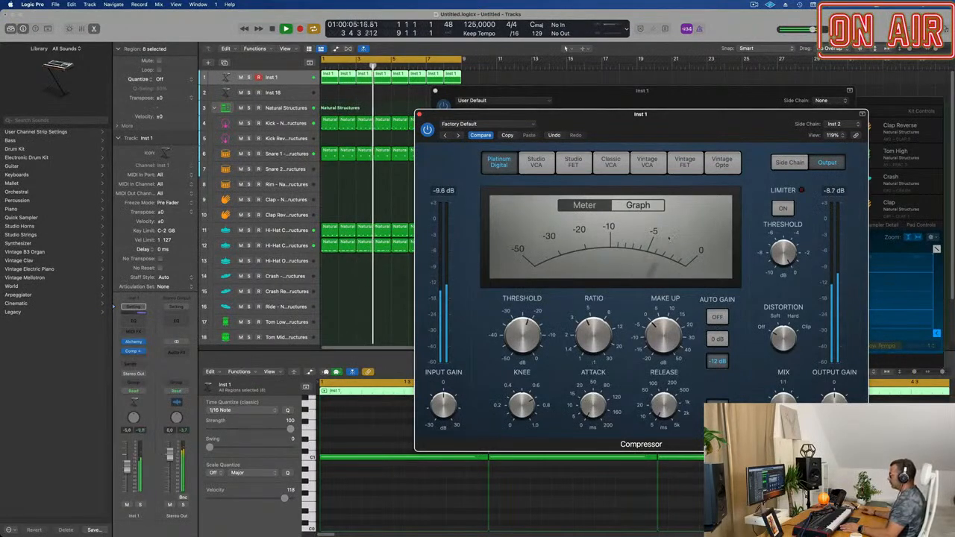
click(427, 129)
click(427, 129)
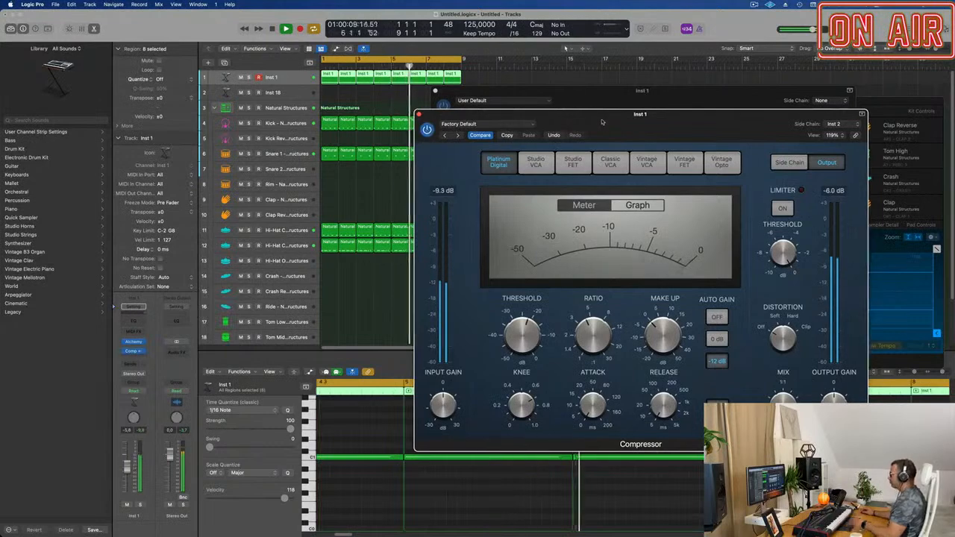
drag(601, 120, 497, 123)
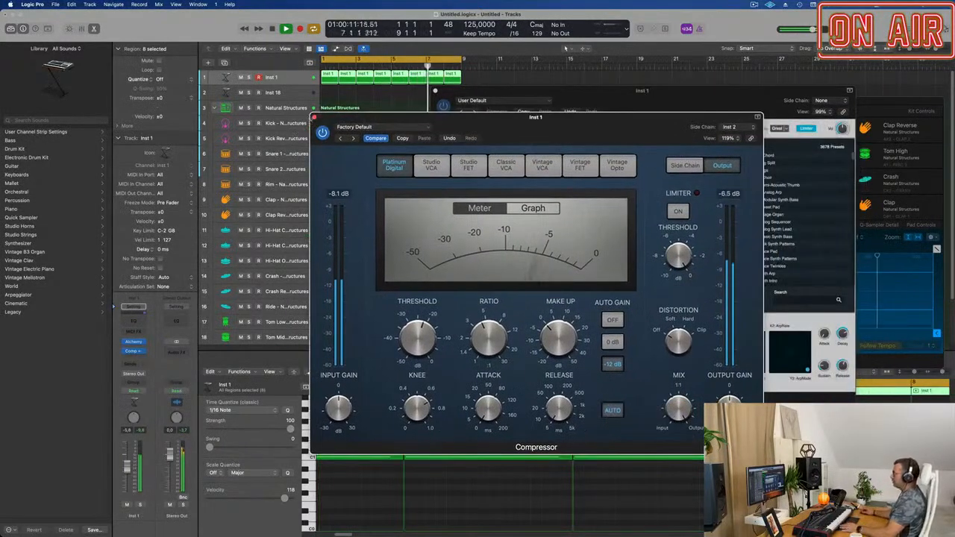
Close the Compressor and Alchemy windows and lower the Inst 1 track's volume slightly.
click(314, 117)
drag(633, 98, 486, 147)
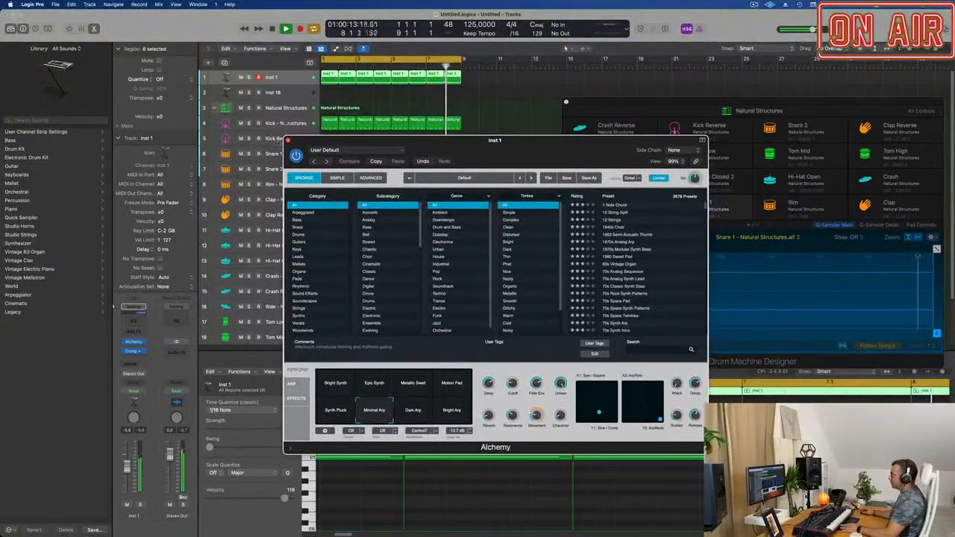
click(288, 140)
drag(127, 467, 127, 470)
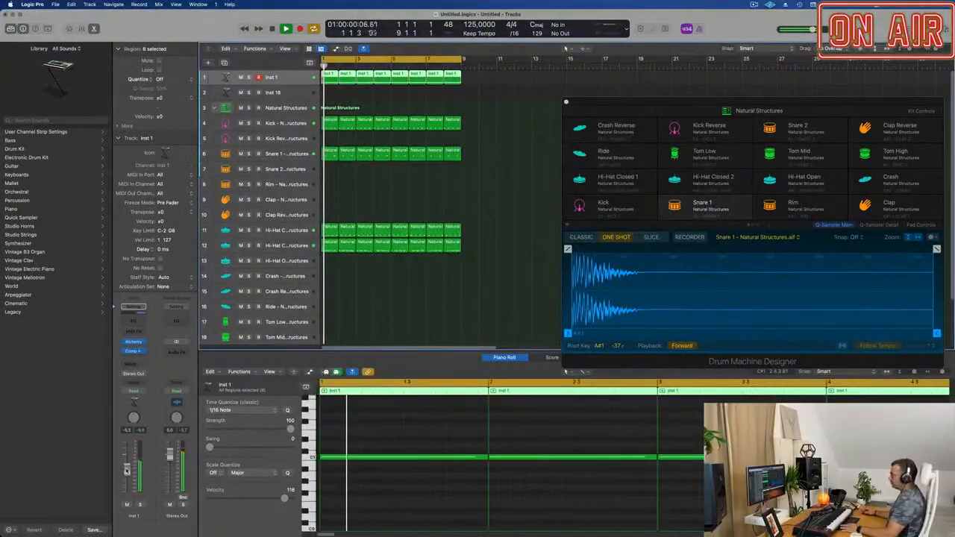
Copy the first Hi-Hat Closed 2 region onto the Inst 18 track at bar 1.
click(282, 93)
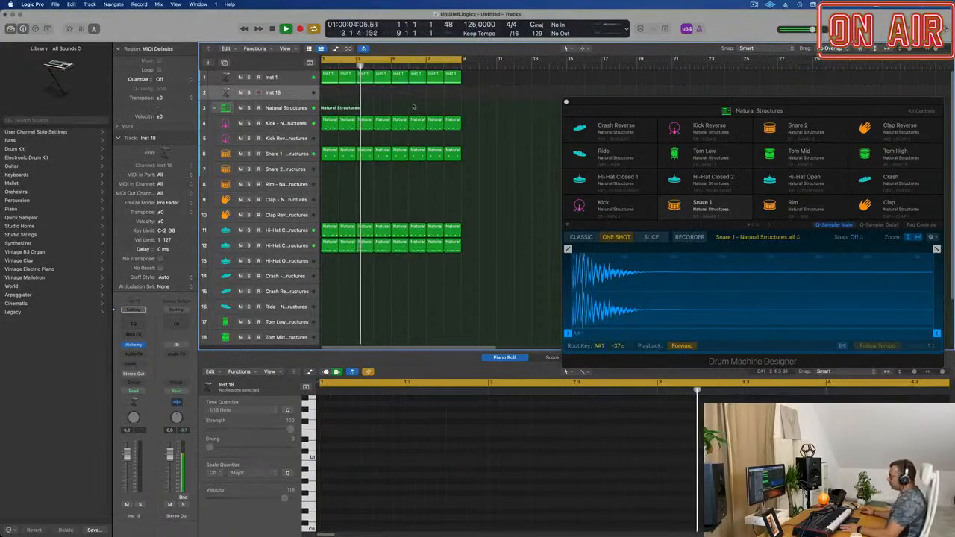
click(337, 246)
drag(337, 245, 337, 92)
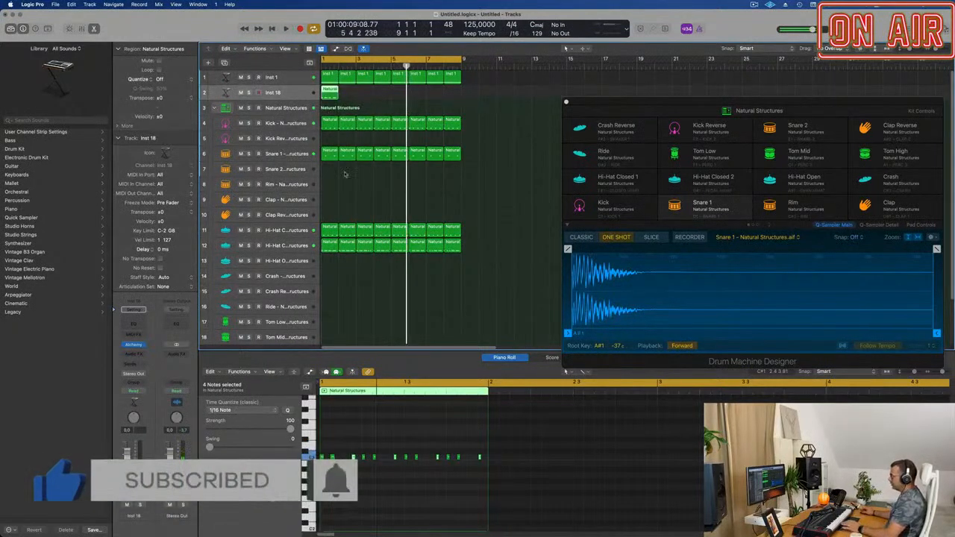
scroll(395, 461, up, 2)
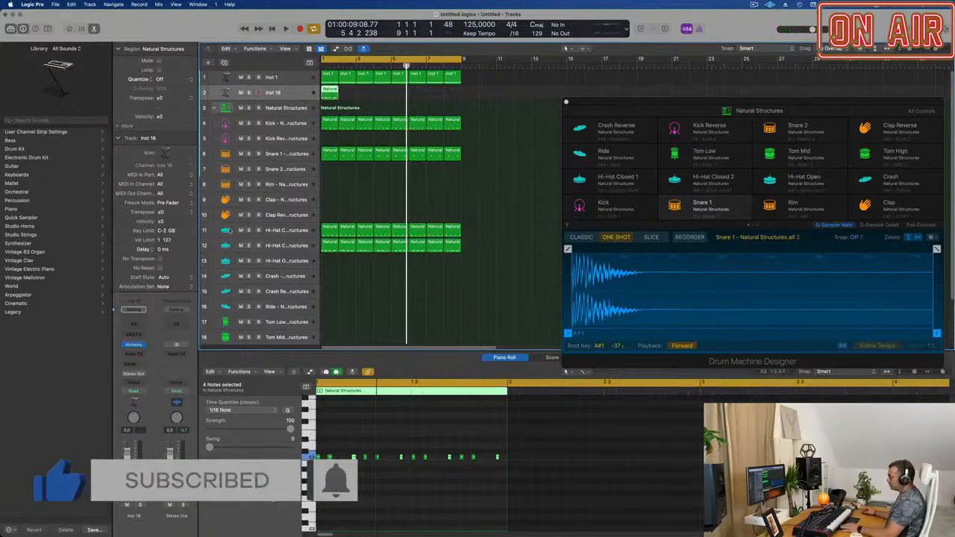
Load the 70s Classic Synth Bass preset from Alchemy's Bass category on Inst 18, keeping its window clear of the regions.
click(135, 346)
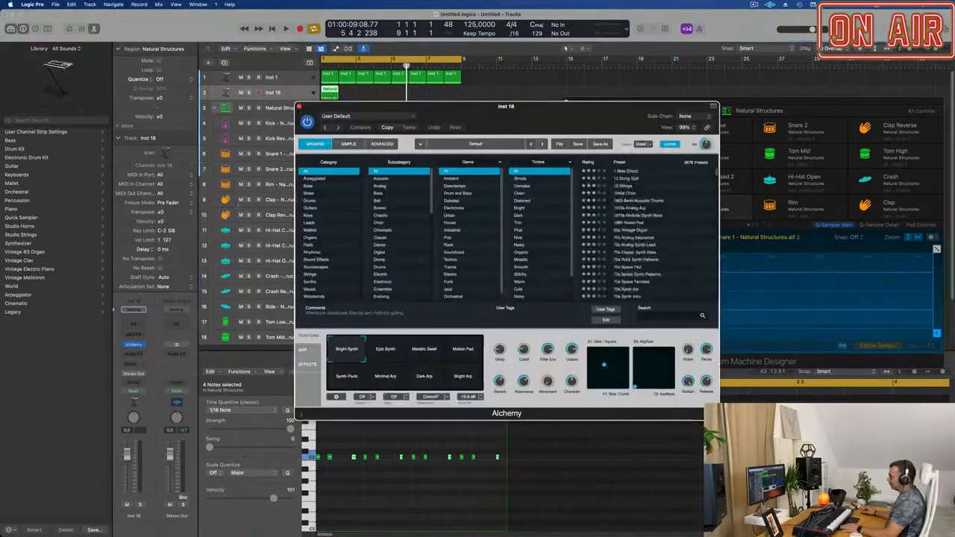
click(313, 185)
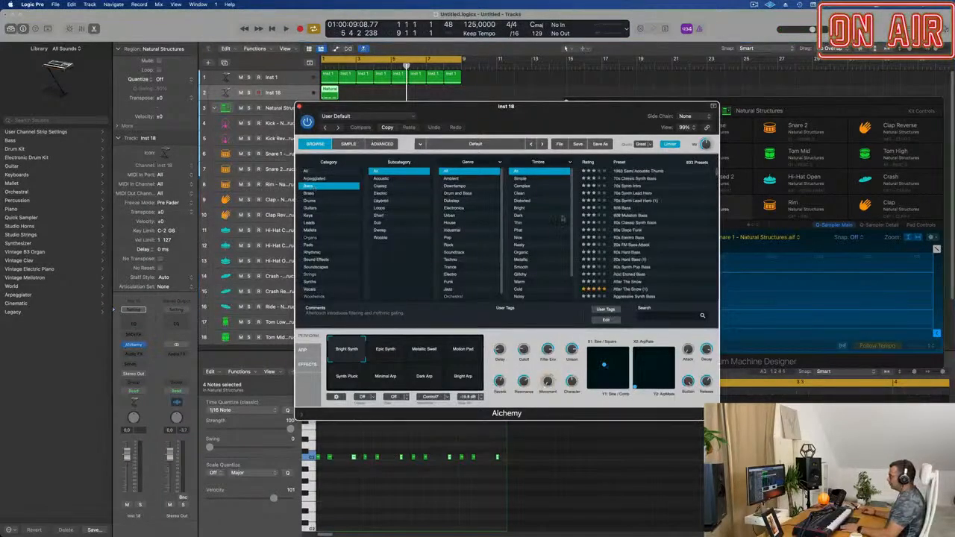
click(630, 180)
drag(535, 109, 713, 113)
Repeat the copied region on the 70s Classic Synth Bass track until it fills all eight bars.
click(335, 95)
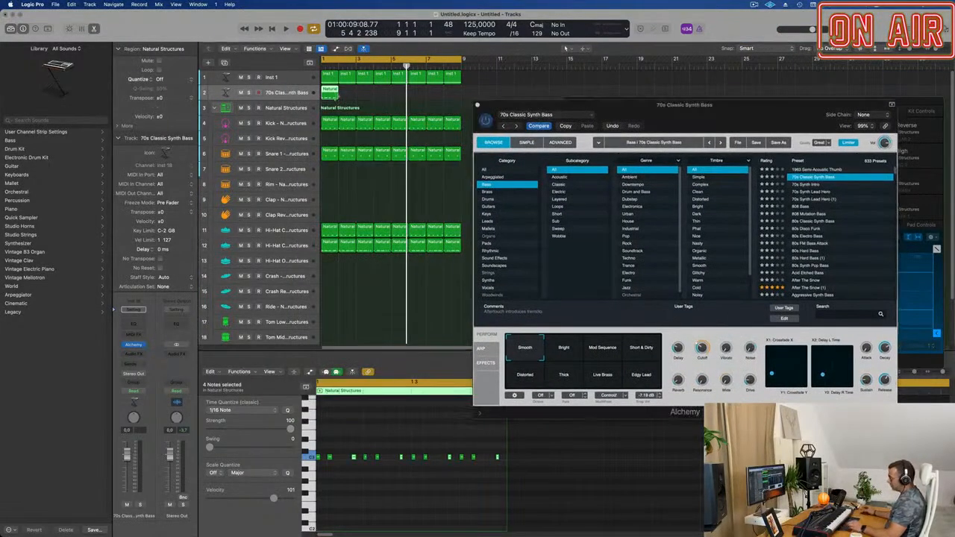
key(super+r)
key(super+r)
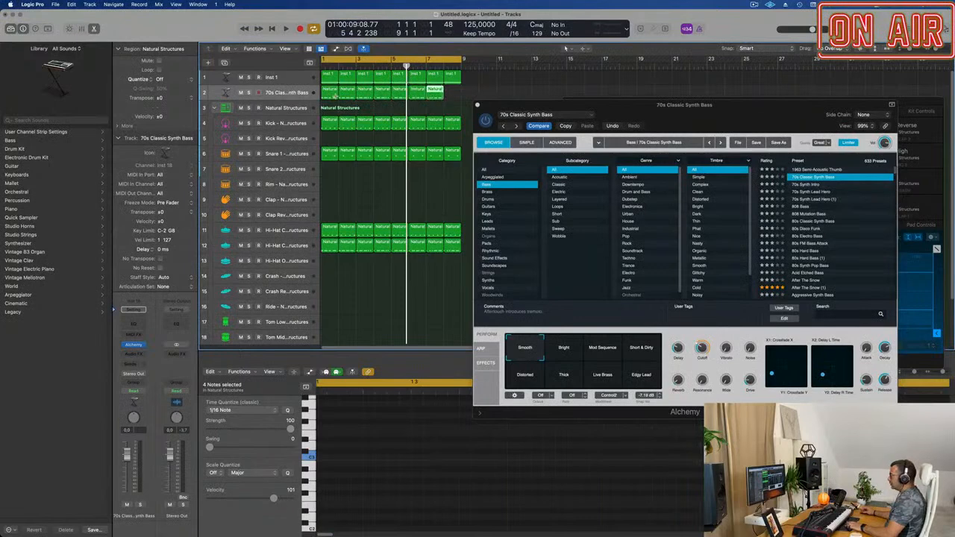
drag(506, 106, 540, 74)
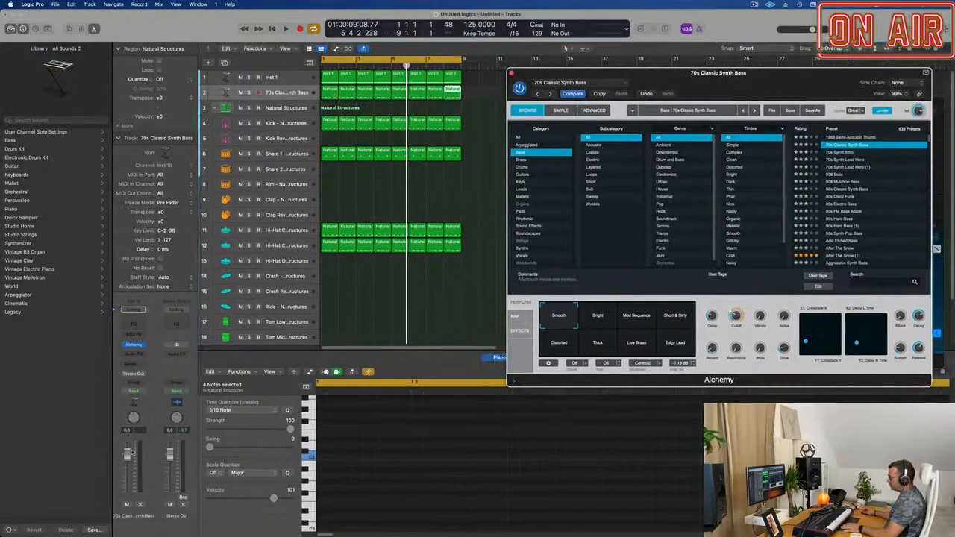
Play the loop, lower the 70s Classic Synth Bass track's volume to about -13 dB, and transpose all its notes down one octave.
key(space)
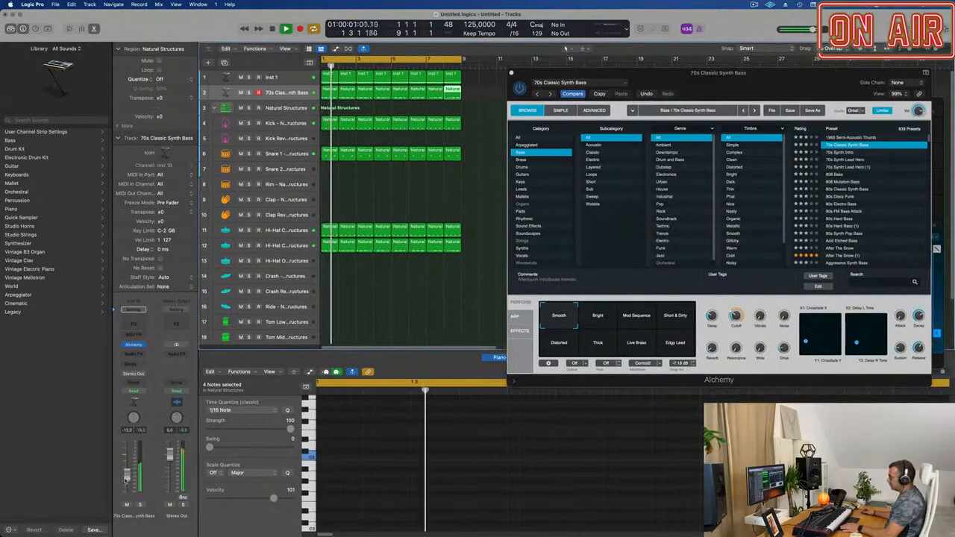
drag(556, 73, 483, 161)
drag(465, 94, 322, 89)
click(381, 483)
key(super+a)
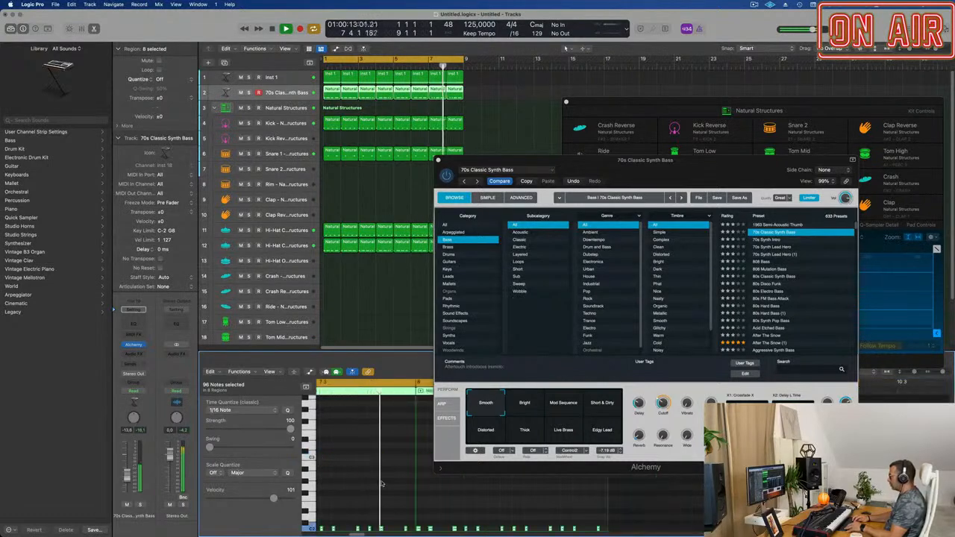
Raise the 70s Classic Synth Bass track's volume slightly and move the Alchemy window clear of the drum tracks.
drag(669, 176, 607, 183)
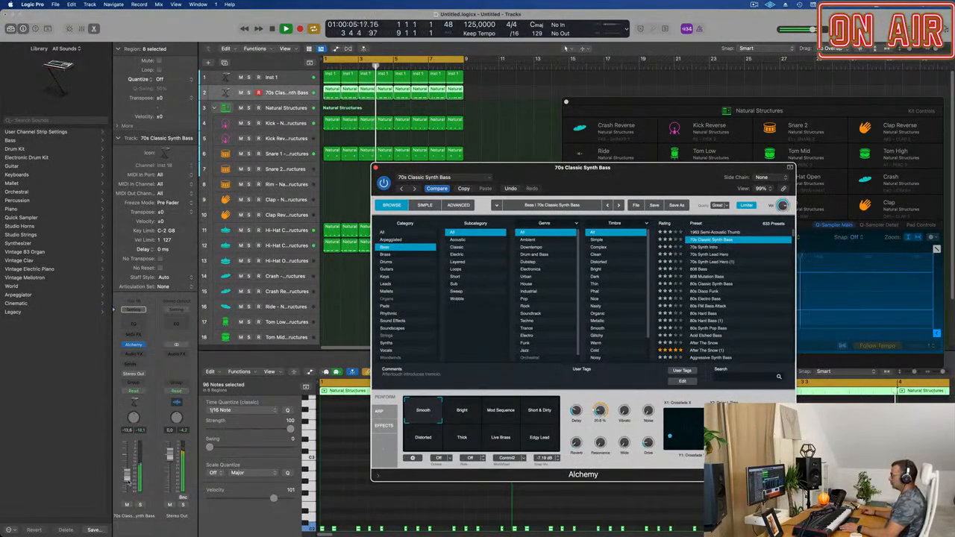
drag(128, 475, 129, 472)
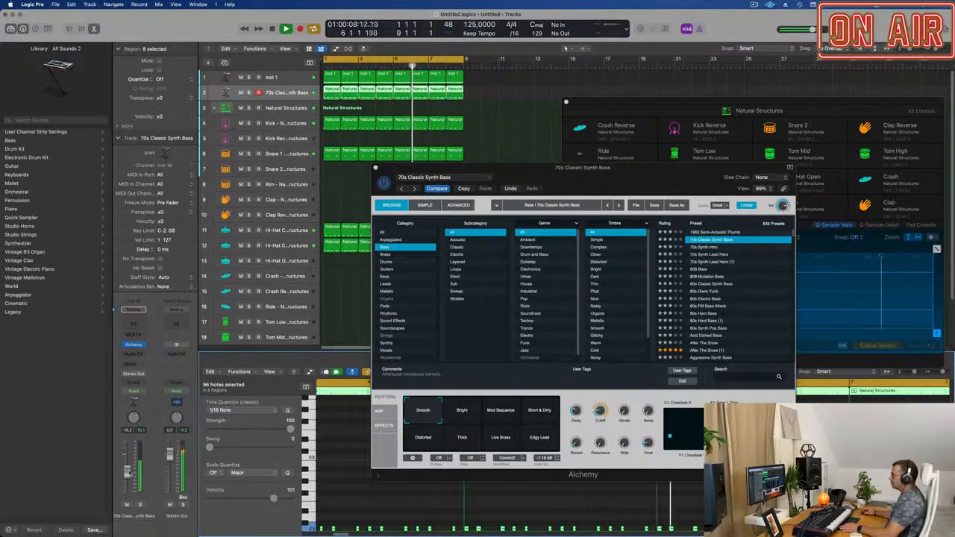
drag(542, 191, 640, 176)
Apply a low cut at 3080 Hz in the Channel EQ of the Hi-Hat Closed 2 track and close the EQ.
click(295, 245)
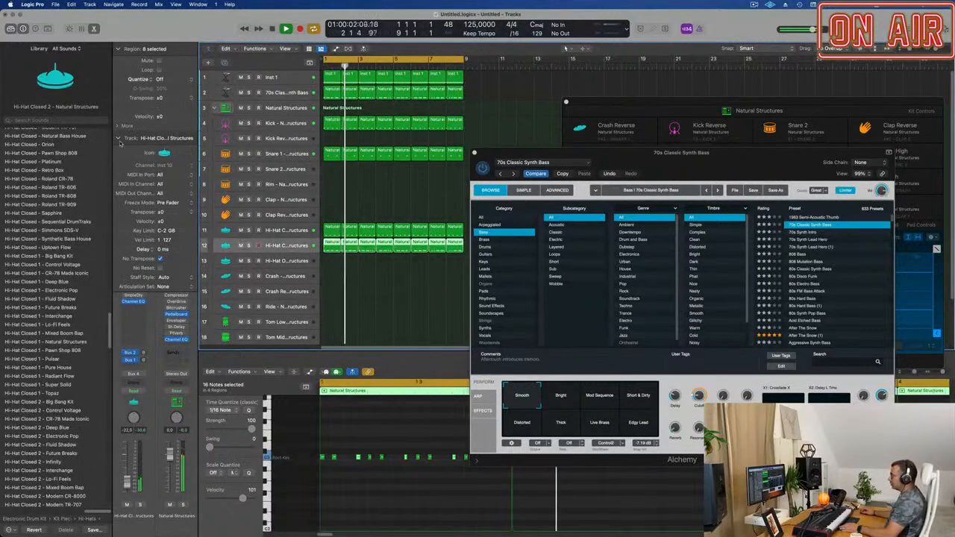
click(118, 138)
click(133, 264)
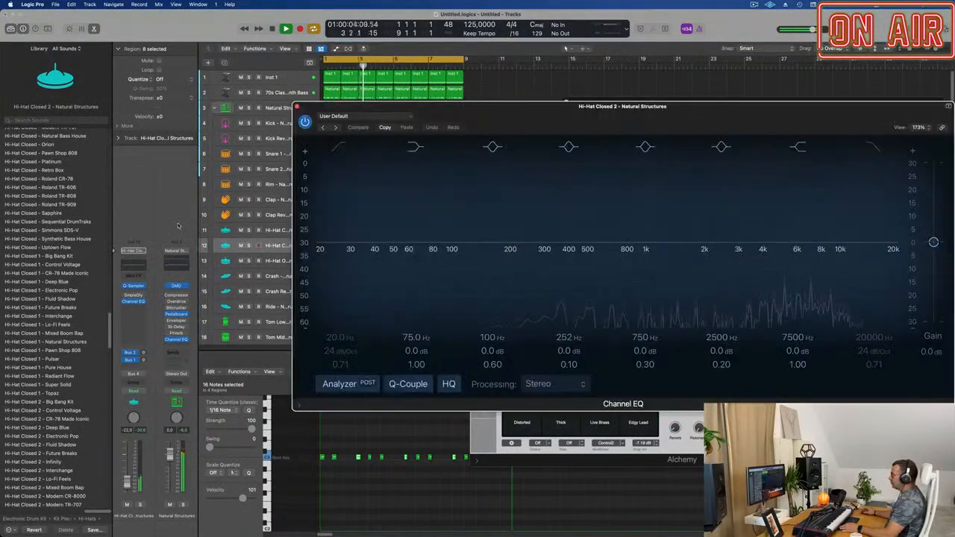
click(342, 153)
drag(342, 153, 769, 139)
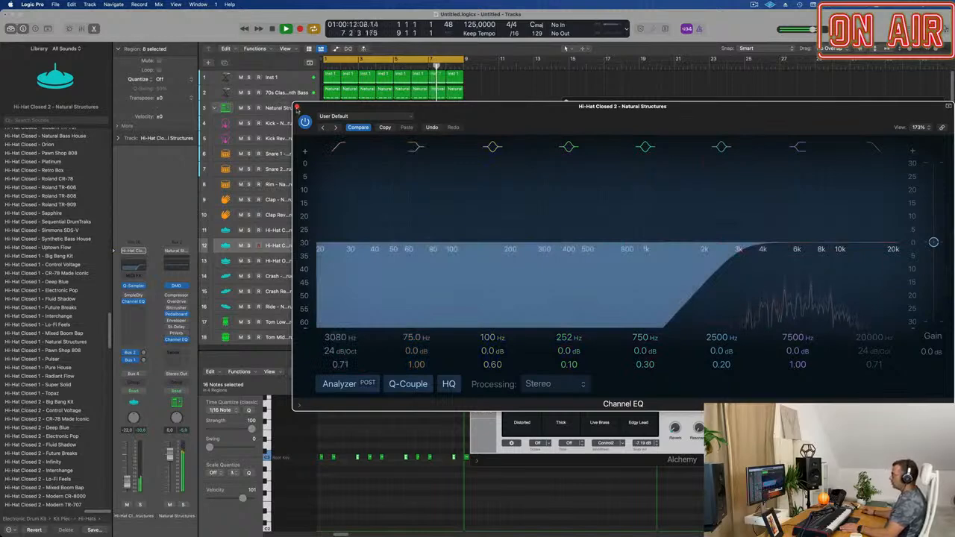
click(297, 107)
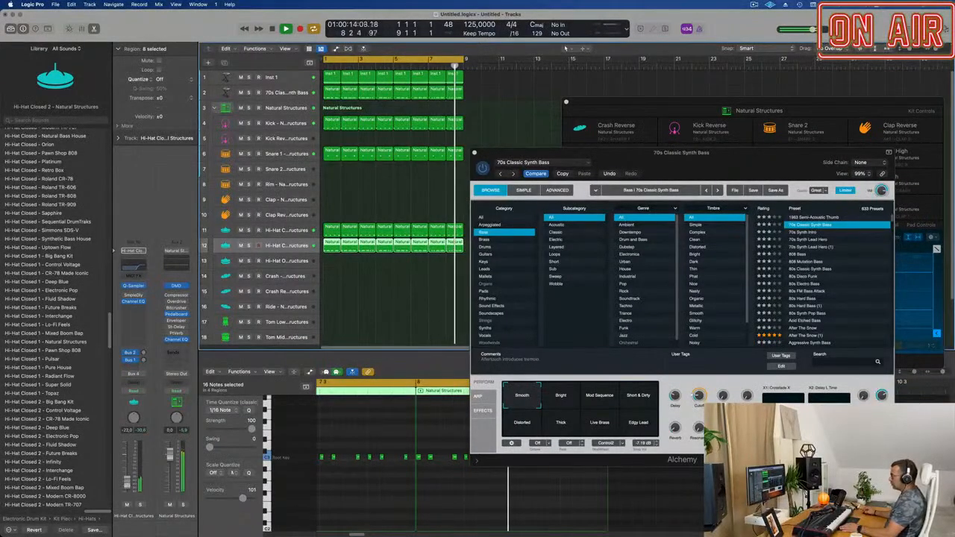
Check the Hi-Hat Closed 1 channel's level and adjust the Snare 1 track's volume.
key(Up)
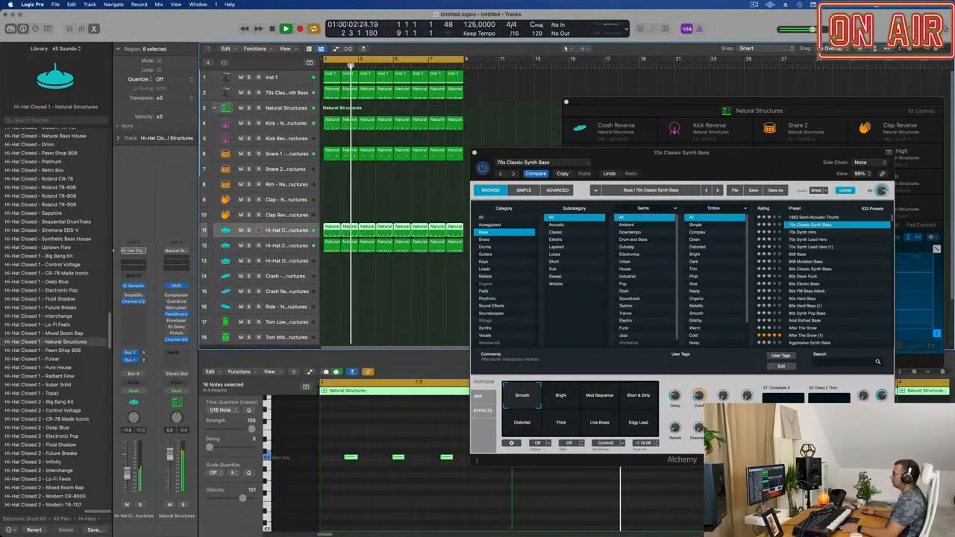
drag(718, 164, 521, 241)
click(286, 155)
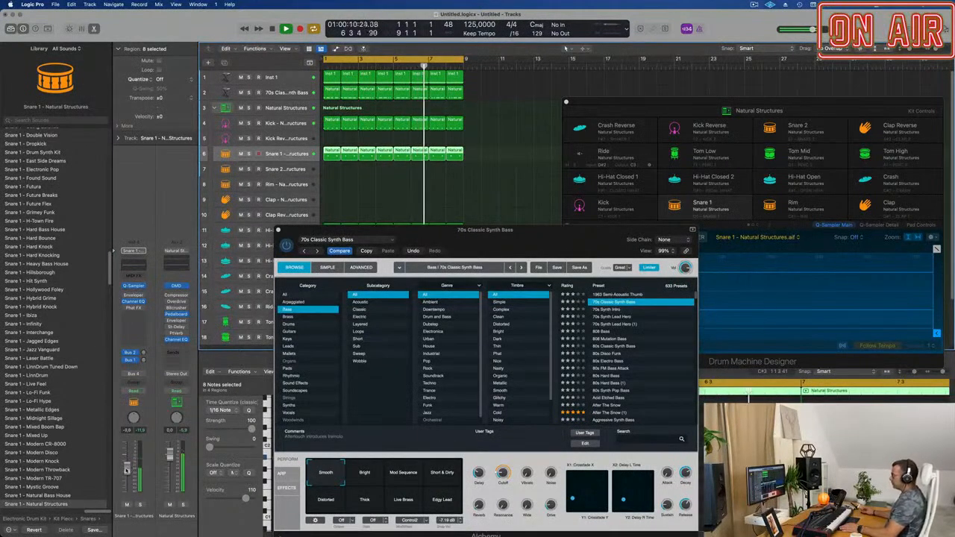
Audition Alchemy's performance snapshots from Bright through Edgy Lead on the 70s Classic Synth Bass, and return to Smooth.
drag(477, 230, 488, 190)
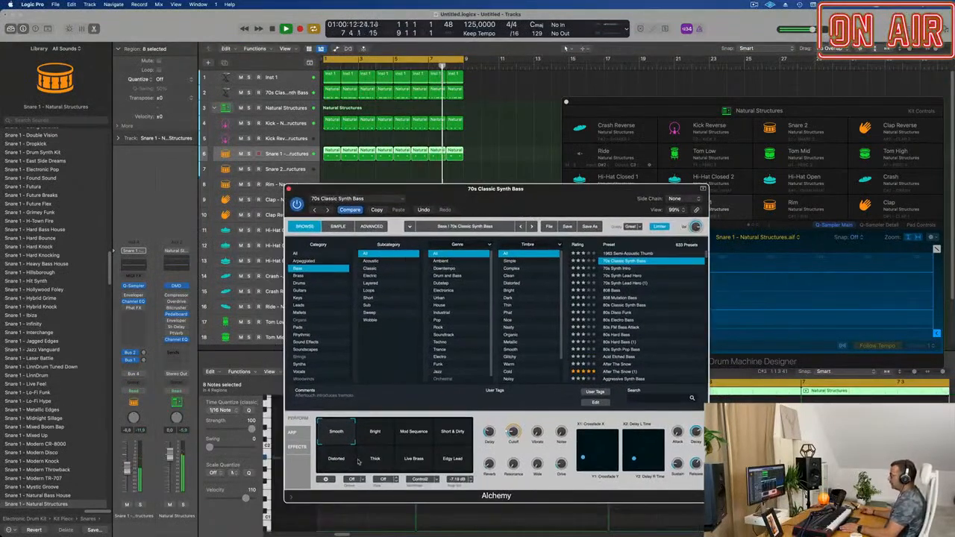
click(374, 434)
click(412, 434)
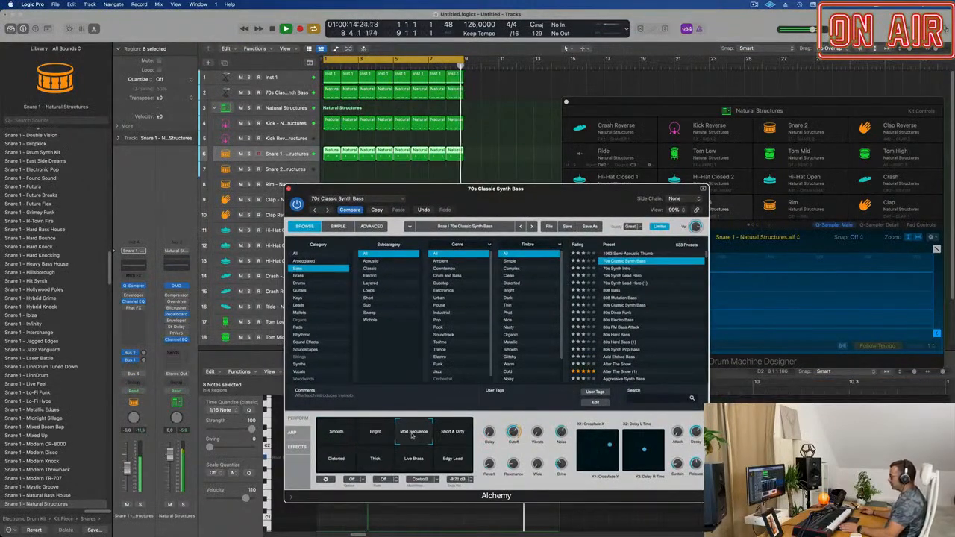
click(453, 434)
click(337, 461)
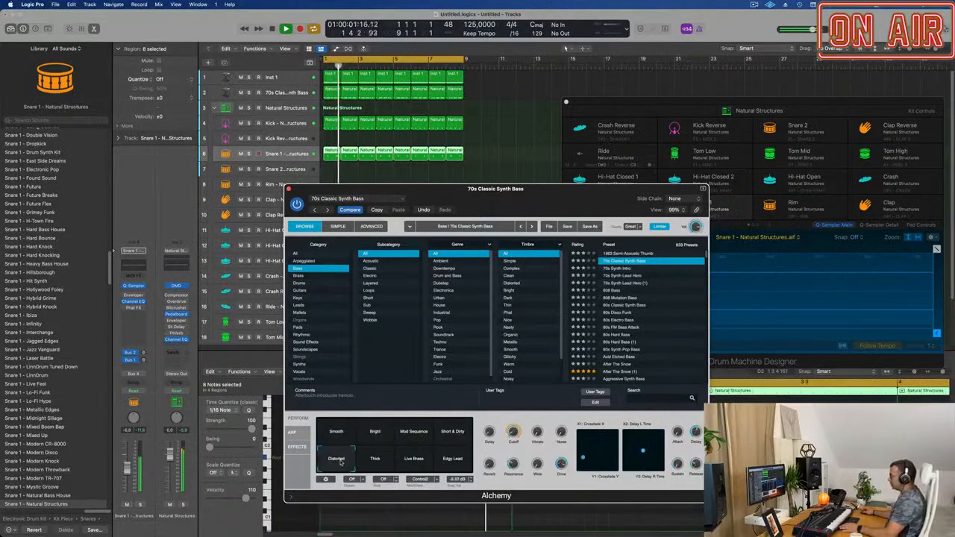
click(373, 463)
click(410, 461)
click(447, 461)
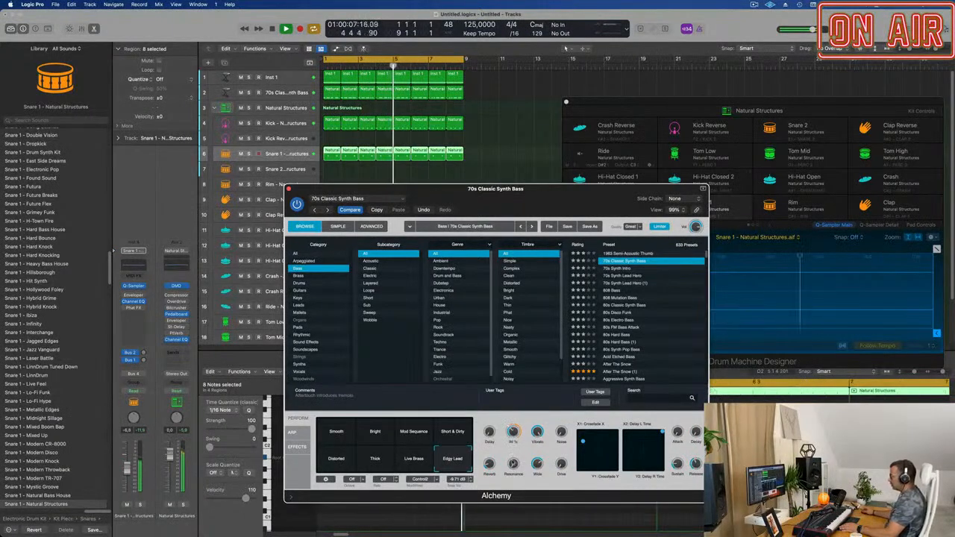
click(325, 437)
Load the 70s Synth Intro preset from Alchemy's Bass category on the second bass track.
drag(372, 207, 391, 140)
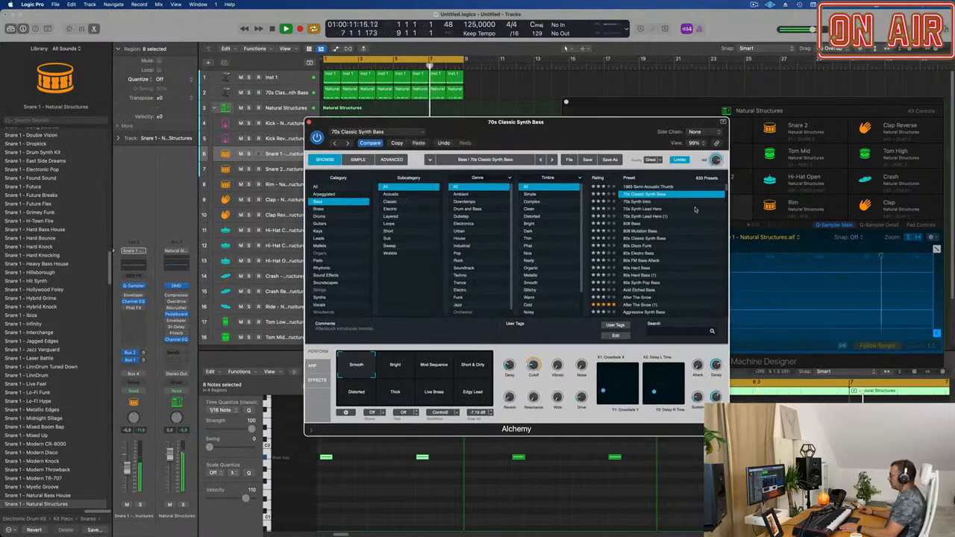
click(638, 203)
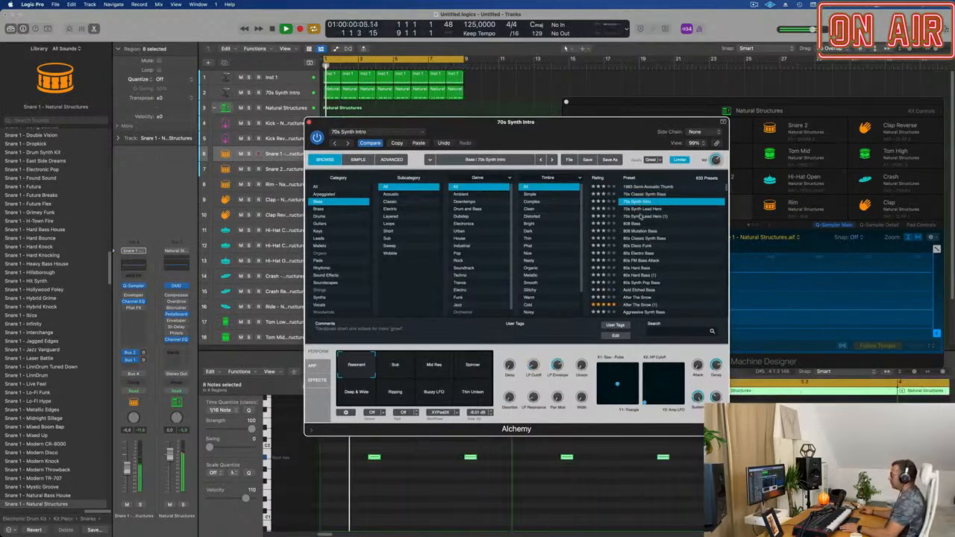
Audition Alchemy's 70s Synth Lead Hero and 808 Bass presets, and load 80s Classic Synth Bass on the second bass track.
drag(634, 122, 673, 91)
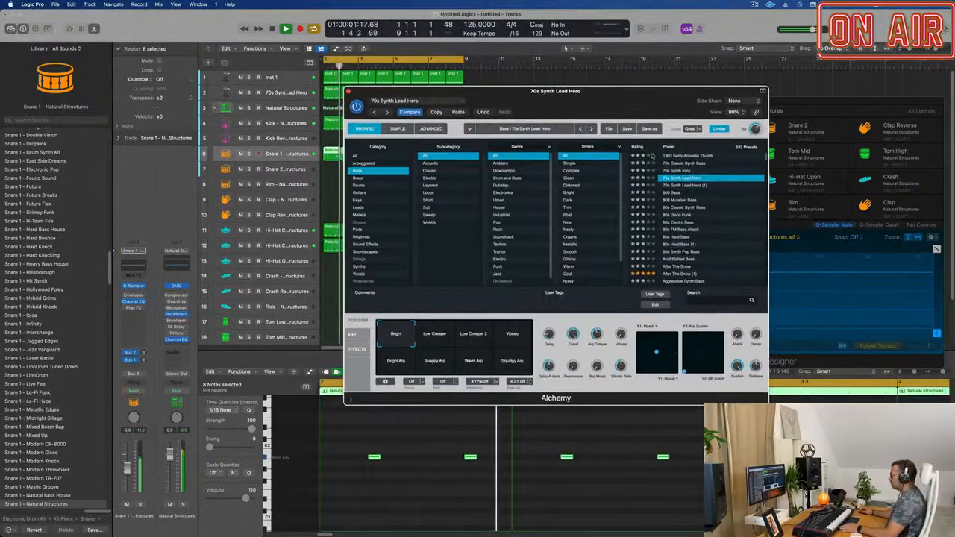
click(687, 187)
click(670, 193)
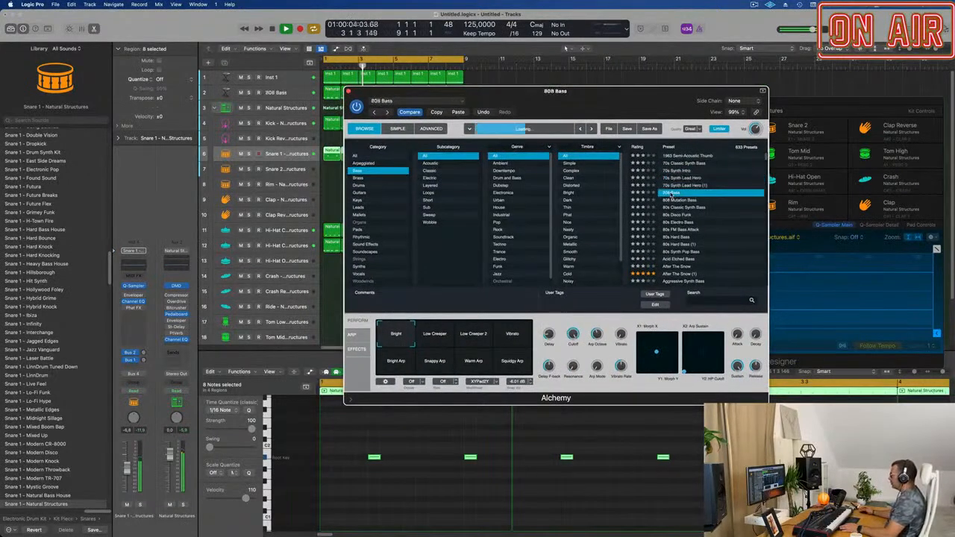
click(672, 208)
Try the Solid 1 snapshot of the preset, choose Thick, and adjust its LP Cutoff.
drag(652, 118, 662, 108)
click(446, 323)
click(486, 323)
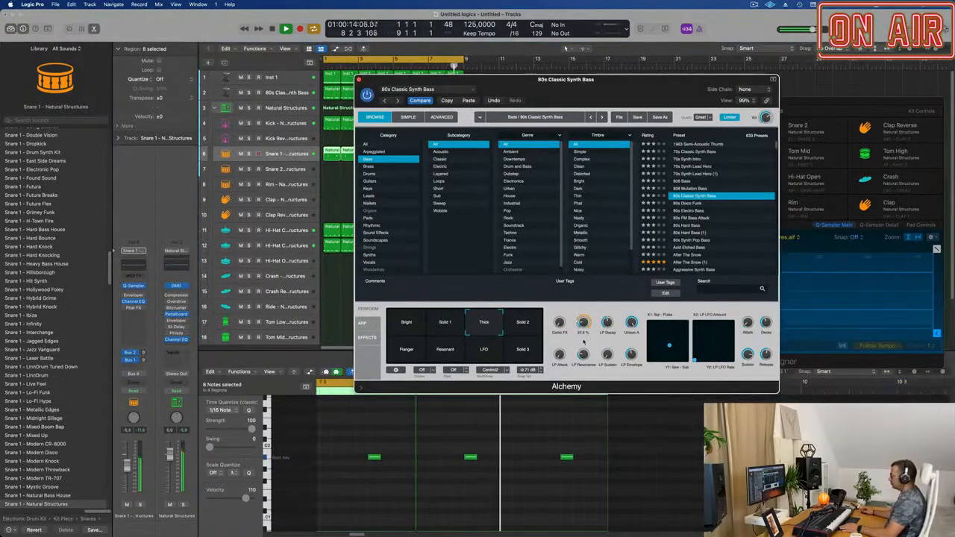
drag(586, 309, 587, 314)
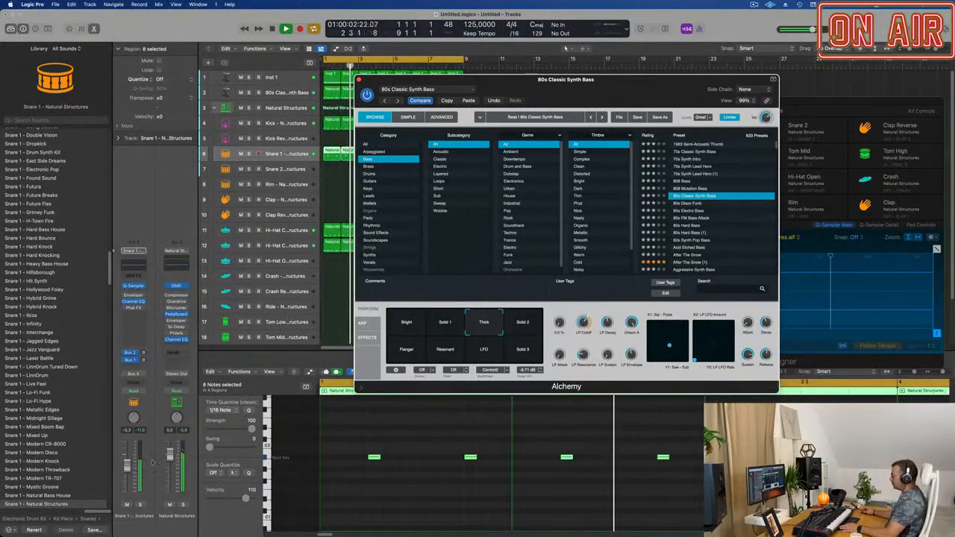
Raise the Snare 1 channel's volume to about -2.7 dB and close the Alchemy window.
drag(128, 467, 128, 465)
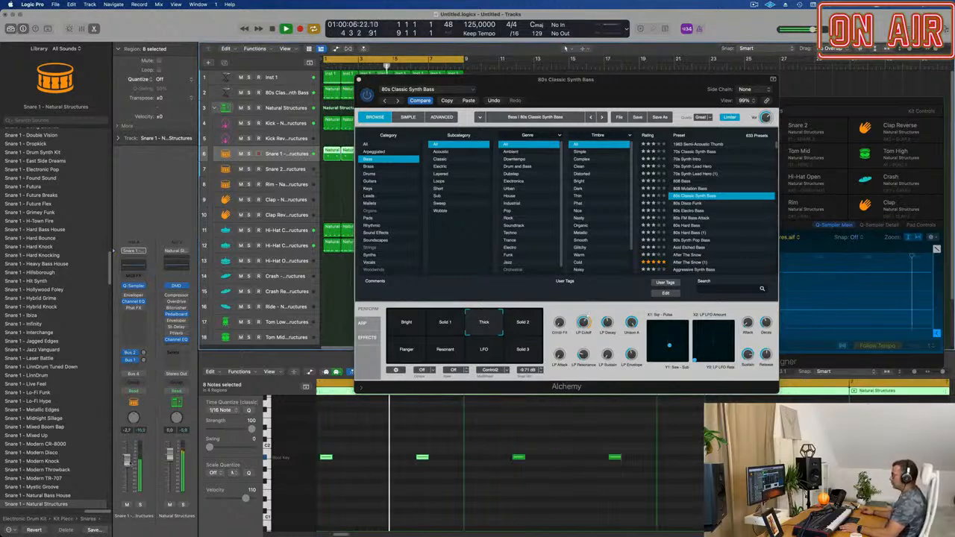
drag(562, 100, 485, 118)
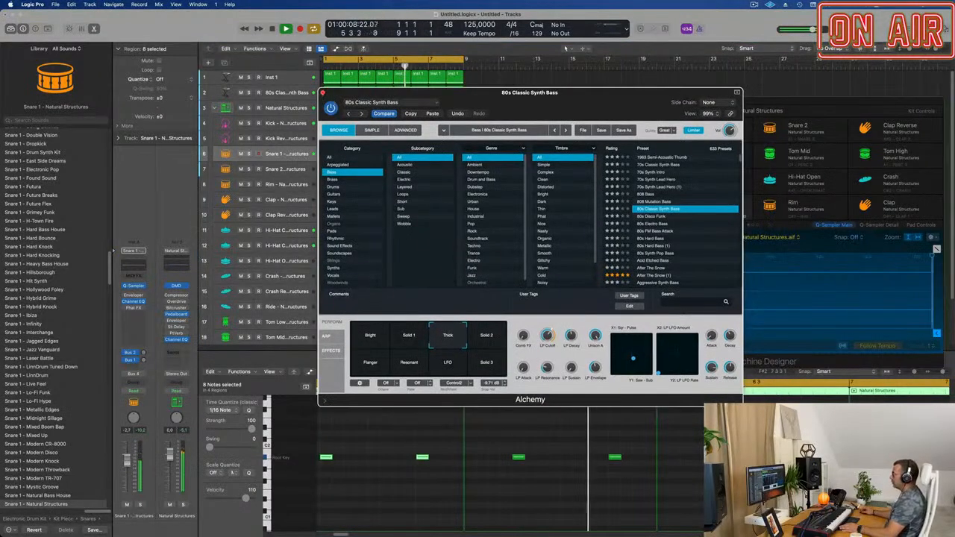
click(322, 93)
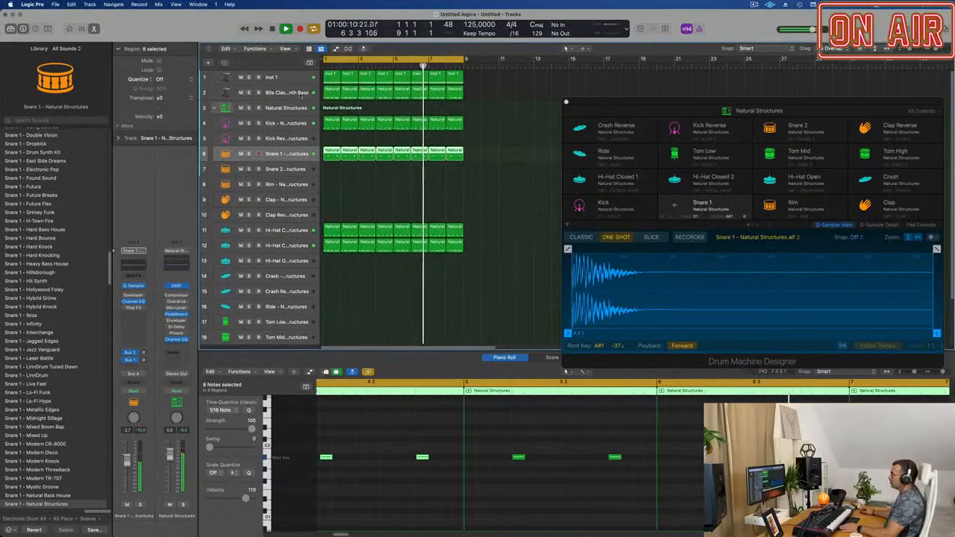
Set the 80s Classic Synth Bass track's volume to about -7.2 dB and copy the Inst 1 compressor onto its channel.
click(298, 92)
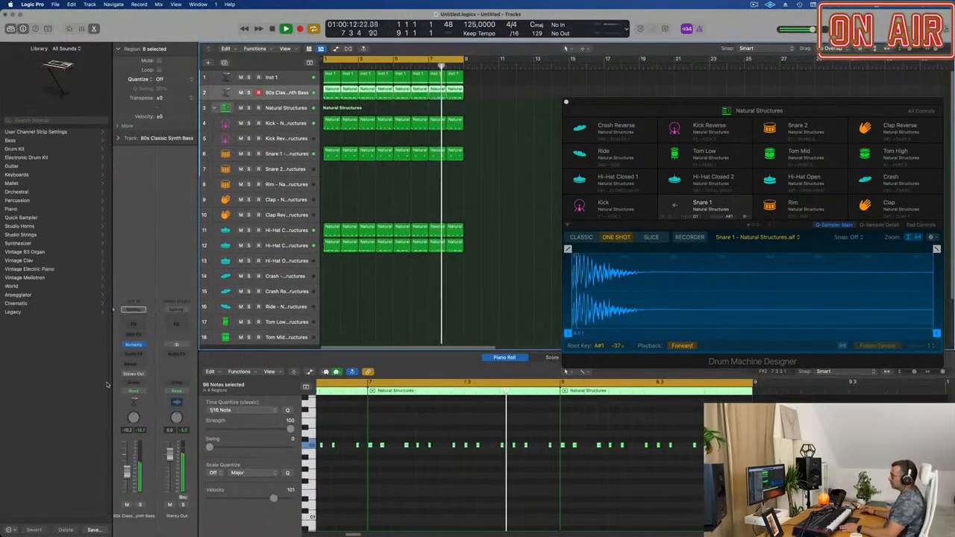
click(132, 345)
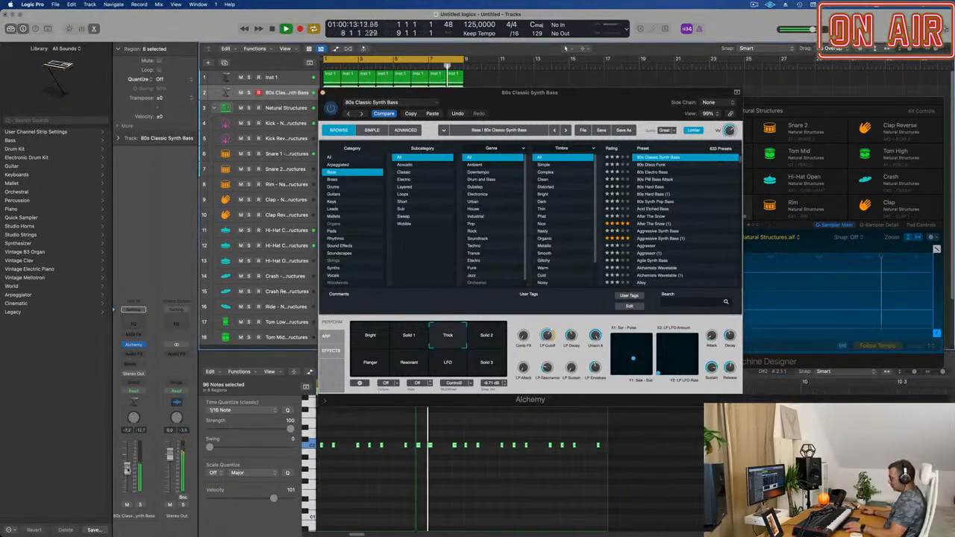
key(x)
drag(522, 93, 865, 94)
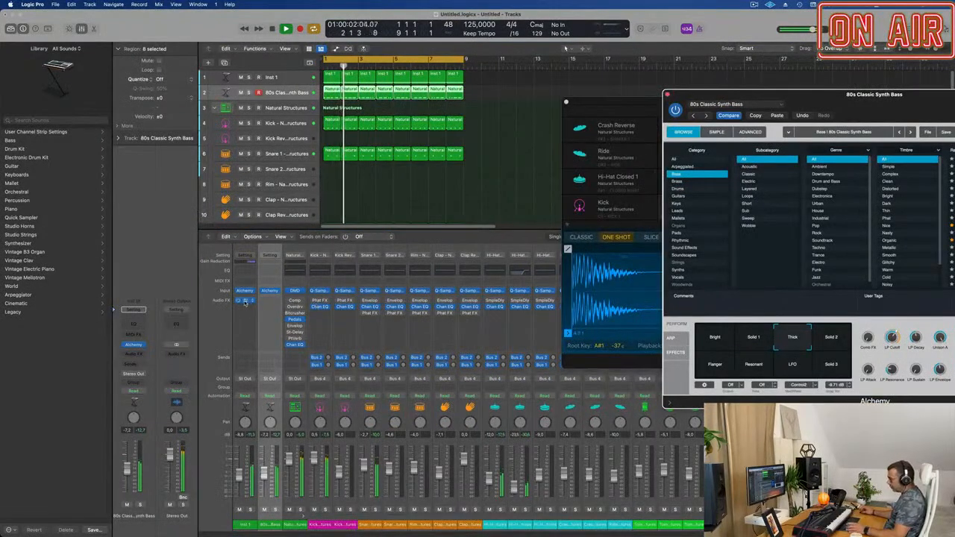
drag(245, 302, 269, 302)
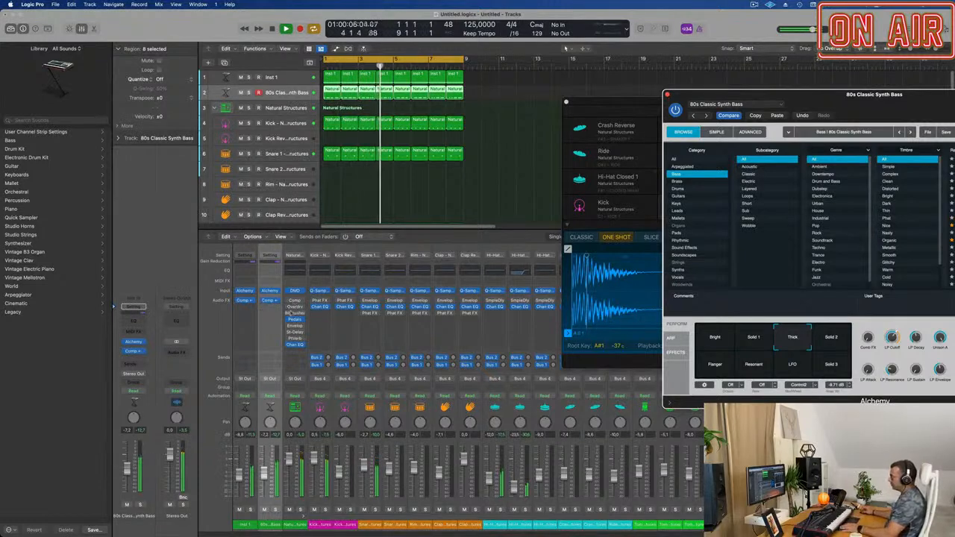
Audition the Solid 2, Solid 3, LFO, Resonant and Flanger snapshots of the 80s Classic Synth Bass, and return to Thick.
drag(835, 104, 524, 172)
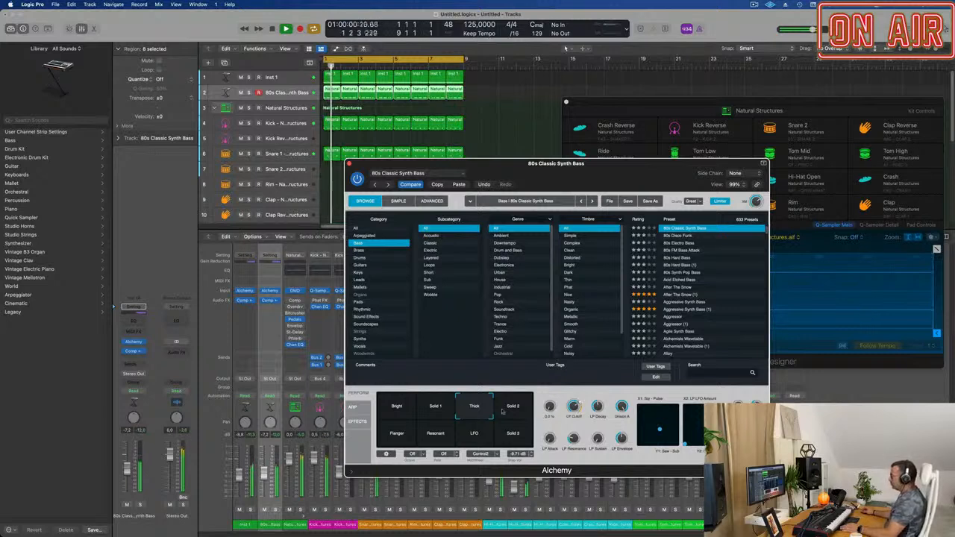
click(514, 408)
click(514, 435)
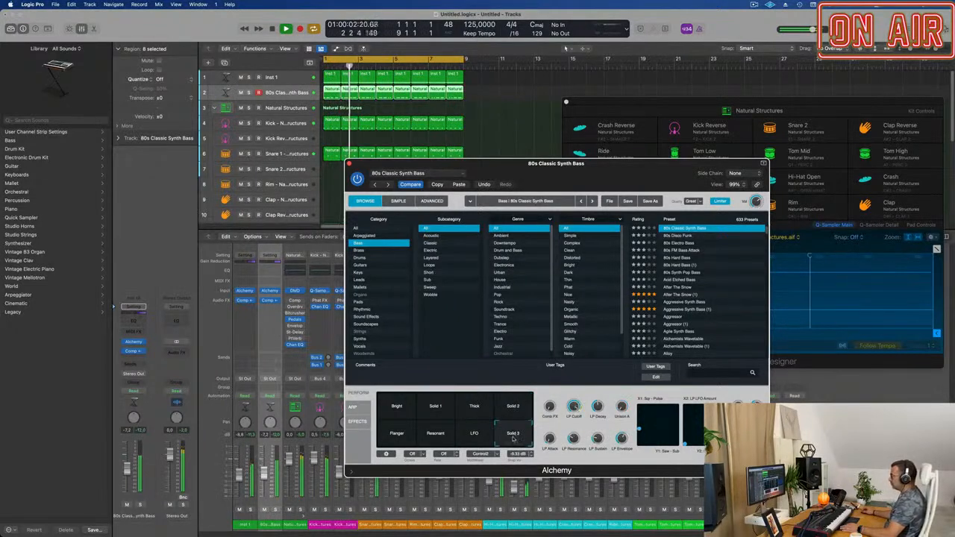
click(485, 438)
click(435, 436)
click(402, 438)
click(515, 439)
click(478, 413)
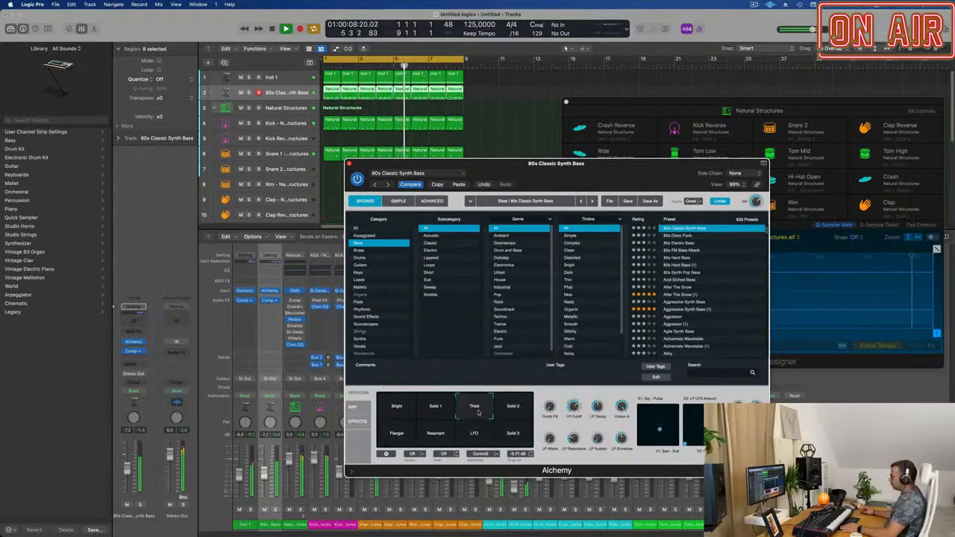
click(510, 438)
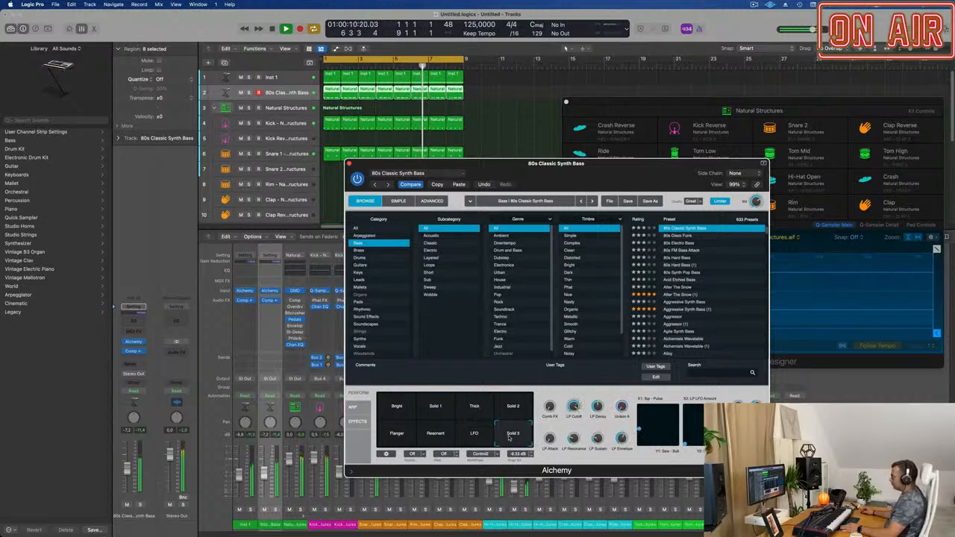
click(474, 407)
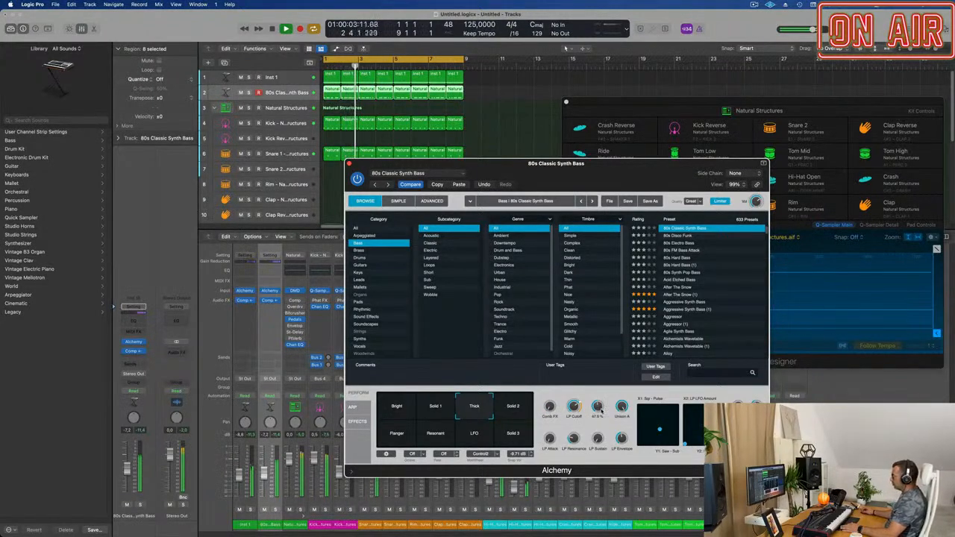
In the first 80s Classic Synth Bass region, lengthen the notes to 0 0 0 177 and copy notes into the gaps in beats 1 and 3.
click(478, 98)
drag(434, 161, 846, 148)
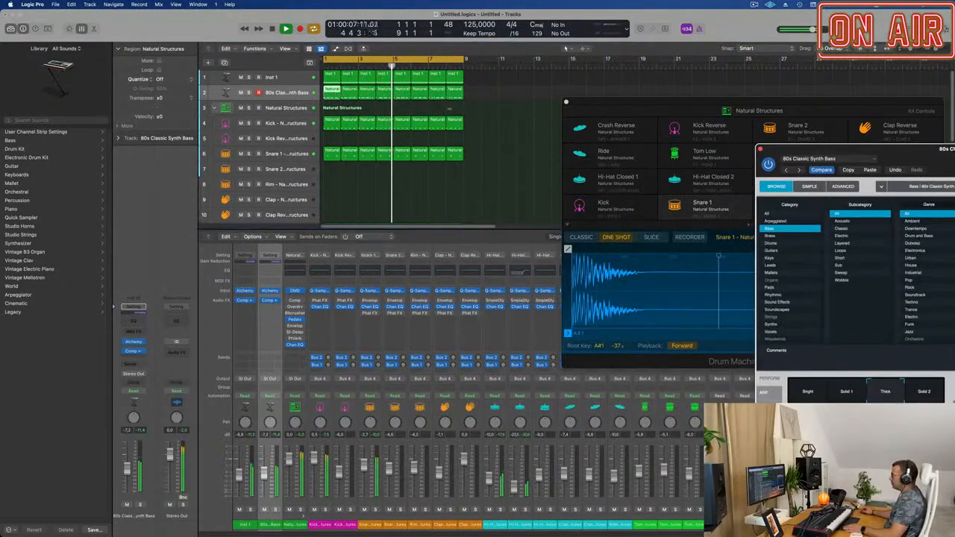
double_click(337, 93)
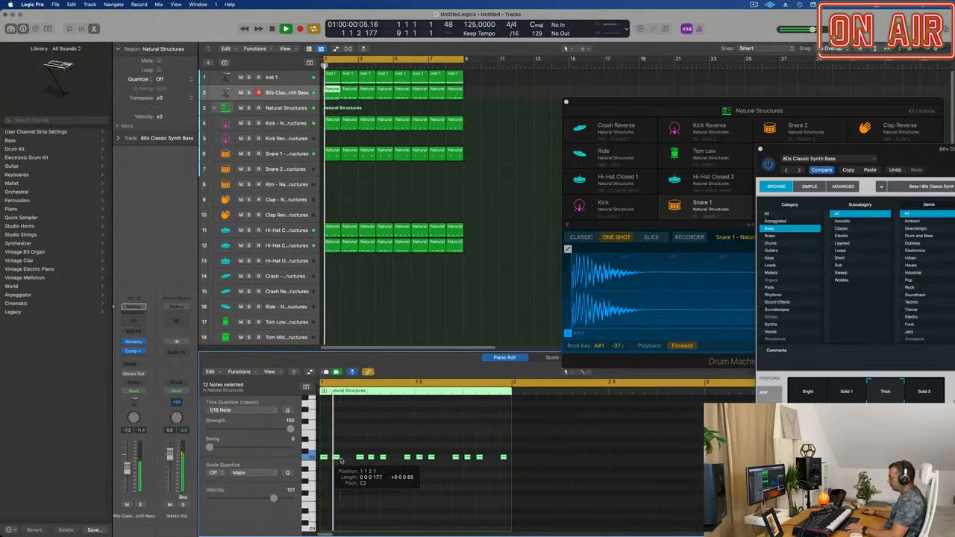
click(335, 457)
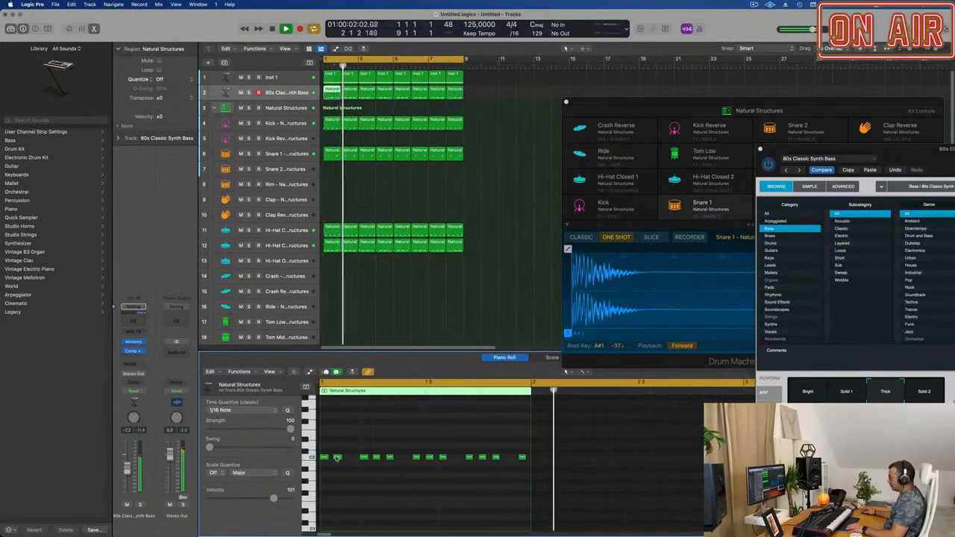
drag(337, 458, 351, 458)
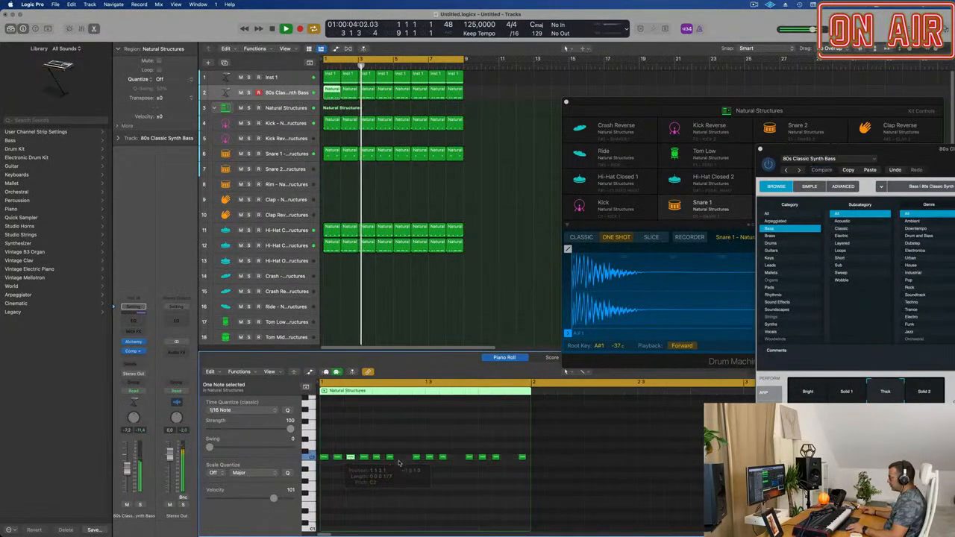
drag(443, 457, 456, 461)
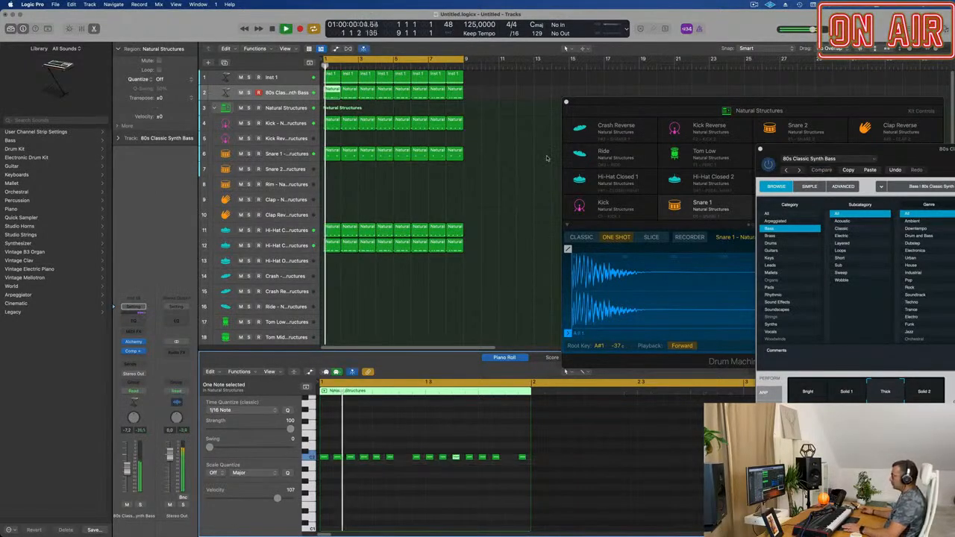
Stop playback and delete the 80s Classic Synth Bass regions after bar 1.
key(space)
drag(489, 97, 356, 100)
key(Delete)
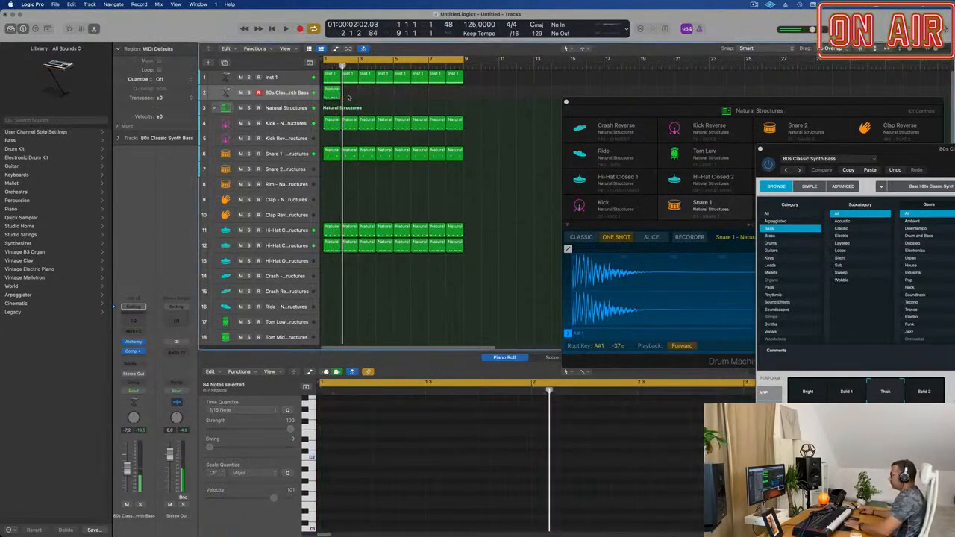
Repeat the edited first bass region through the end of bar 8 and play the groove.
click(336, 97)
key(super+r)
key(super+r)
key(super+r)
key(super+r)
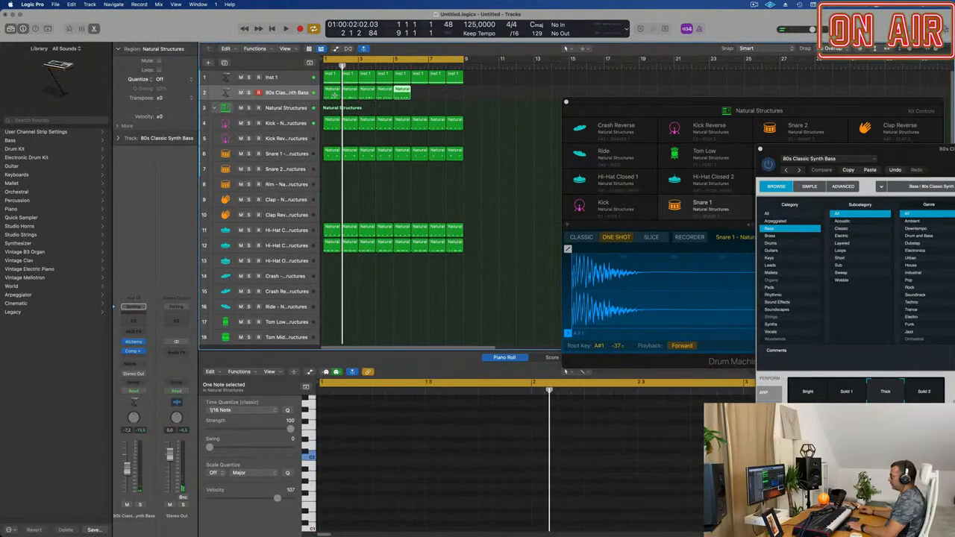
click(295, 95)
key(space)
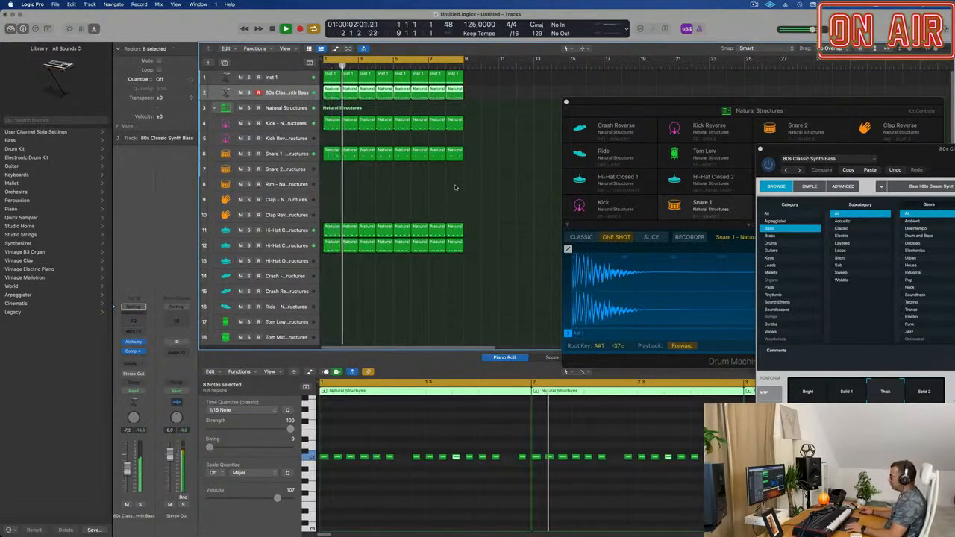
Close the Drum Machine Designer window covering the tracks area.
key(super+Left)
drag(699, 110, 575, 105)
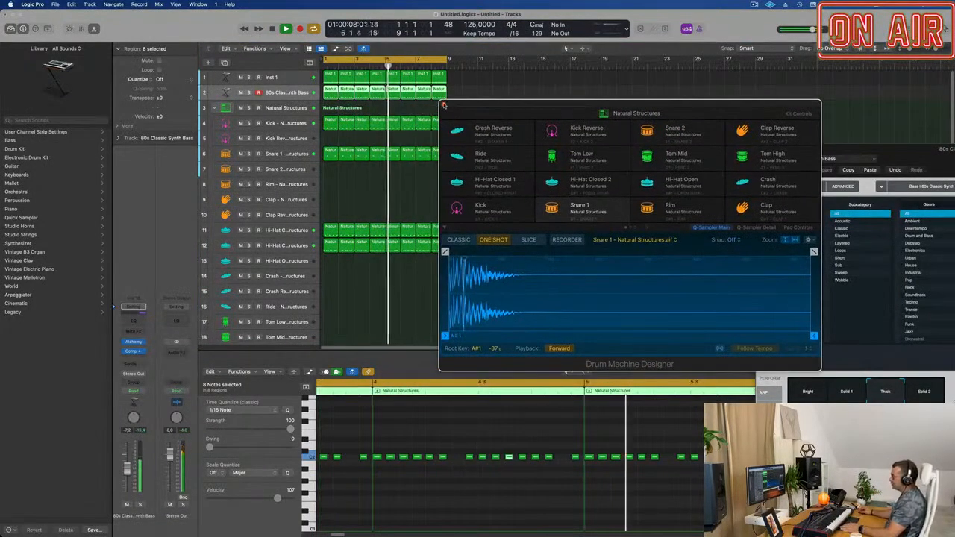
click(443, 105)
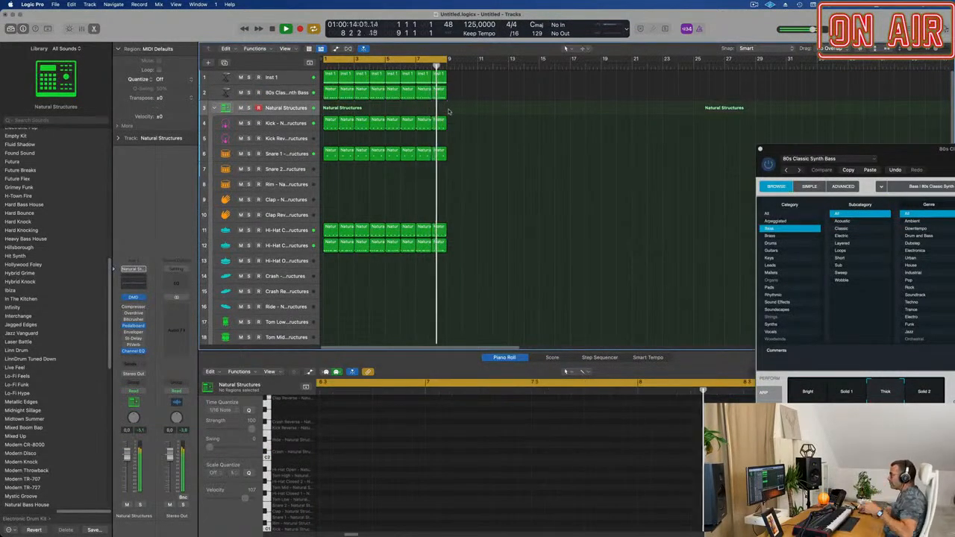
Duplicate the 80s Classic Synth Bass track with its instrument and settings.
click(278, 92)
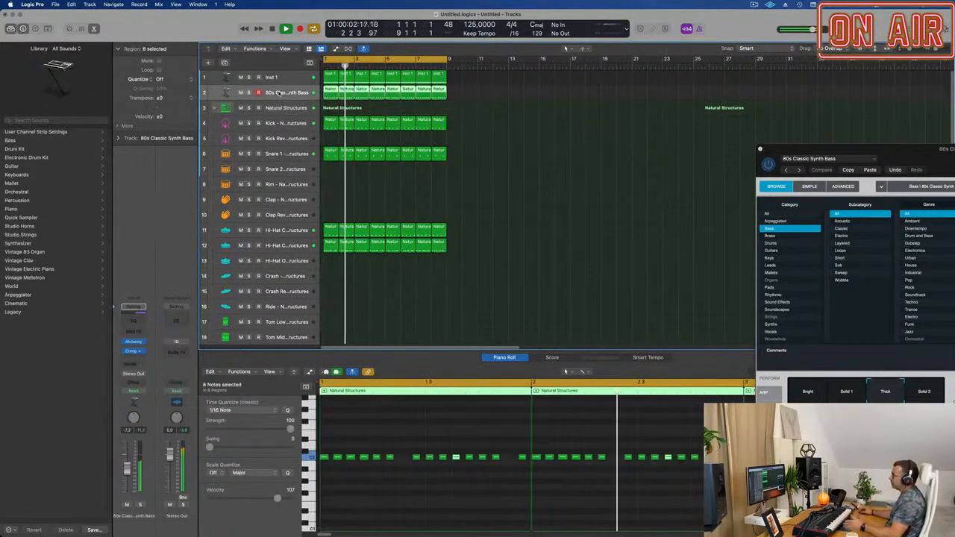
click(223, 63)
Browse Alchemy's Pads category and load the Awaken From Dark Dreams preset.
drag(860, 152, 508, 145)
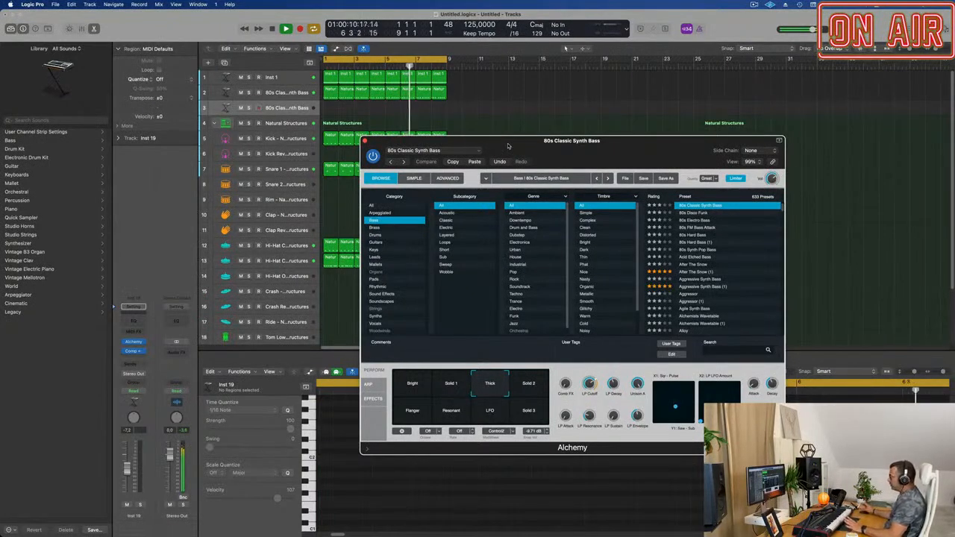
click(375, 278)
scroll(732, 266, down, 5)
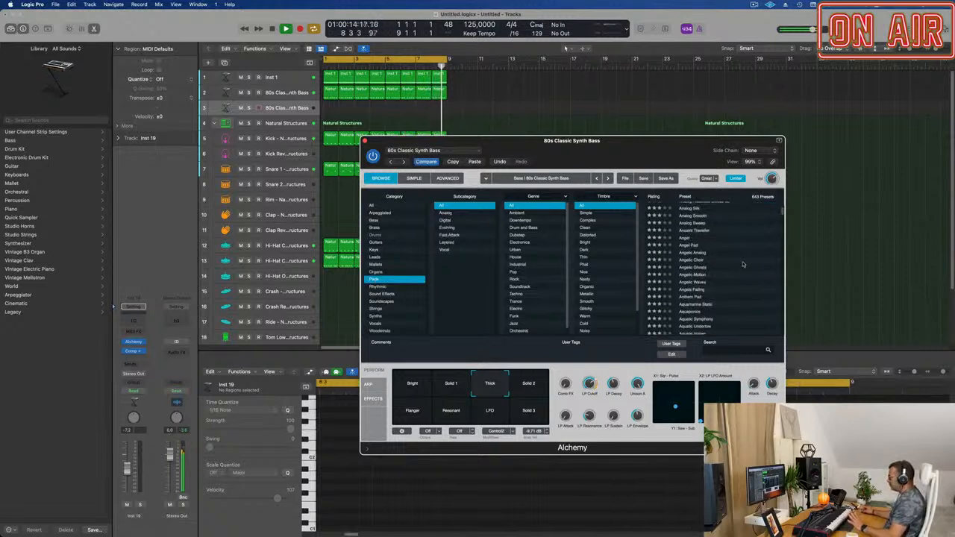
scroll(743, 264, down, 2)
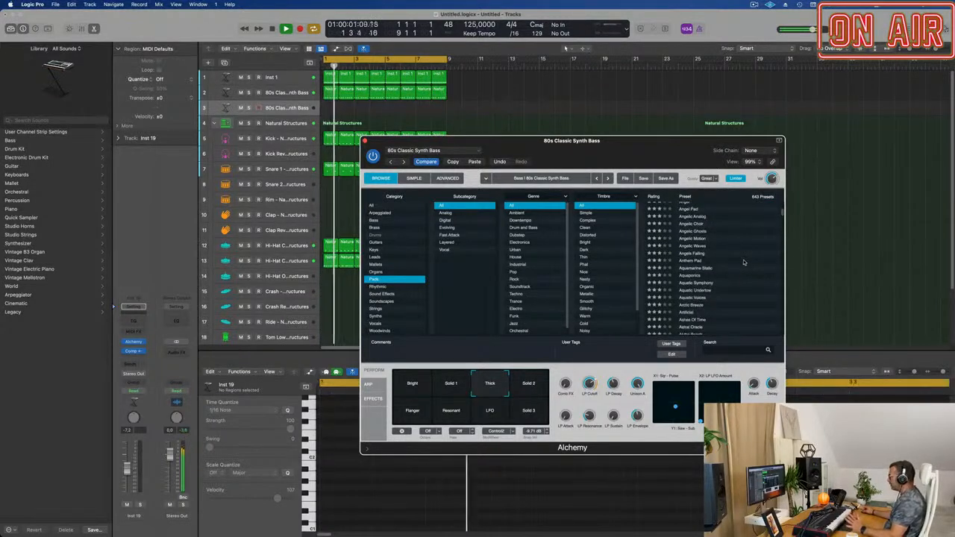
scroll(744, 262, down, 5)
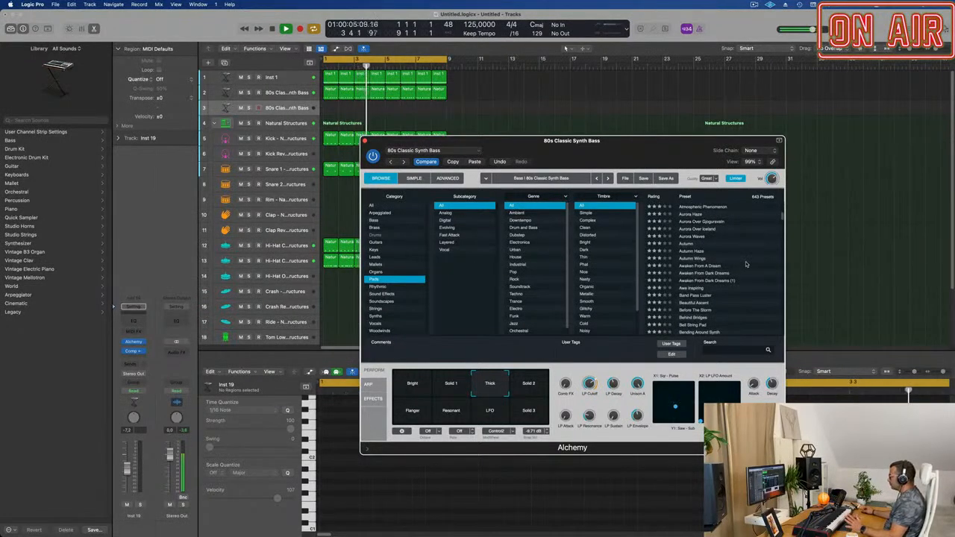
scroll(745, 263, down, 2)
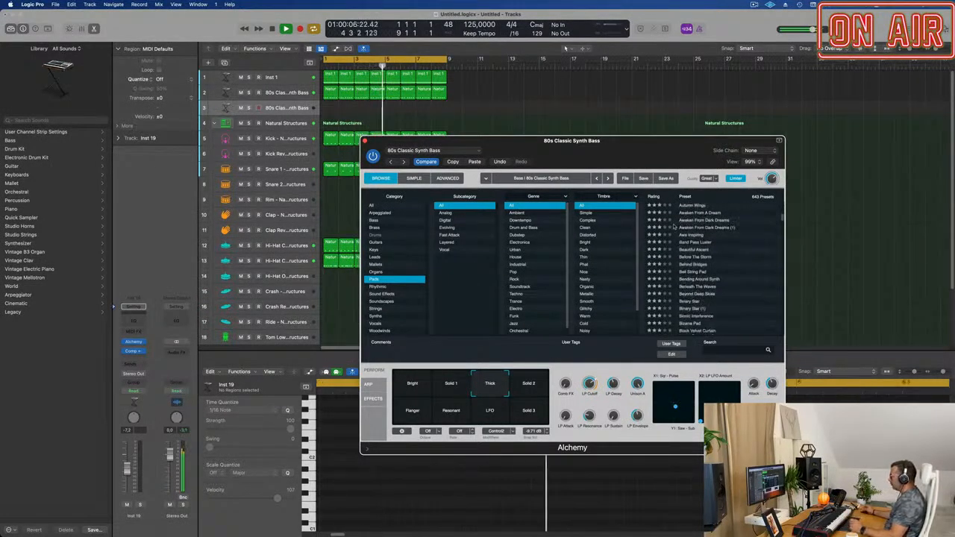
click(674, 220)
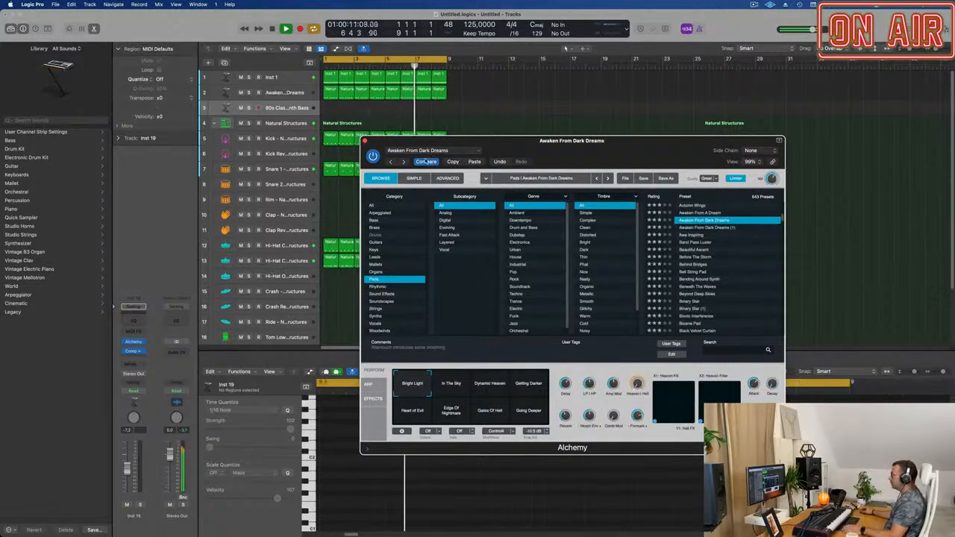
Restore Alchemy's previous bass sound with the Compare function and move its window clear of the track list.
click(426, 162)
drag(442, 141, 570, 127)
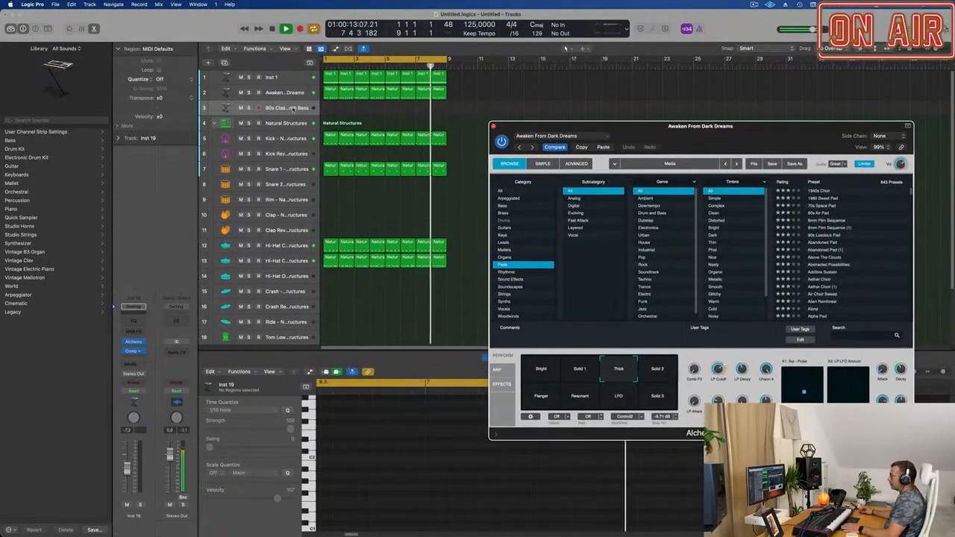
click(235, 365)
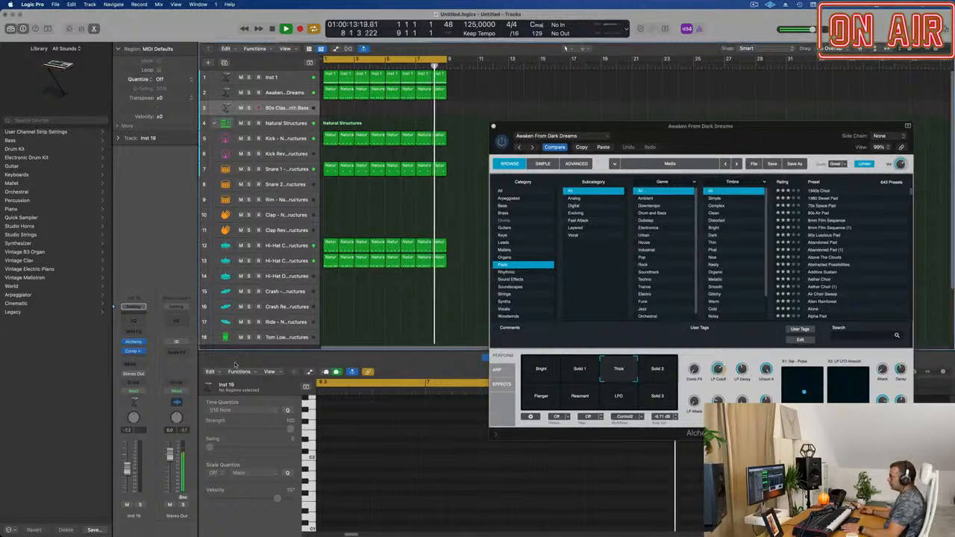
Load Alchemy's Awaken From Dark Dreams pad preset on the duplicated track and lower the track's volume to -17 dB.
click(133, 343)
drag(564, 123, 703, 175)
click(446, 298)
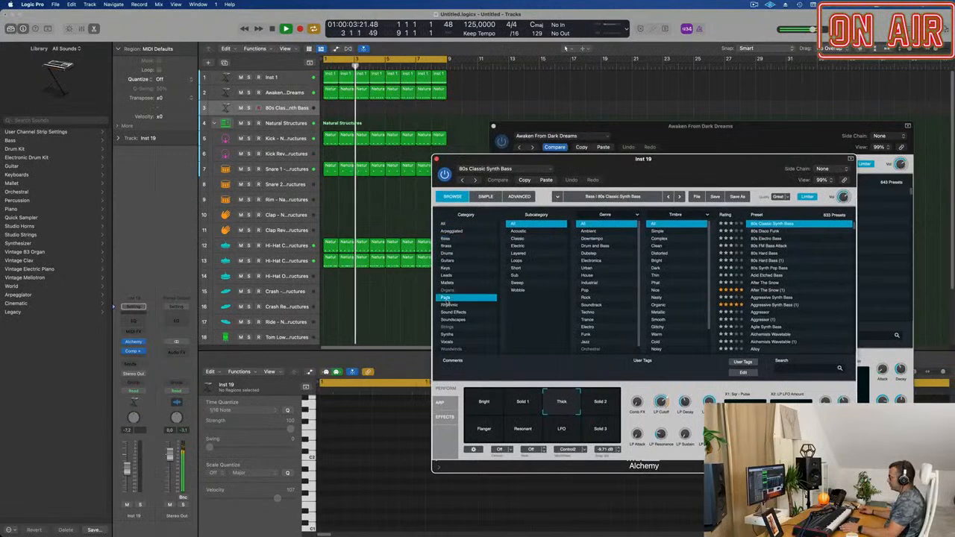
scroll(815, 326, down, 6)
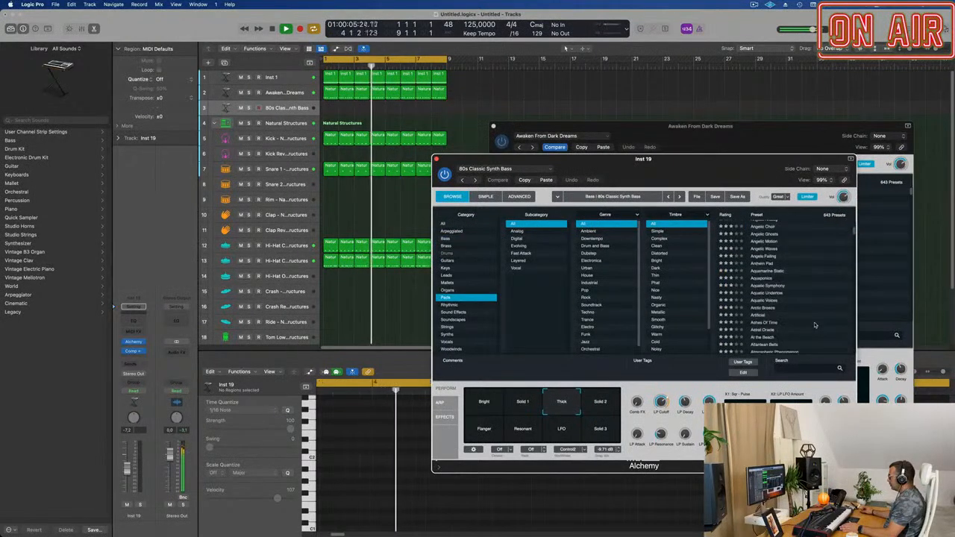
scroll(815, 325, up, 3)
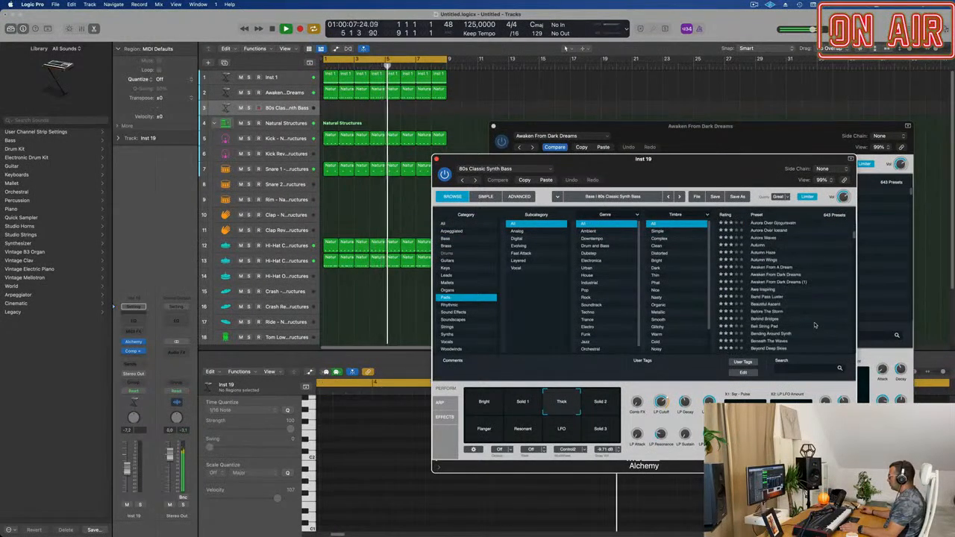
click(776, 275)
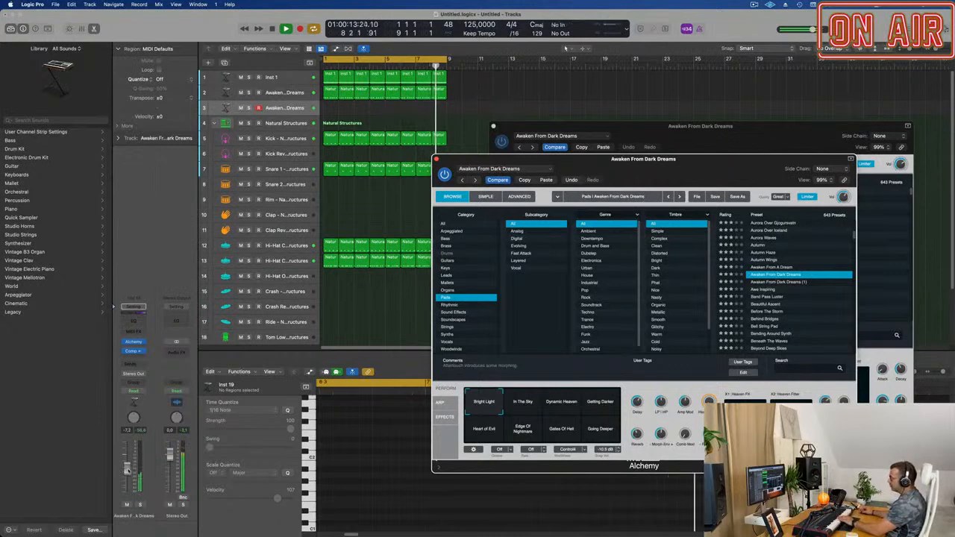
drag(129, 482, 129, 488)
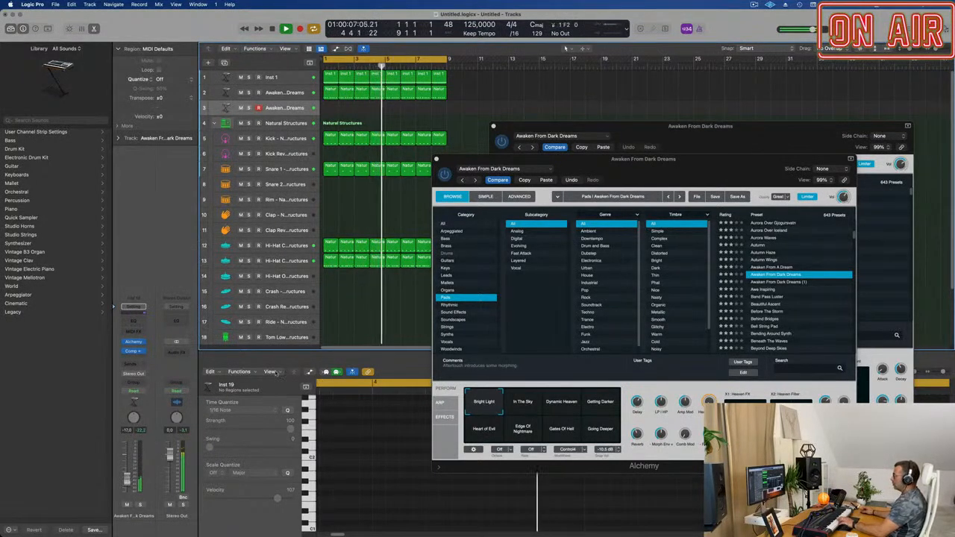
Record a sustained pad note over the first two bars of the new track and move the Alchemy window clear of the regions.
key(r)
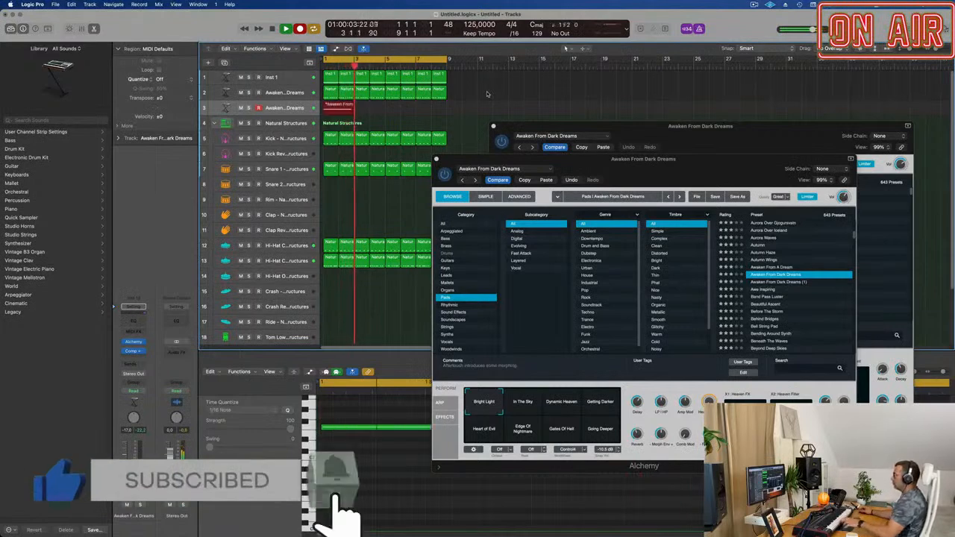
key(space)
drag(551, 159, 804, 121)
Shorten the recorded pad note in the Piano Roll to end around the middle of bar 2 and play it back.
key(e)
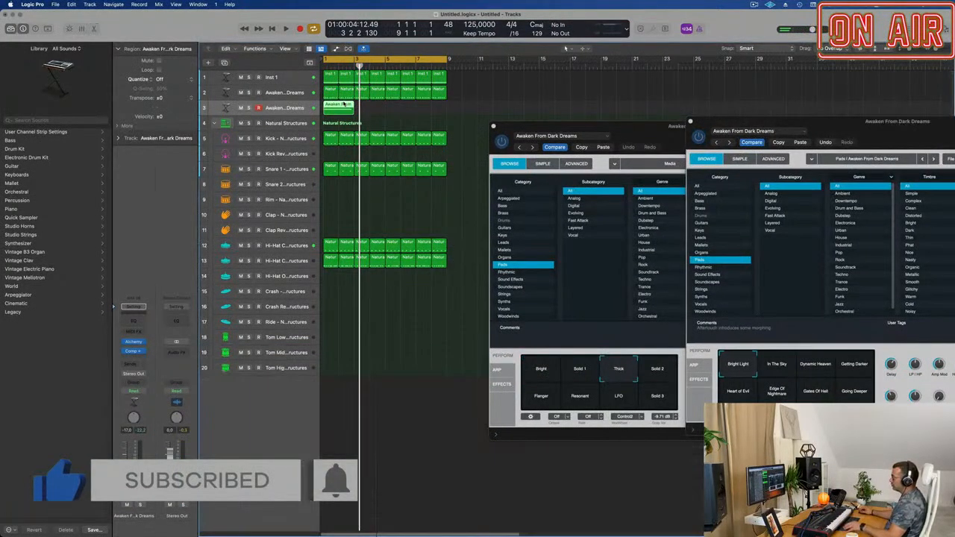
key(e)
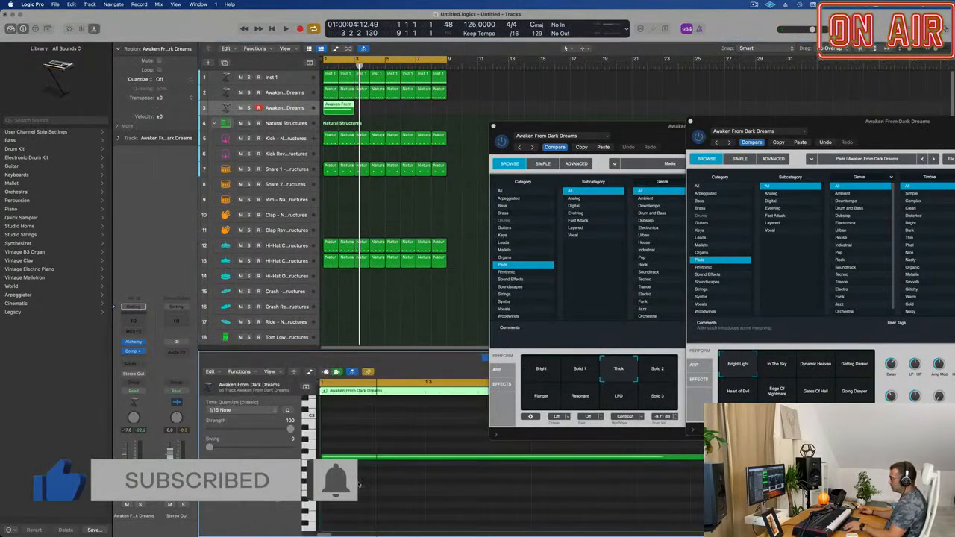
click(343, 458)
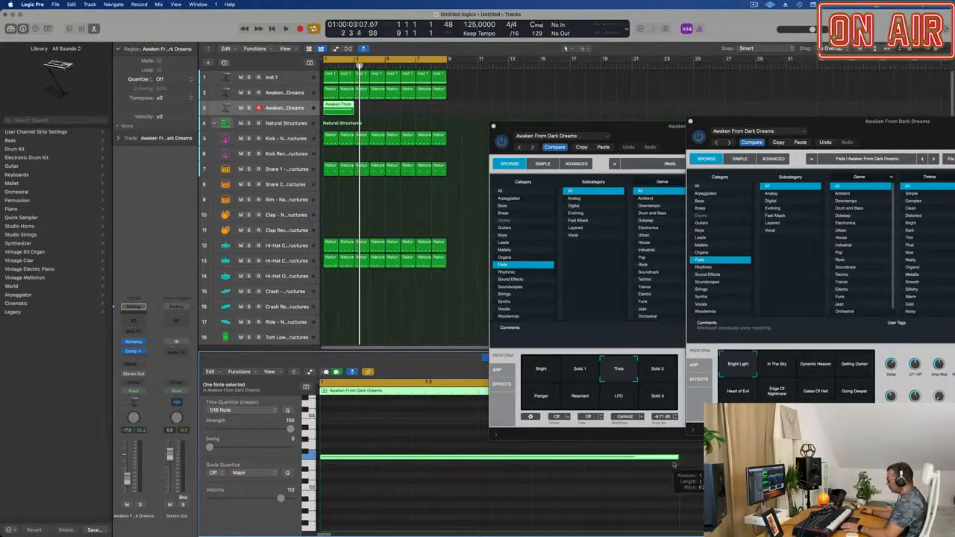
key(space)
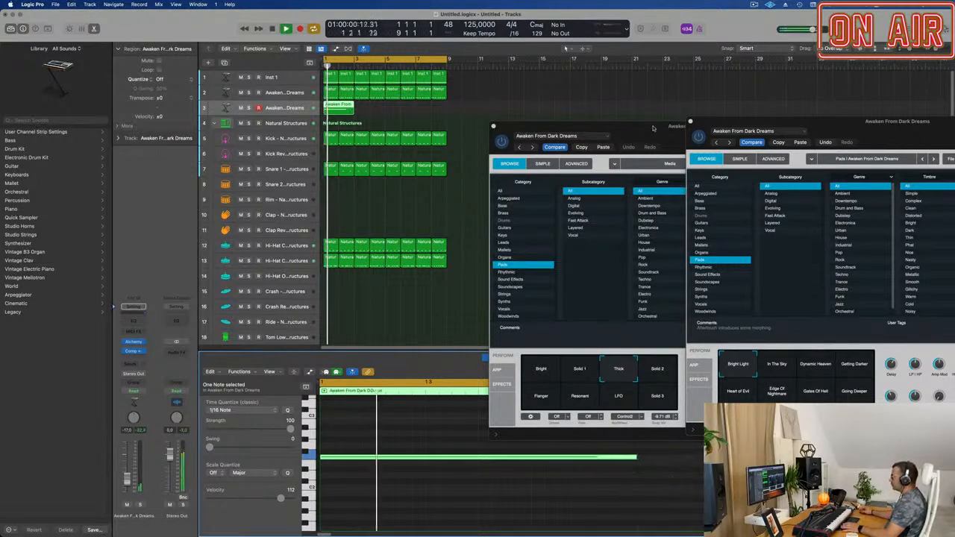
Copy the pad region to bar 5 on the same track and play the arrangement.
drag(656, 127, 792, 150)
mouse_move(381, 110)
mouse_down()
mouse_move(341, 117)
mouse_move(400, 106)
mouse_up()
key(space)
key(space)
Raise the pad track's volume to about -15.6 dB and switch its Alchemy sound to the In The Sky performance snapshot.
drag(802, 158, 522, 173)
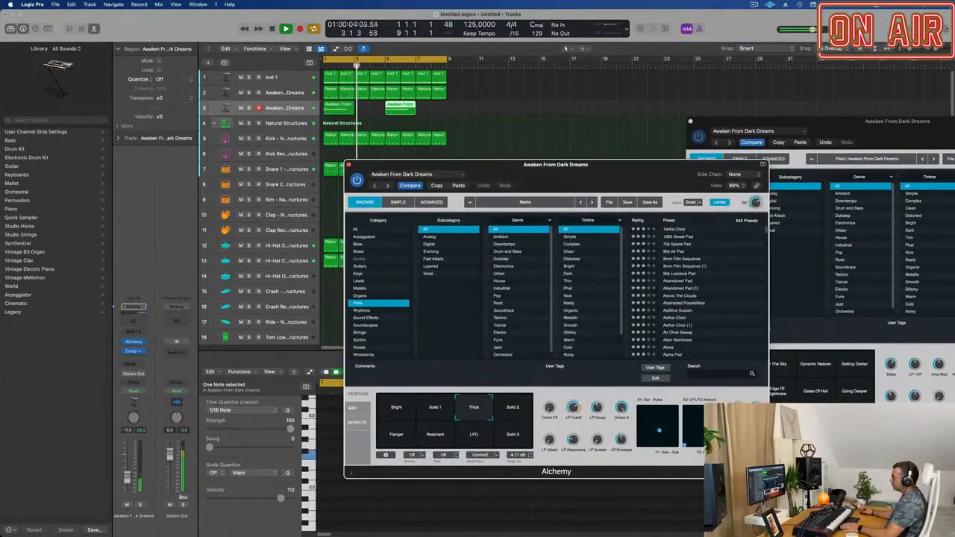
click(288, 395)
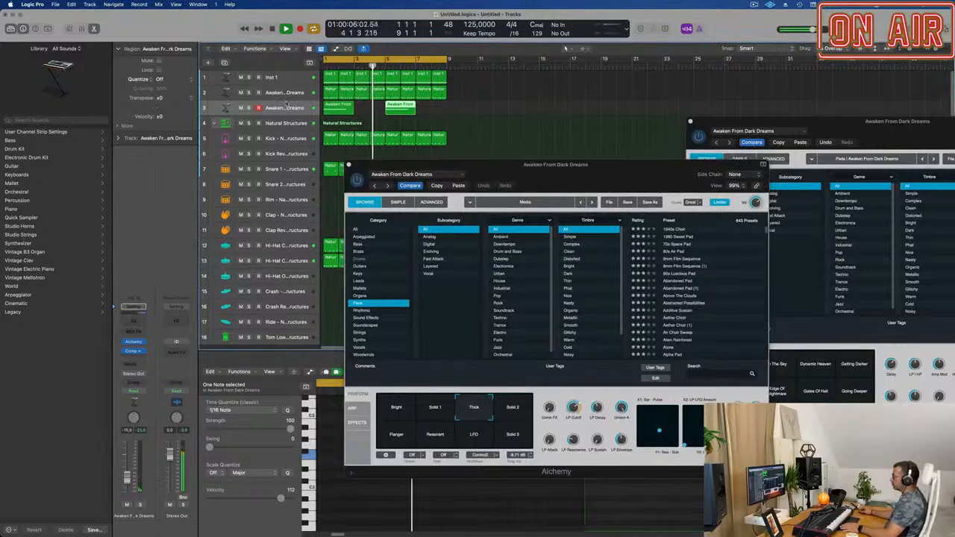
drag(534, 167, 666, 140)
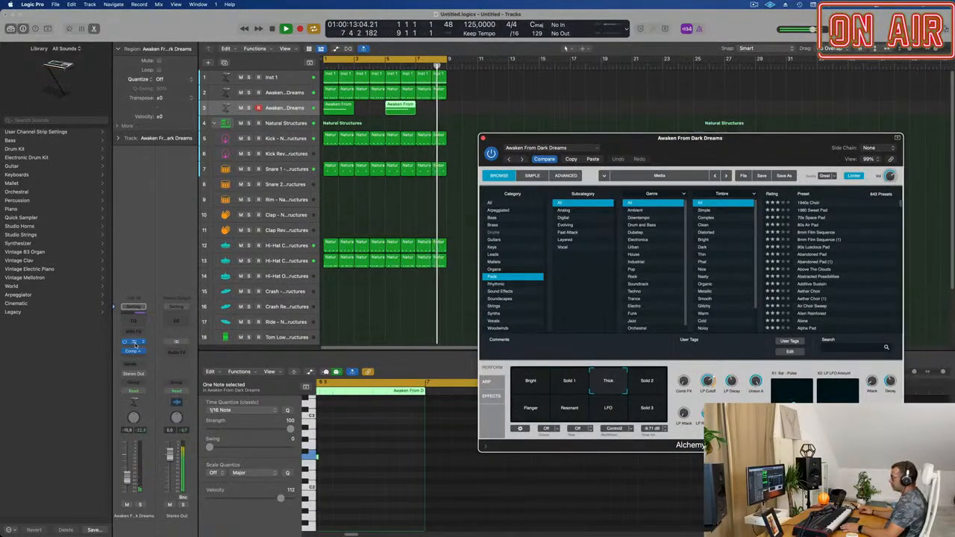
click(135, 343)
drag(861, 144, 574, 173)
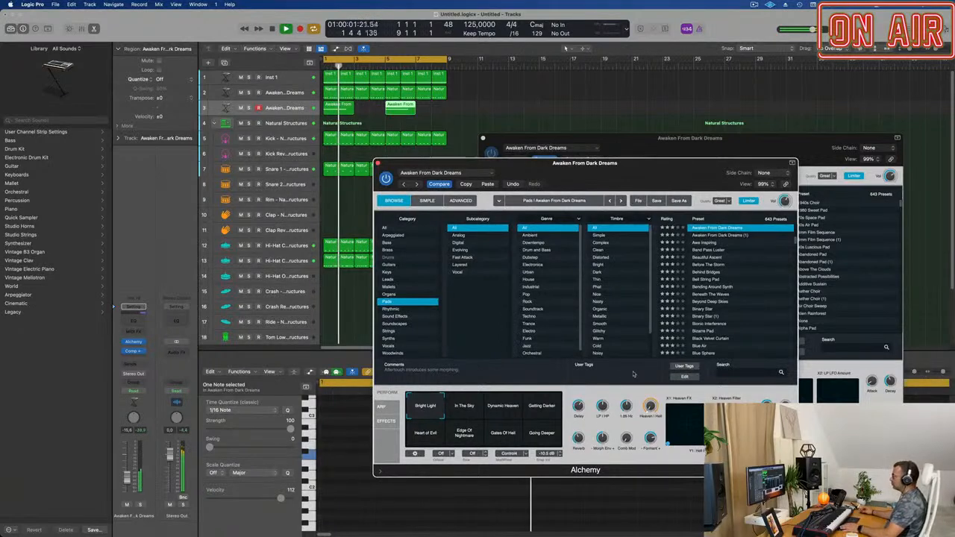
click(466, 407)
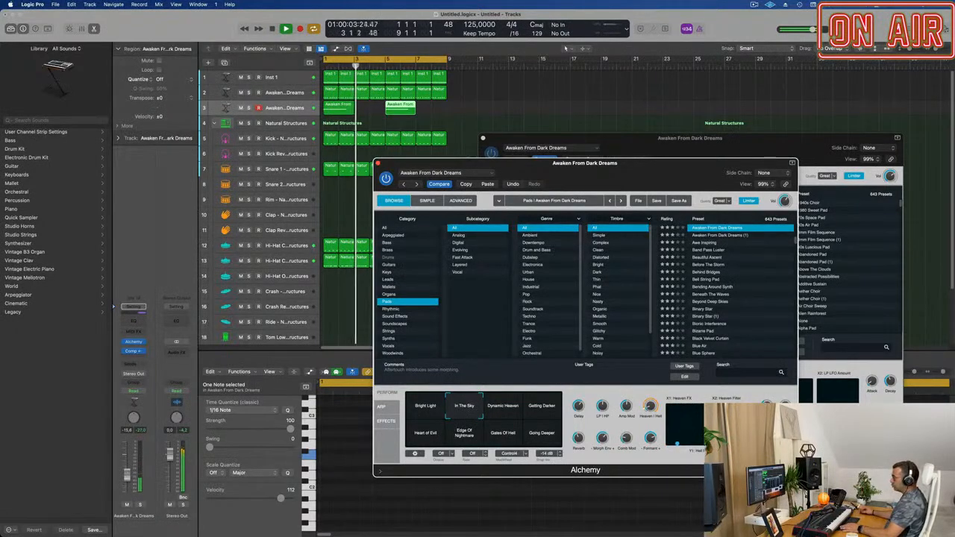
Raise the pad track's volume to about -11 dB, clearing the tracks area by moving the pad's Alchemy window and closing the bass layer's.
click(401, 108)
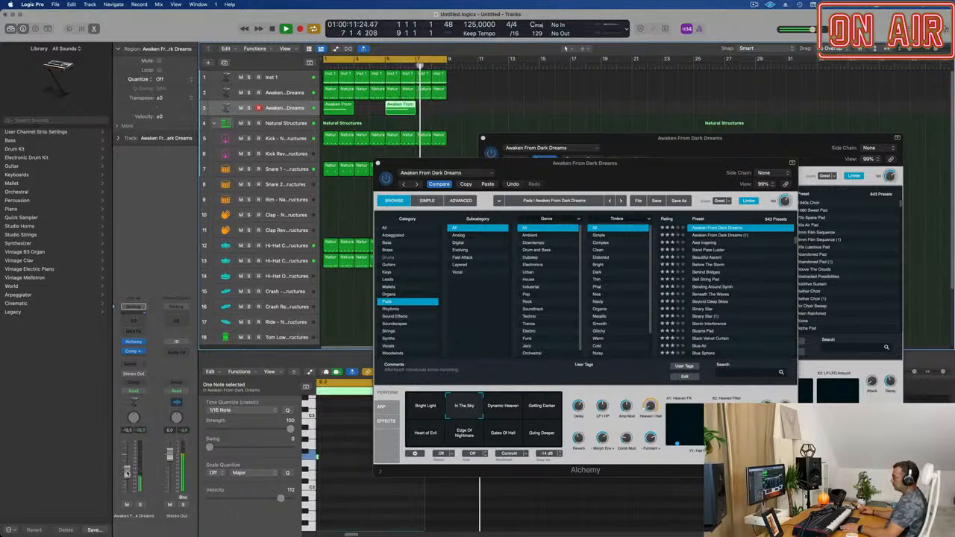
drag(553, 163, 771, 233)
drag(725, 141, 736, 192)
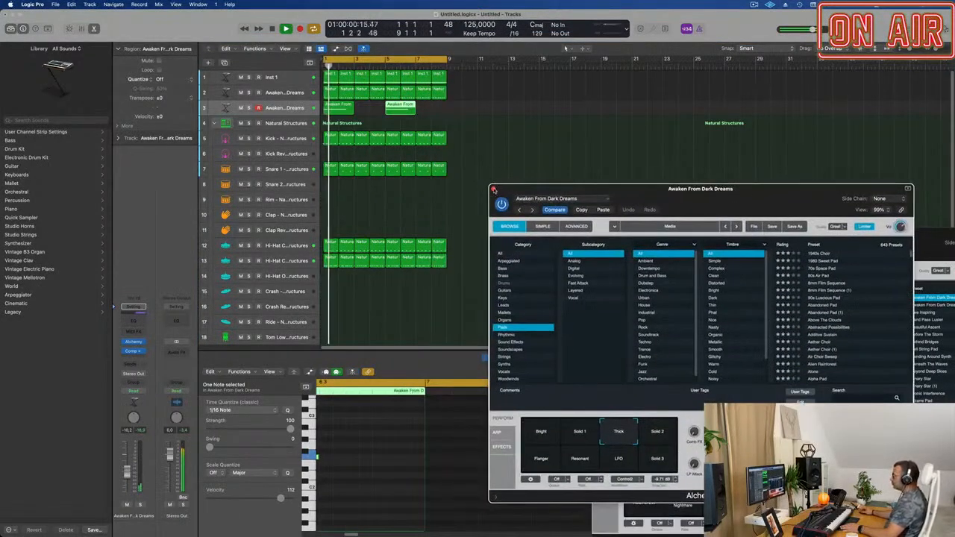
click(493, 189)
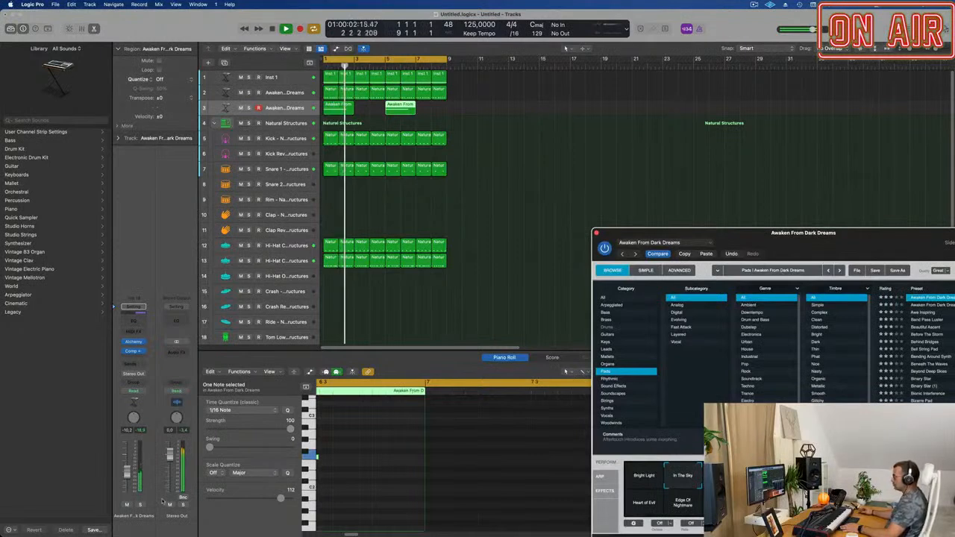
click(343, 159)
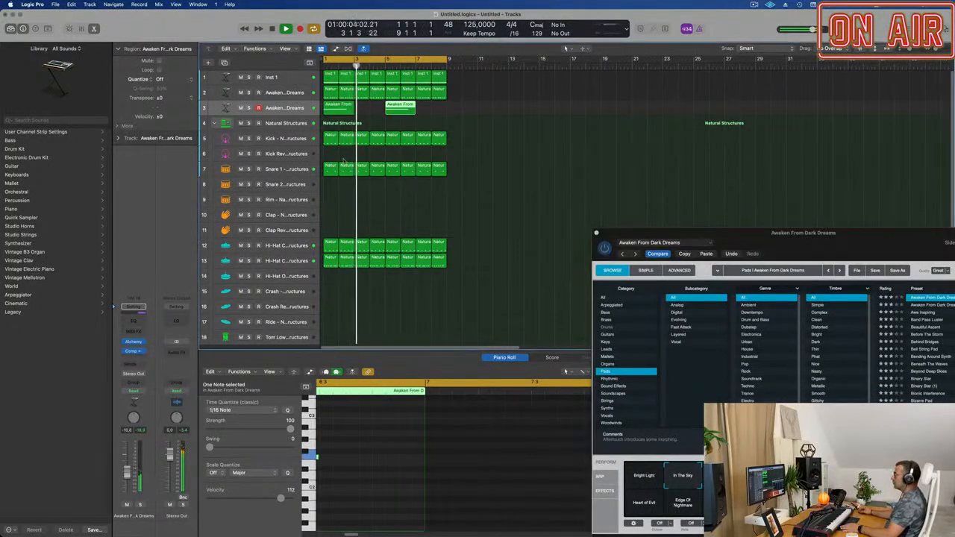
Duplicate the pad track with its settings and replace Alchemy with Retro Synth on the copy.
click(297, 108)
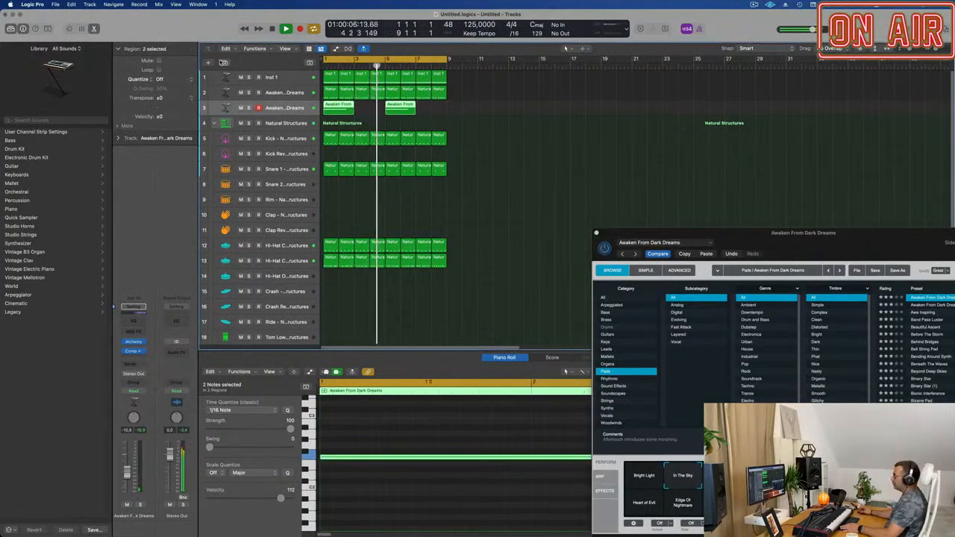
key(super+d)
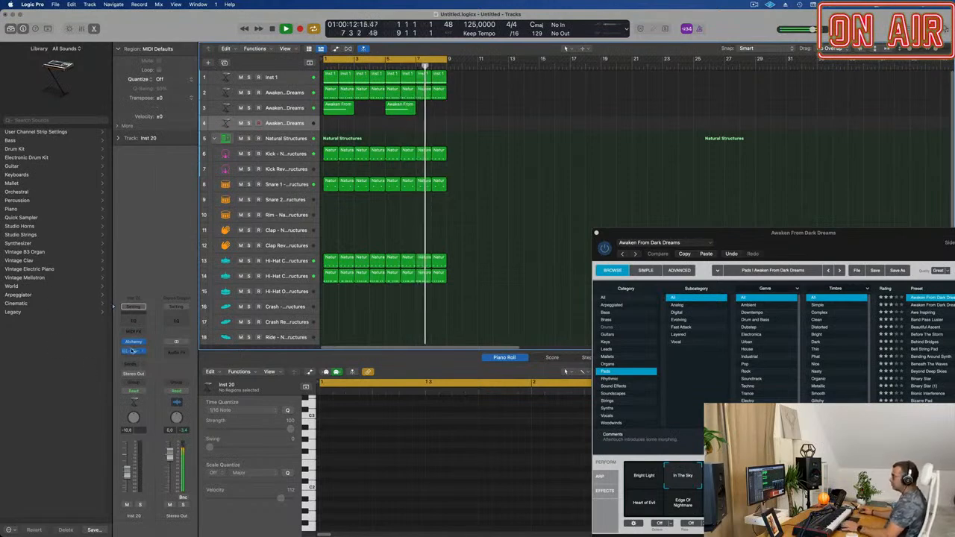
click(141, 343)
mouse_move(148, 442)
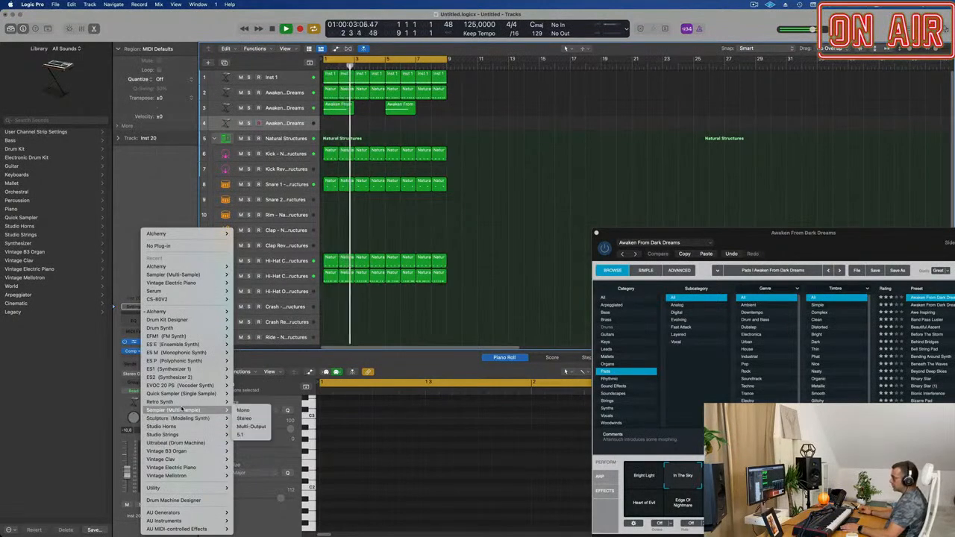
click(184, 404)
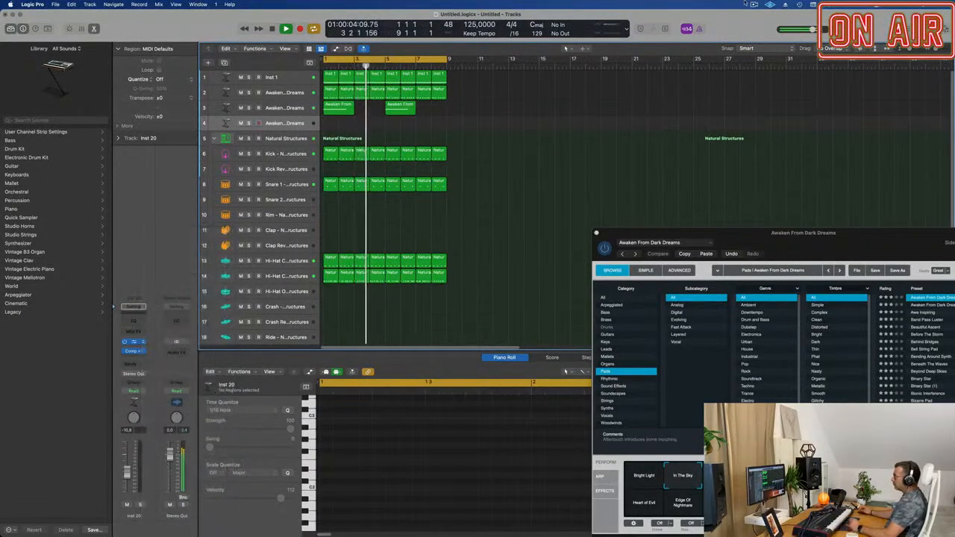
Set the Retro Synth window's view size to 100% and move it below the upper instrument tracks.
drag(437, 111, 431, 95)
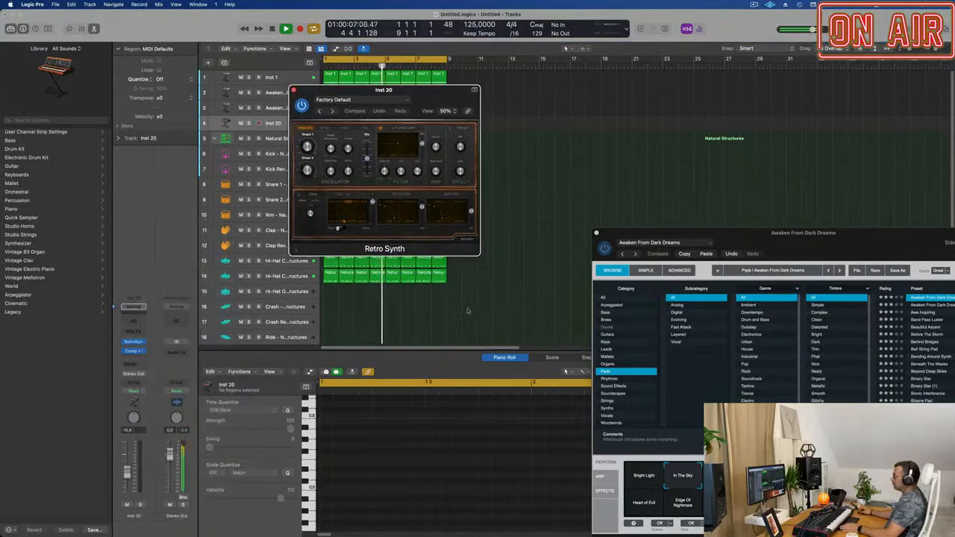
drag(480, 255, 627, 350)
drag(549, 91, 520, 88)
click(561, 108)
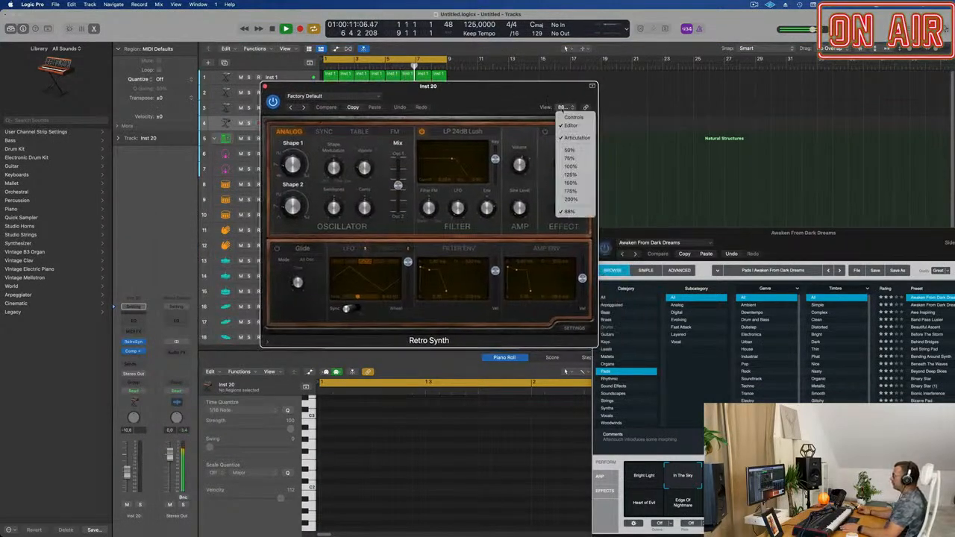
click(576, 166)
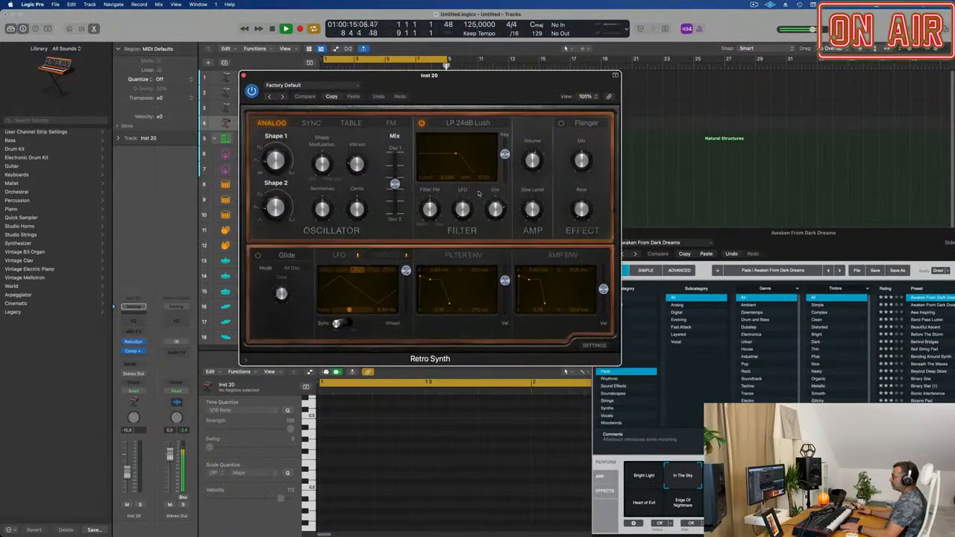
drag(496, 95, 584, 159)
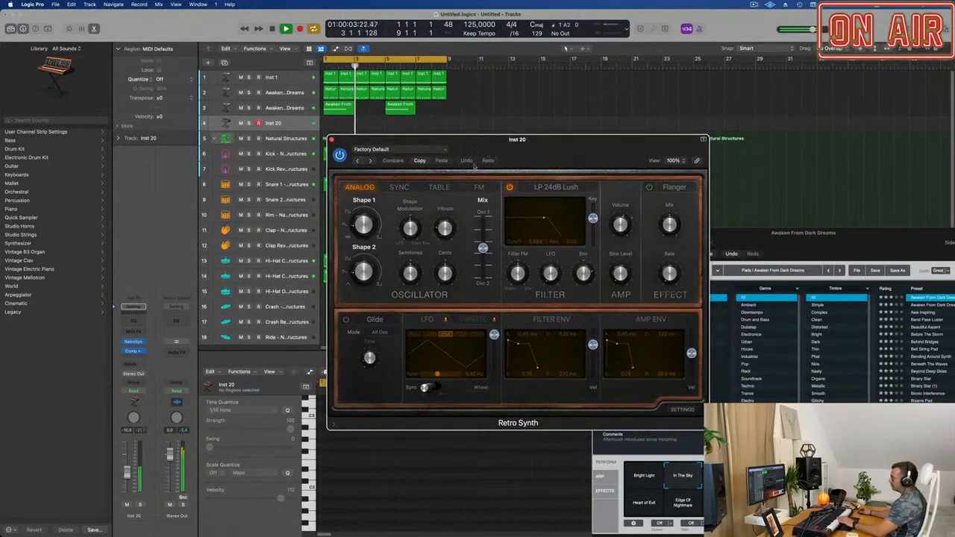
Audition Retro Synth presets from Antimatter Synth through Big Syncer and Bright Cycle to Dance Basic Lead, trying the Sync oscillator along the way.
click(372, 161)
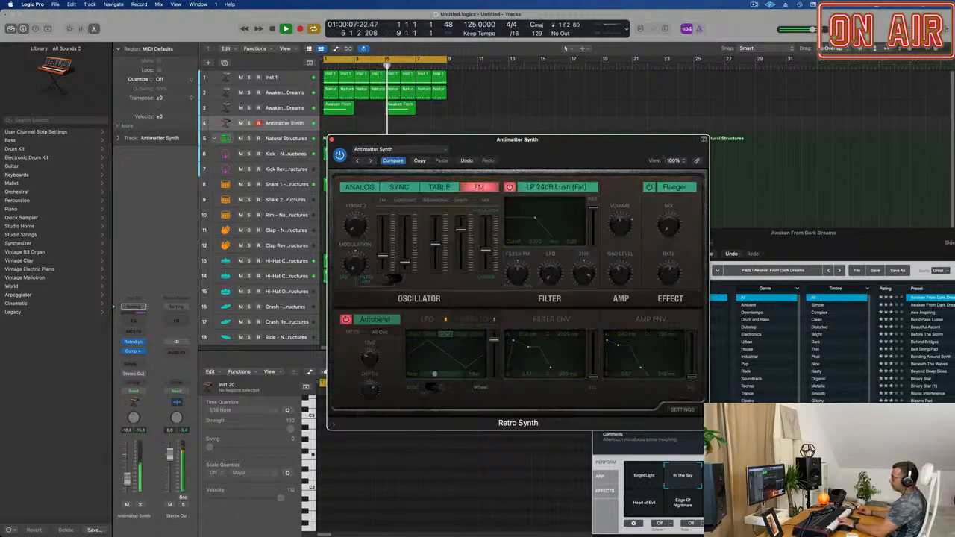
click(395, 188)
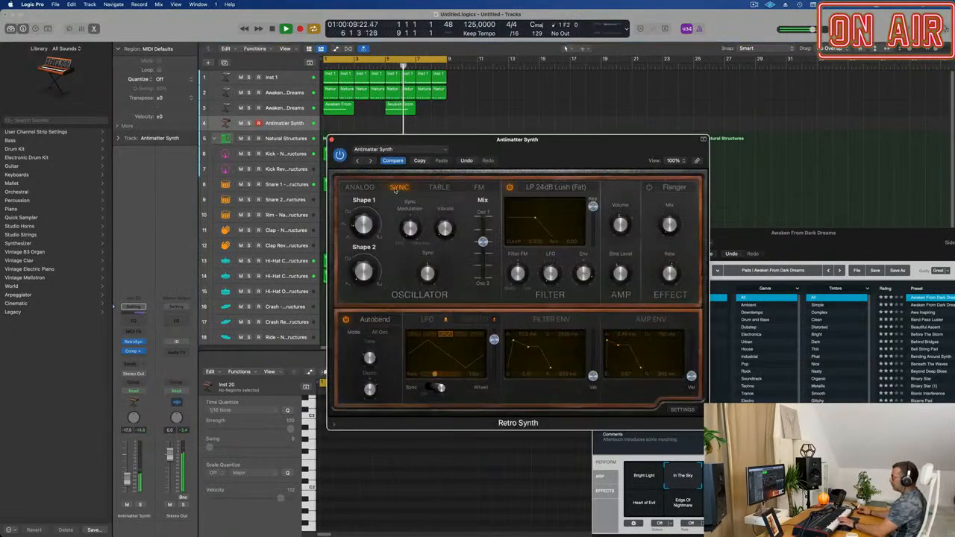
click(371, 161)
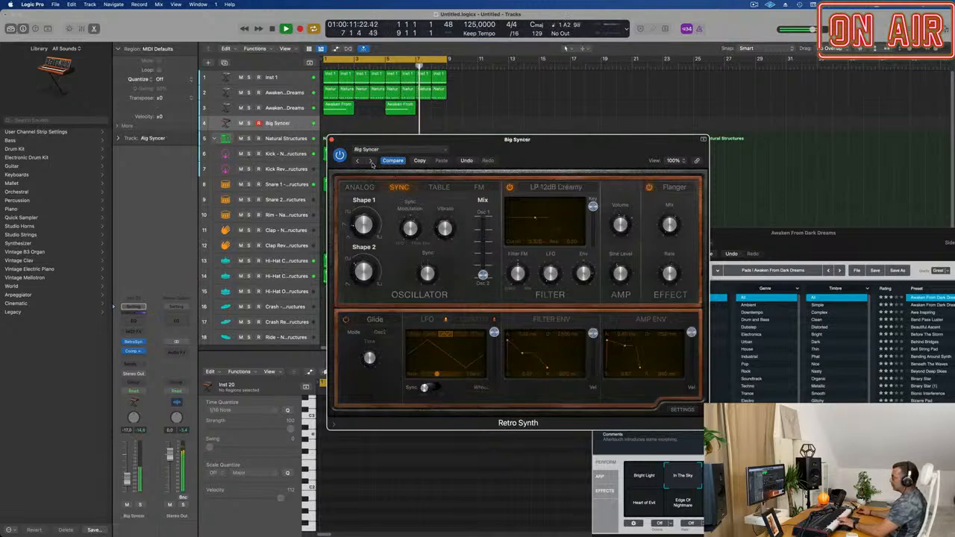
click(371, 162)
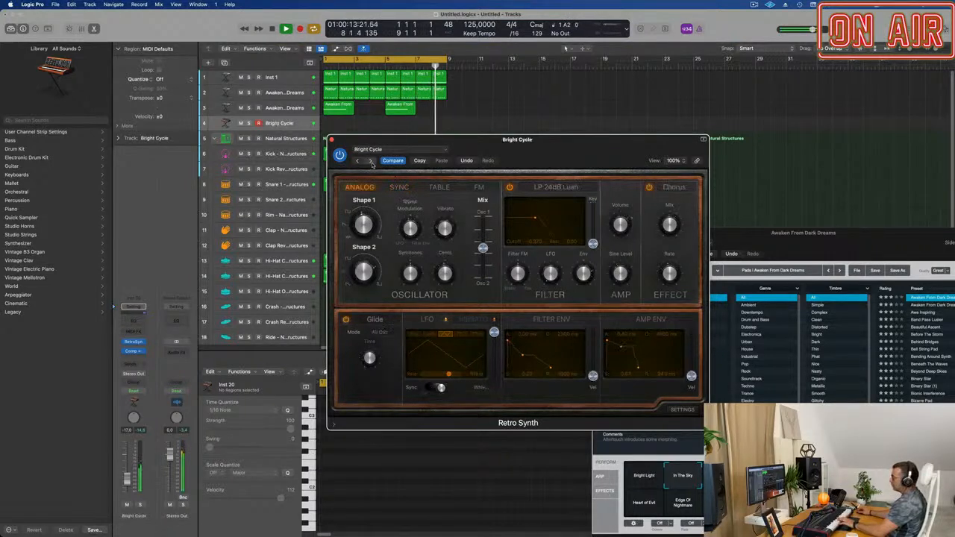
click(370, 162)
click(370, 162)
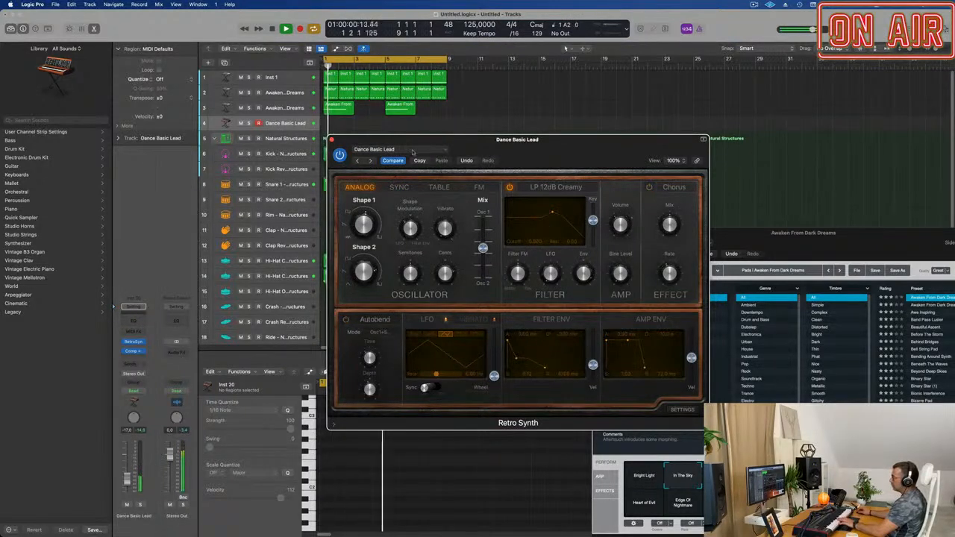
Raise the Retro Synth track's volume and advance its preset to Digicream.
drag(128, 480, 127, 468)
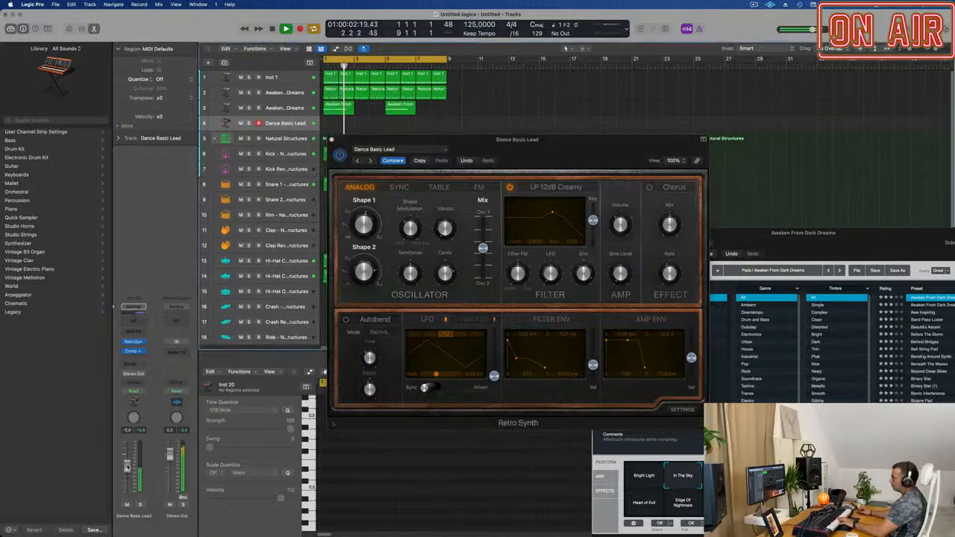
click(370, 161)
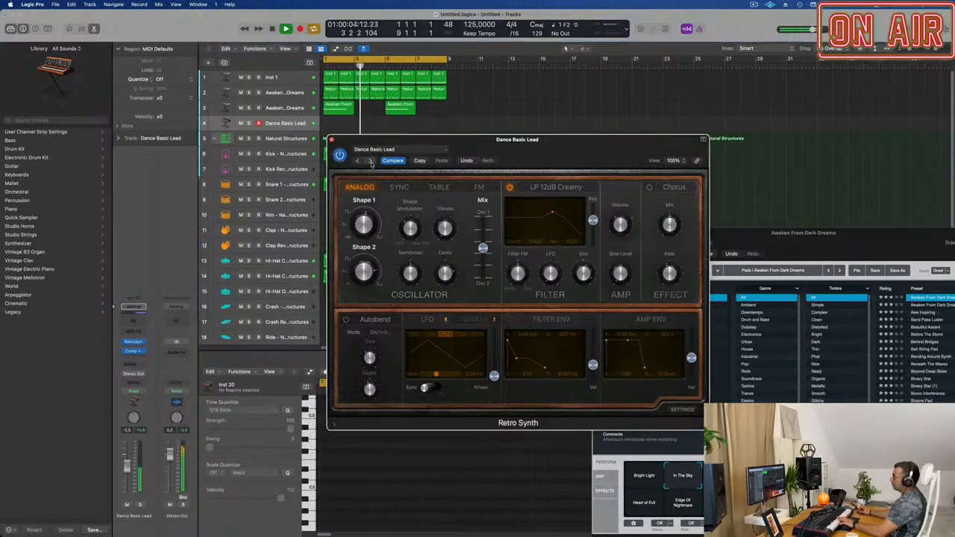
click(370, 161)
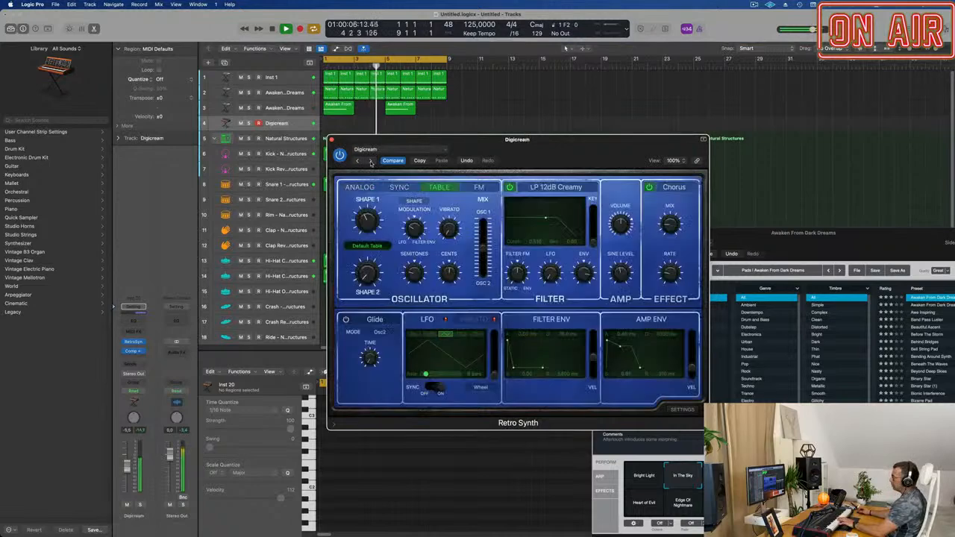
Audition Retro Synth presets from Digital Waves through Modulator and Tempo Maker to Tri Pulse Lead, and lower the synth track's volume to -12.4 dB.
click(370, 161)
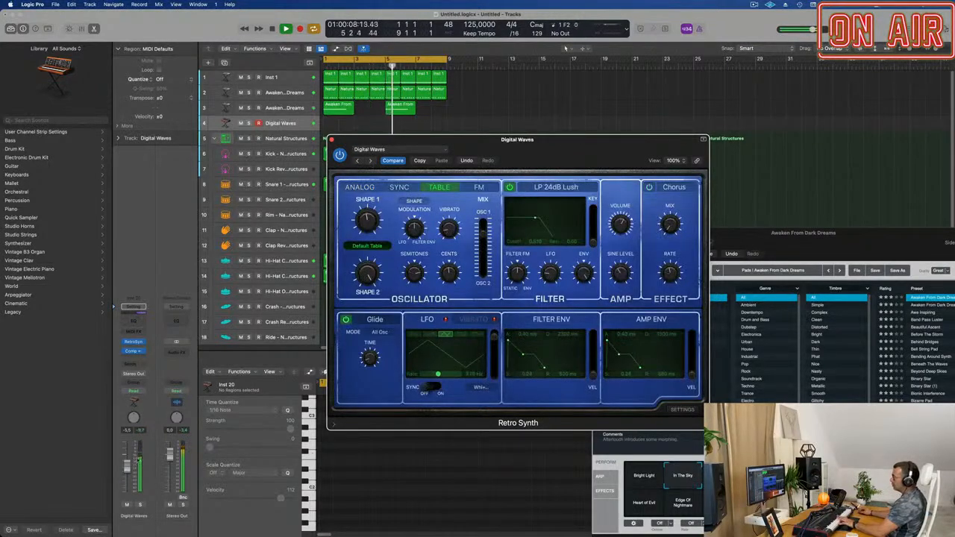
click(405, 123)
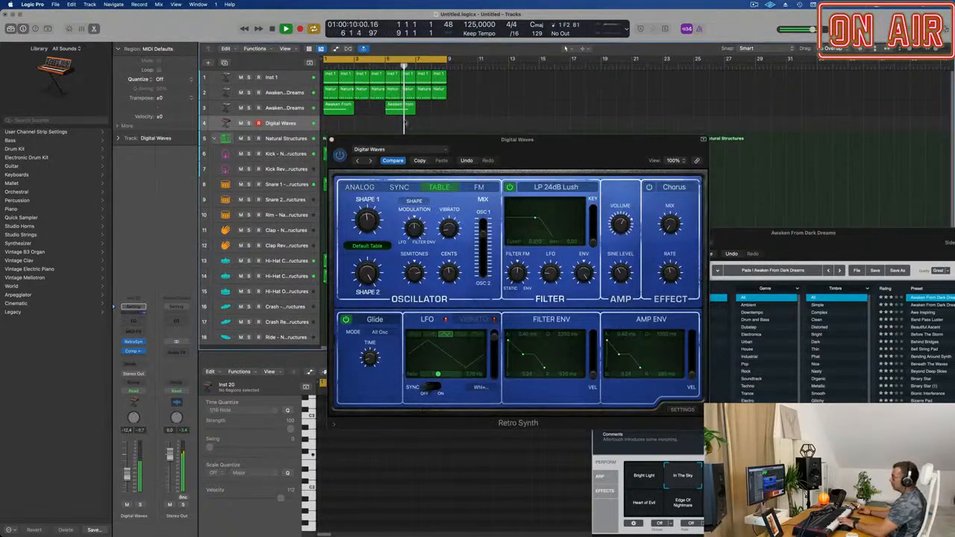
click(370, 161)
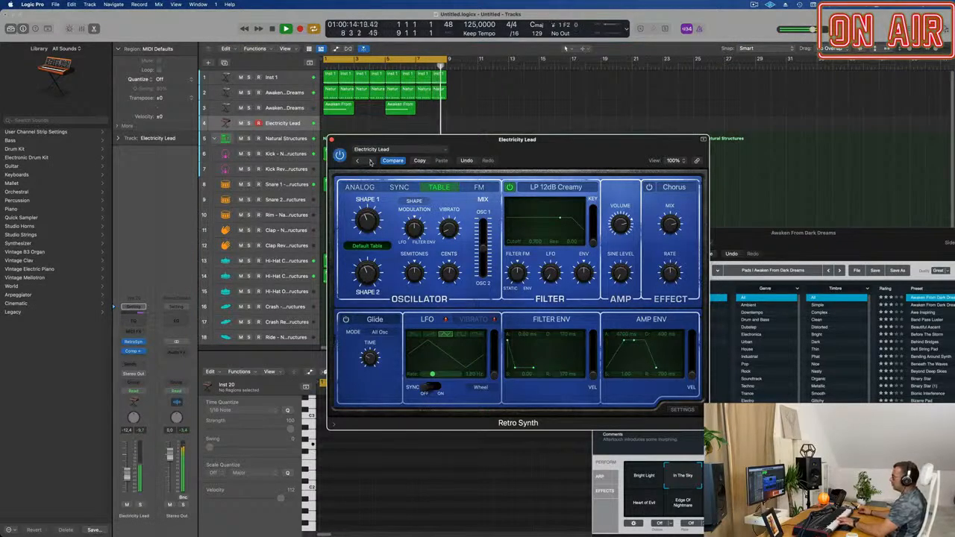
click(370, 161)
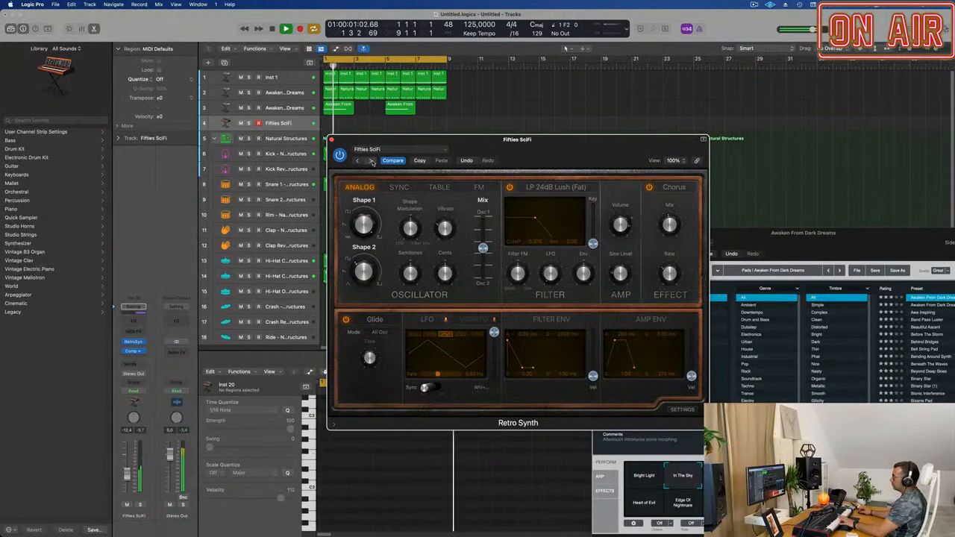
click(370, 161)
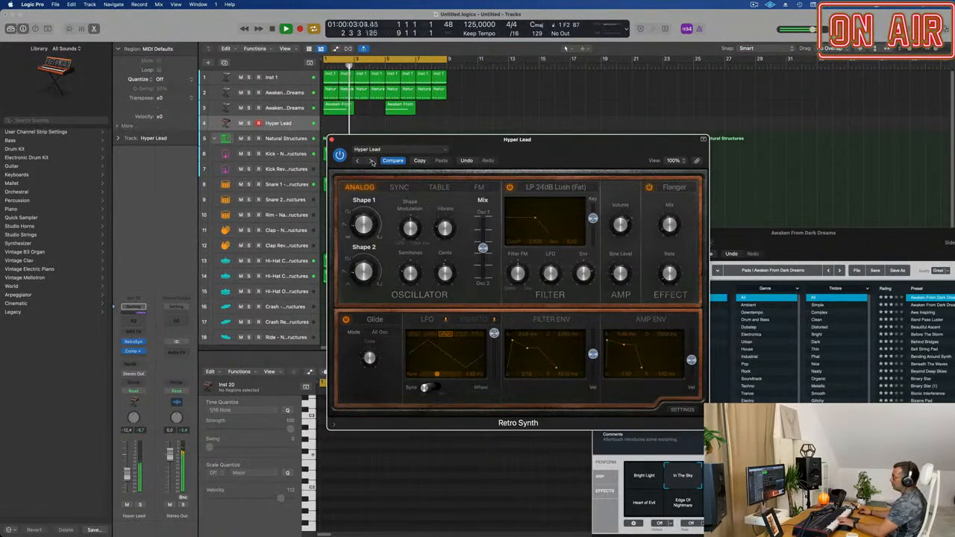
click(371, 161)
click(372, 161)
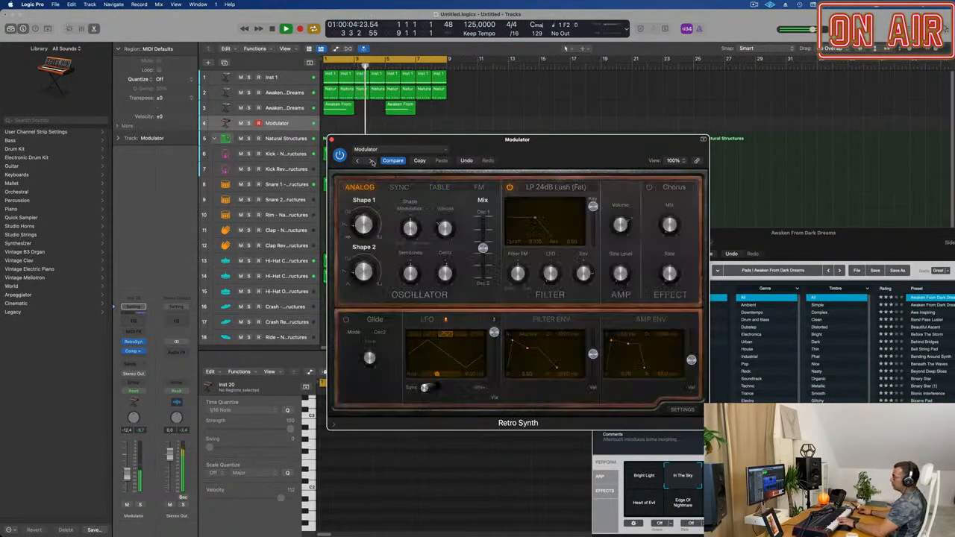
click(371, 161)
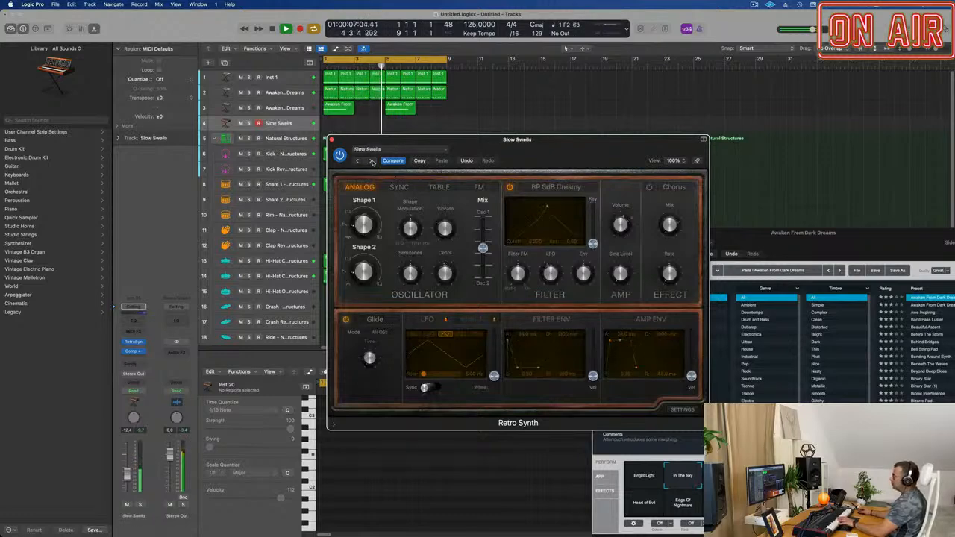
click(371, 161)
click(372, 161)
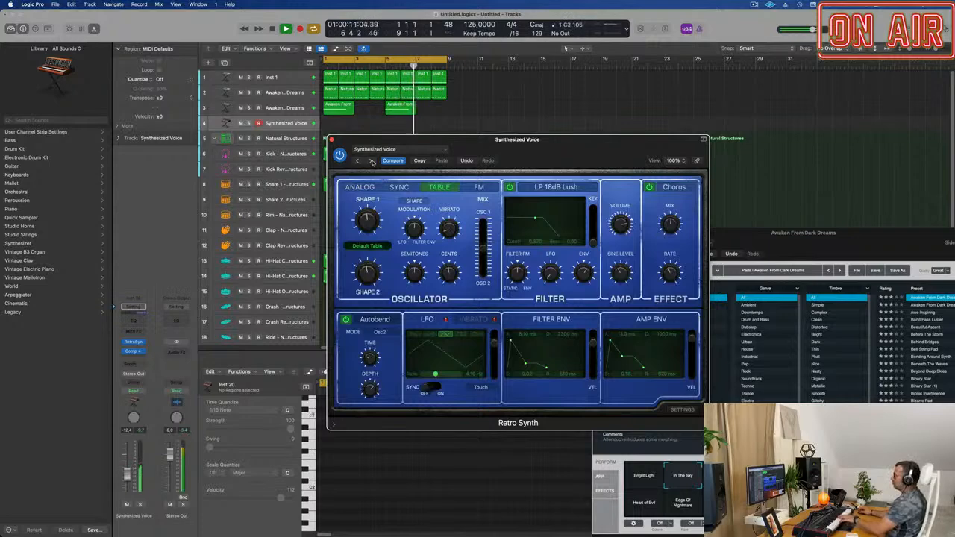
click(372, 162)
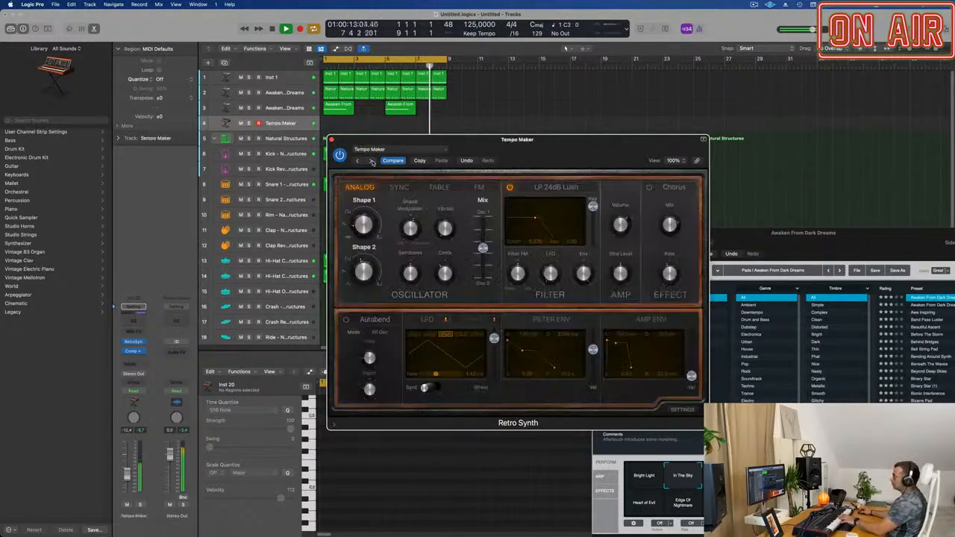
click(371, 161)
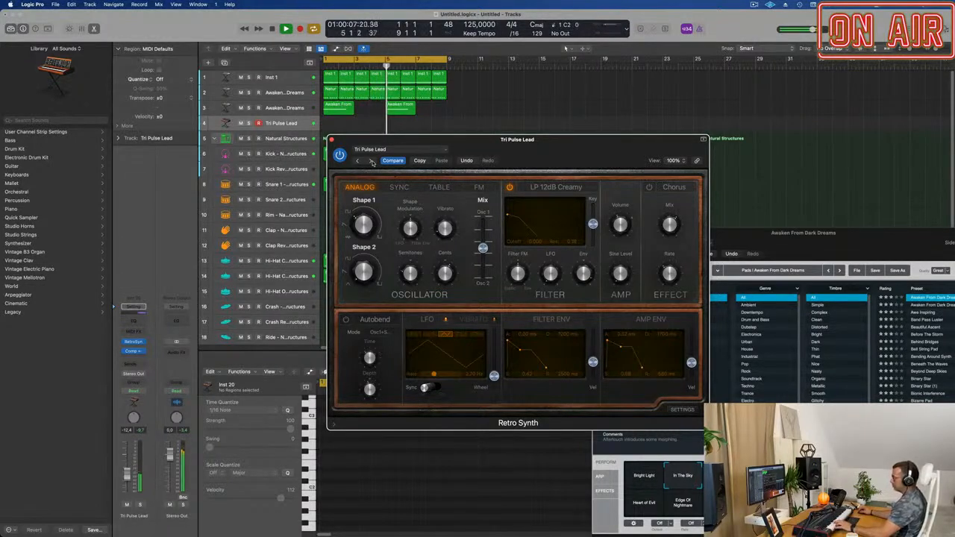
Record a Tri Pulse Lead part at bar 7, move its region to bar 1, and shift the Retro Synth window aside.
key(r)
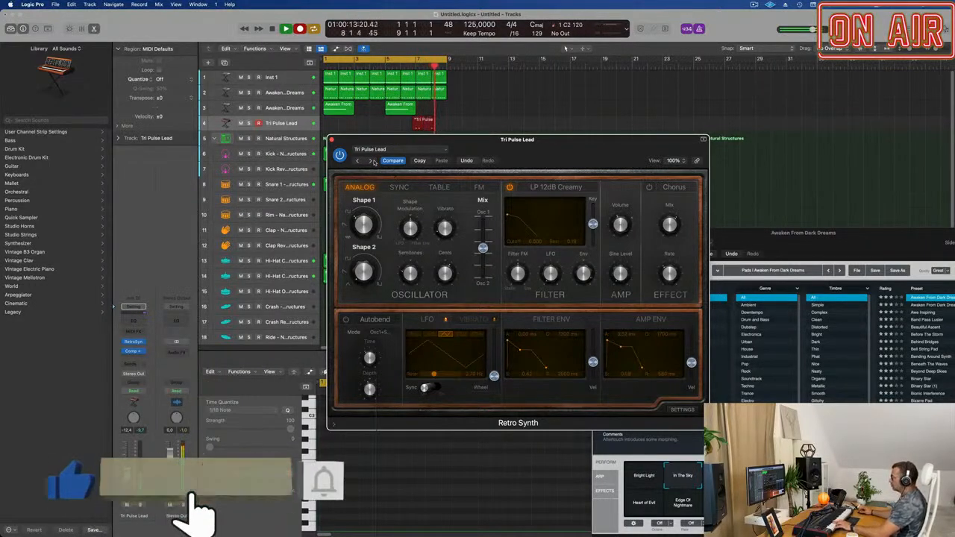
key(space)
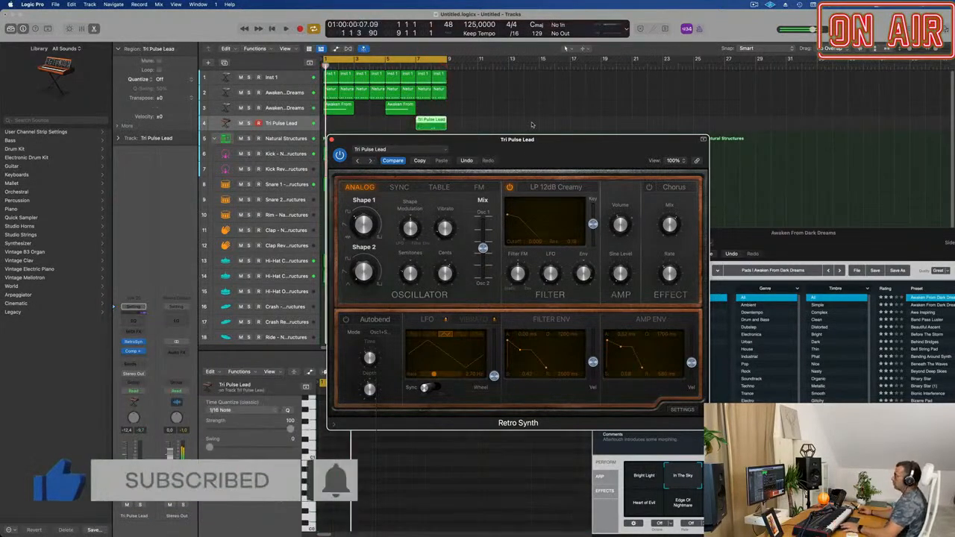
drag(429, 119, 335, 120)
drag(362, 140, 697, 144)
Open the Tri Pulse Lead region in the Piano Roll and quantize its notes to 1/16 Note.
double_click(334, 120)
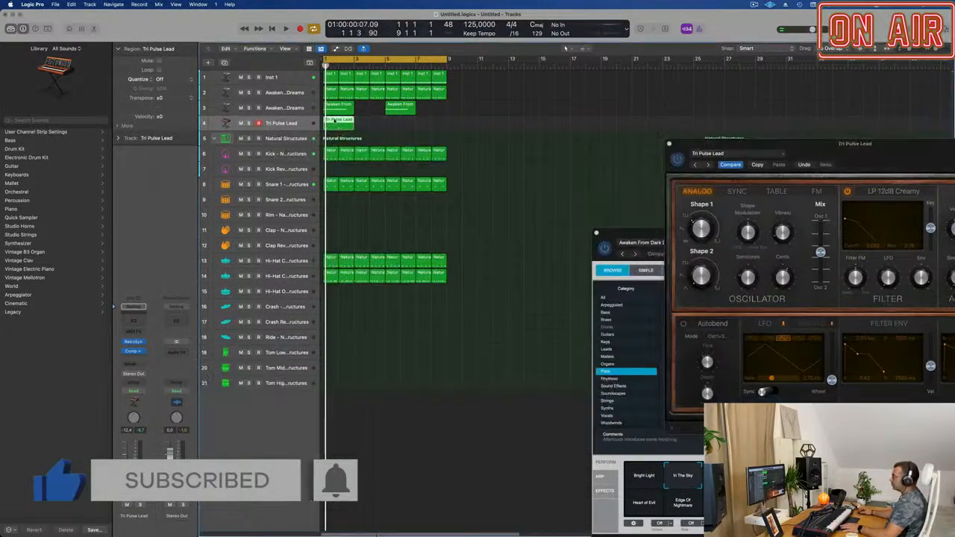
double_click(335, 120)
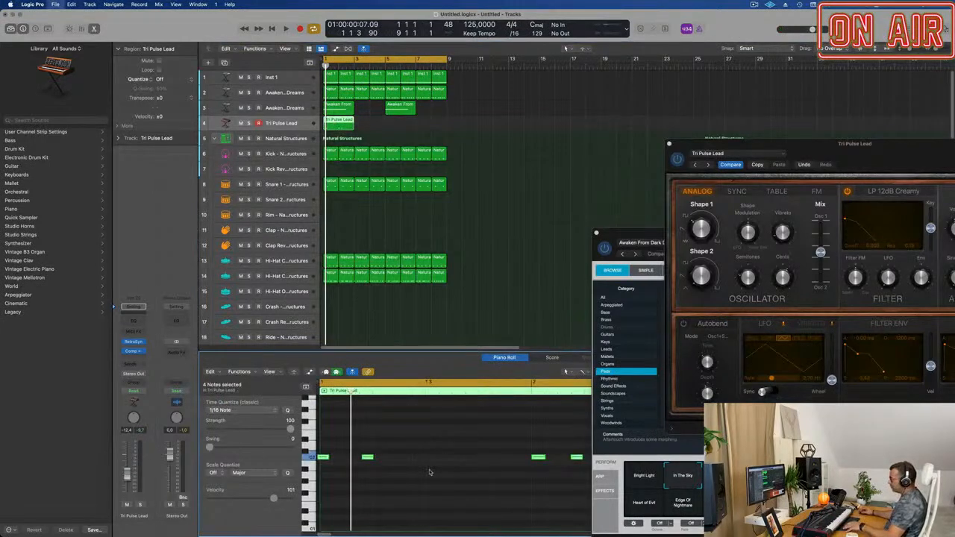
key(super+s)
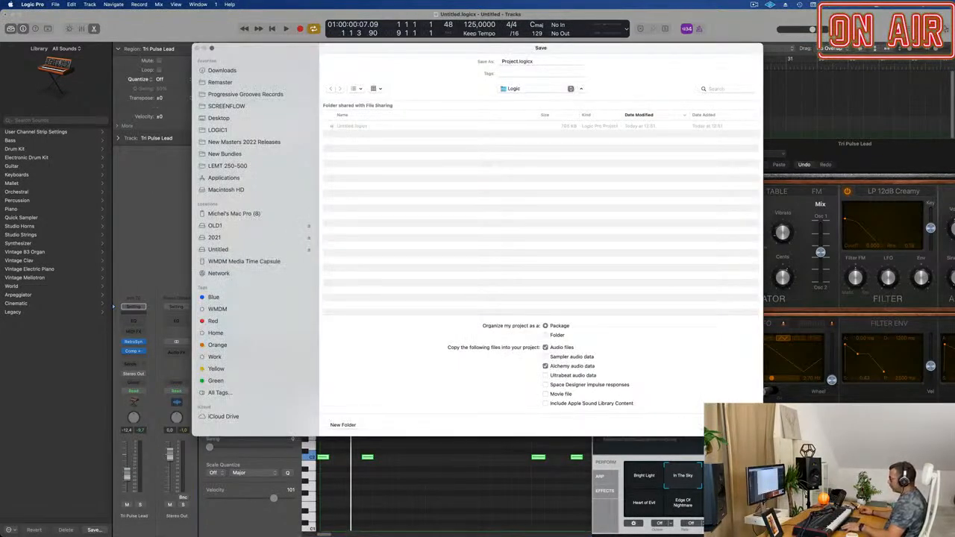
key(Escape)
key(super+a)
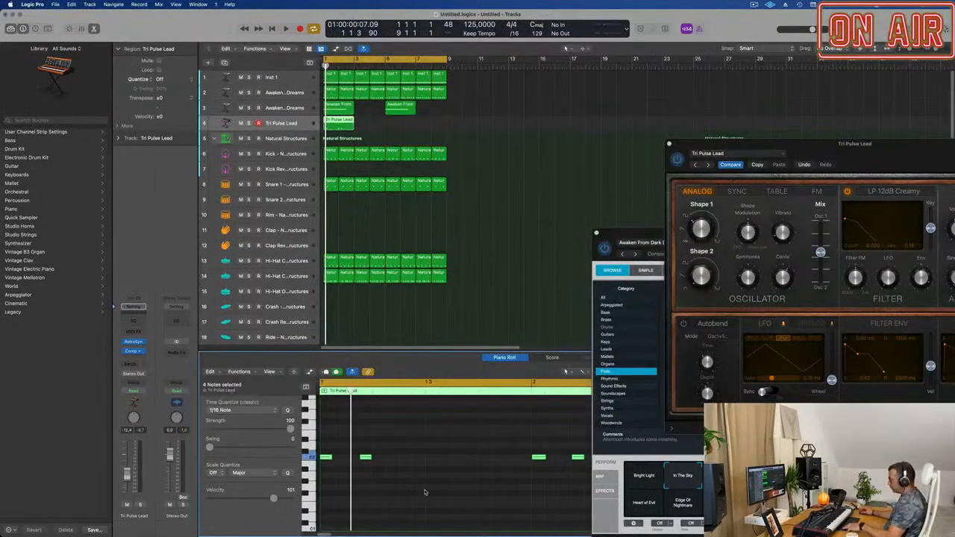
scroll(429, 486, down, 3)
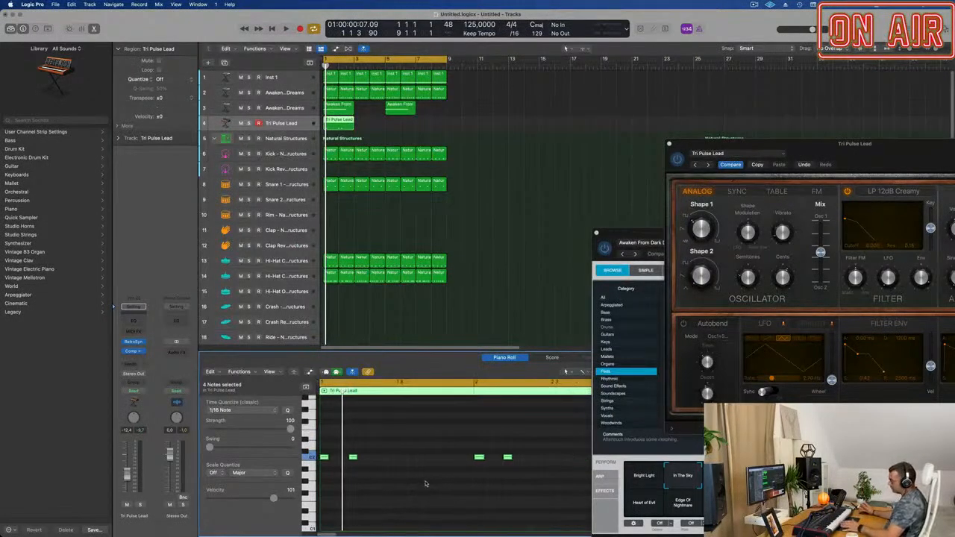
Play back the part and repeat the Tri Pulse Lead region three times to fill the eight-bar cycle.
key(space)
drag(885, 145, 565, 191)
key(space)
key(space)
click(328, 129)
key(super+r)
key(super+r)
key(super+r)
drag(563, 191, 590, 174)
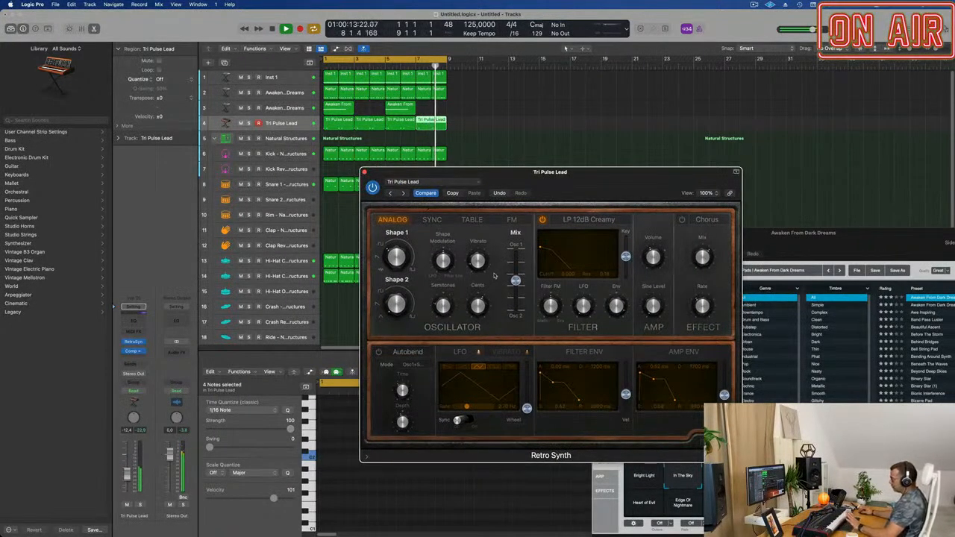
Shift Retro Synth's oscillator mix slightly toward Osc 2 and sync the LFO to tempo at 4 bars with a higher modulation amount.
drag(516, 280, 516, 256)
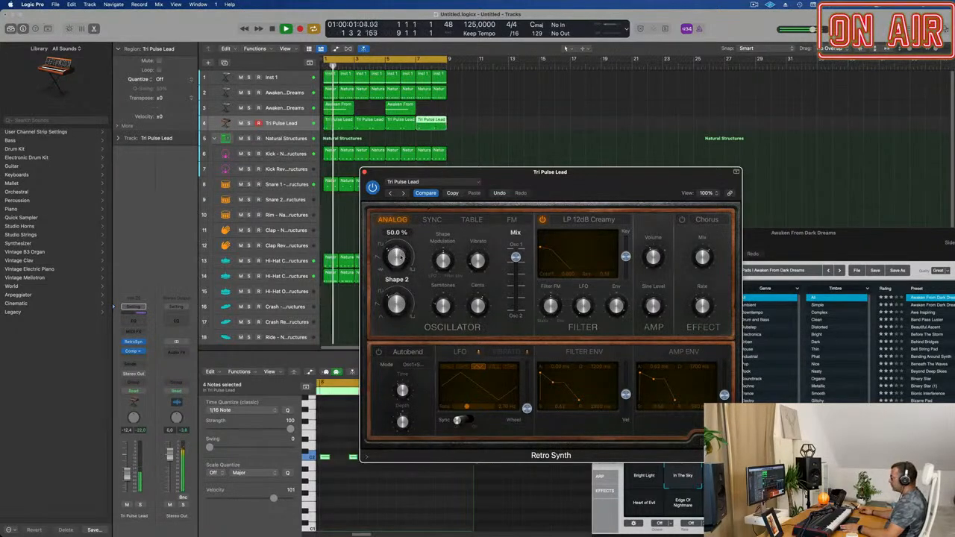
drag(515, 257, 514, 289)
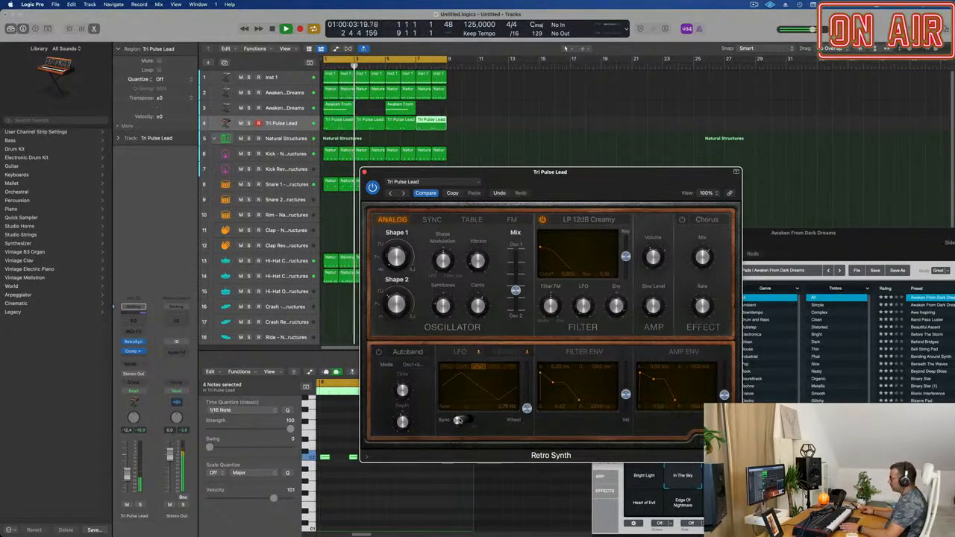
drag(458, 420, 473, 420)
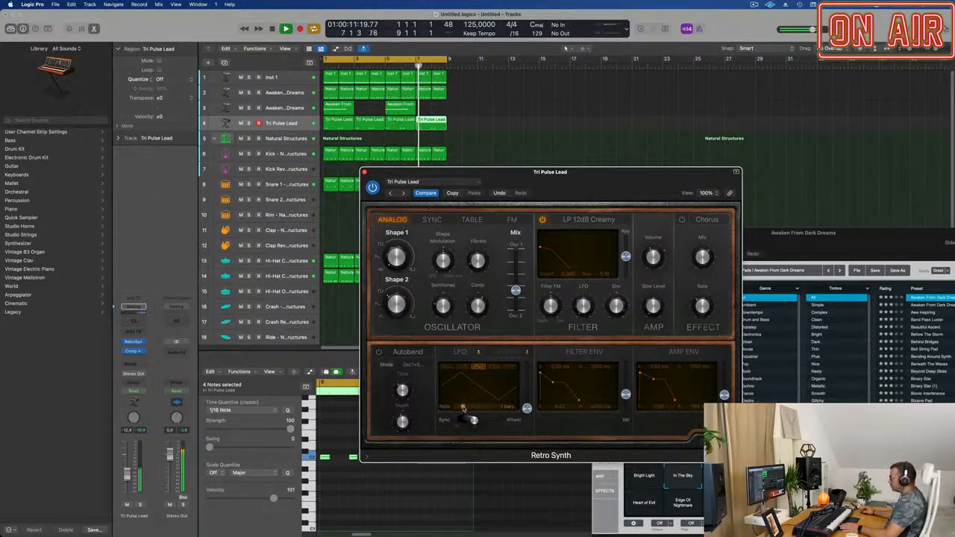
drag(527, 408, 526, 383)
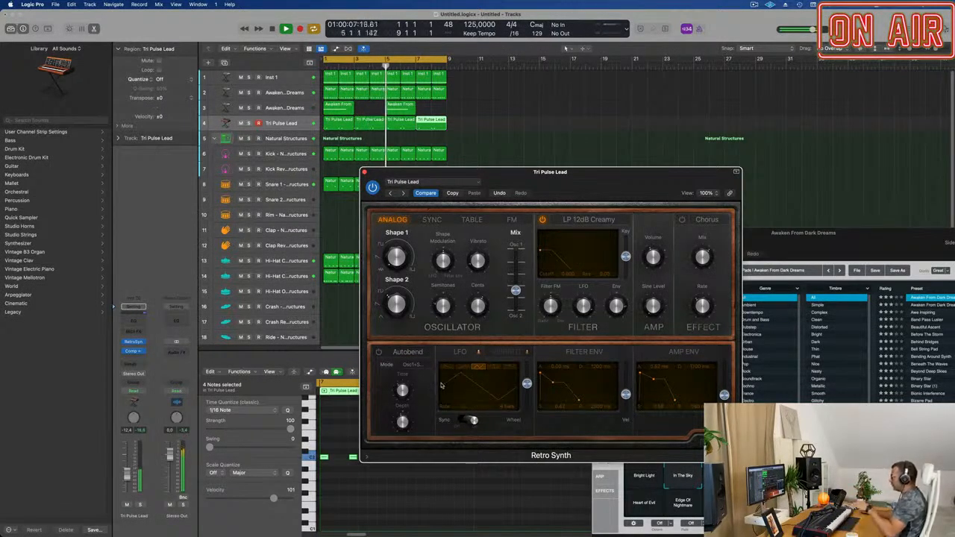
Set the Retro Synth filter's LFO amount to 0.21 and fine-tune its envelope amount.
drag(583, 306, 584, 303)
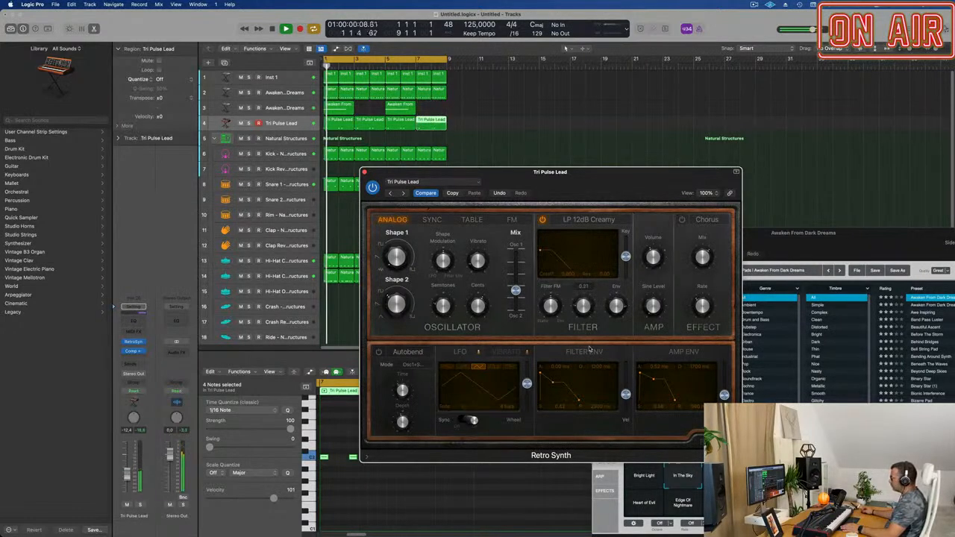
mouse_move(620, 309)
drag(620, 310, 620, 312)
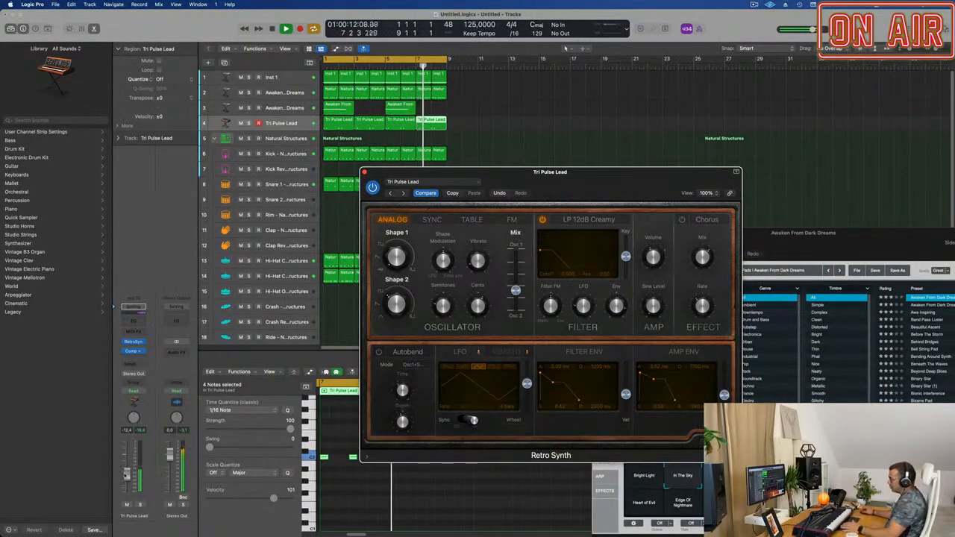
Enable Retro Synth's Chorus effect, adjust its rate, and raise the Tri Pulse Lead track's volume to -7.0 dB.
drag(128, 475, 129, 472)
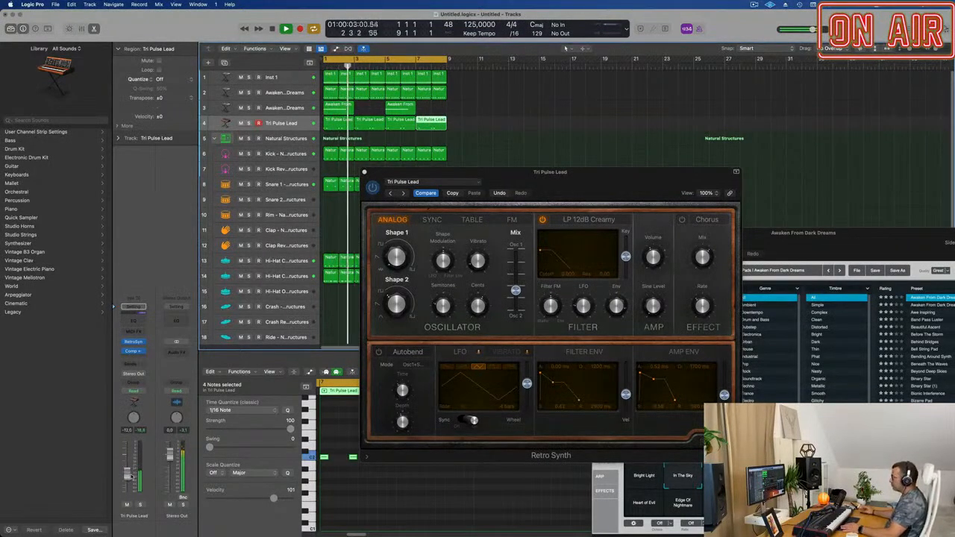
click(681, 220)
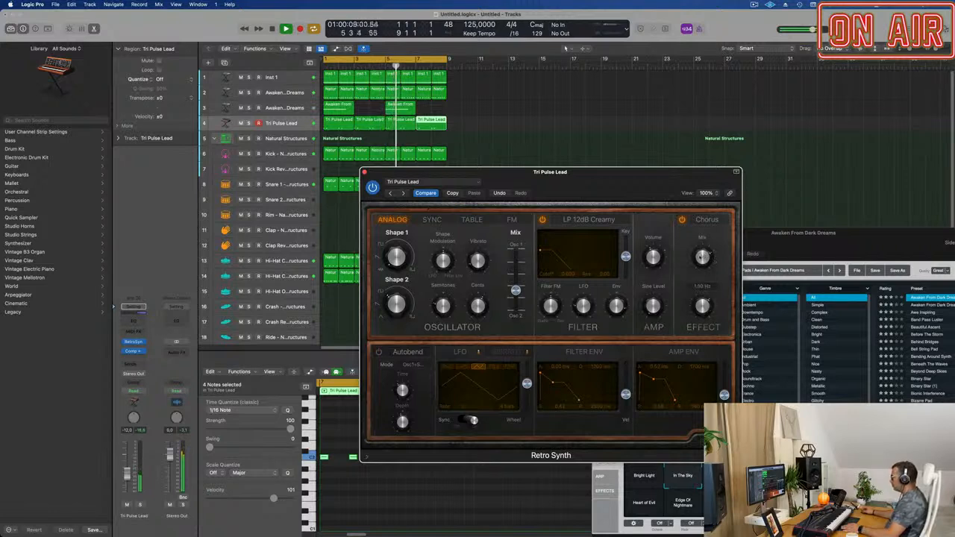
drag(131, 475, 132, 468)
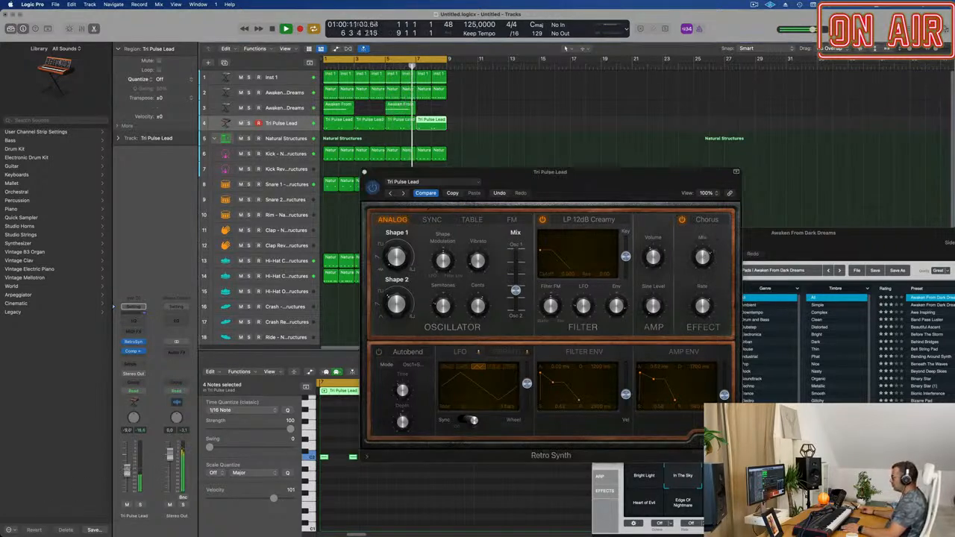
click(705, 227)
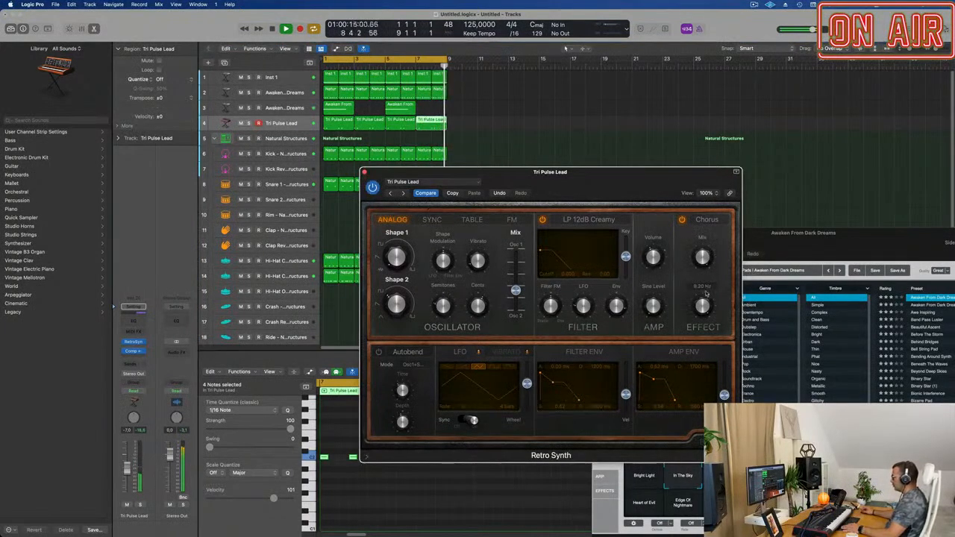
drag(705, 299, 703, 338)
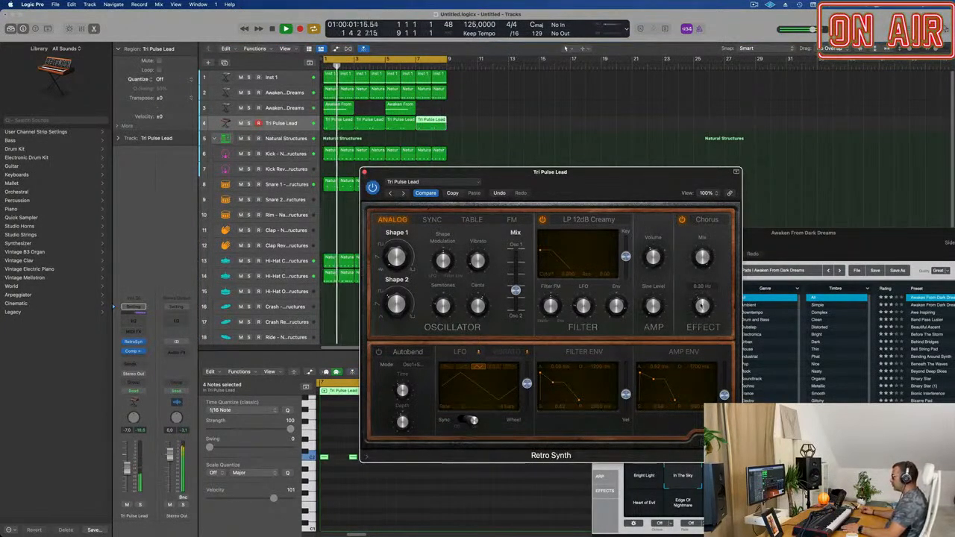
Close and reopen Retro Synth, set the oscillator mix to 0.78 toward Osc 2, and bring the vibrato amount to minimum.
drag(586, 172, 552, 153)
click(335, 153)
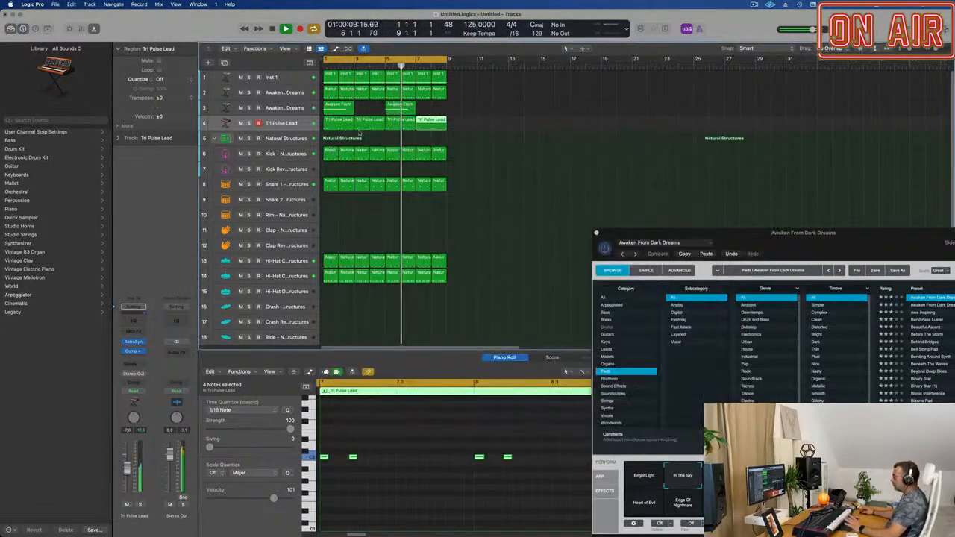
click(134, 344)
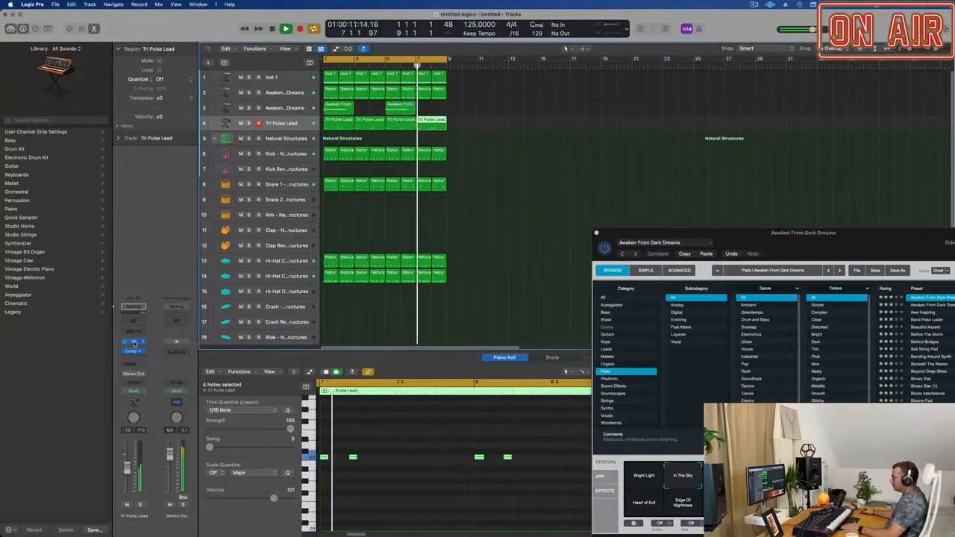
drag(561, 161, 556, 154)
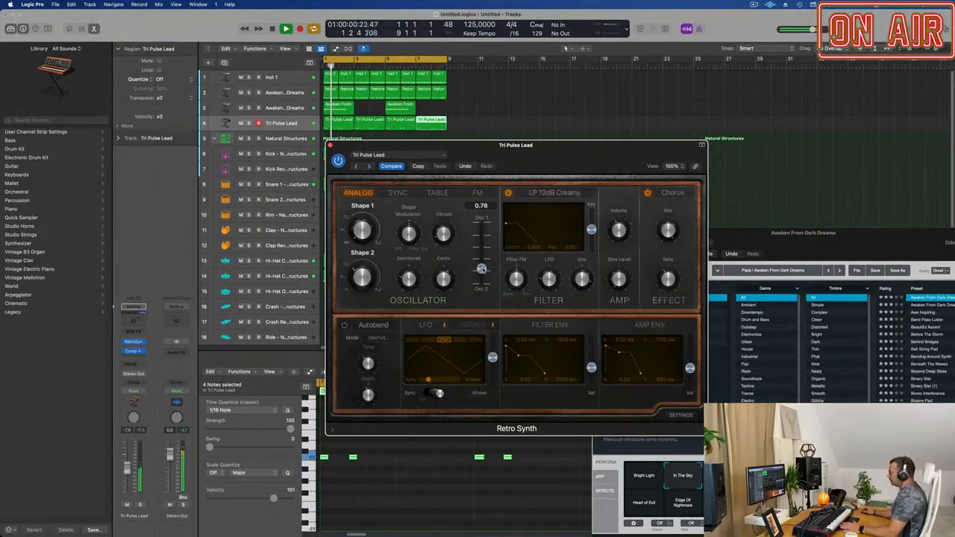
drag(559, 161, 617, 148)
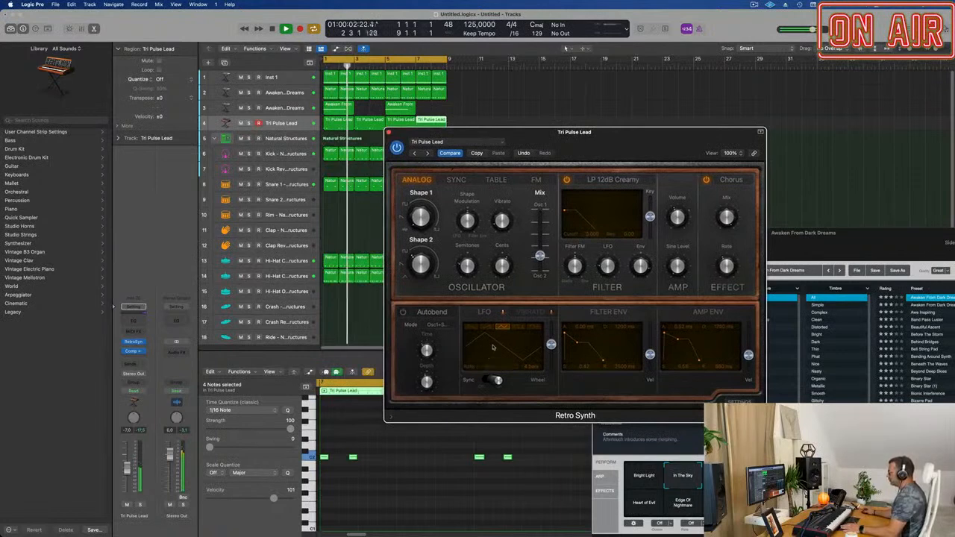
drag(551, 344, 550, 369)
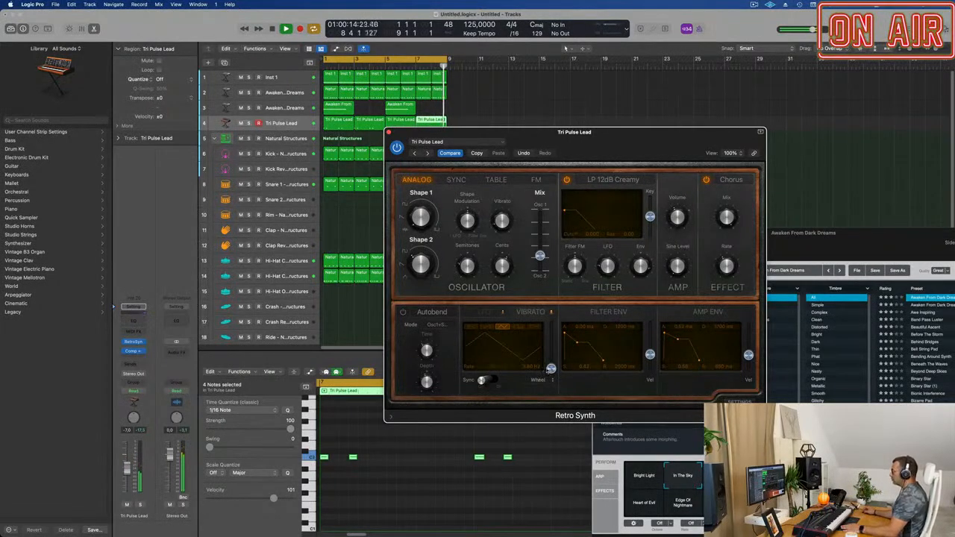
drag(651, 132, 746, 121)
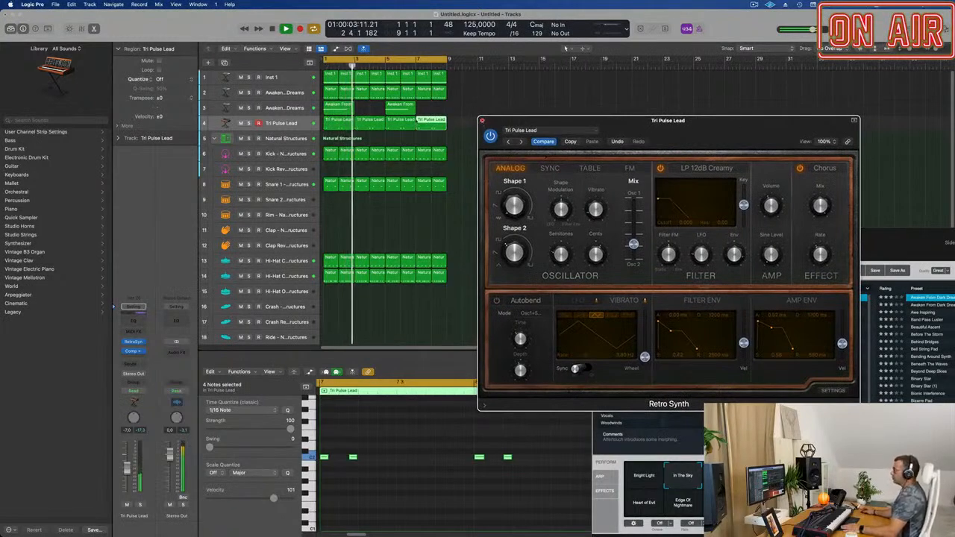
Close the Retro Synth window and deselect the Tri Pulse Lead regions.
click(481, 121)
click(287, 124)
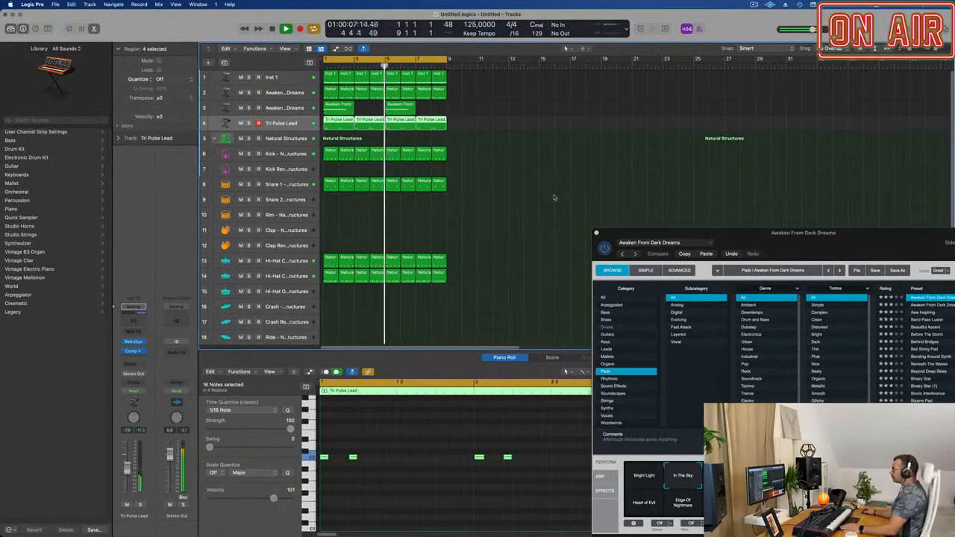
click(496, 232)
Copy the first snare region to the Tom Low track, align it to bar 1, and audition it.
scroll(496, 233, down, 1)
scroll(495, 232, down, 4)
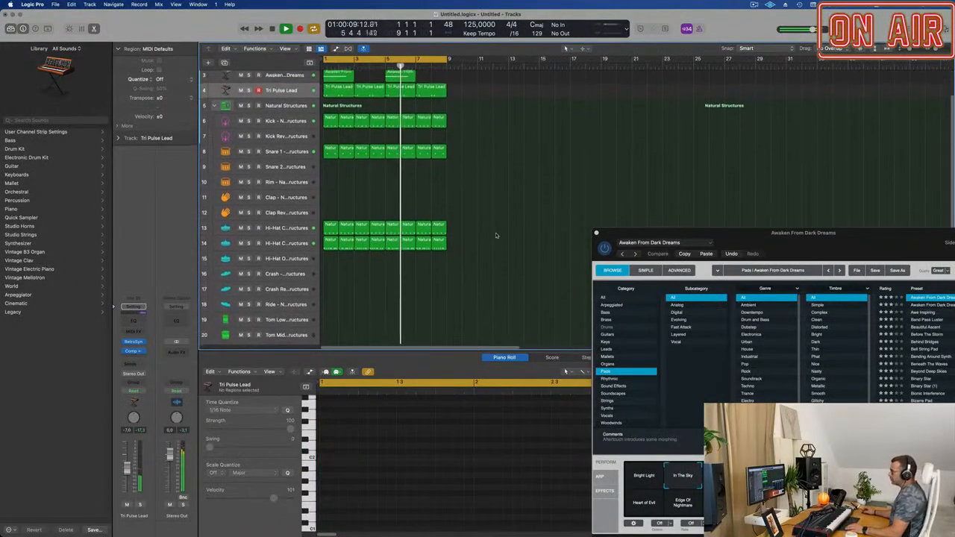
scroll(358, 270, down, 1)
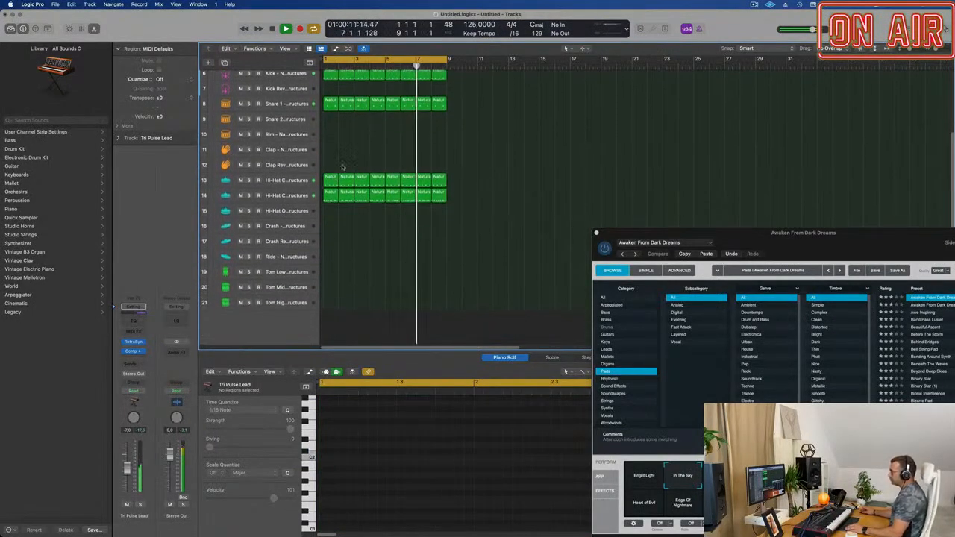
click(330, 105)
drag(330, 105, 334, 271)
key(space)
key(space)
scroll(387, 462, down, 2)
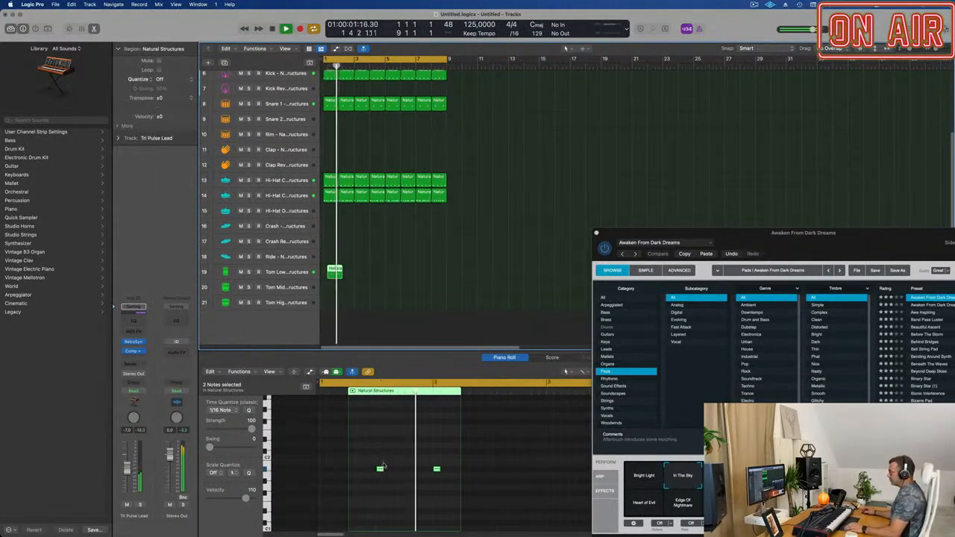
key(space)
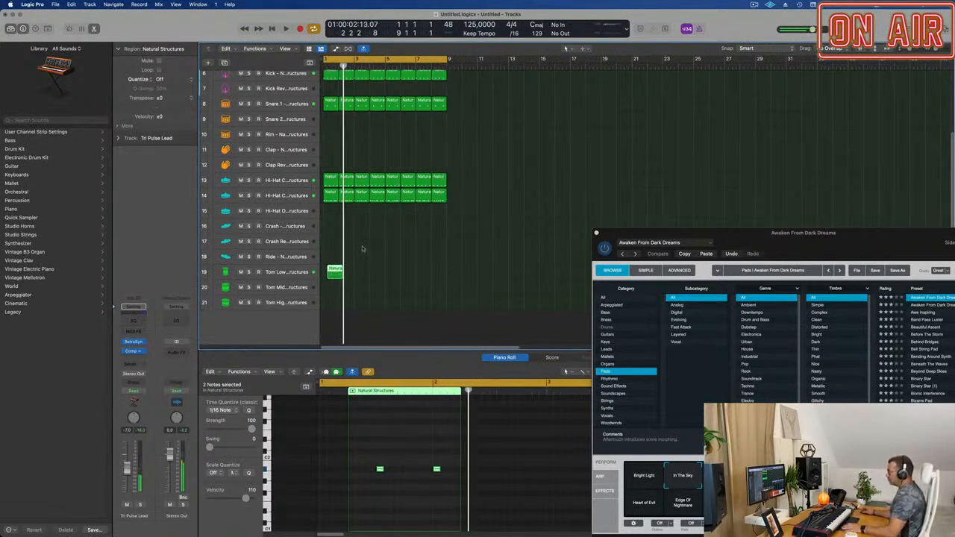
drag(334, 271, 329, 272)
key(space)
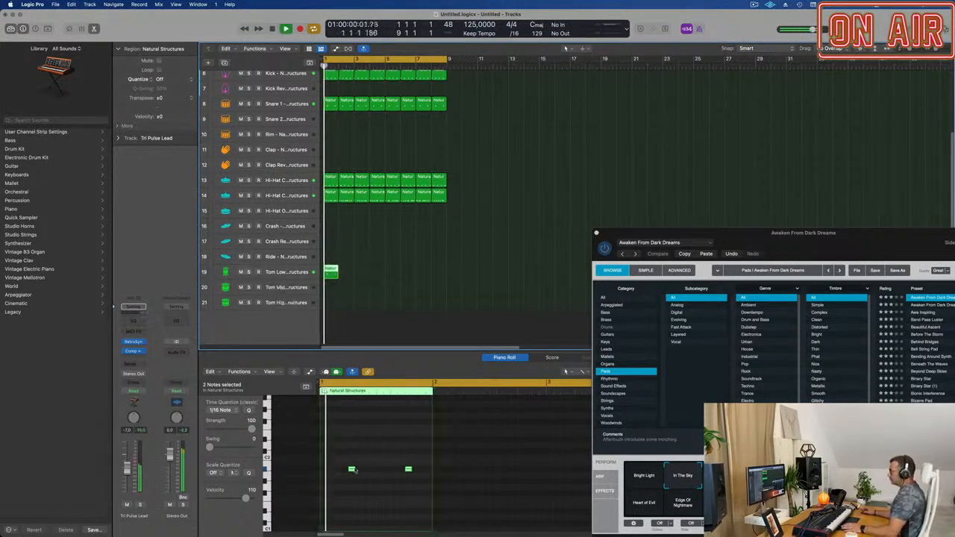
click(361, 274)
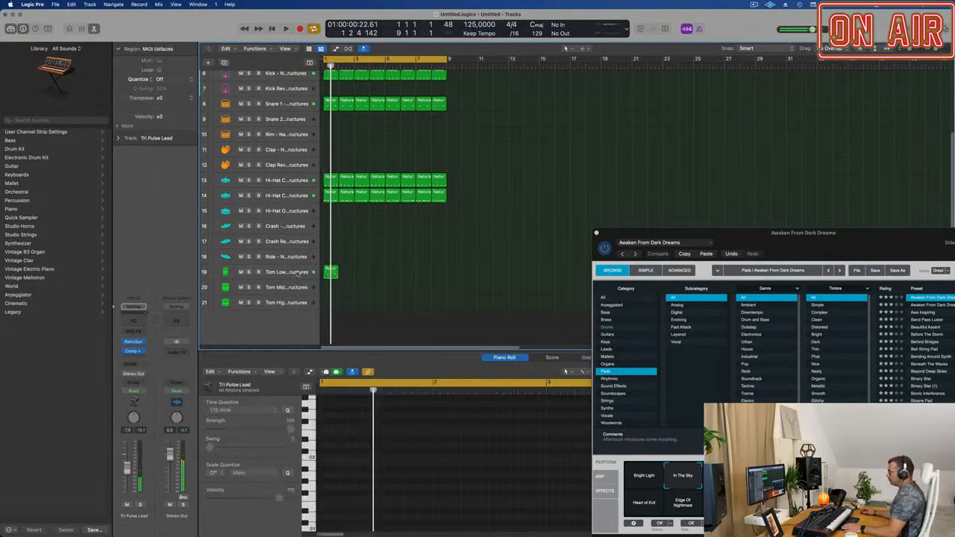
Move the tom region from Tom Low to the Tom Mid track and lower Tom Mid's volume to about -11.6 dB.
click(333, 273)
drag(337, 449, 425, 496)
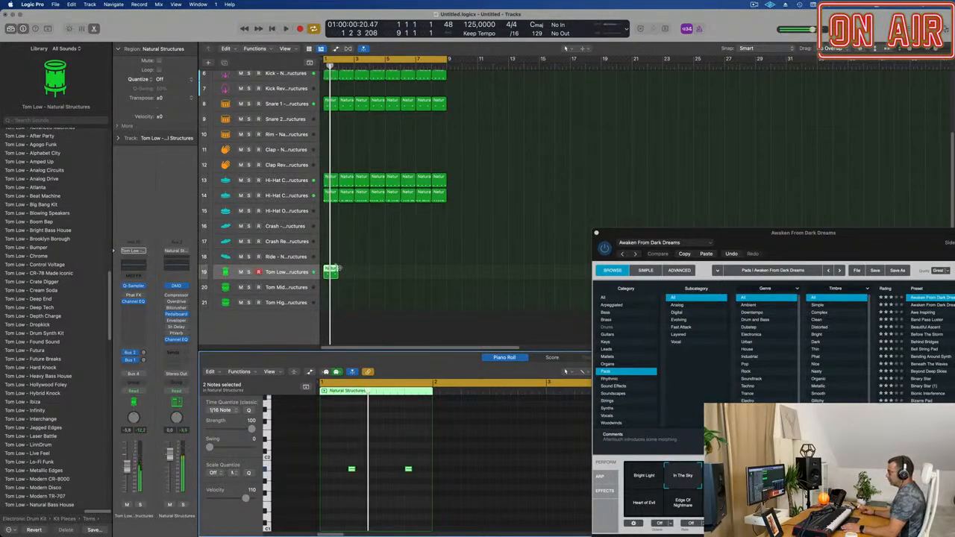
drag(334, 270, 333, 287)
key(space)
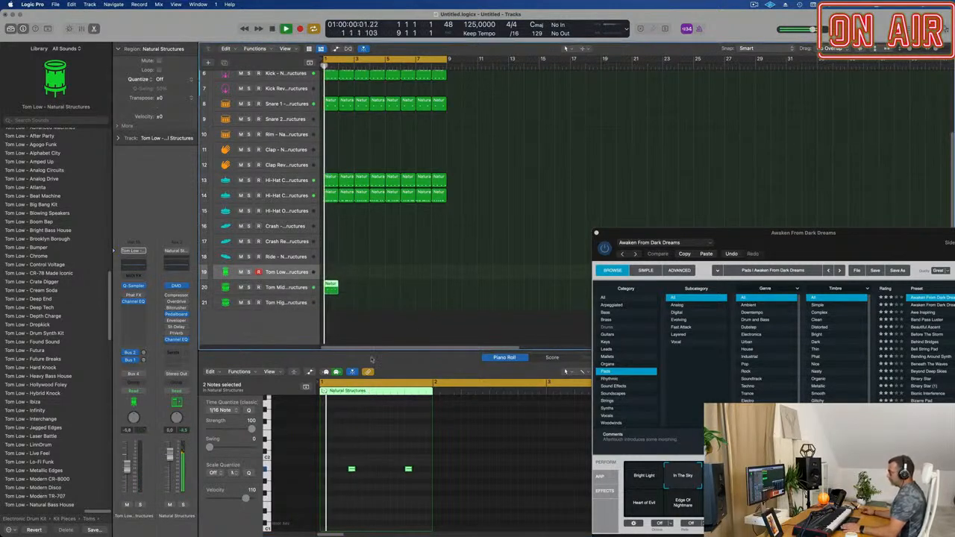
click(270, 289)
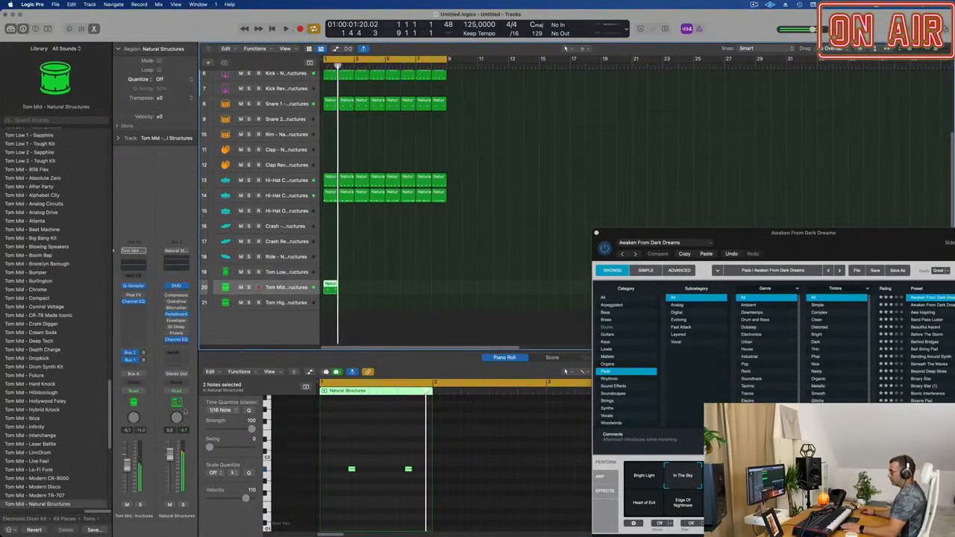
key(space)
drag(127, 465, 127, 475)
key(space)
key(space)
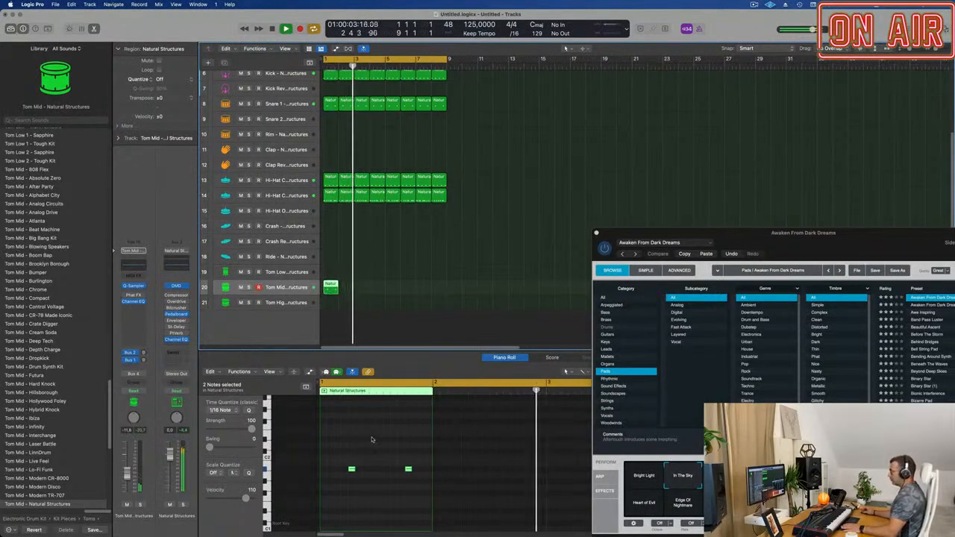
Shift the first Tom Mid note an eighth note later while leaving the second note on beat 4.
drag(338, 450, 433, 485)
key(space)
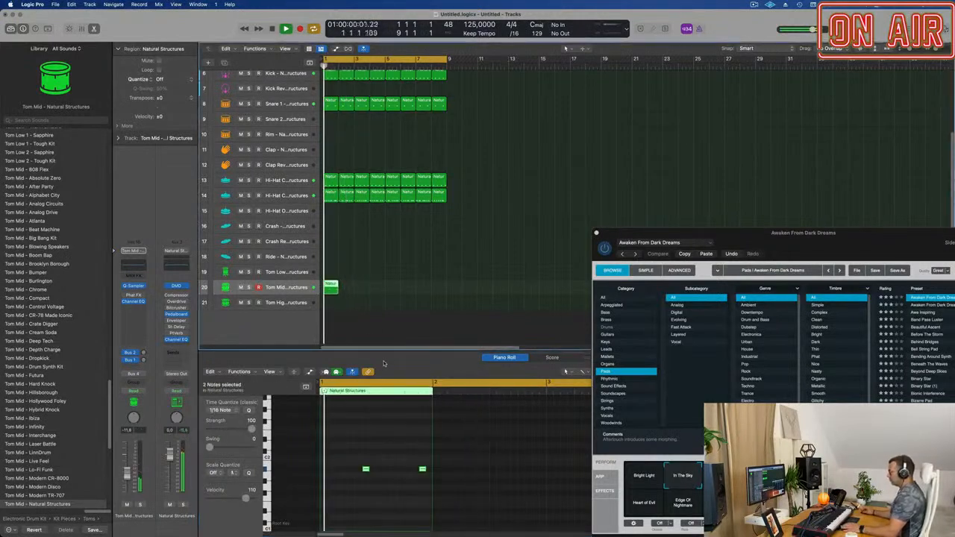
click(422, 469)
drag(422, 470, 408, 470)
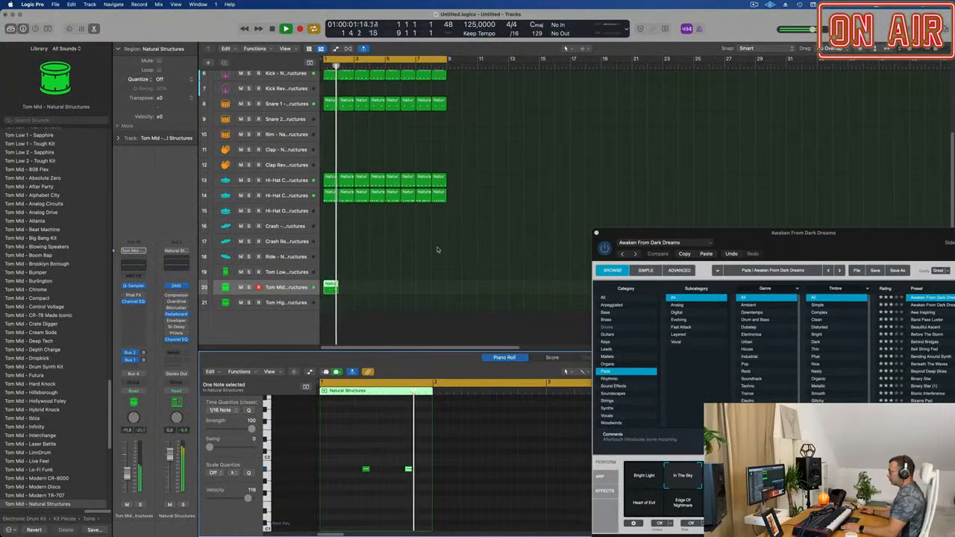
Repeat the Tom Mid region seven times to fill the eight-bar cycle.
drag(396, 280, 330, 295)
key(super+r)
key(super+r)
key(super+r)
key(super+r)
key(super+r)
key(super+r)
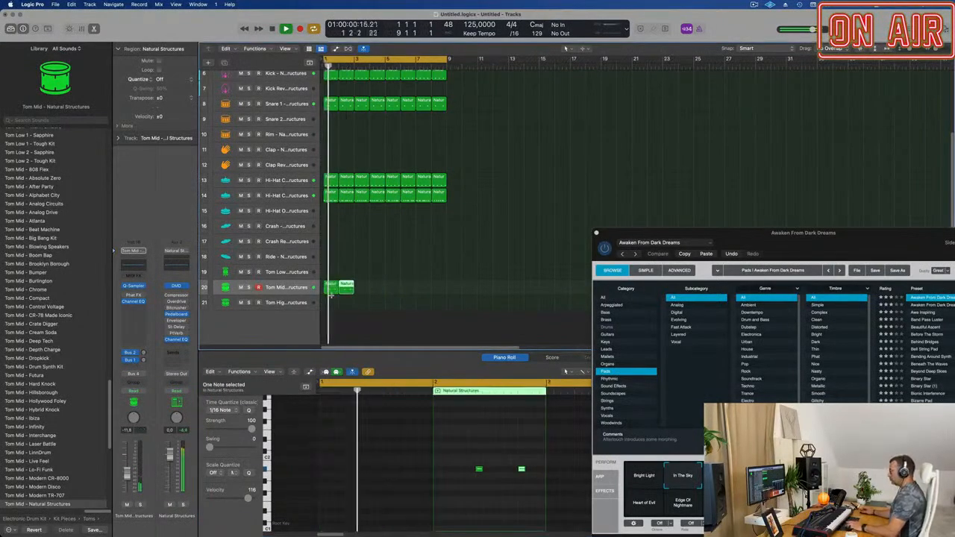
key(super+r)
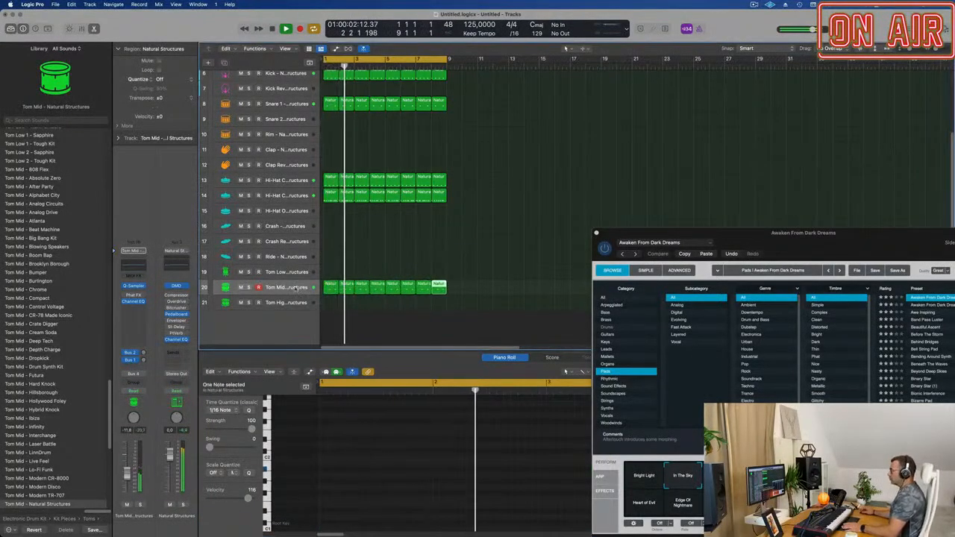
Raise the Tom Mid track's reverb and delay sends and set its volume to -14.0 dB.
click(294, 290)
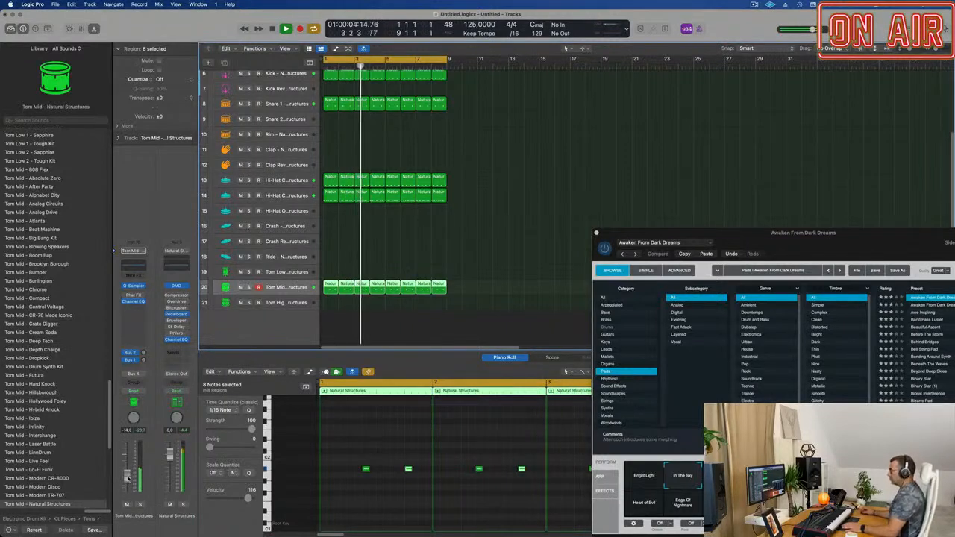
click(141, 353)
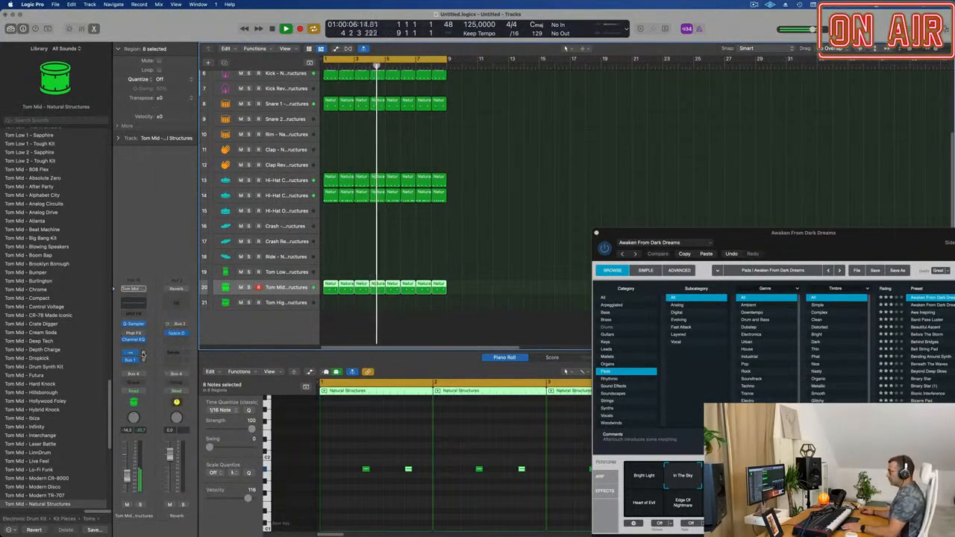
drag(143, 361, 145, 353)
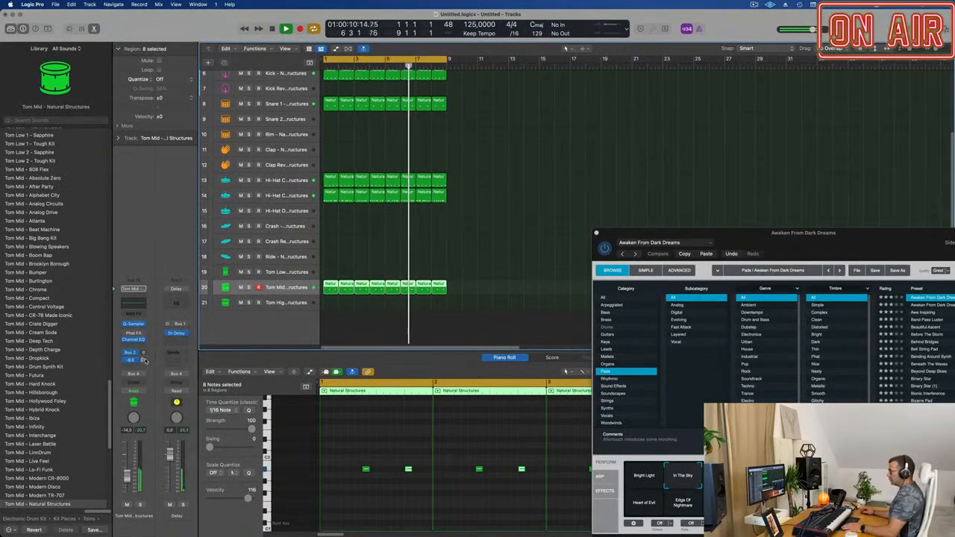
click(129, 480)
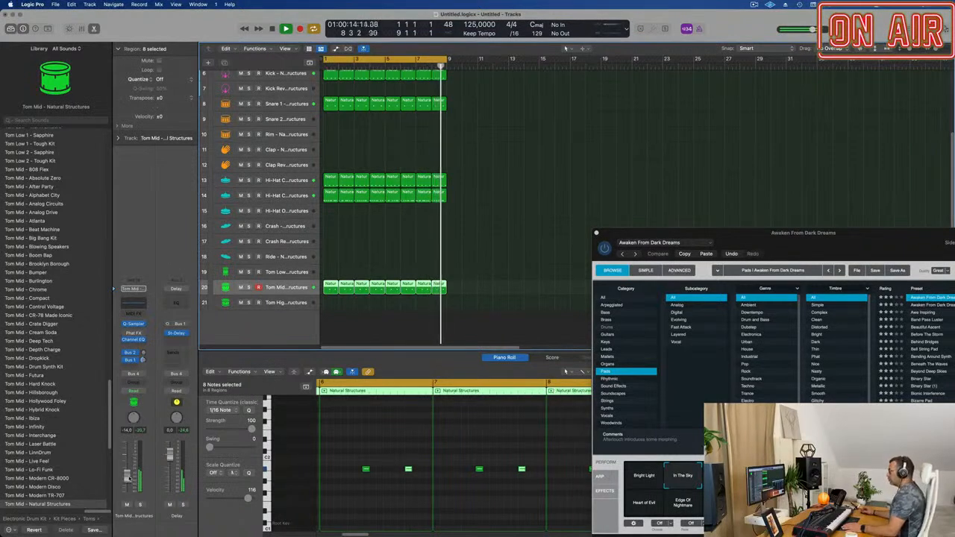
Copy the first kick region to bar 1 of the Ride track and transpose its four notes up.
click(412, 238)
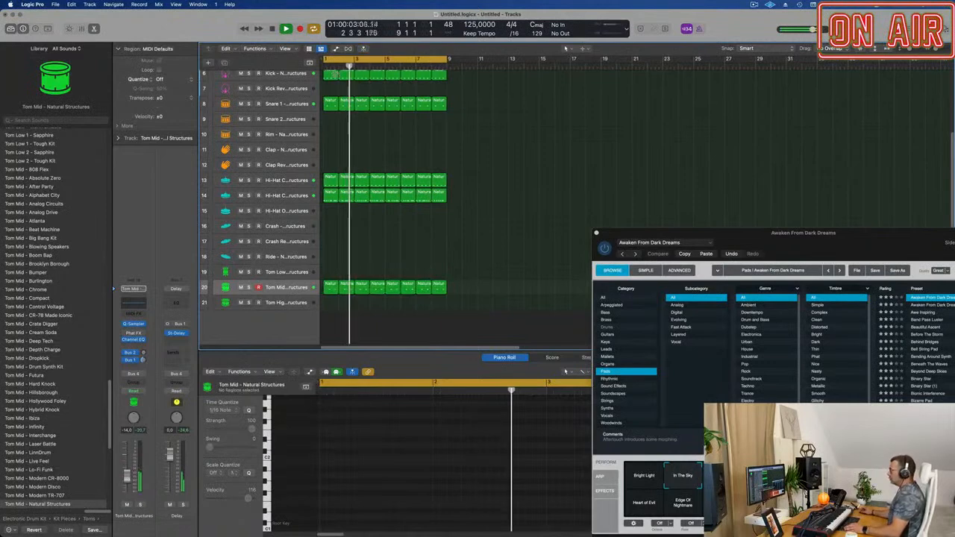
drag(332, 75, 331, 257)
drag(421, 448, 324, 475)
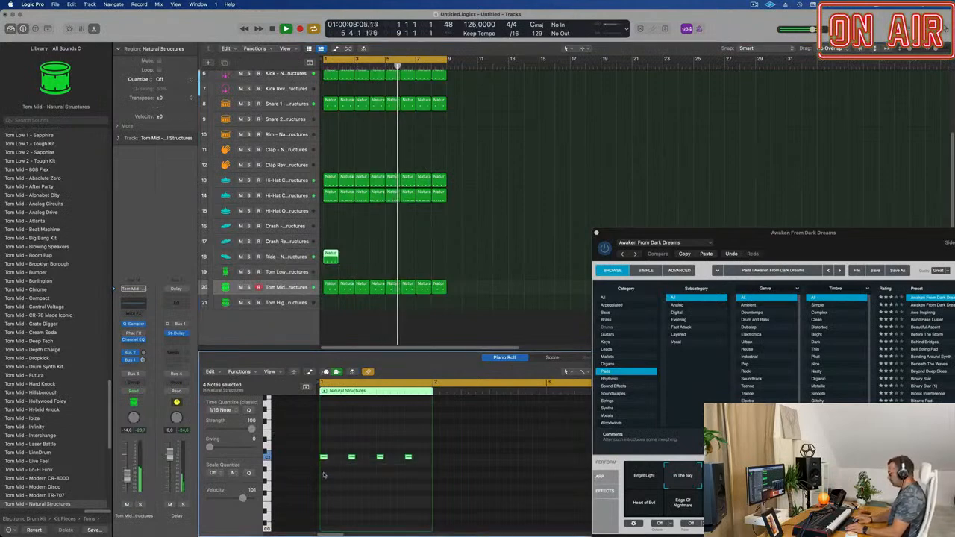
key(Return)
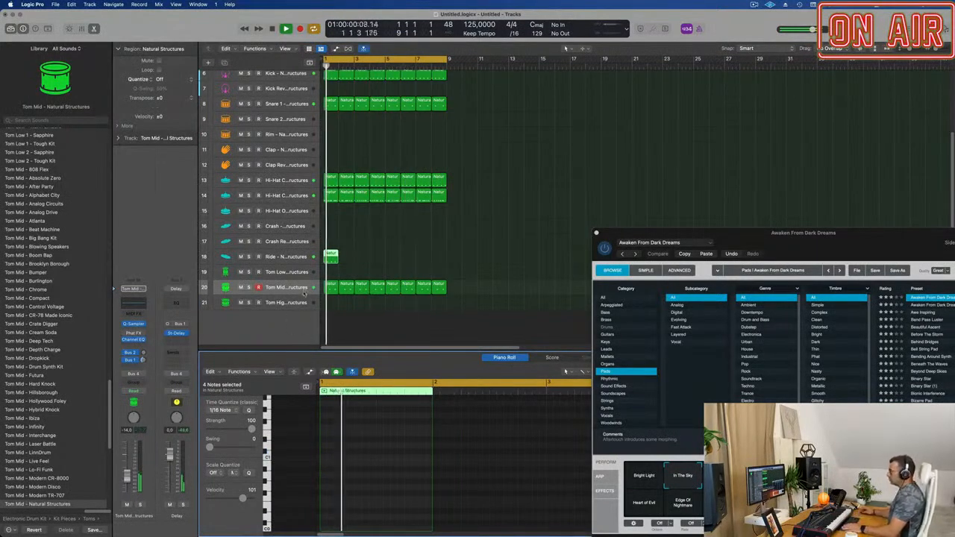
key(Return)
click(363, 256)
Repeat the Ride region seven times to fill the eight-bar cycle.
click(329, 261)
key(super+r)
key(super+r)
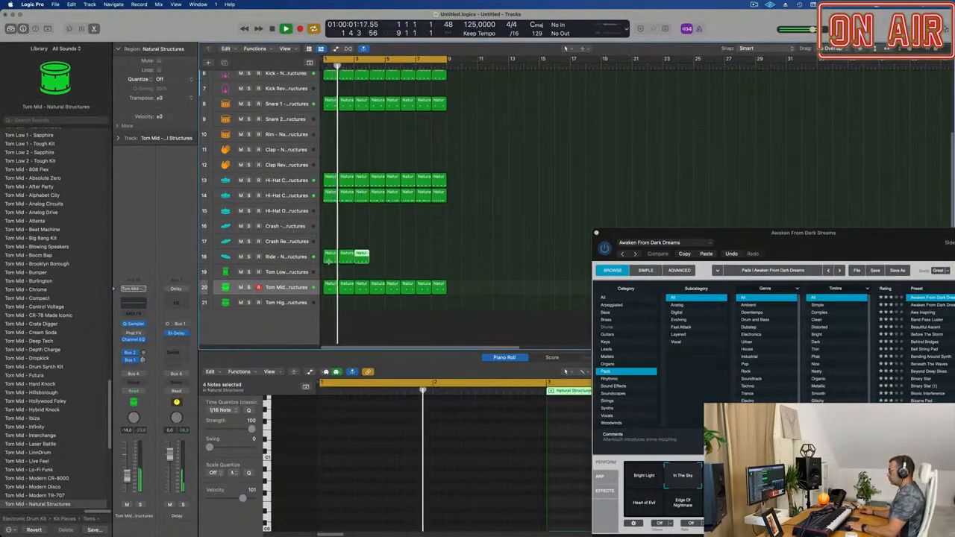
key(super+r)
key(super+r)
key(super+r)
key(super+r)
key(super+r)
Adjust the Ride track's delay send and lower its volume to about -14.6 dB.
click(287, 258)
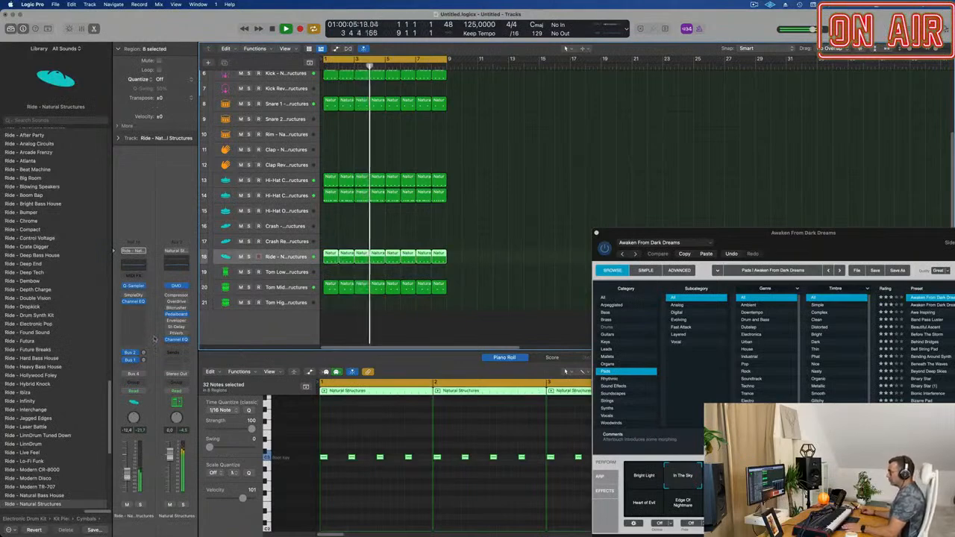
click(144, 360)
drag(146, 357, 144, 361)
double_click(143, 359)
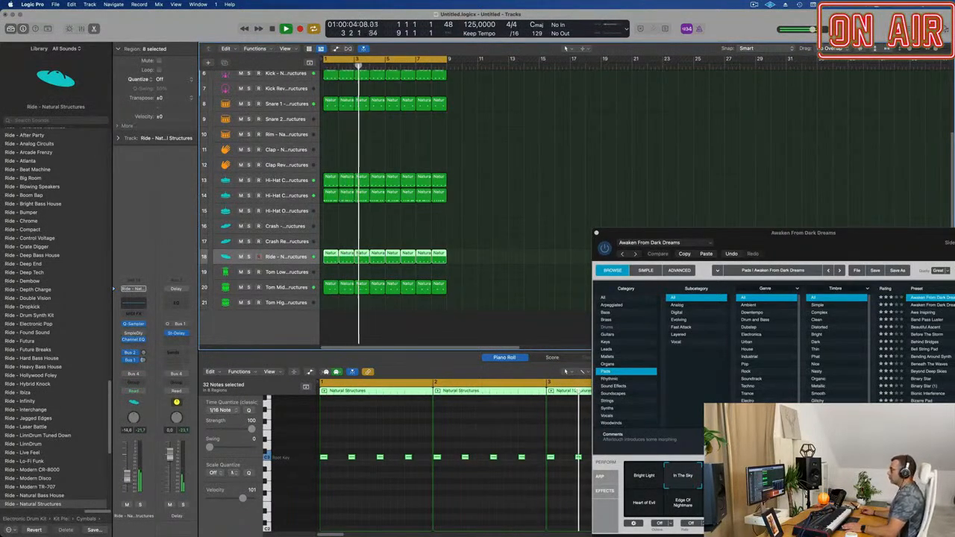
Copy a snare region to bar 2 of the Clap track and audition it.
scroll(502, 200, up, 4)
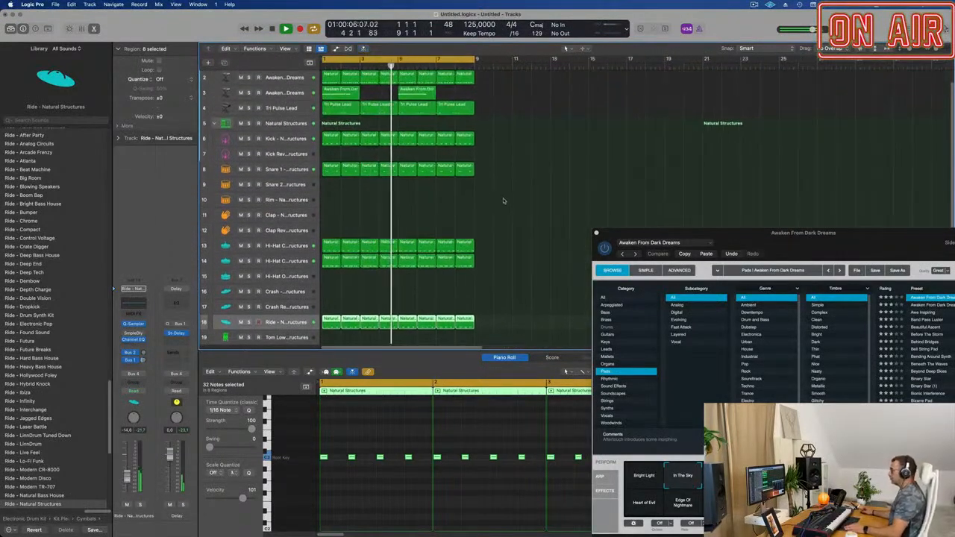
scroll(503, 200, up, 2)
drag(334, 171, 335, 222)
key(space)
scroll(403, 216, down, 1)
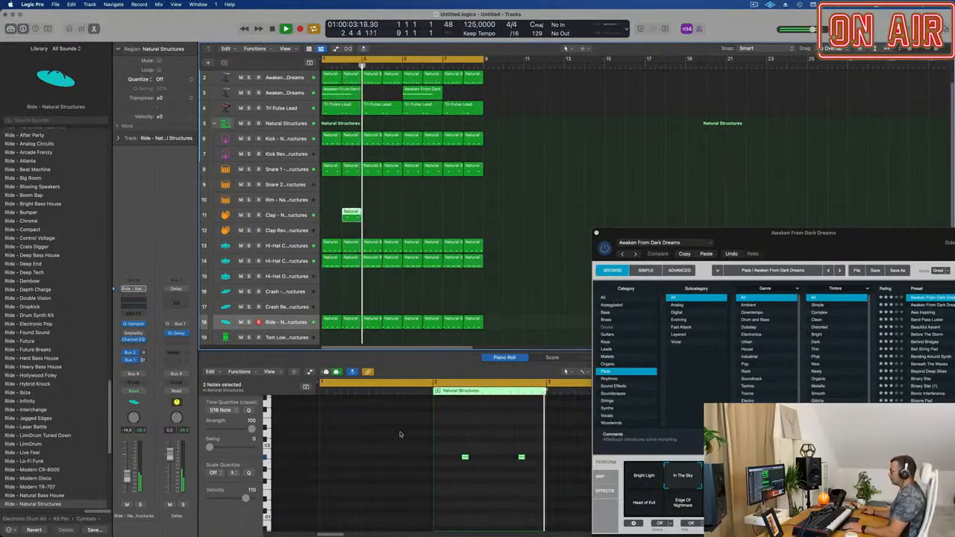
key(space)
scroll(463, 195, up, 2)
scroll(462, 209, down, 1)
scroll(466, 209, up, 1)
scroll(464, 208, left, 1)
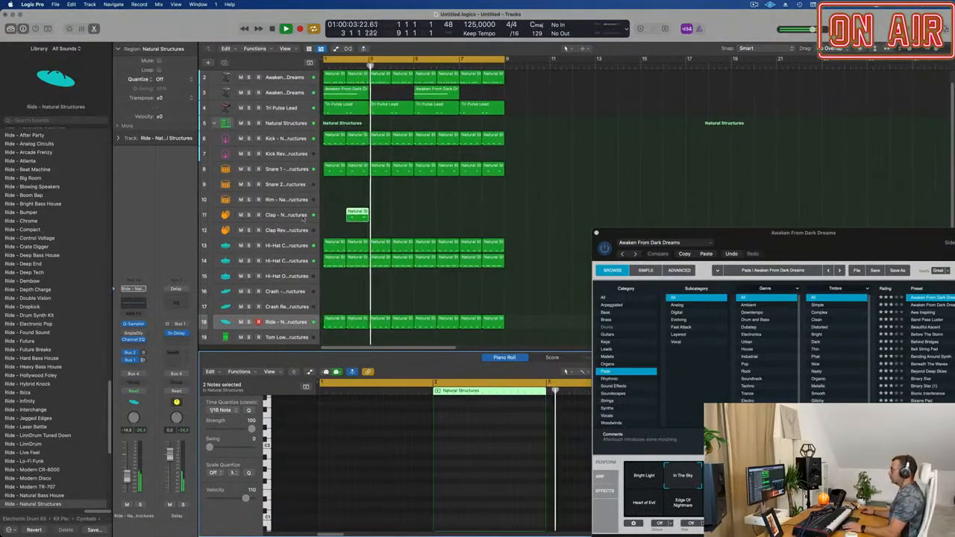
Adjust the Clap track's delay send and copy its bar 2 region to bars 4, 6 and 8.
click(305, 215)
drag(143, 359, 144, 364)
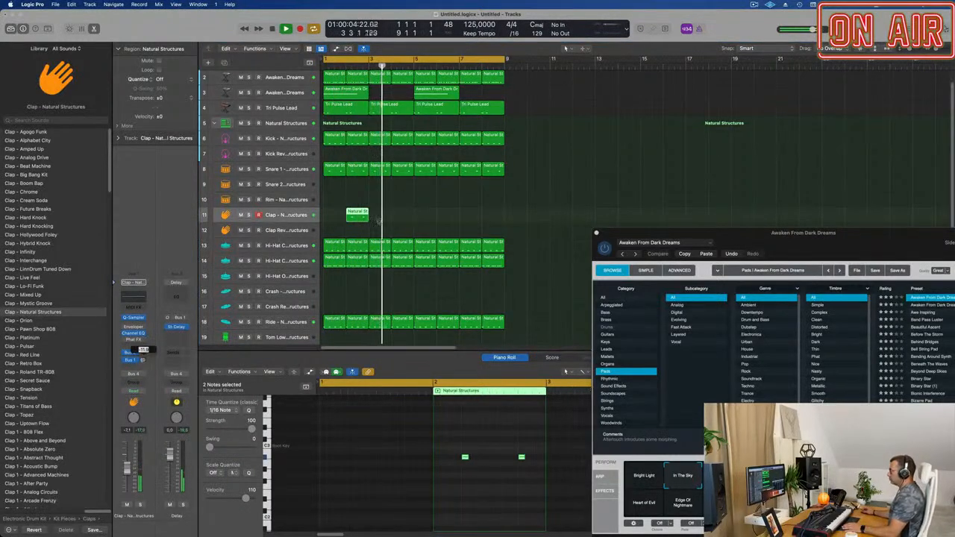
drag(360, 215, 405, 220)
shift+click(351, 214)
drag(351, 214, 452, 217)
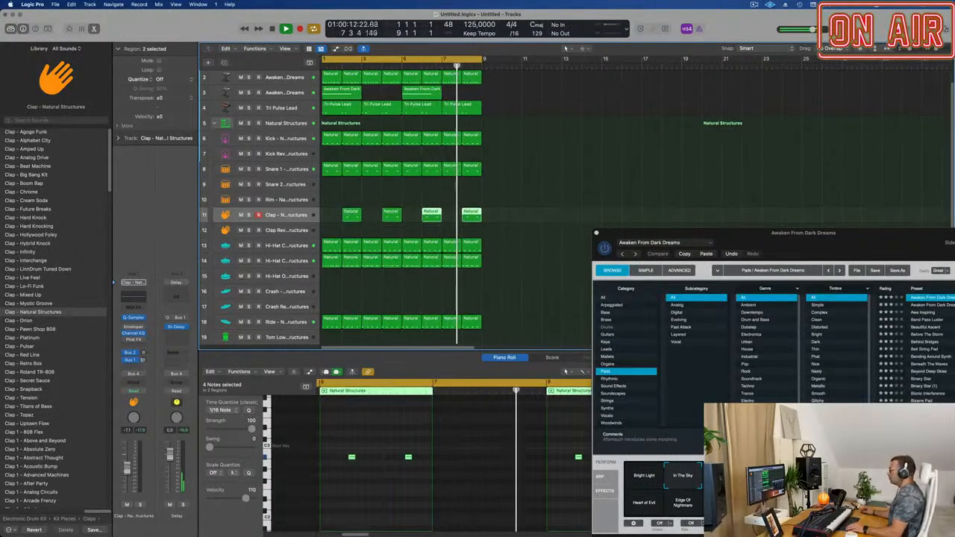
Lower the Clap track's volume to about -16.8 dB and raise its reverb send.
scroll(541, 218, up, 2)
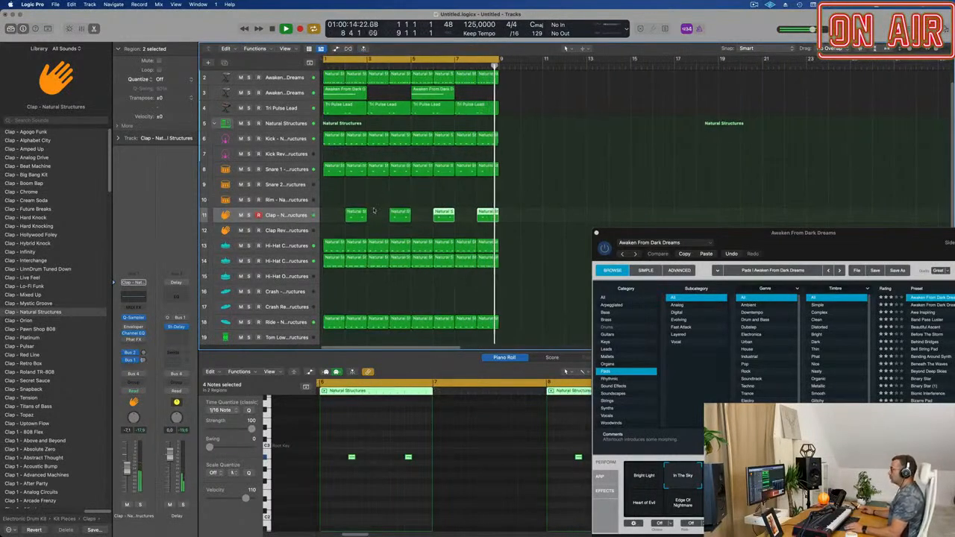
drag(127, 473, 128, 477)
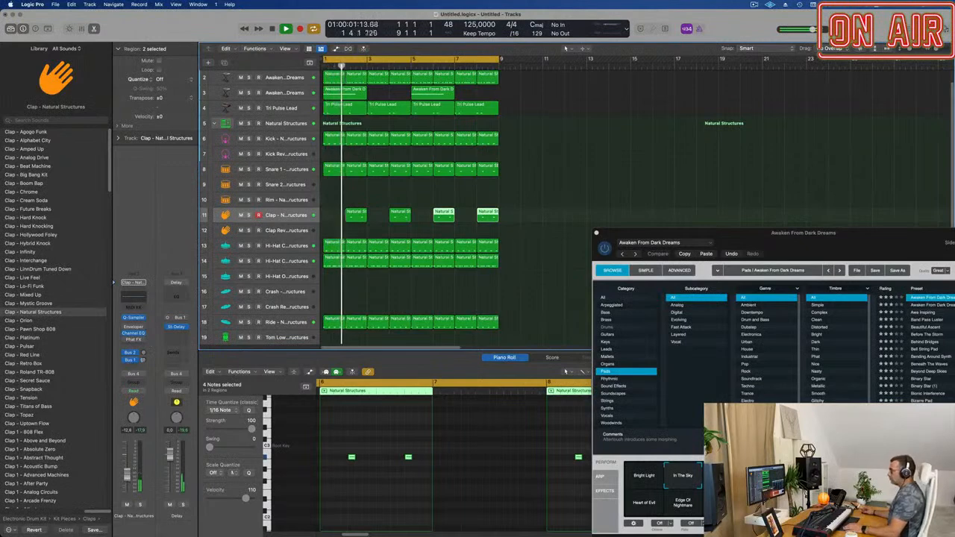
drag(143, 353, 148, 332)
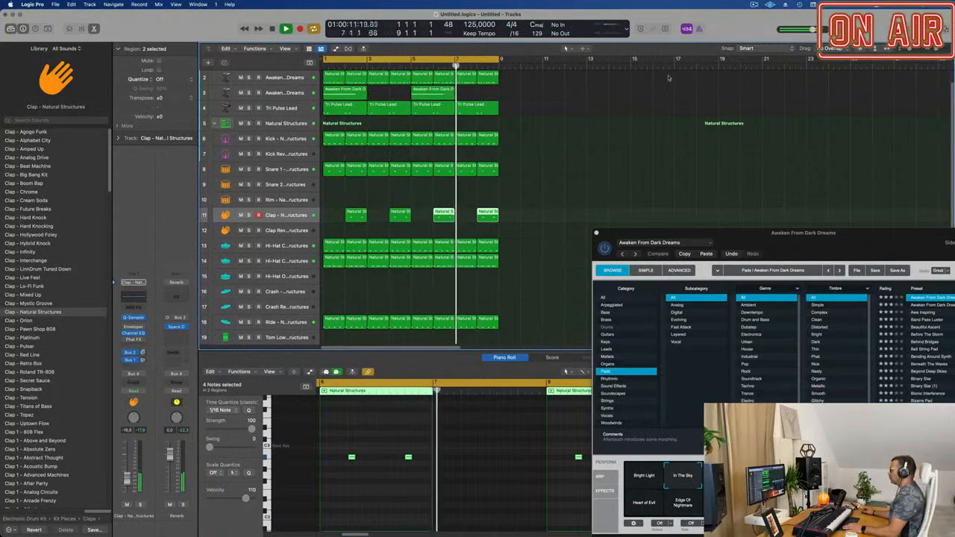
Close the Alchemy window and deselect the clap regions.
drag(740, 231, 542, 167)
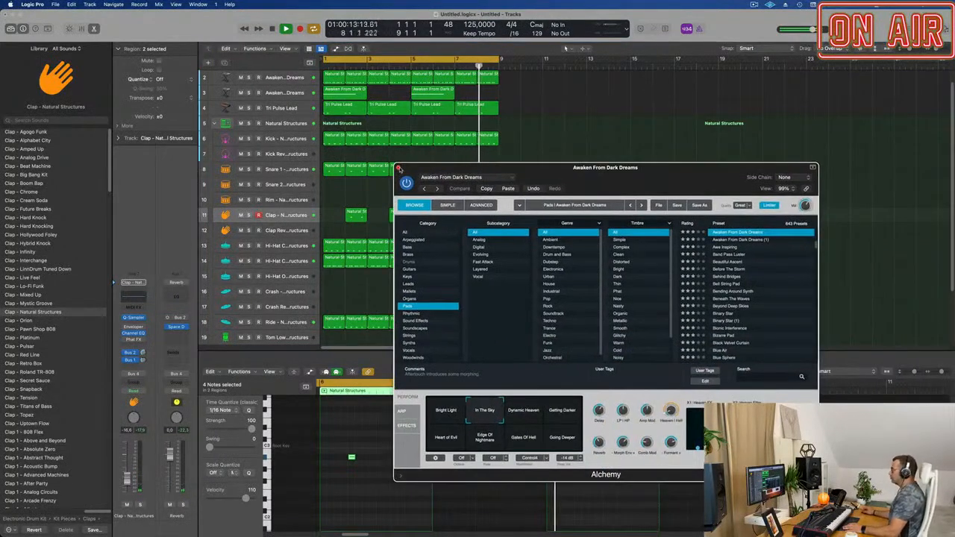
click(398, 168)
click(643, 140)
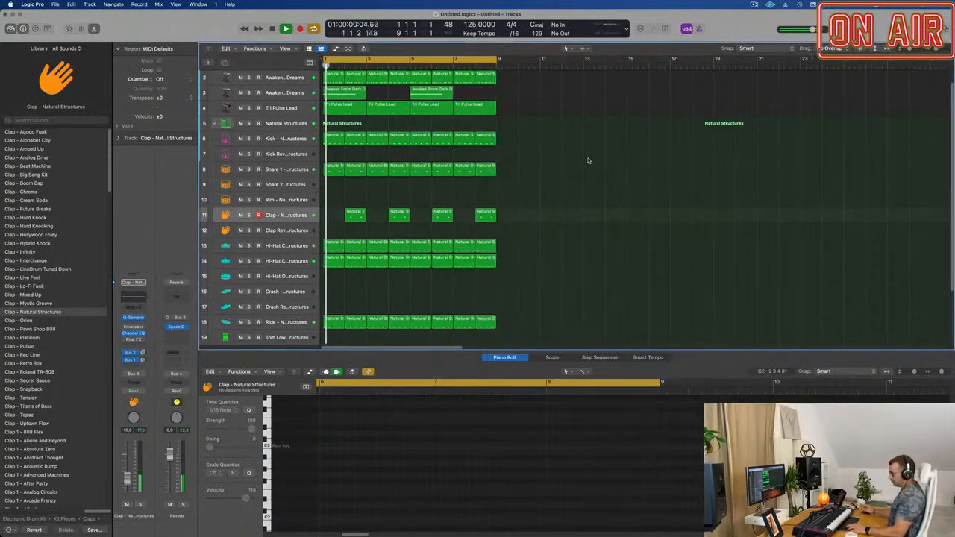
Repeat all regions until the arrangement fills 32 bars and extend the cycle range to bar 33.
key(super+a)
key(super+r)
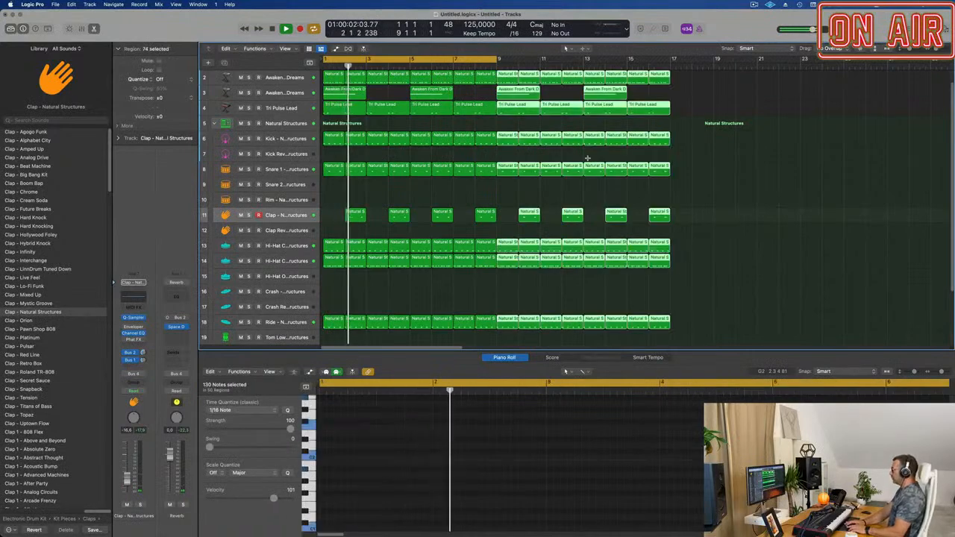
key(super+r)
key(super+r)
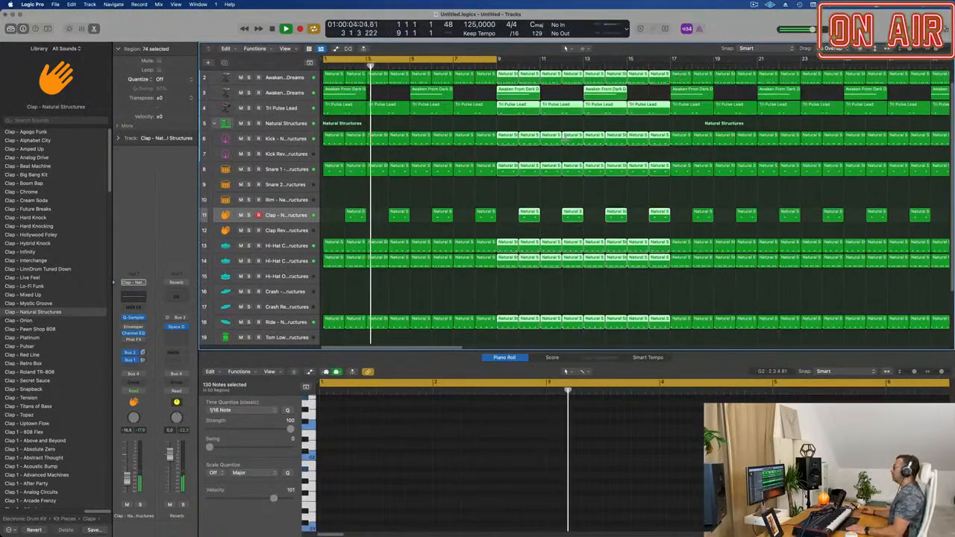
scroll(567, 155, down, 5)
drag(403, 58, 639, 60)
click(692, 179)
scroll(616, 180, up, 3)
scroll(589, 178, down, 2)
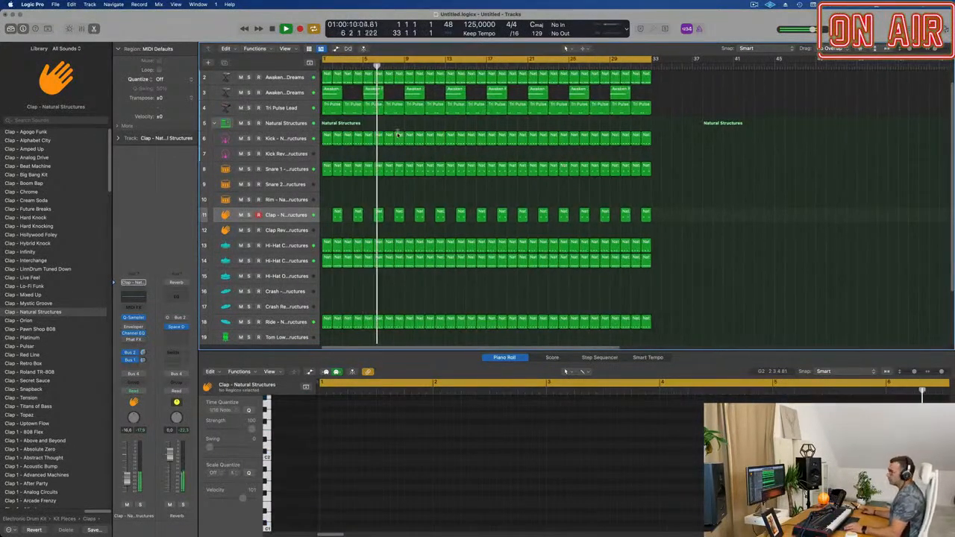
Select the Clap track, trim its volume to about -17.0 dB and clear the region selection.
scroll(366, 198, down, 1)
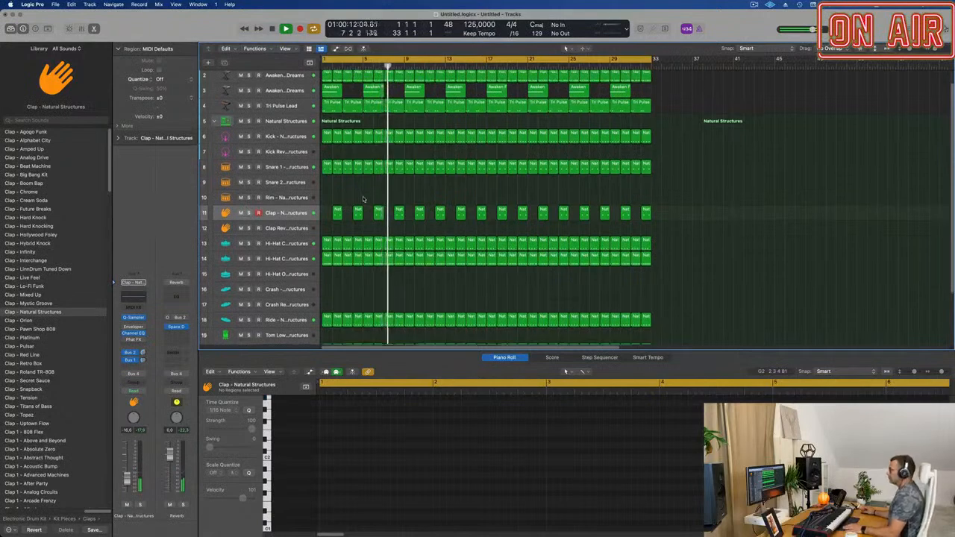
click(294, 211)
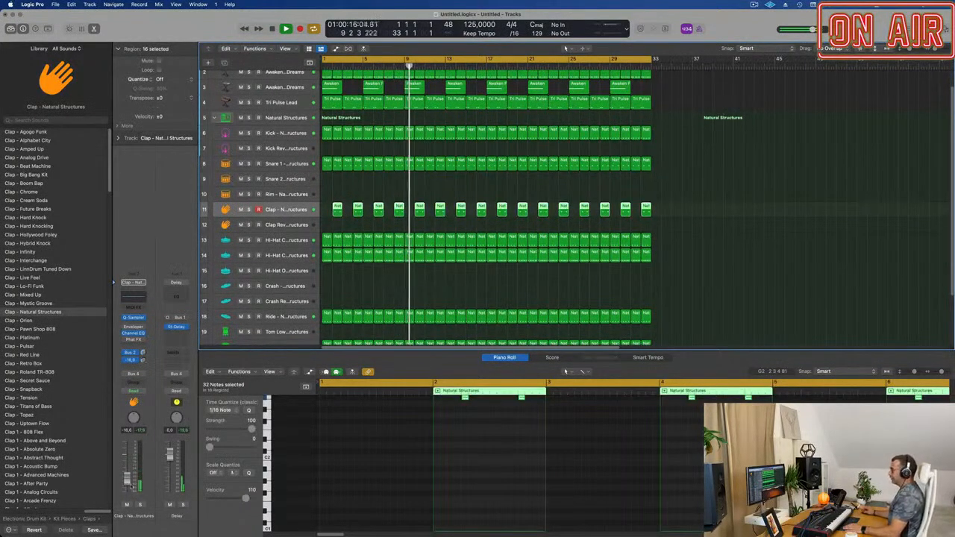
click(704, 223)
scroll(349, 141, up, 2)
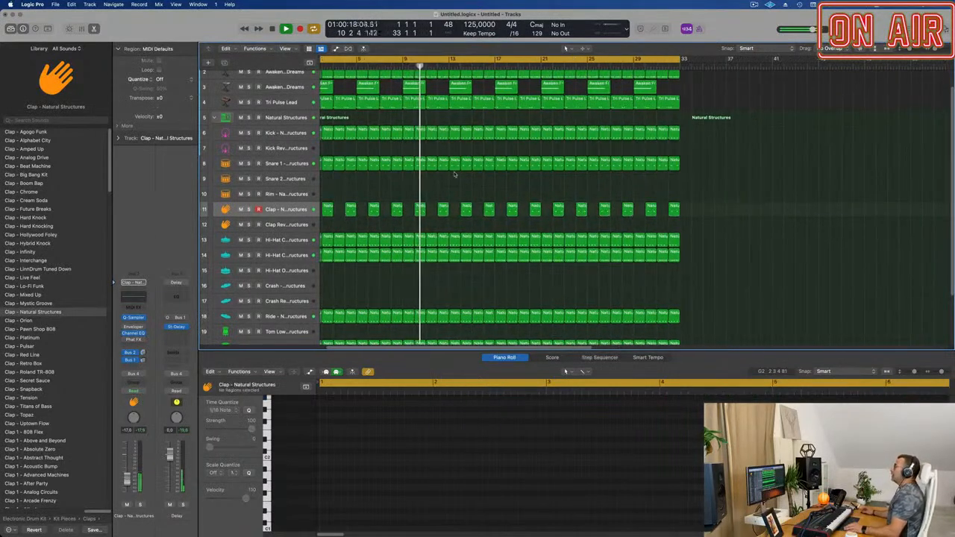
scroll(349, 142, up, 1)
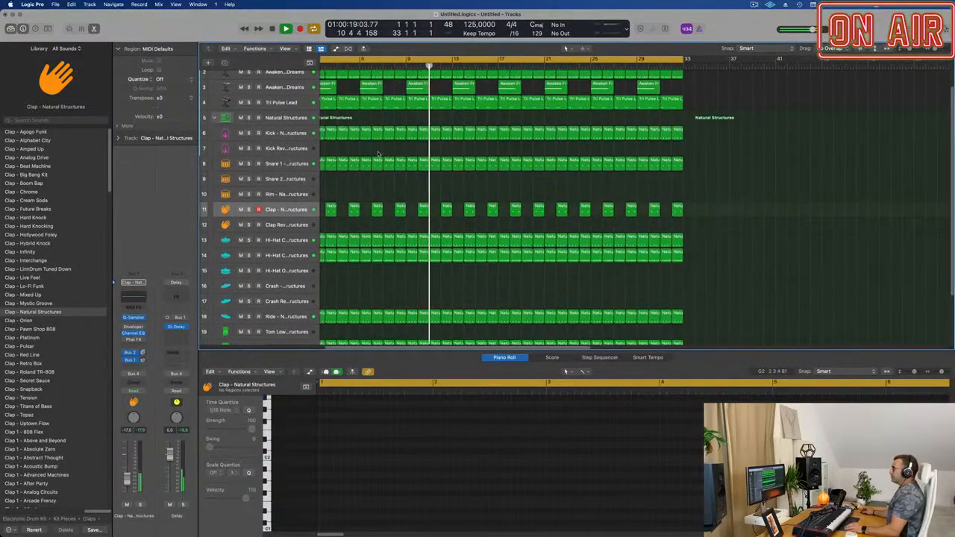
Duplicate the Tri Pulse Lead track and add a send to Bus 3 on the new track.
click(282, 102)
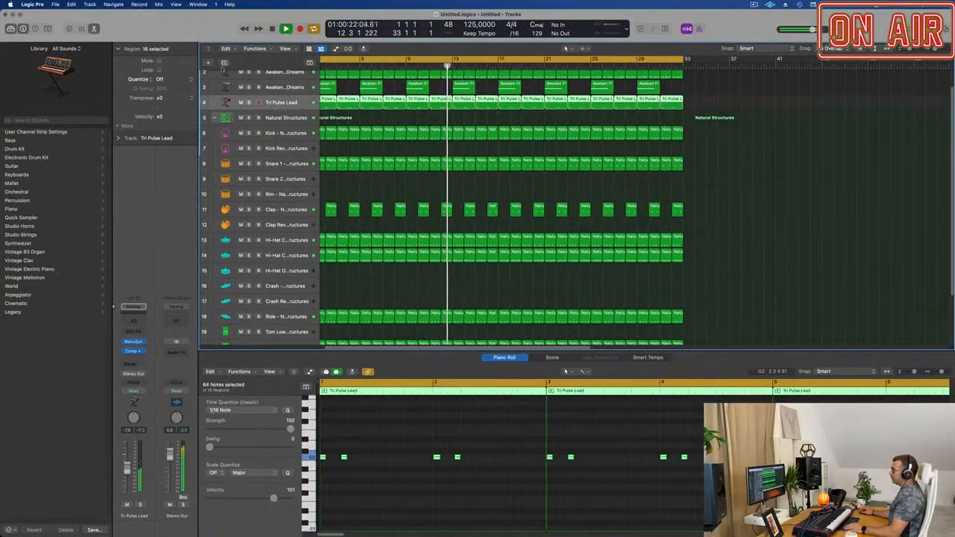
key(super+d)
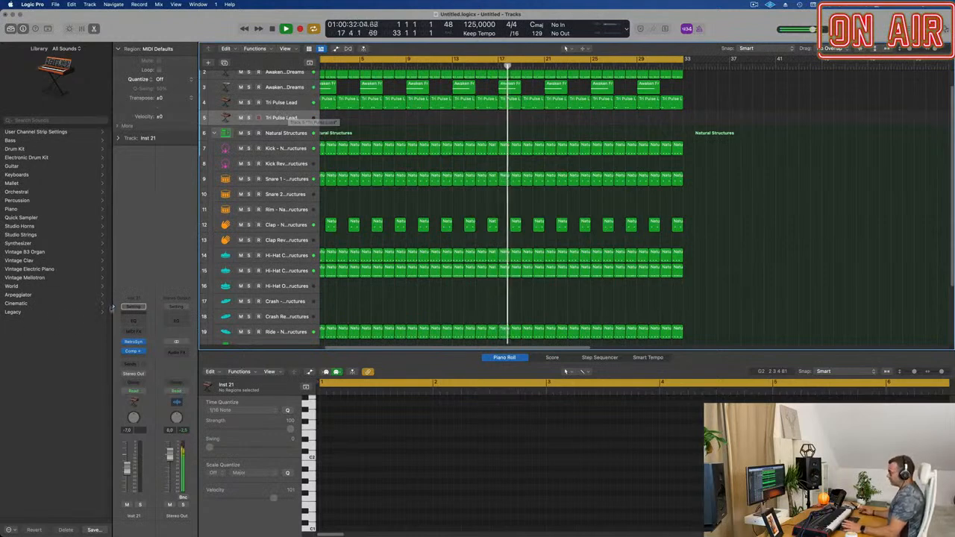
click(138, 365)
mouse_move(143, 385)
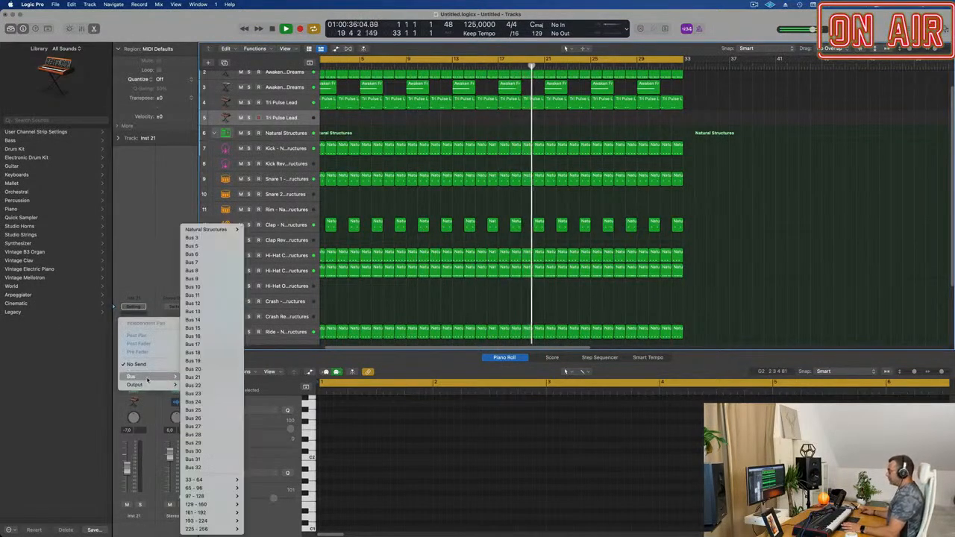
click(218, 237)
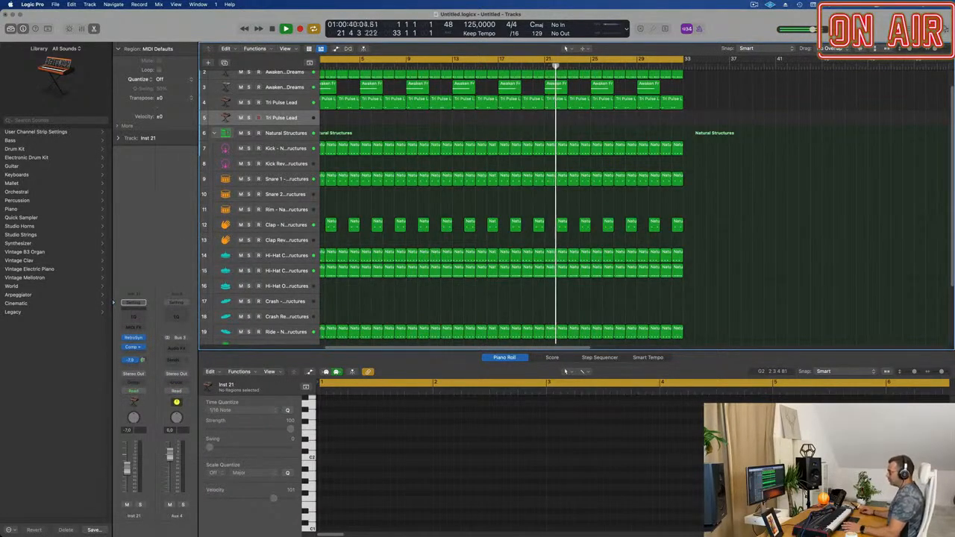
Insert a stereo SilverVerb on the Bus 3 aux, fully wet, and load its grandiose preset.
click(176, 347)
mouse_move(173, 366)
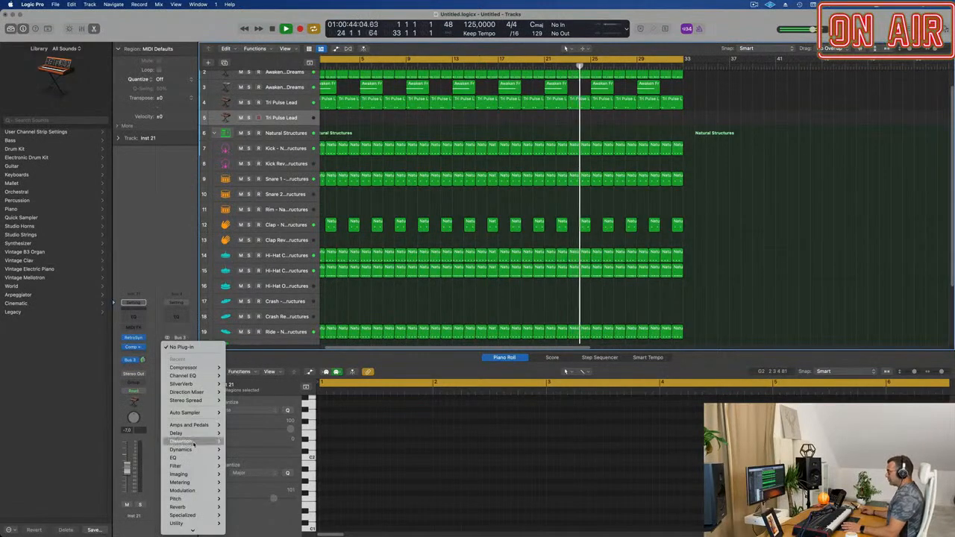
mouse_move(171, 384)
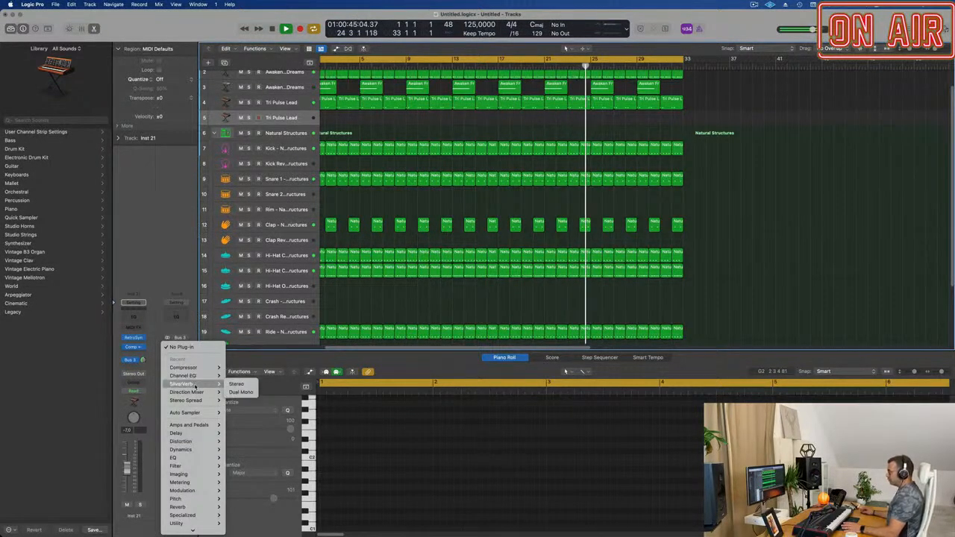
click(236, 383)
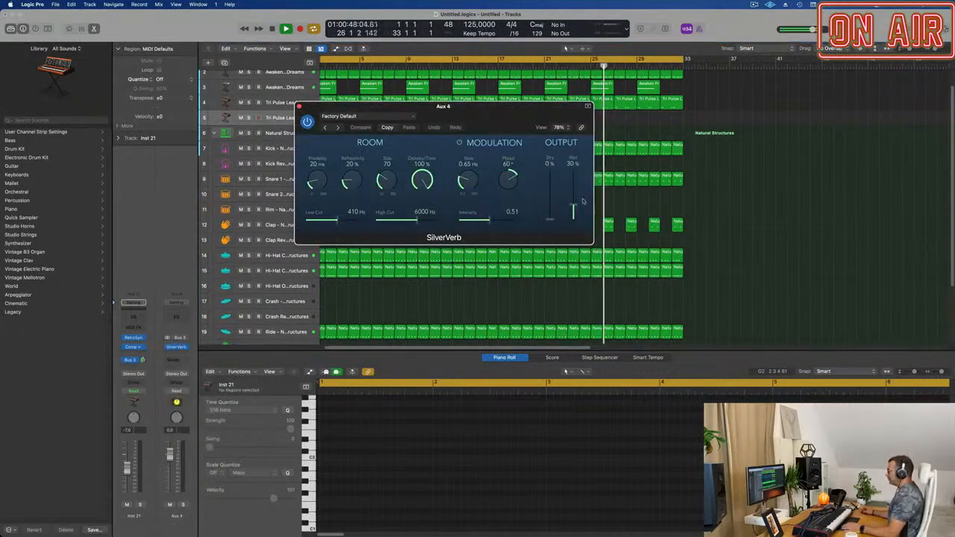
click(364, 117)
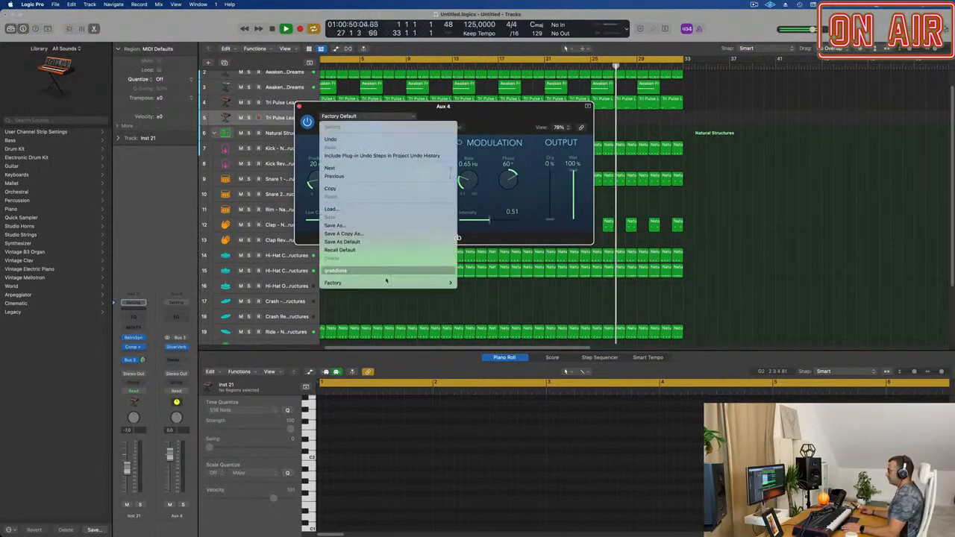
mouse_move(433, 282)
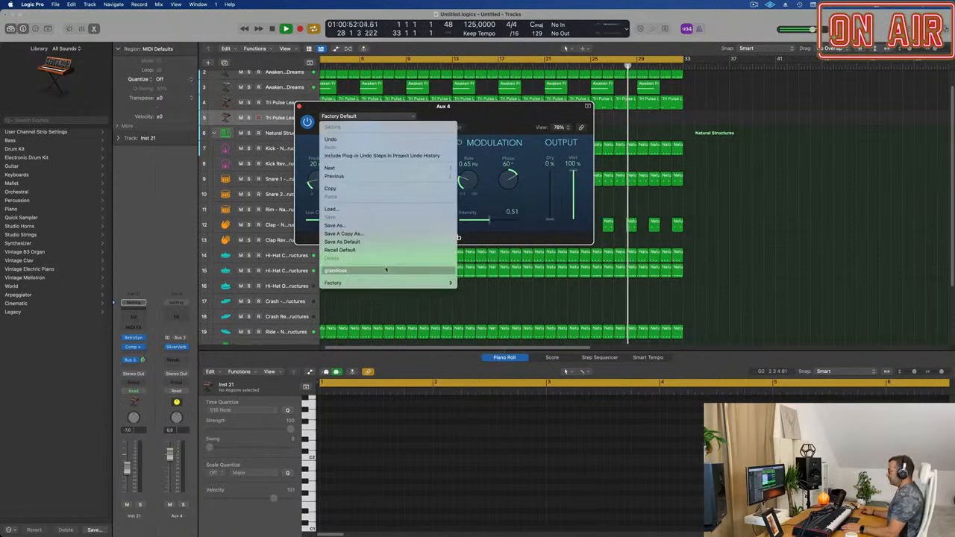
click(418, 270)
drag(578, 118, 848, 141)
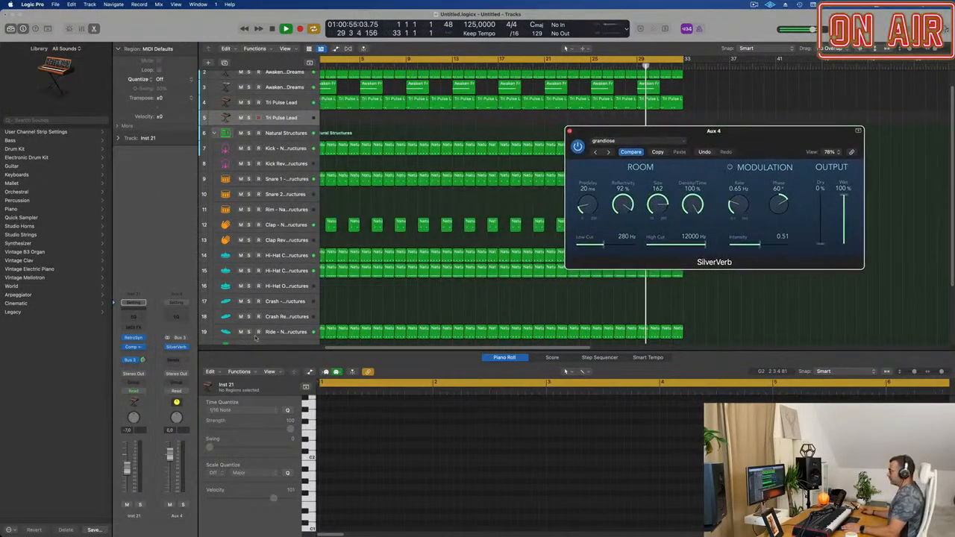
Open the new track's Retro Synth and Compressor windows side by side and lower the track volume to about -7.4 dB.
click(134, 339)
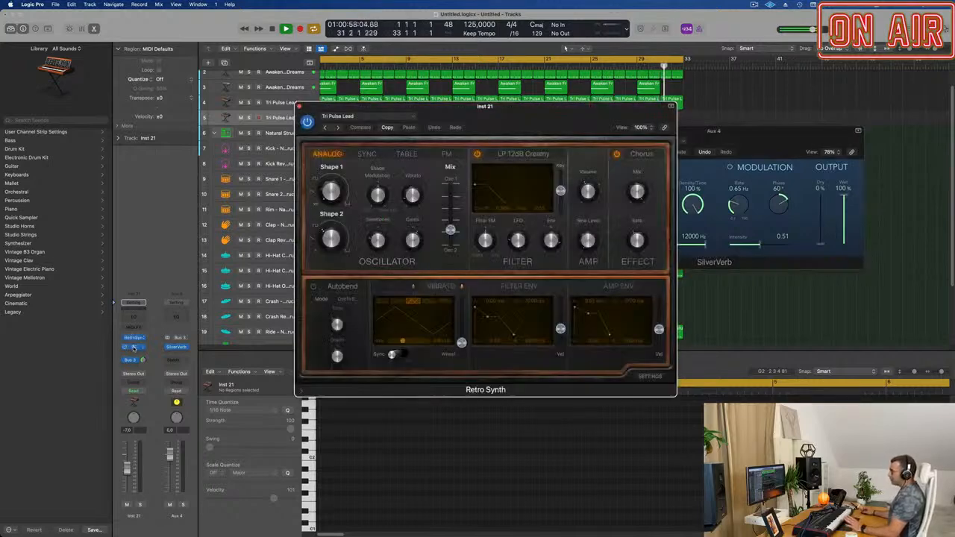
click(133, 348)
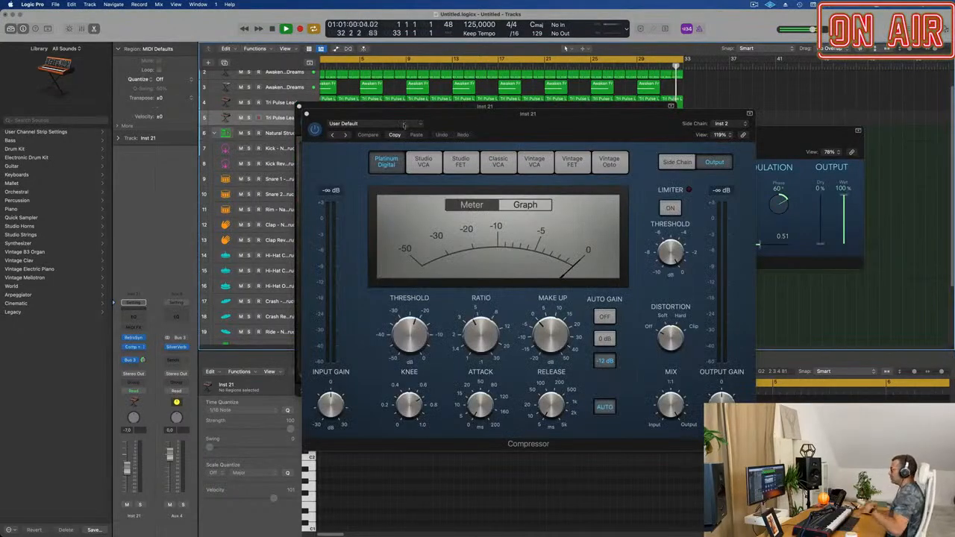
drag(475, 123, 748, 130)
drag(499, 112, 385, 138)
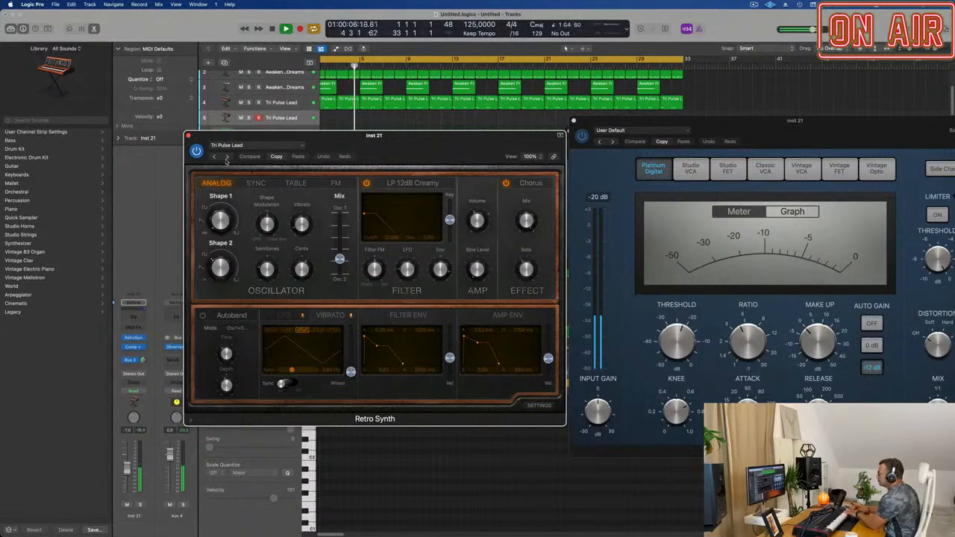
drag(293, 145, 340, 161)
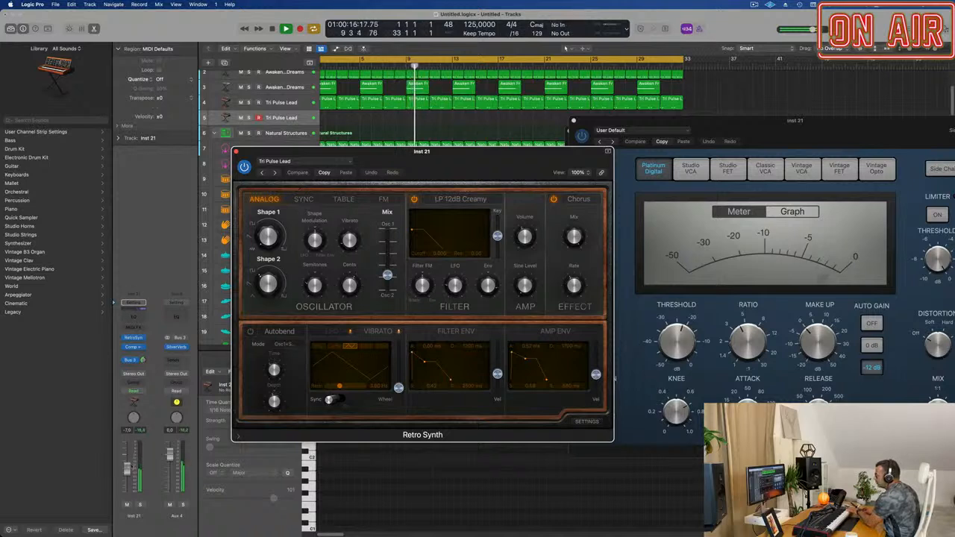
drag(128, 471, 127, 472)
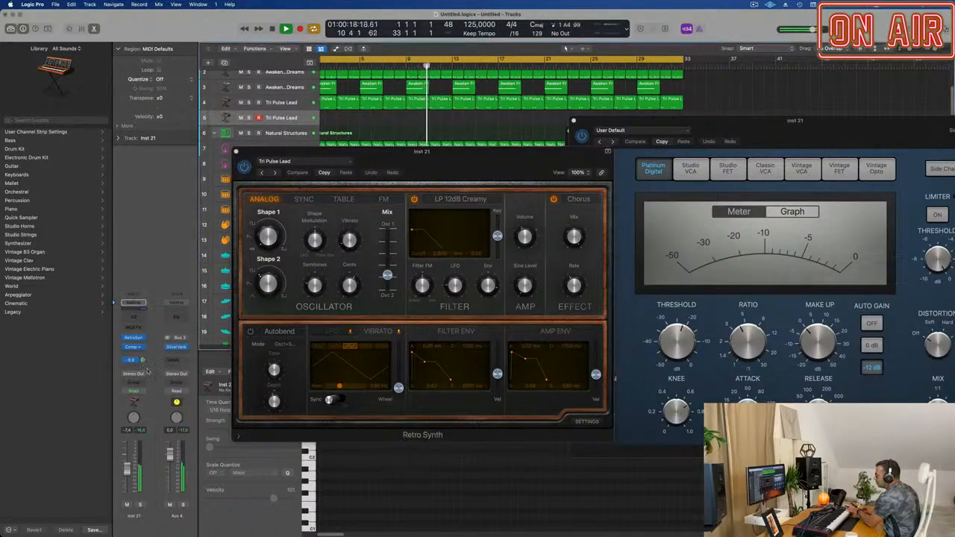
Adjust the oscillator mix and vibrato rate of the new track's Retro Synth.
mouse_move(387, 276)
mouse_down()
mouse_move(387, 259)
mouse_move(387, 287)
mouse_up()
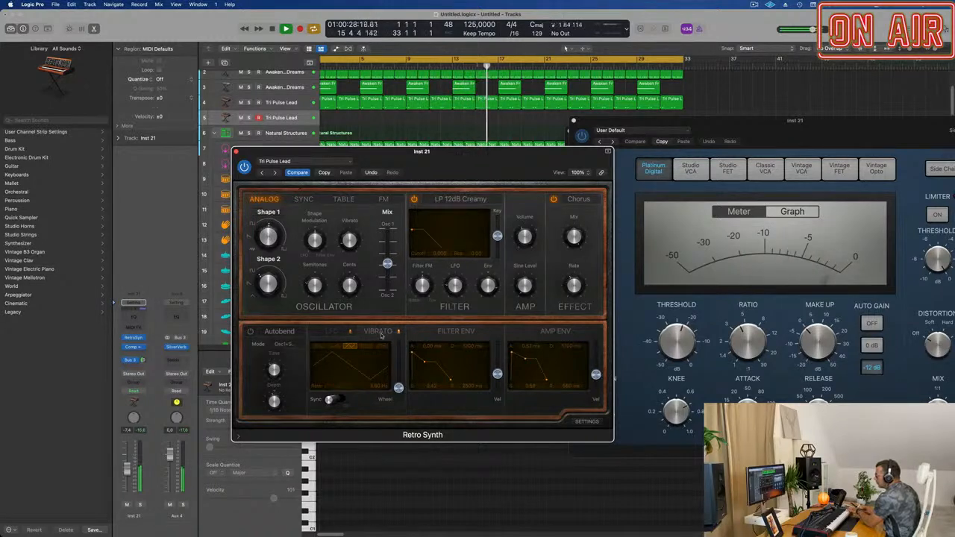
drag(399, 354, 397, 400)
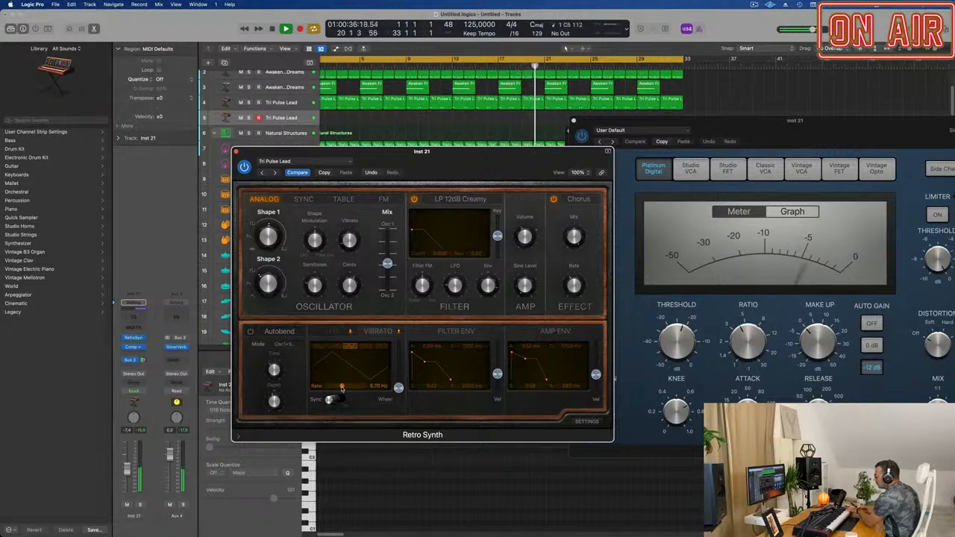
drag(342, 386, 344, 387)
Change the Retro Synth's effect from Chorus to Flanger and raise the low-pass filter's cutoff.
click(578, 199)
click(572, 213)
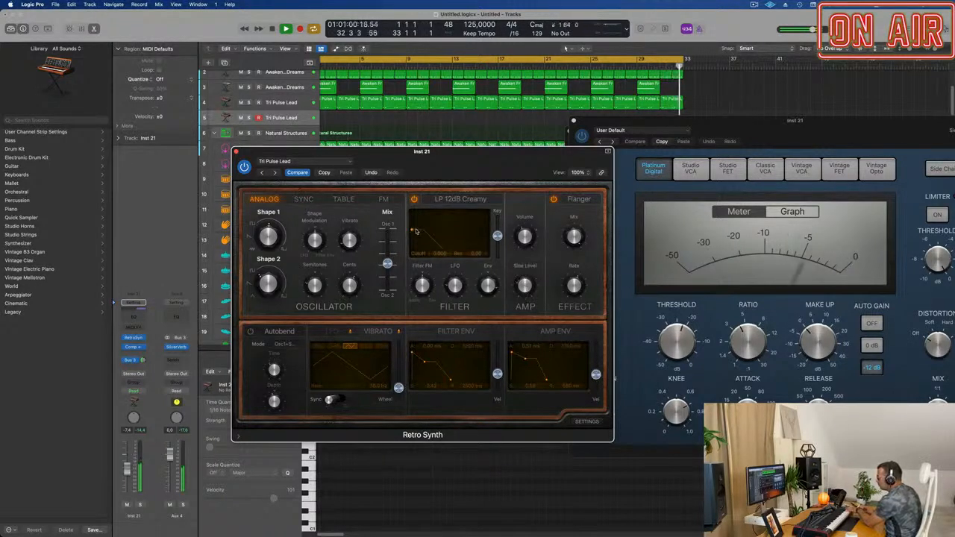
drag(448, 229, 442, 231)
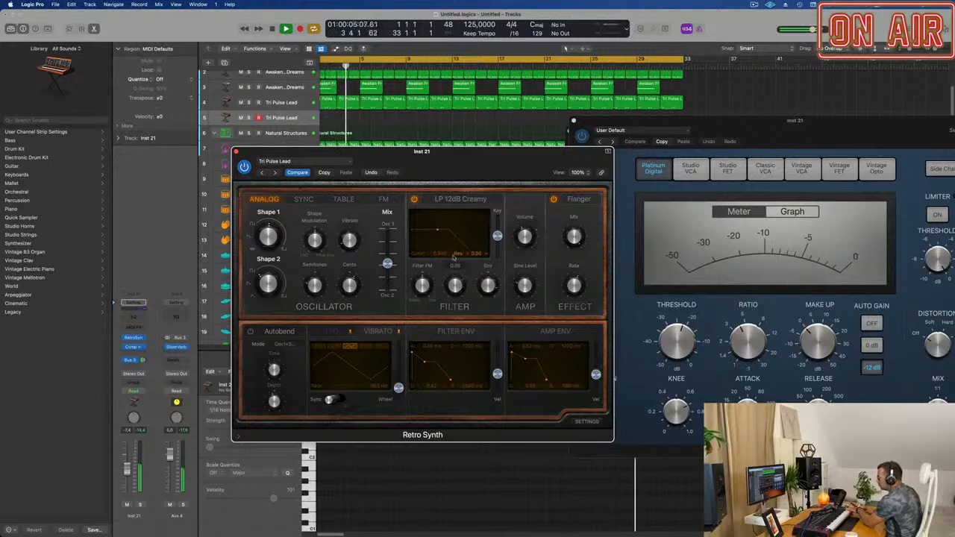
Bring up the Retro Synth's LFO settings, change its waveform and raise the filter's key tracking slightly.
click(335, 331)
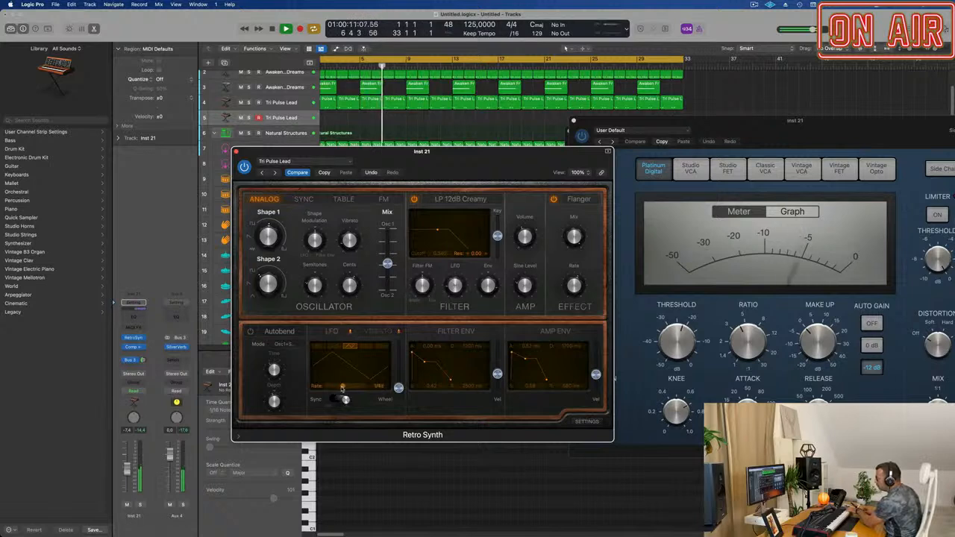
click(334, 349)
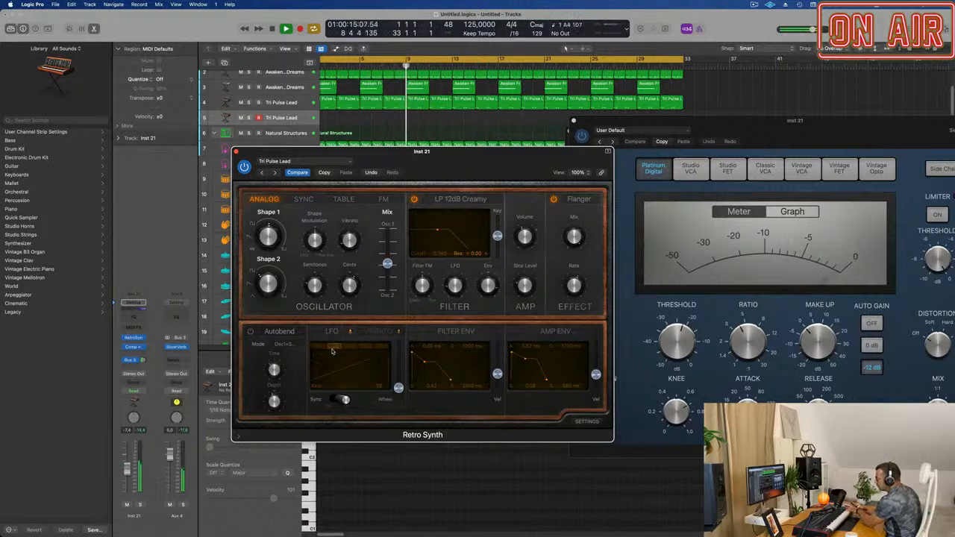
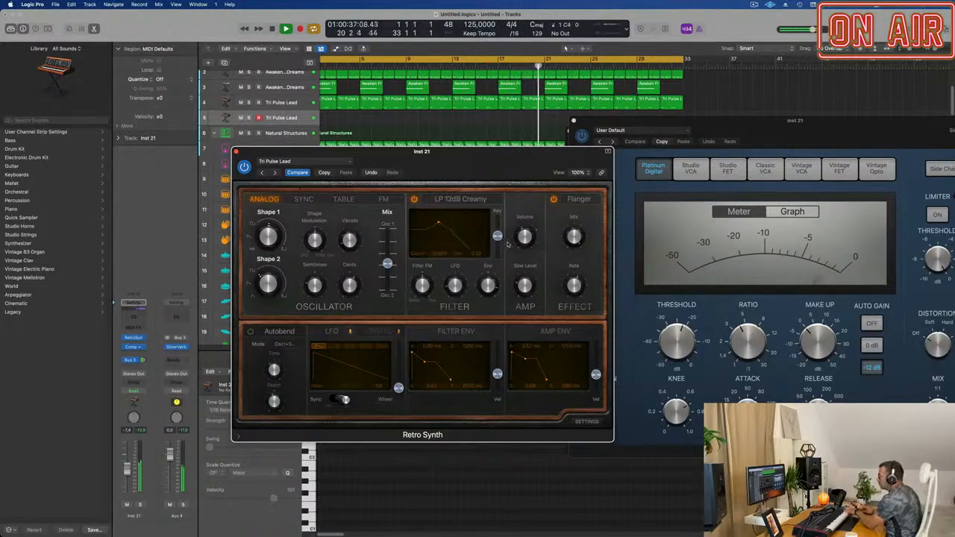
drag(496, 232, 497, 217)
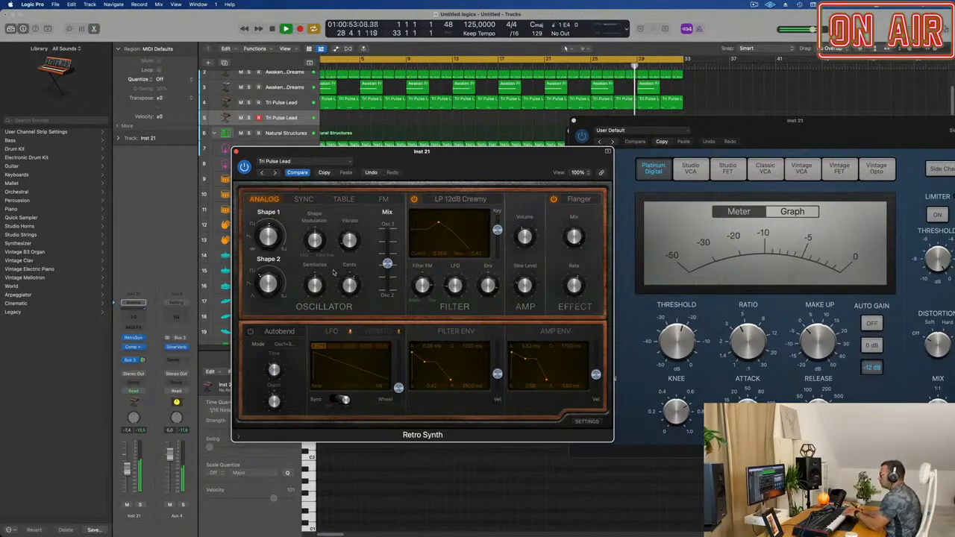
Rebalance the two oscillators near the middle of the mix, set Shape 2 to about 14% and fine-tune Shape 1.
mouse_move(387, 263)
mouse_down()
mouse_move(386, 291)
mouse_move(387, 234)
mouse_move(387, 249)
mouse_up()
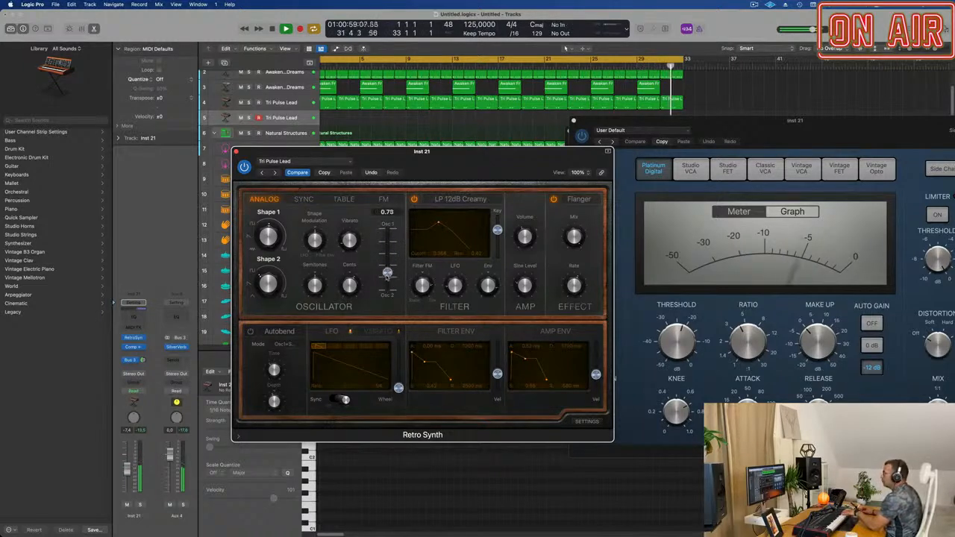
drag(387, 283, 388, 267)
drag(267, 282, 272, 282)
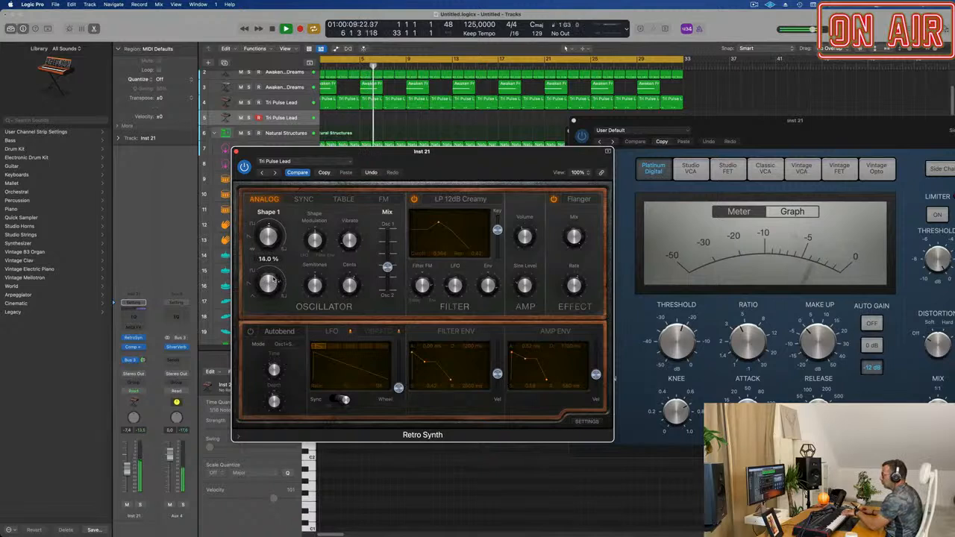
drag(272, 236, 274, 230)
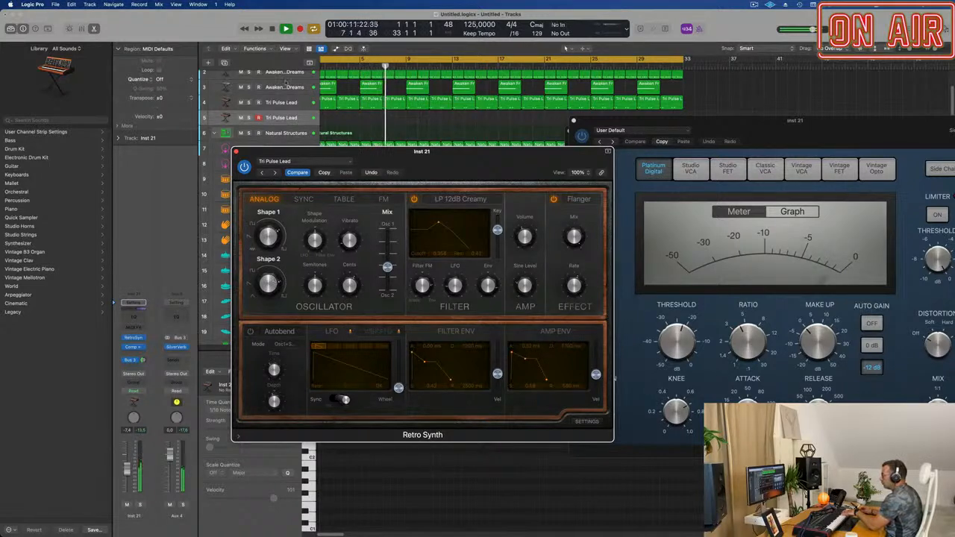
Mute the Awaken From Dark Dreams part on track 3 and return to the Retro Synth window.
click(244, 87)
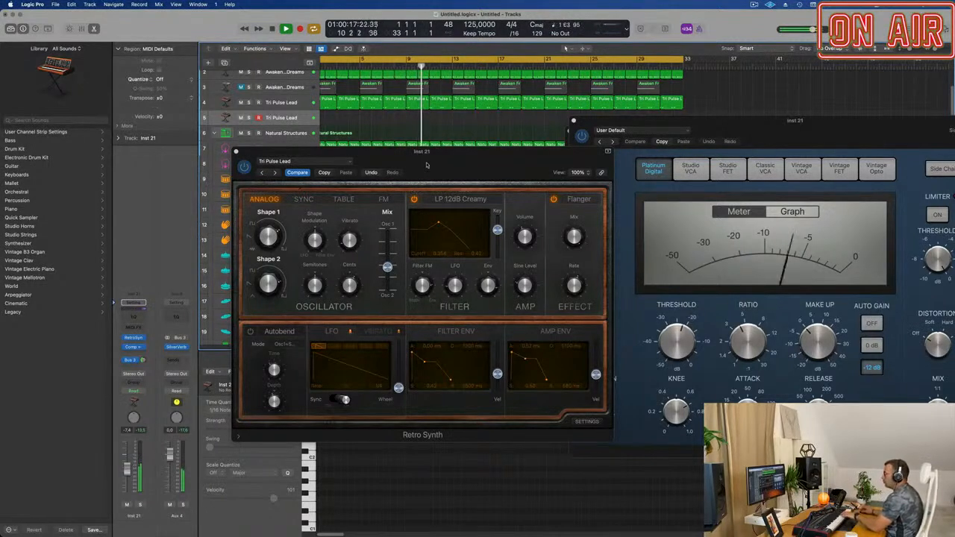
click(349, 217)
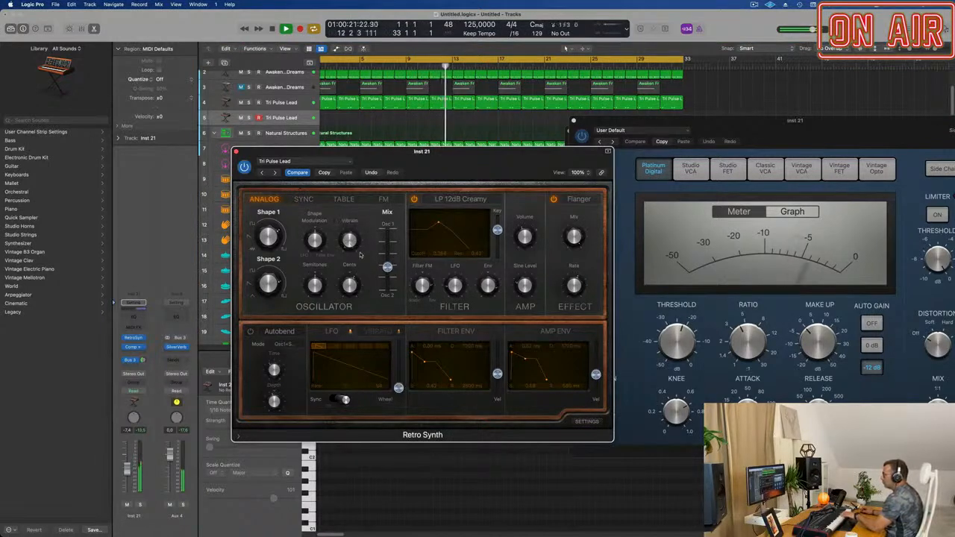
Fine-tune the Retro Synth's Cents and shift the oscillator mix slightly toward Osc 2.
drag(353, 282, 353, 286)
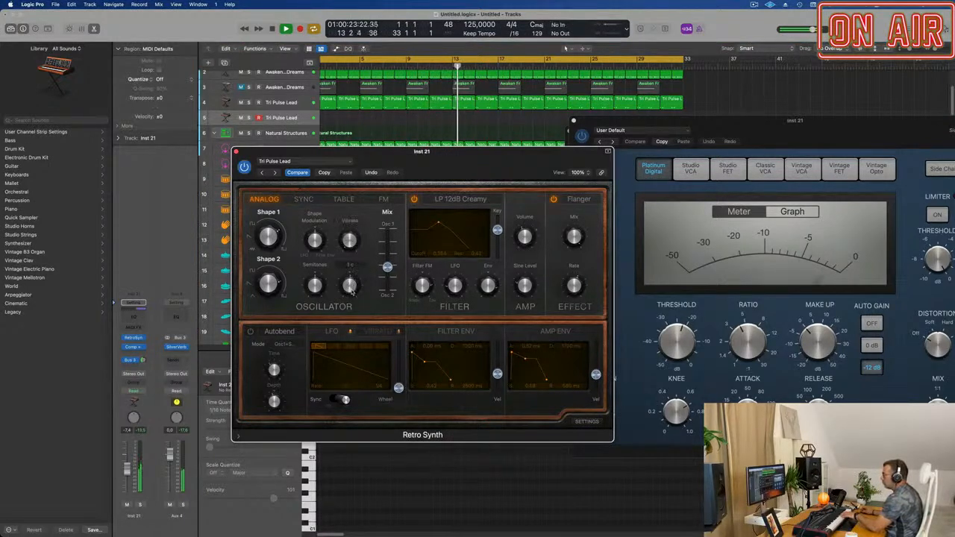
mouse_move(387, 267)
mouse_down()
mouse_move(387, 236)
mouse_move(387, 271)
mouse_up()
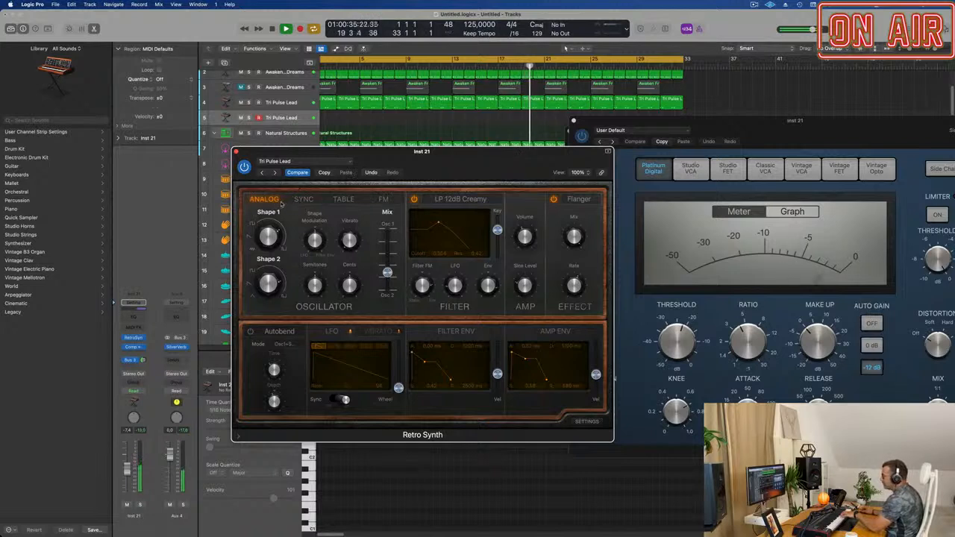
Try the Retro Synth's Sync, Table and FM oscillator engines and settle on Table.
click(301, 200)
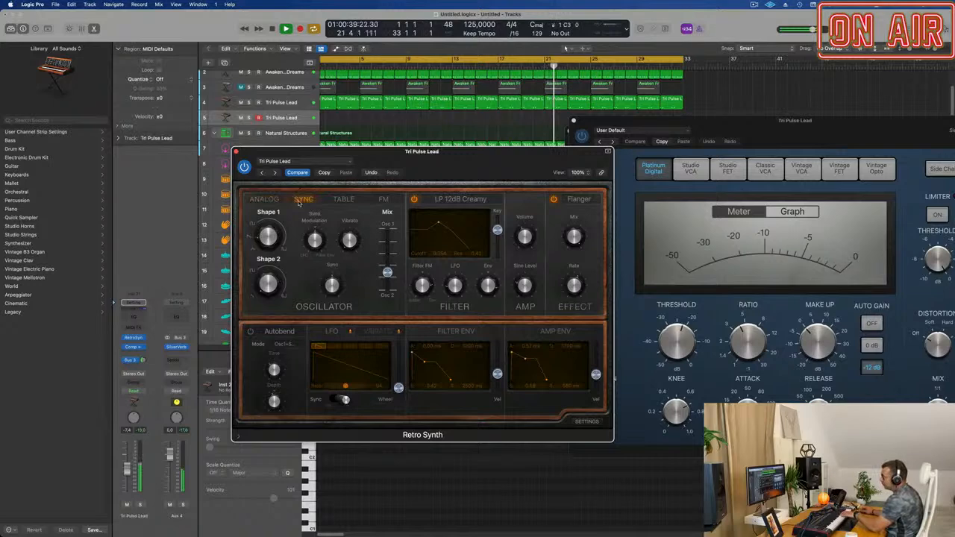
click(342, 200)
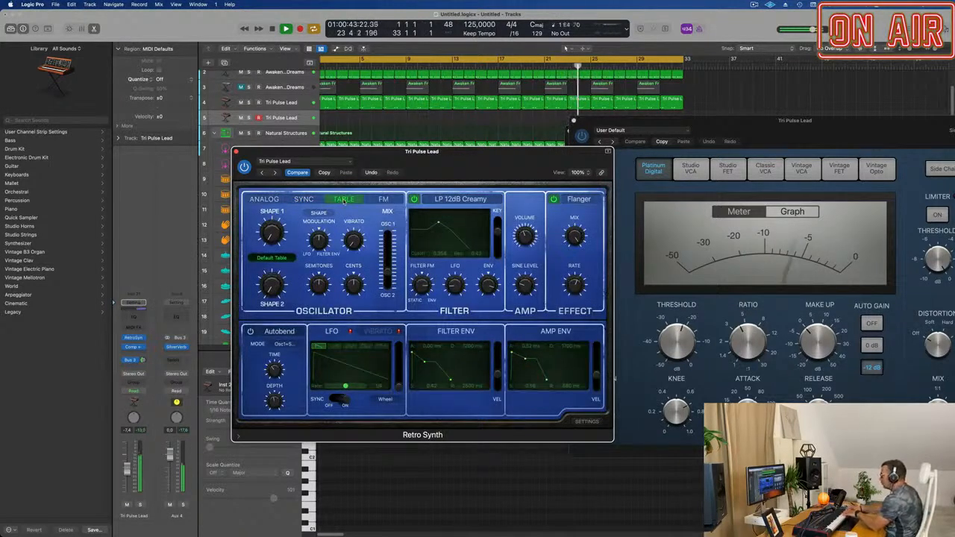
click(379, 199)
click(344, 200)
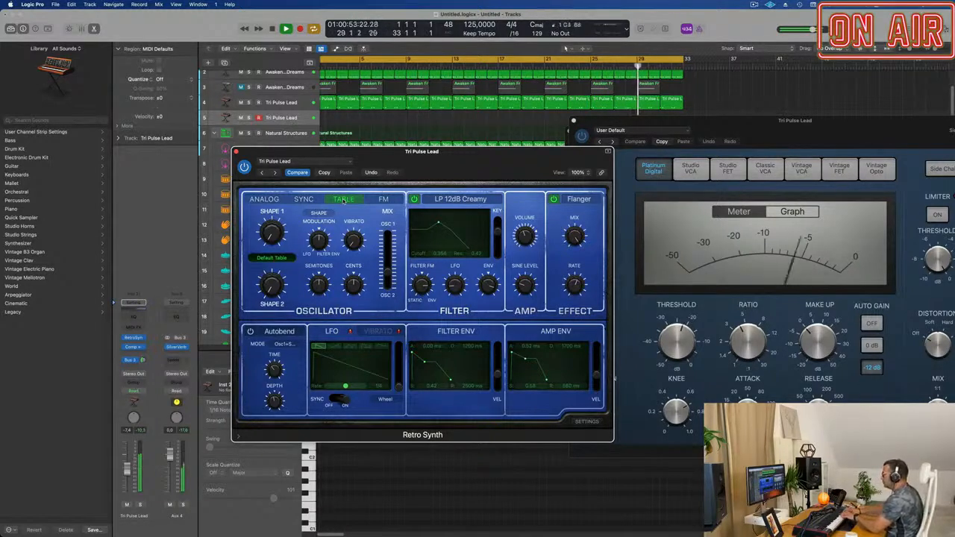
Adjust Shape 1, try the Retro Sin-Saw-Sqr factory wavetable and load the Digi Insect wavetable instead.
drag(486, 164, 509, 164)
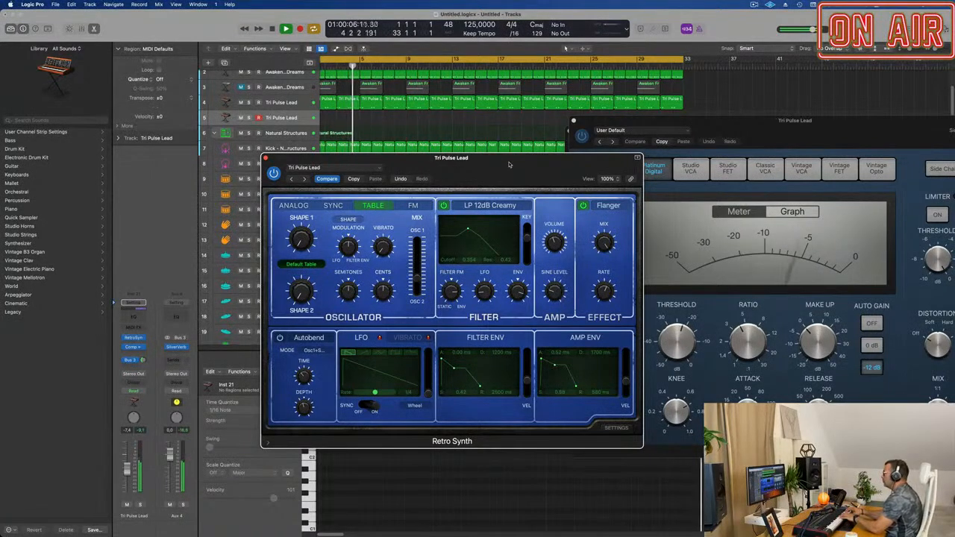
mouse_move(385, 246)
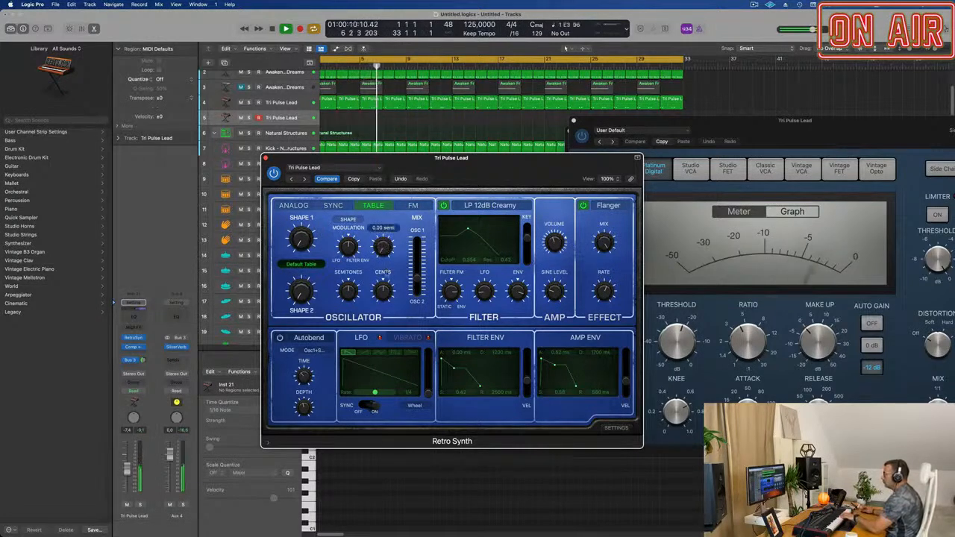
mouse_move(298, 240)
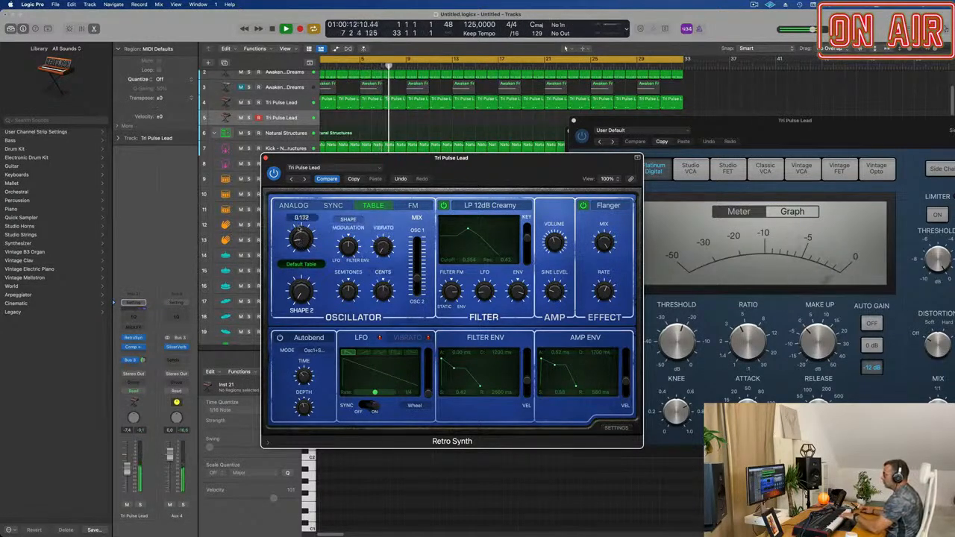
drag(300, 238, 301, 220)
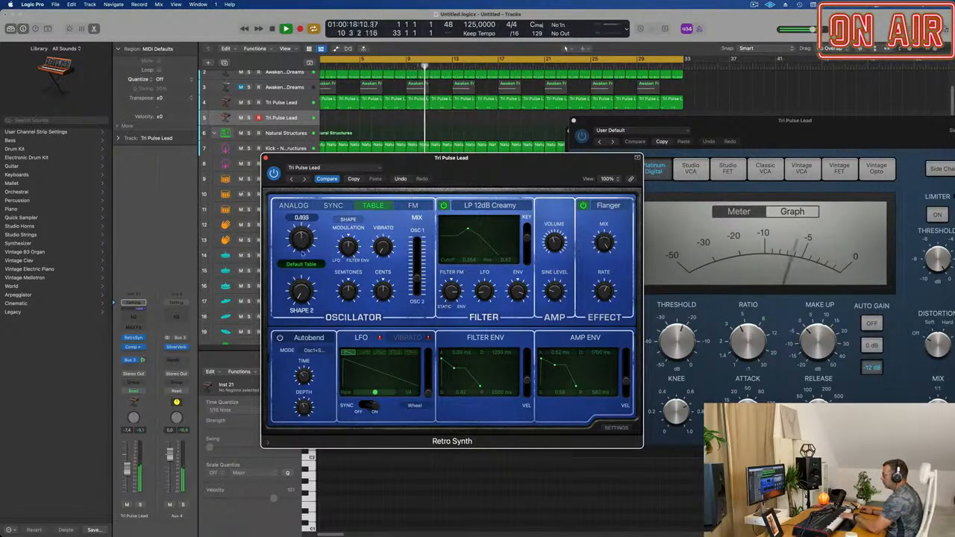
click(302, 264)
mouse_move(304, 266)
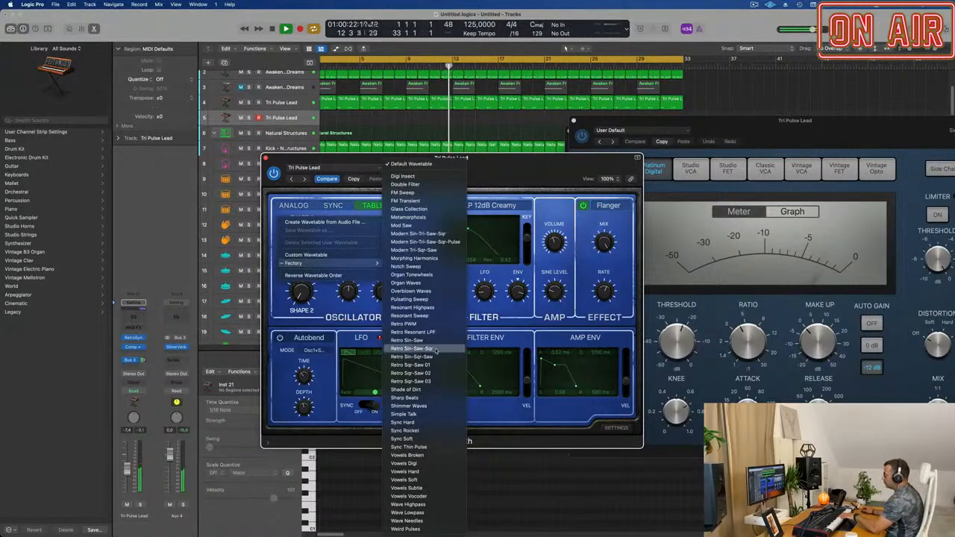
click(411, 349)
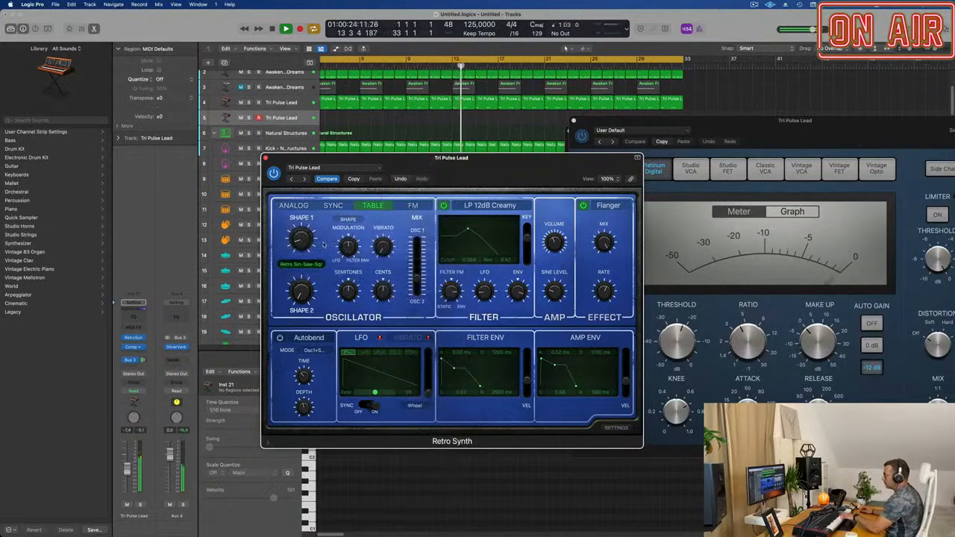
click(308, 264)
mouse_move(308, 264)
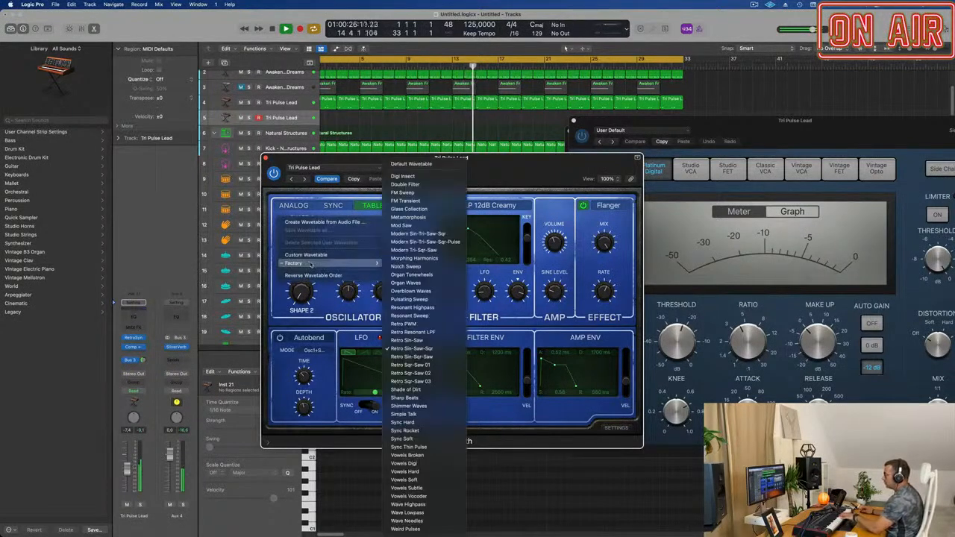
click(402, 176)
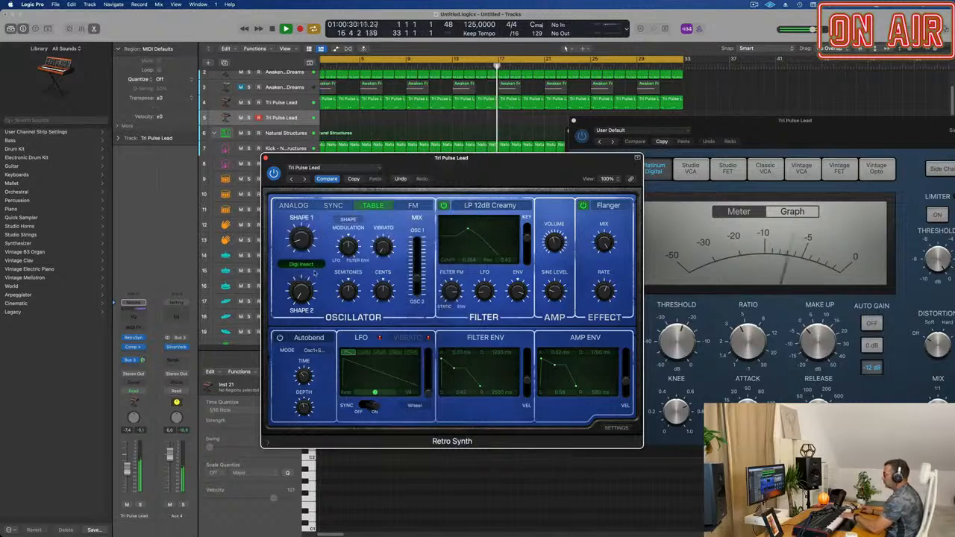
Lower the filter's cutoff to about 0.192 with resonance near 0.36 and set the synced LFO rate to 1/2.
drag(468, 230, 456, 231)
click(364, 406)
mouse_move(375, 397)
mouse_down()
mouse_move(387, 397)
mouse_move(375, 397)
mouse_up()
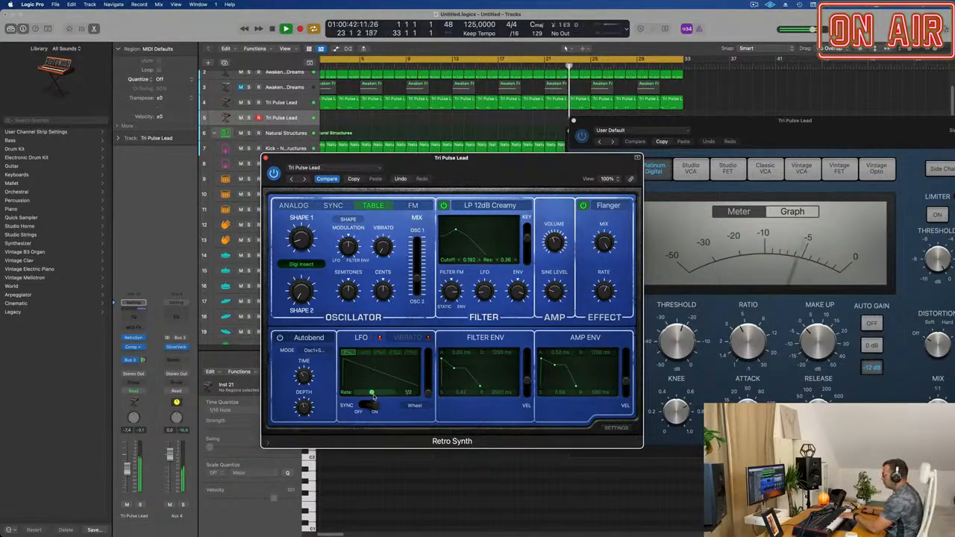
Spread out the Retro Synth, compressor and SilverVerb windows to uncover more of the arrangement.
drag(500, 162, 558, 190)
drag(660, 133, 780, 191)
click(677, 136)
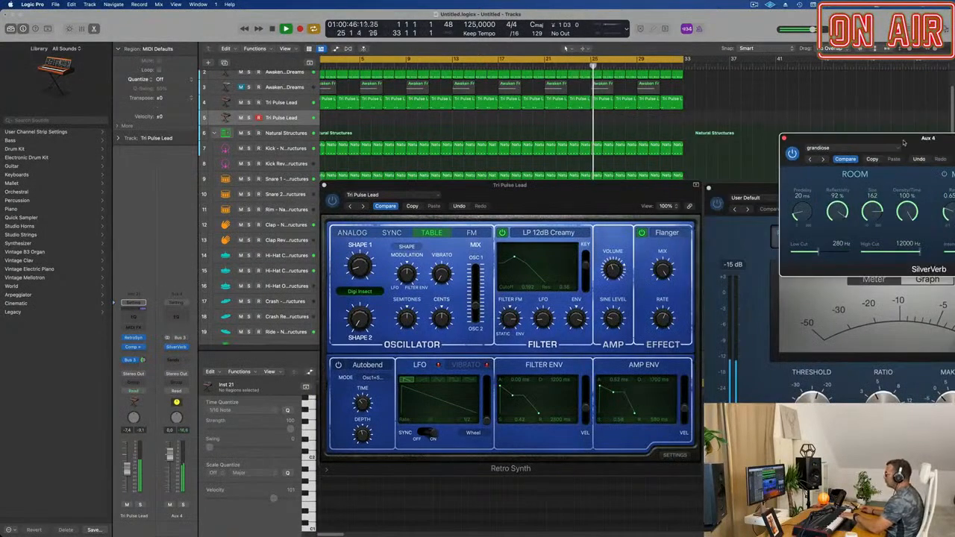
drag(578, 186, 595, 203)
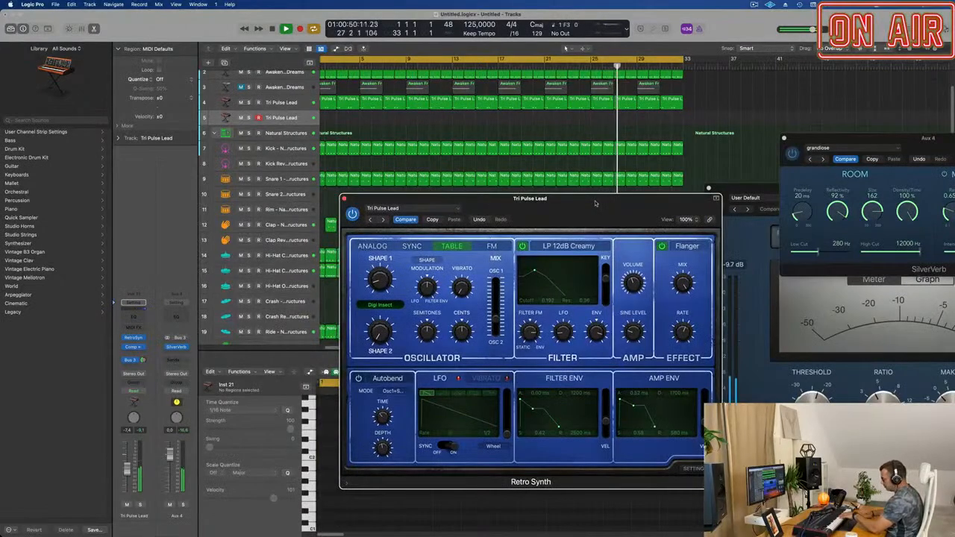
Record the new lead on track 5 from the project start while raising the Retro Synth's LFO rate to 1/64t.
key(space)
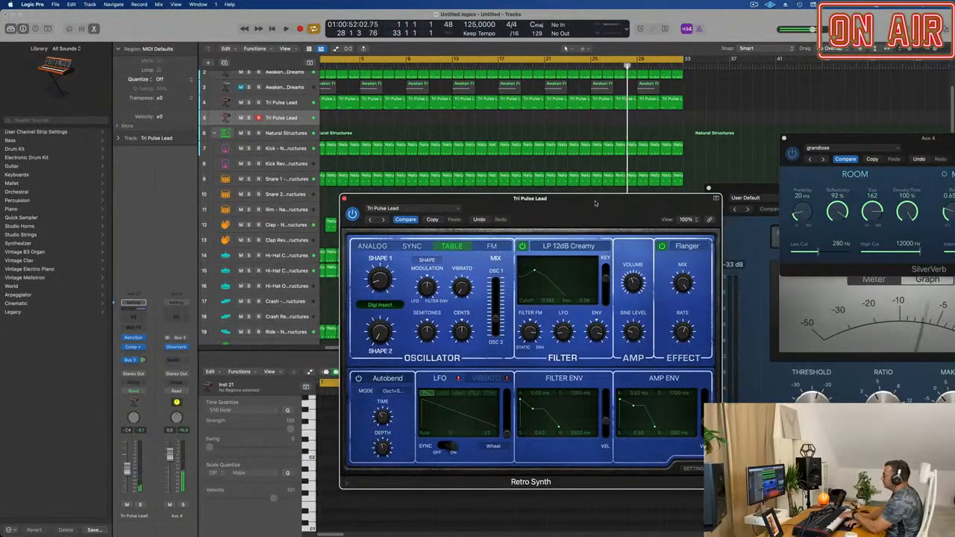
key(Return)
key(space)
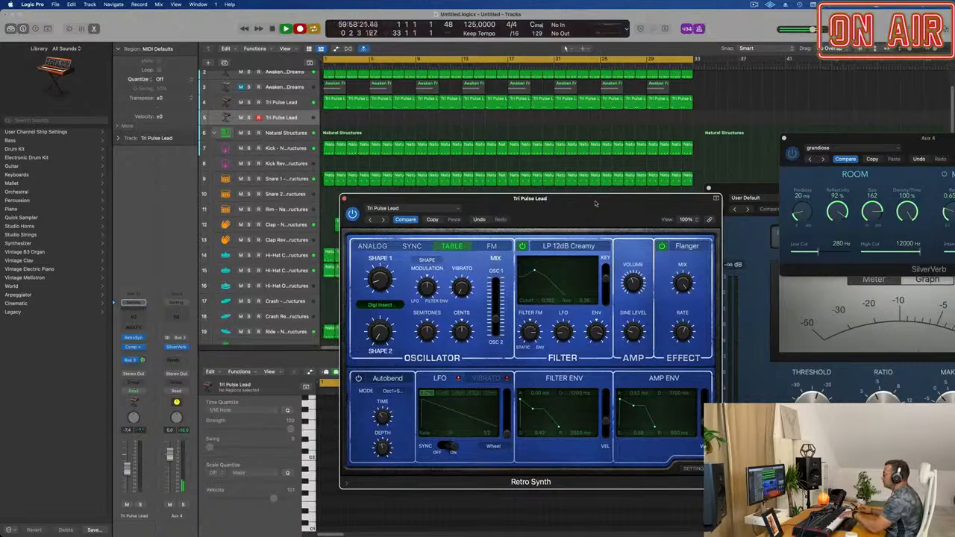
drag(567, 199, 530, 167)
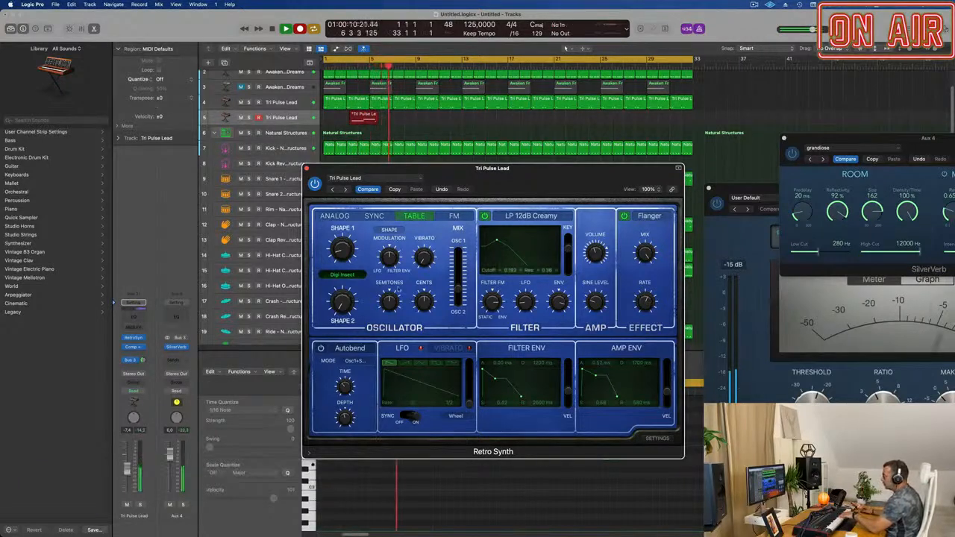
click(408, 415)
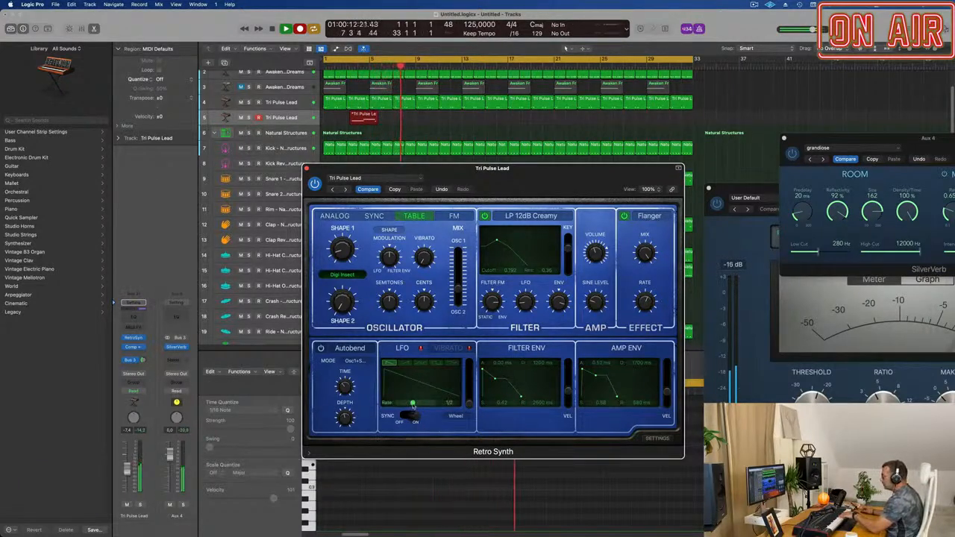
drag(416, 404, 421, 405)
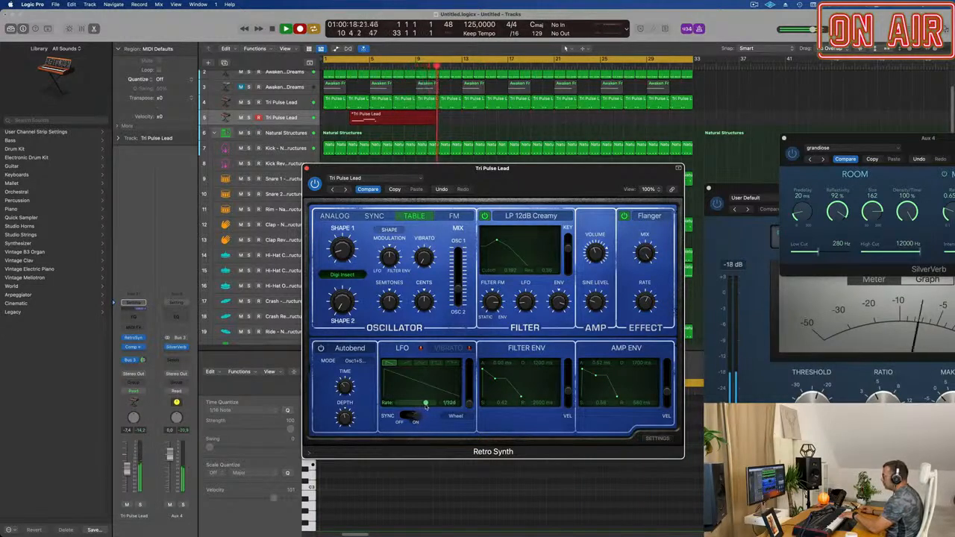
mouse_move(427, 407)
mouse_down()
mouse_move(410, 408)
mouse_move(429, 408)
mouse_up()
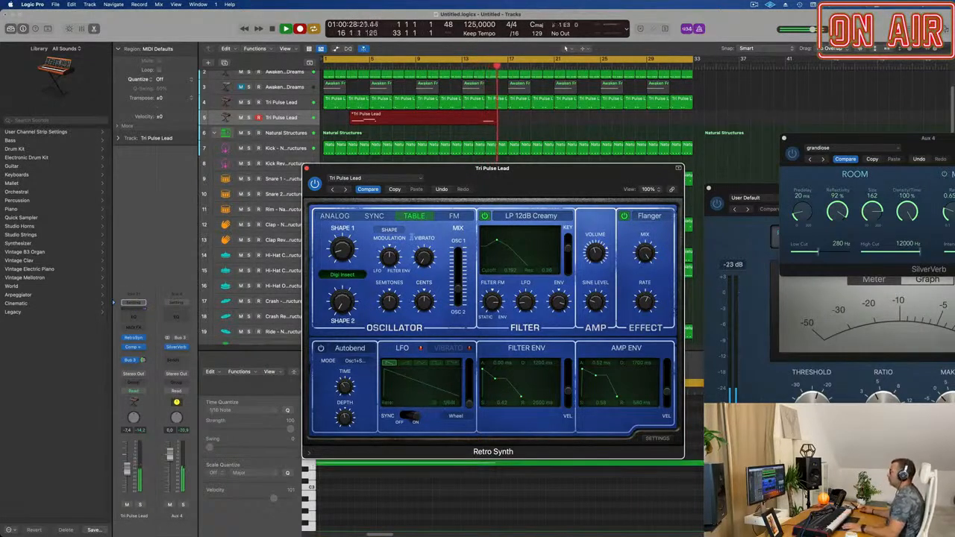
key(space)
Clear the synth window off the arrangement and move the recorded Tri Pulse Lead region to start at bar 1.
double_click(424, 118)
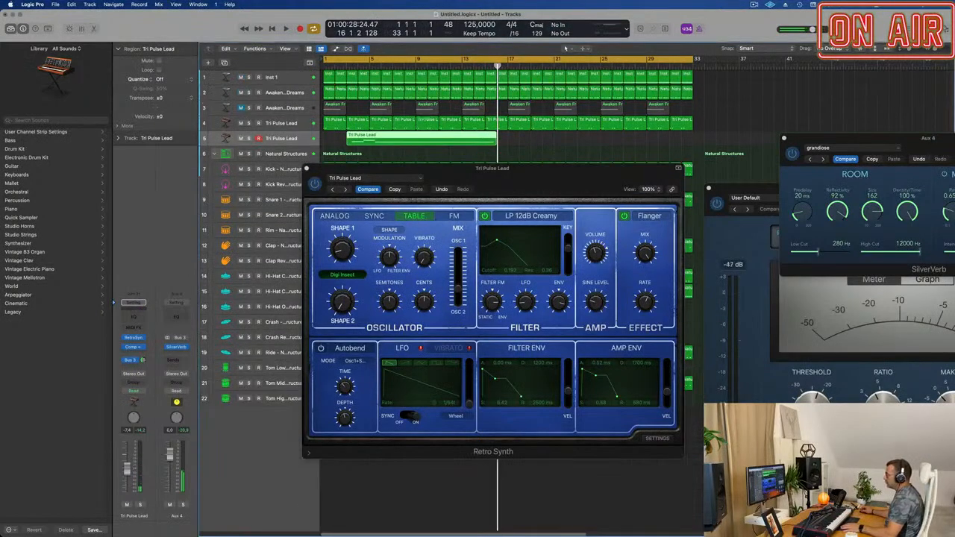
drag(412, 172, 811, 168)
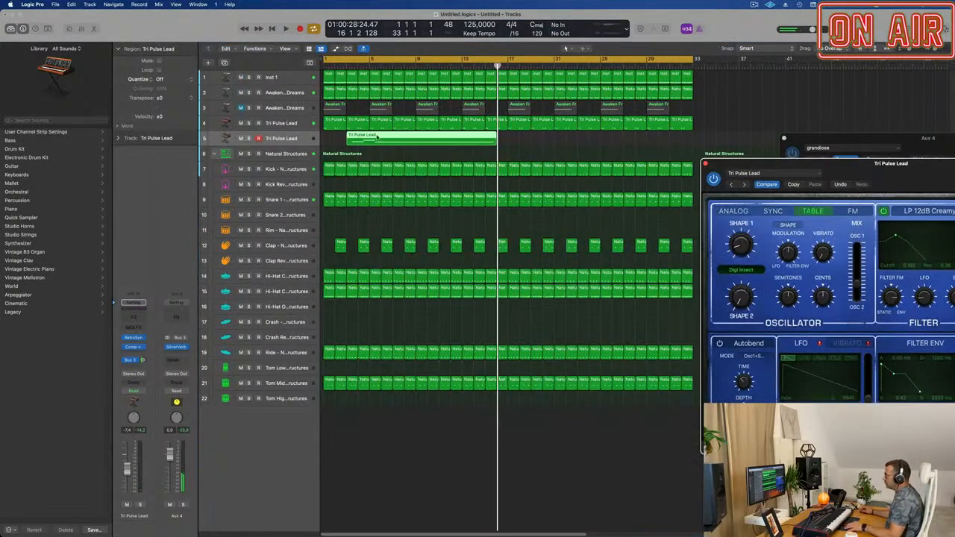
drag(368, 136, 345, 137)
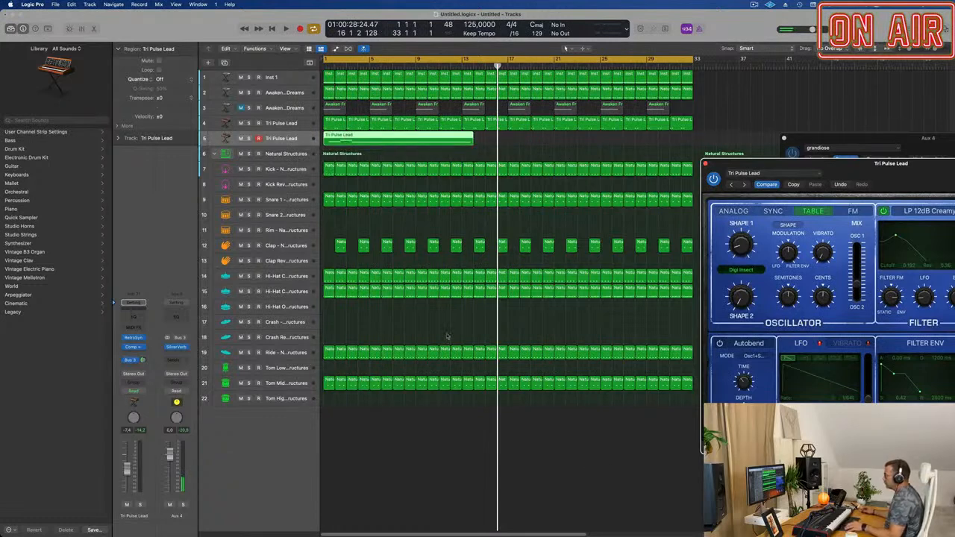
Shift all three notes of the lead region earlier so the first starts at bar 1, and play the result.
double_click(367, 136)
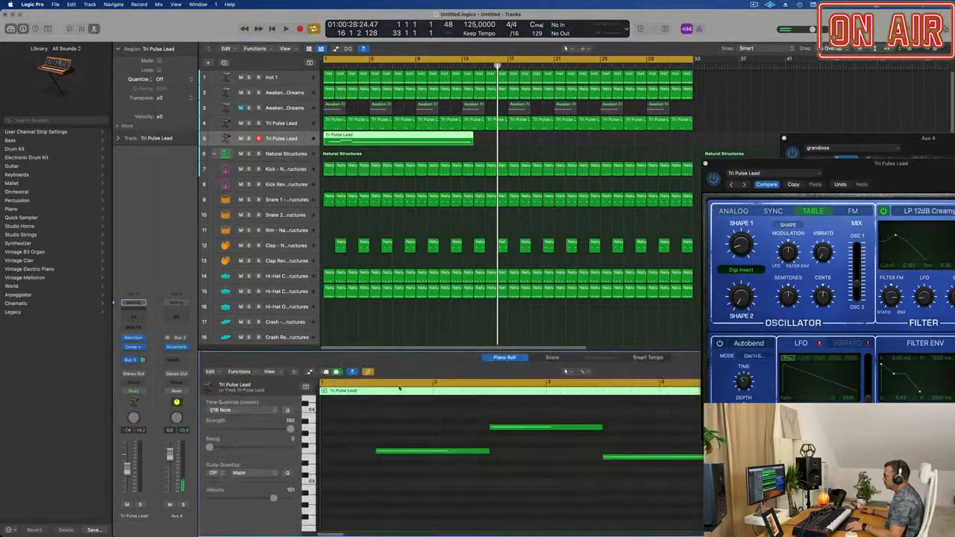
key(super+a)
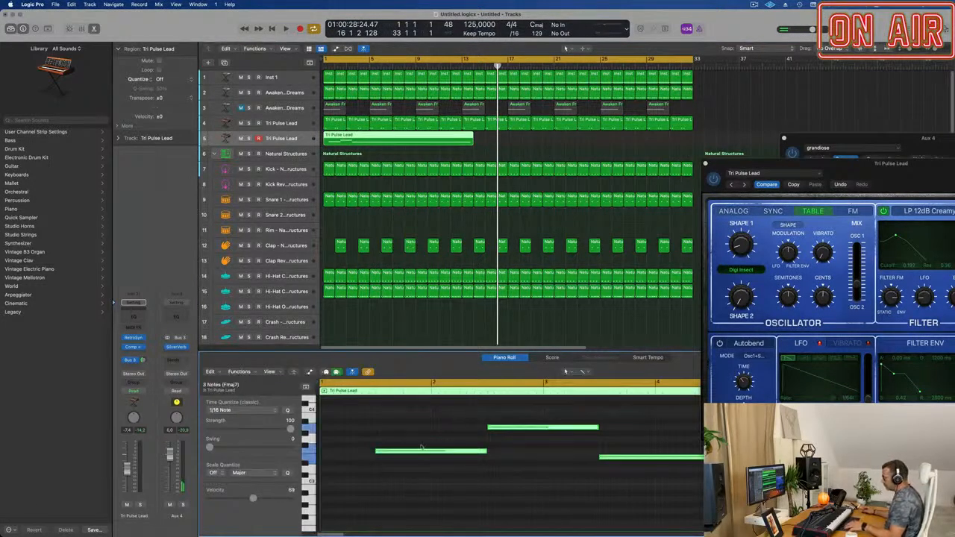
drag(411, 452, 371, 453)
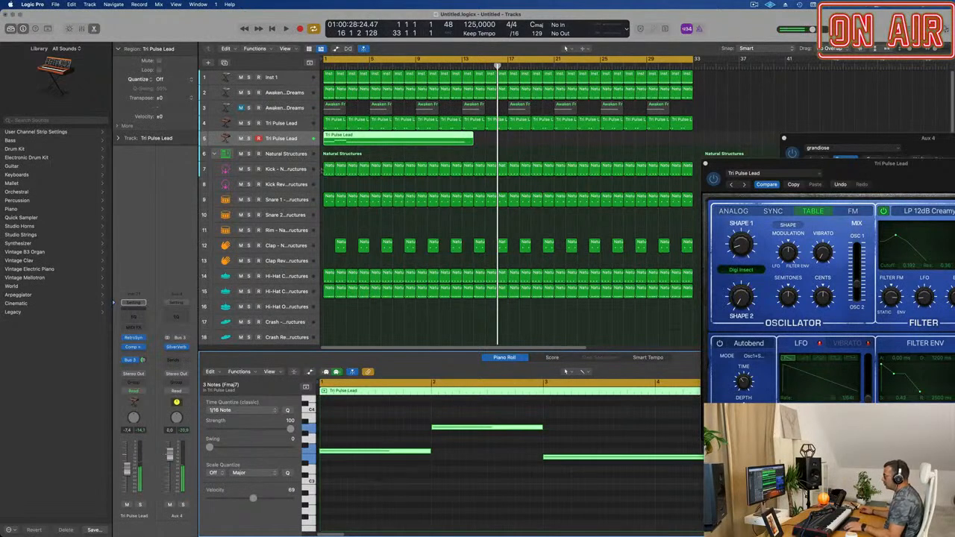
key(space)
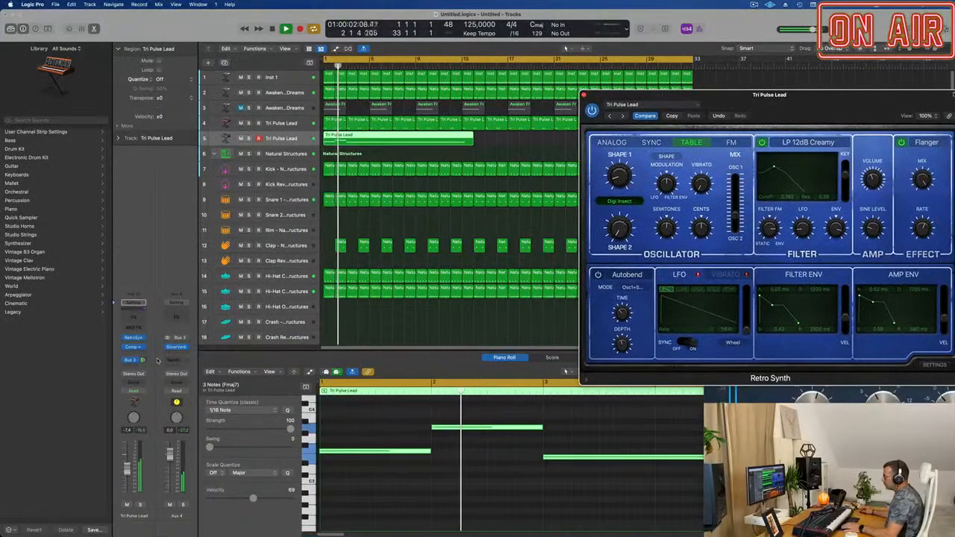
key(space)
Set the lead track's automation mode to Touch and lower the Retro Synth's LFO rate to 1/4d.
click(136, 391)
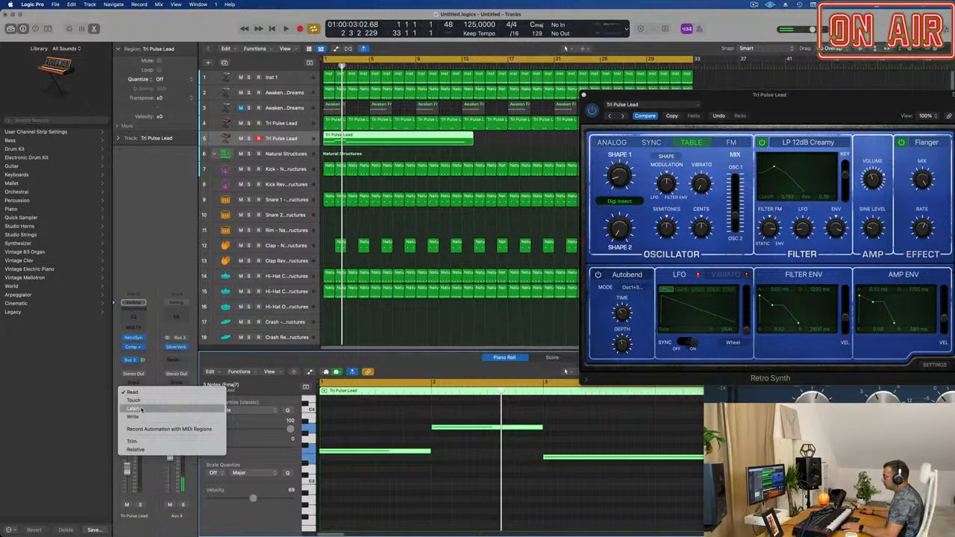
click(144, 406)
drag(659, 96, 547, 98)
key(space)
key(space)
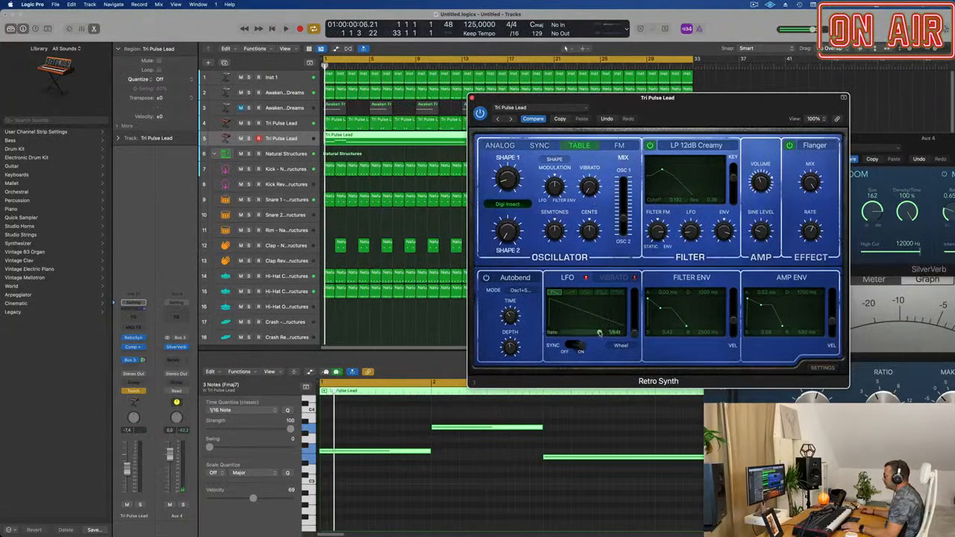
key(space)
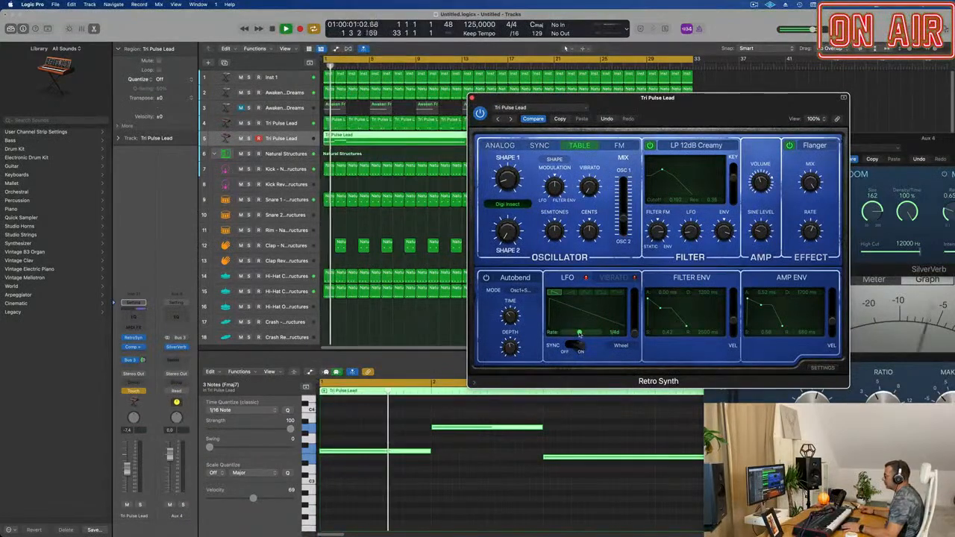
Select all the lead's notes, play the part again and move the synth window clear of the region.
click(440, 450)
key(super+a)
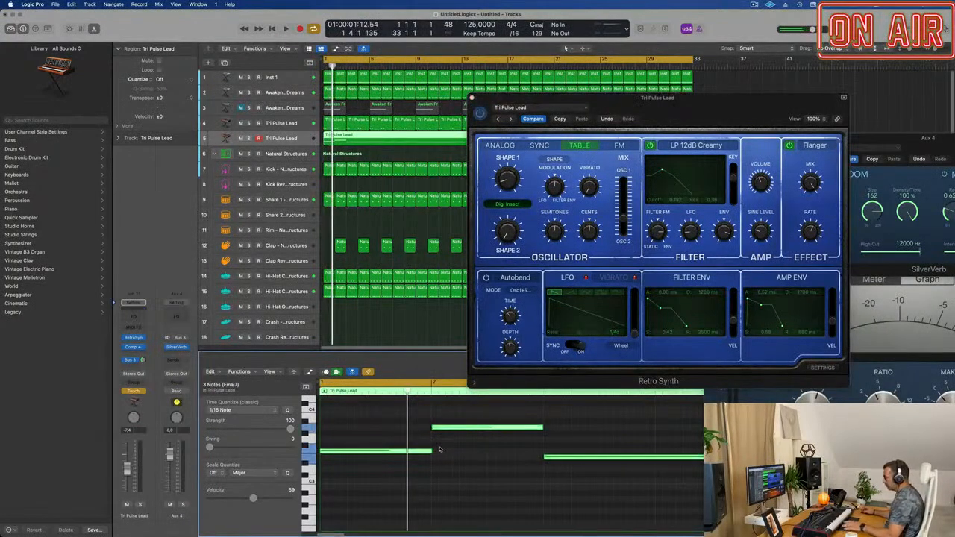
key(space)
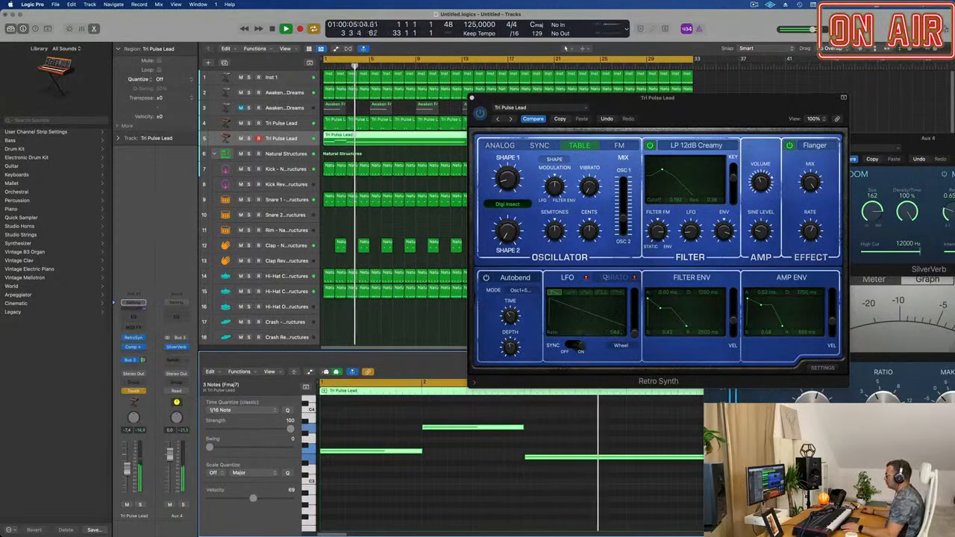
drag(649, 113, 681, 122)
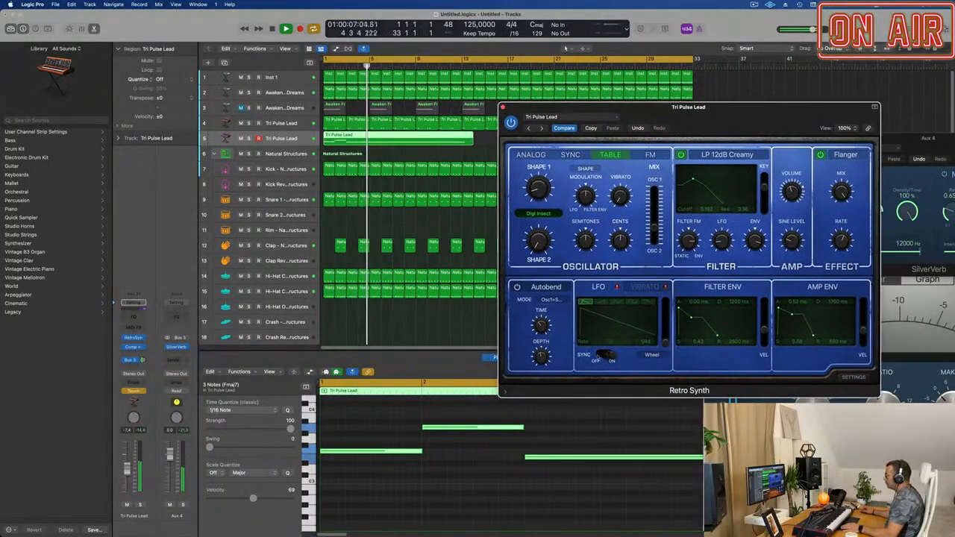
Record a rising and falling LFO rate sweep on the Retro Synth during playback, and replay the lead from the start.
drag(613, 344, 620, 343)
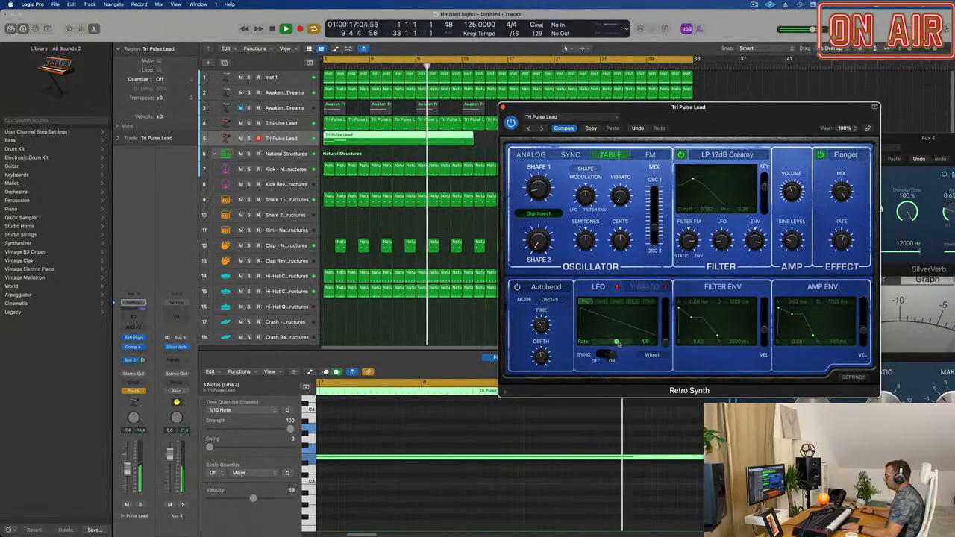
key(Return)
scroll(426, 442, down, 4)
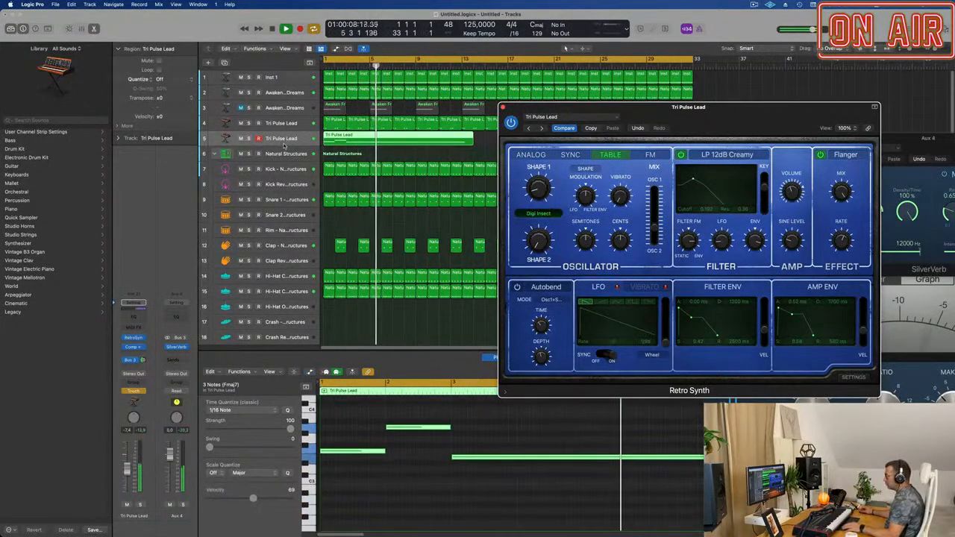
Show the track automation, move the synth window aside and display the lead track's Retro Synth LFO Rate curve.
key(a)
drag(585, 106, 832, 112)
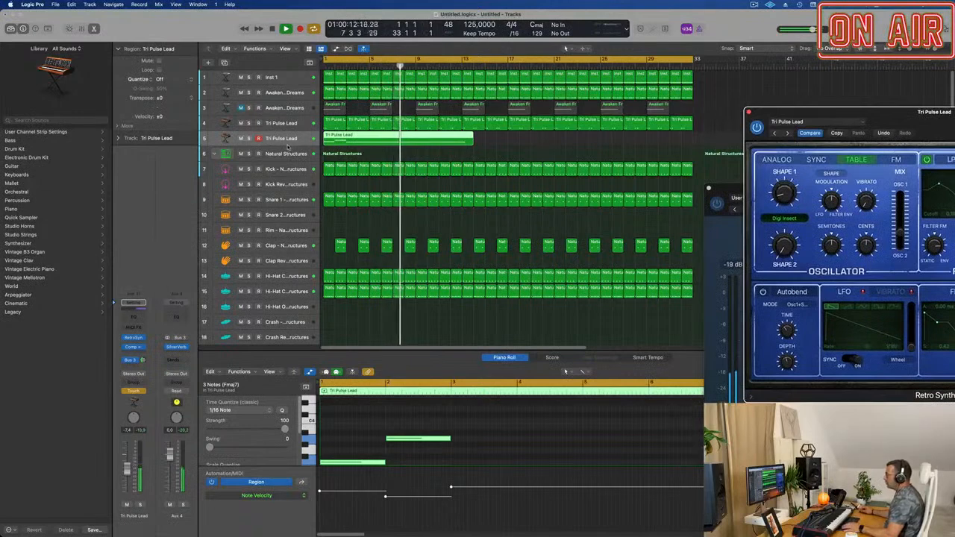
key(super+Down)
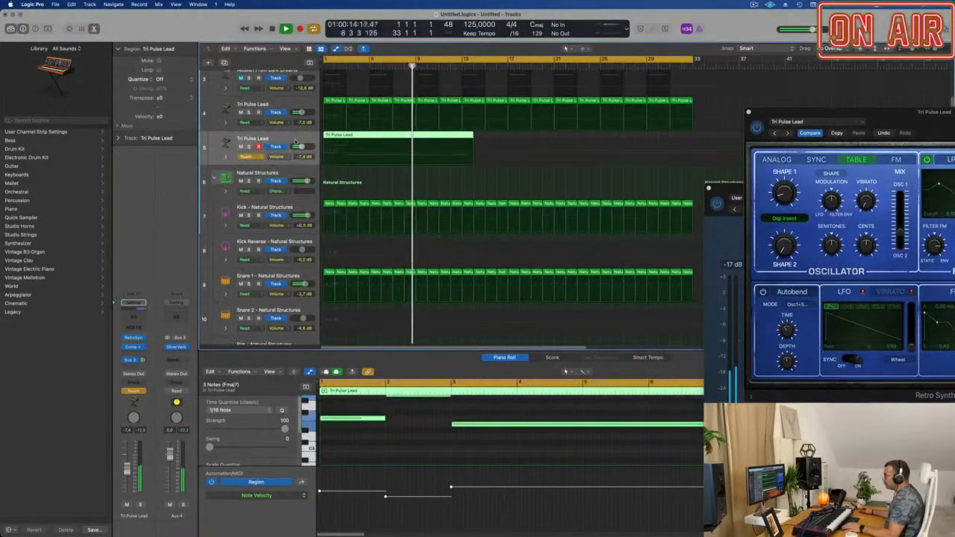
click(274, 157)
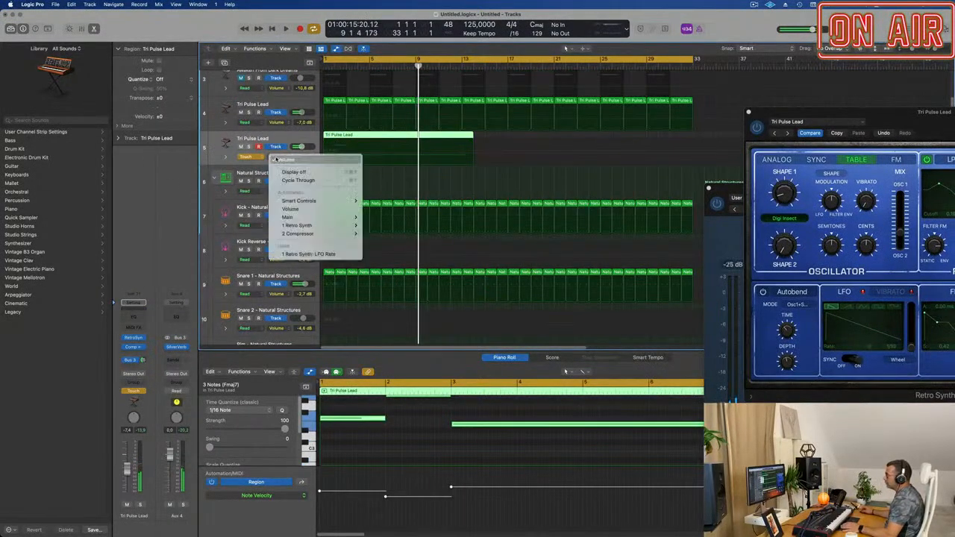
click(308, 253)
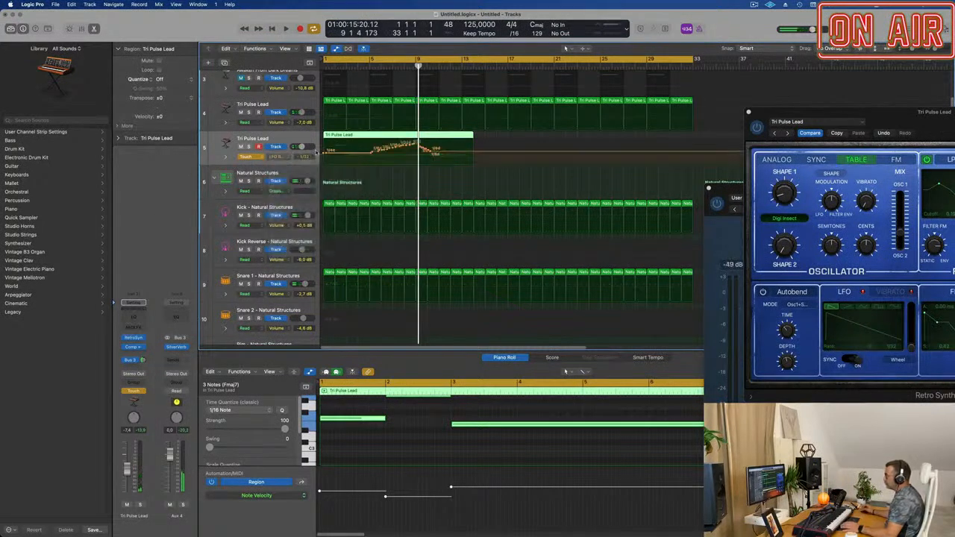
Set the lead track's automation mode to Read, enlarge its track height and play from the start.
click(248, 156)
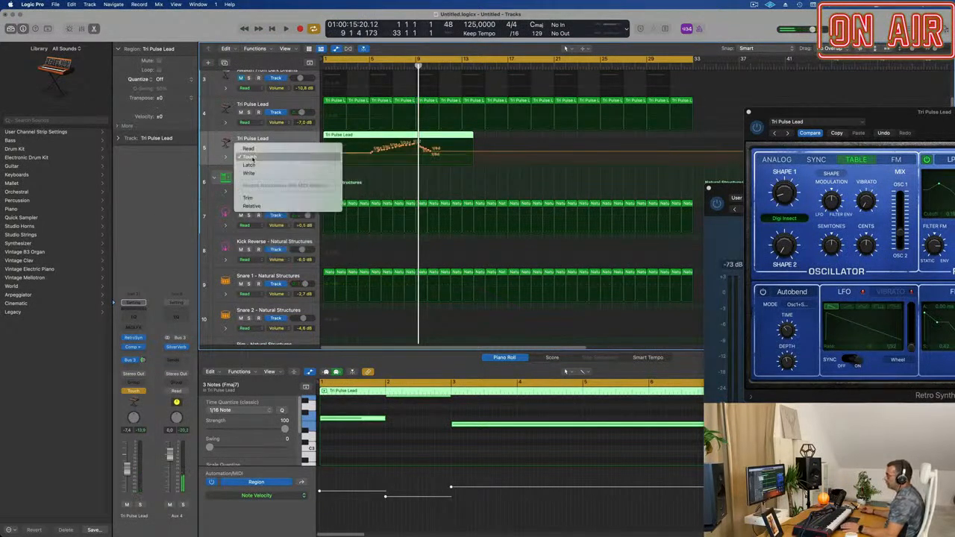
click(249, 149)
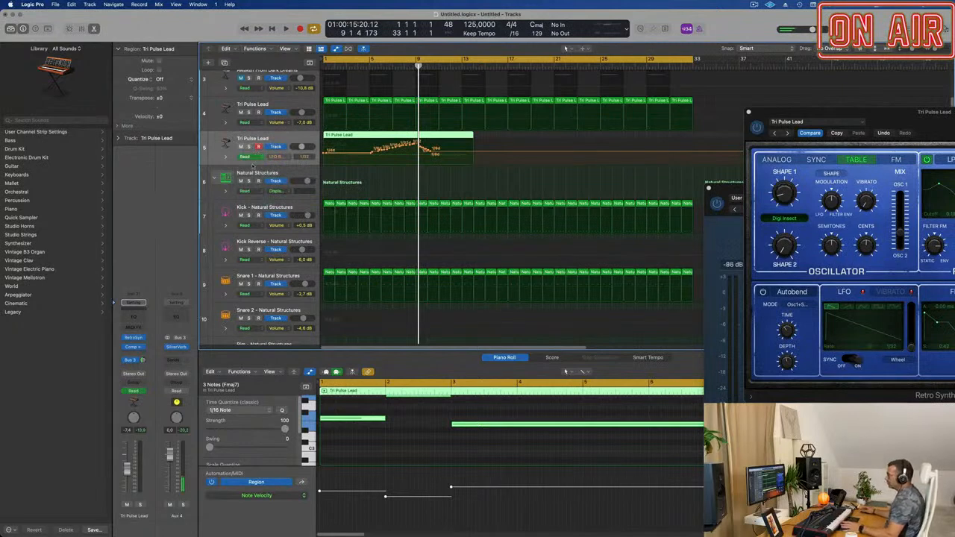
drag(261, 165, 261, 268)
key(space)
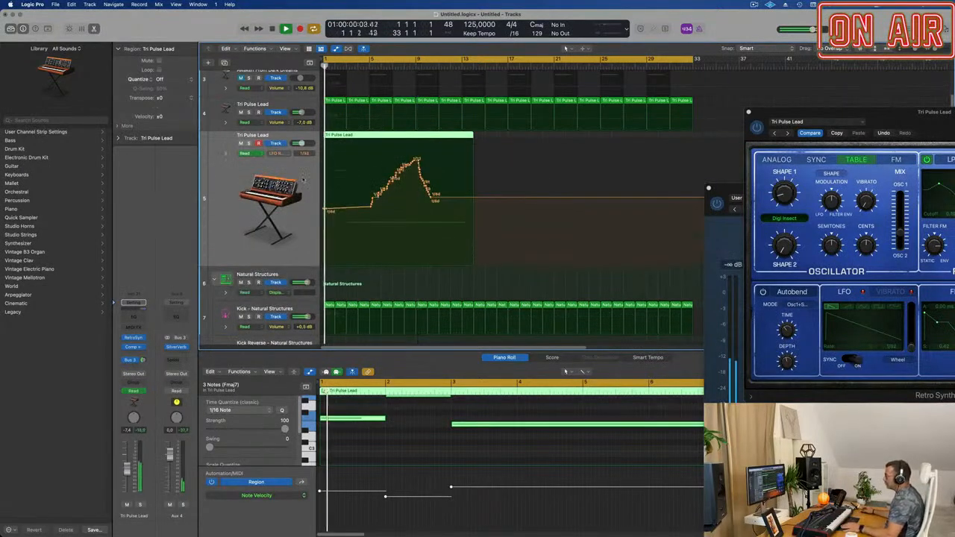
Add LFO Rate automation points: 1/4 near the end of bar 1, a higher peak around bar 3 and 1/4d at bar 4.
key(super+Right)
key(super+Right)
key(super+Right)
key(super+Left)
click(351, 211)
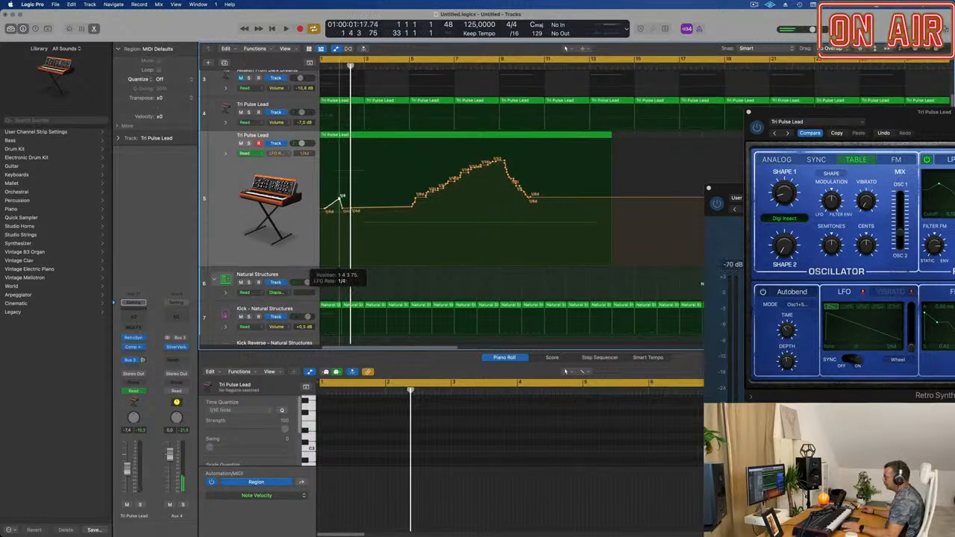
key(space)
key(super+Right)
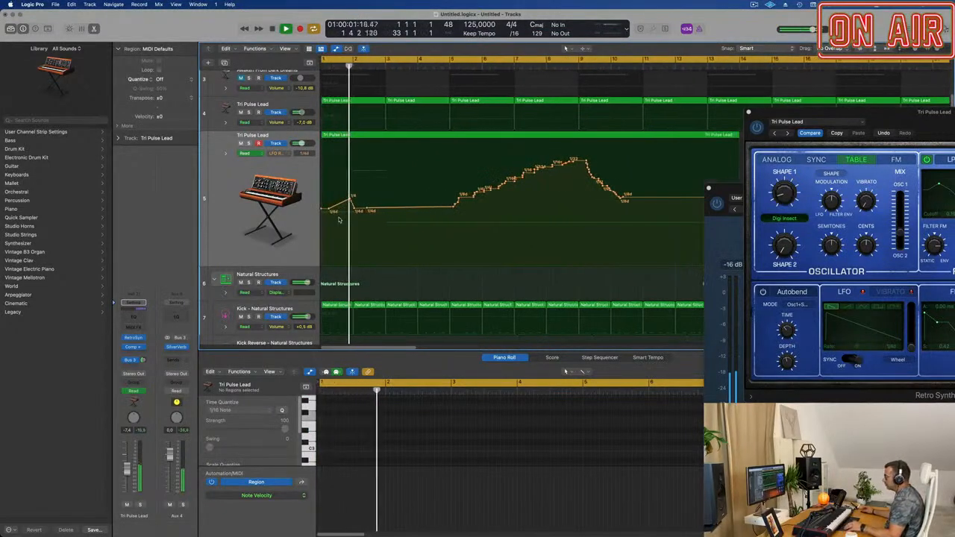
drag(364, 208, 385, 188)
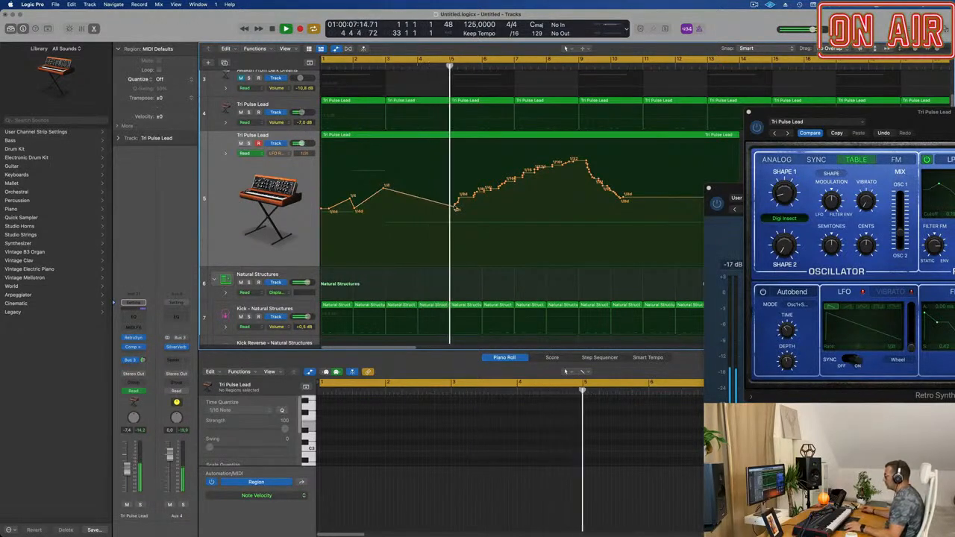
drag(422, 202, 422, 207)
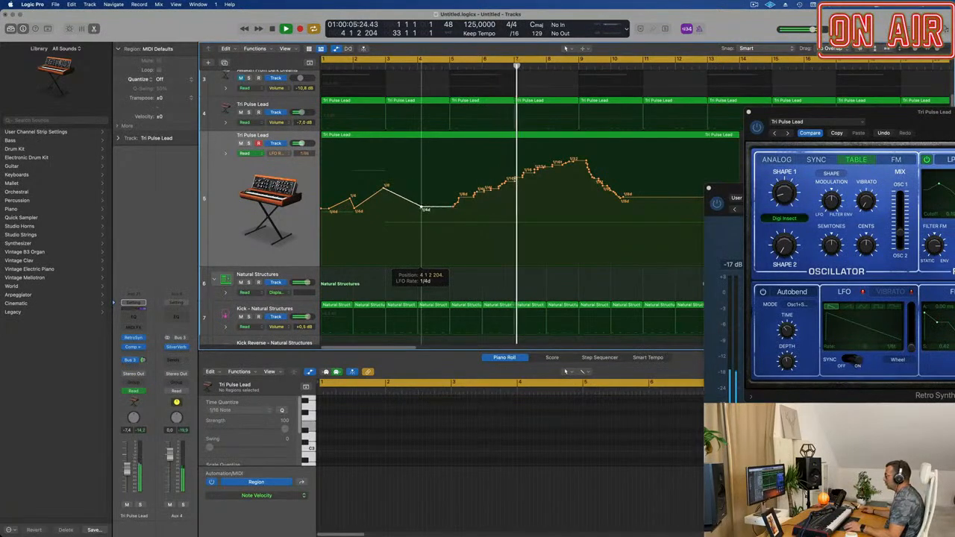
Extend the falling end of the LFO Rate curve with a slope down to 1/2 at about bar 13.
scroll(507, 205, down, 5)
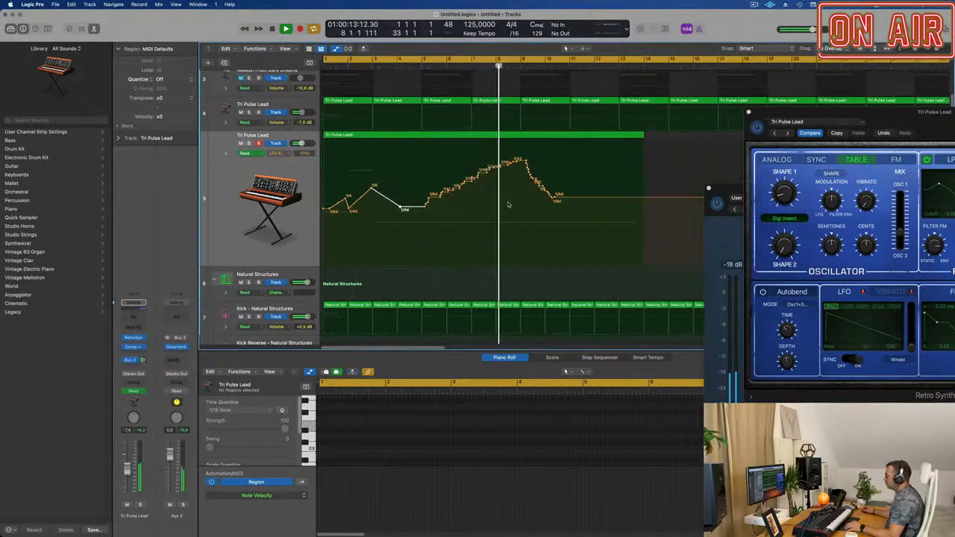
scroll(494, 206, up, 5)
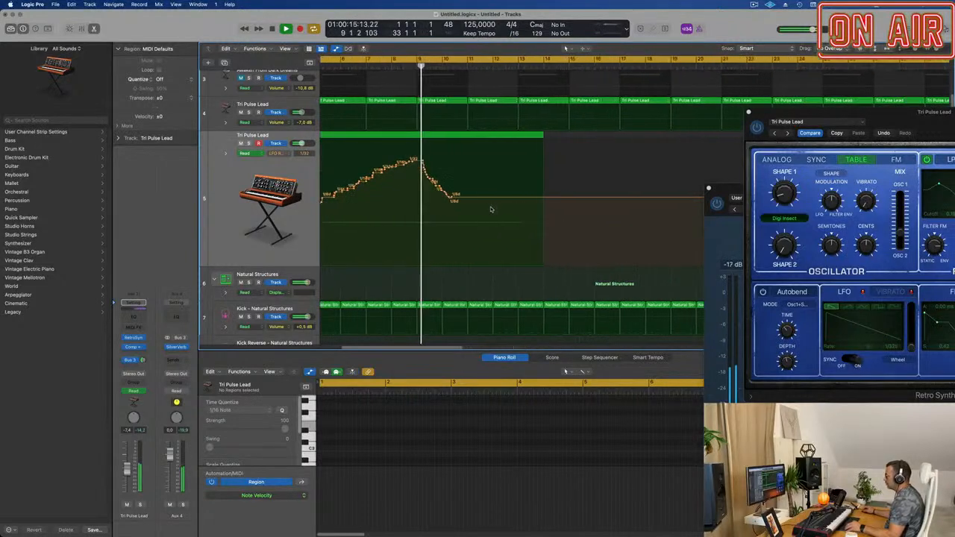
drag(453, 199, 523, 216)
key(super+Left)
key(super+Left)
key(super+Left)
key(super+Left)
key(super+Left)
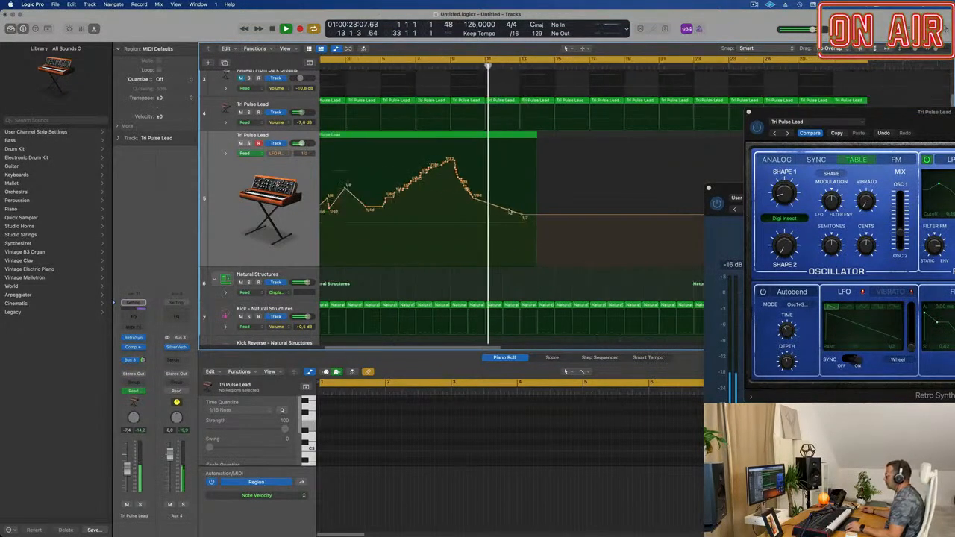
Play the automated lead from the start and bring the Retro Synth window back over the arrangement.
key(Return)
key(super+Right)
key(super+Right)
key(super+Right)
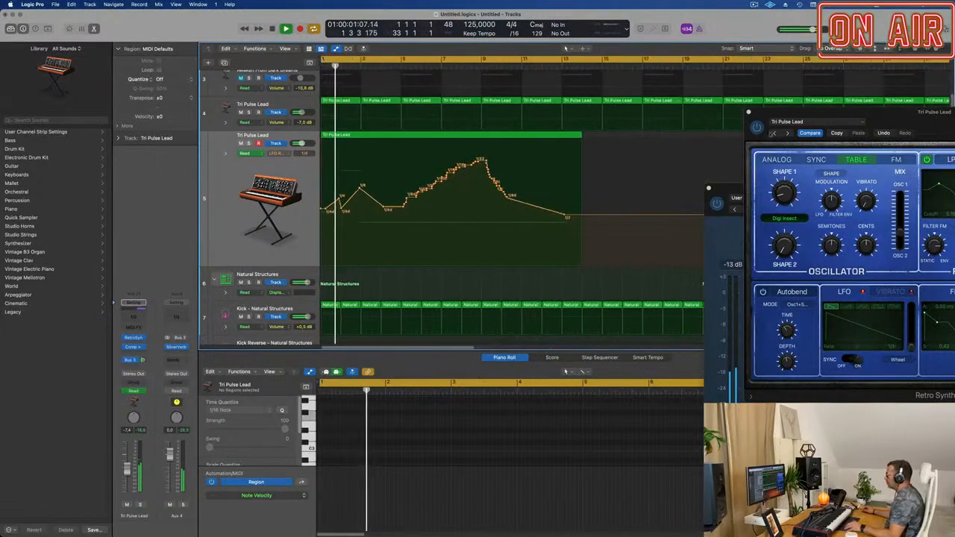
drag(875, 114, 634, 198)
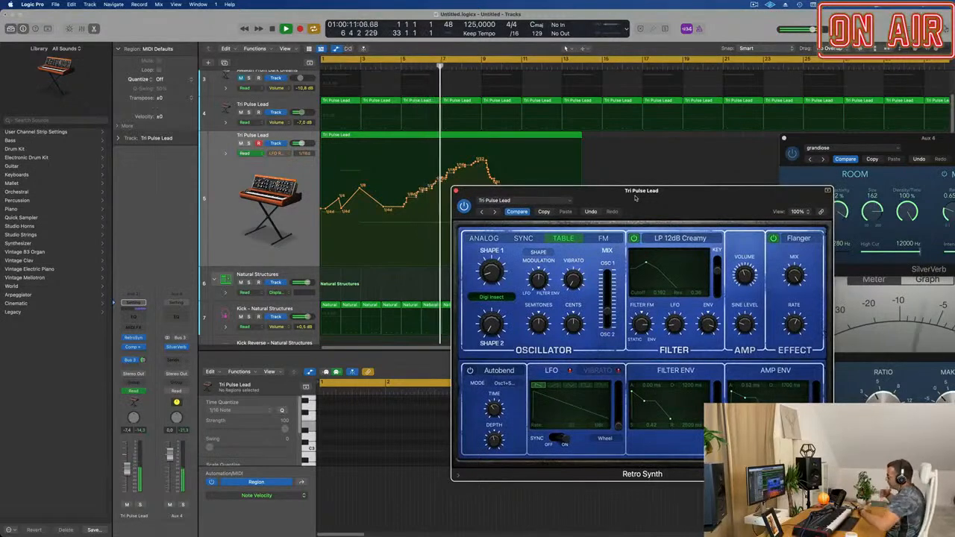
drag(634, 198, 599, 238)
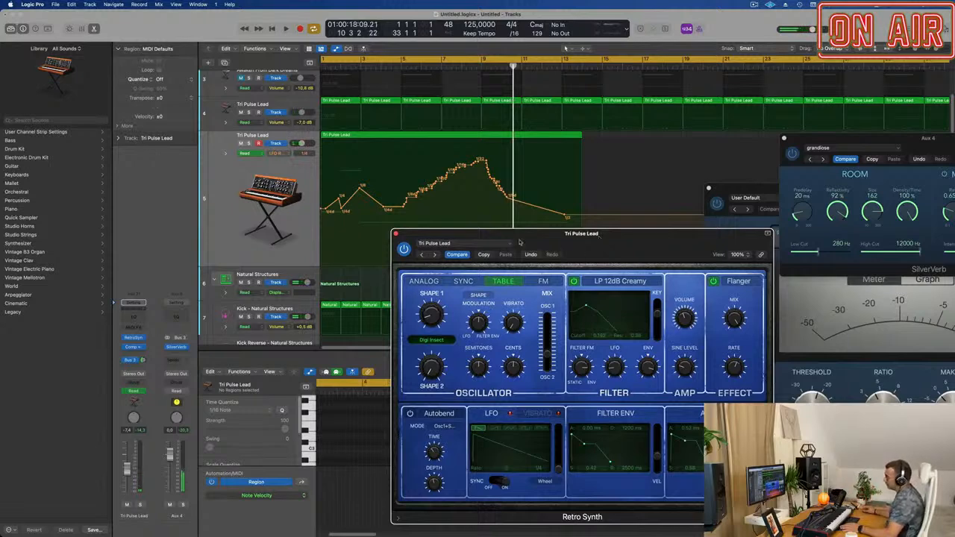
Switch the Retro Synth oscillator to Analog, replay the part and move the window clear of the automation curve.
click(415, 281)
key(space)
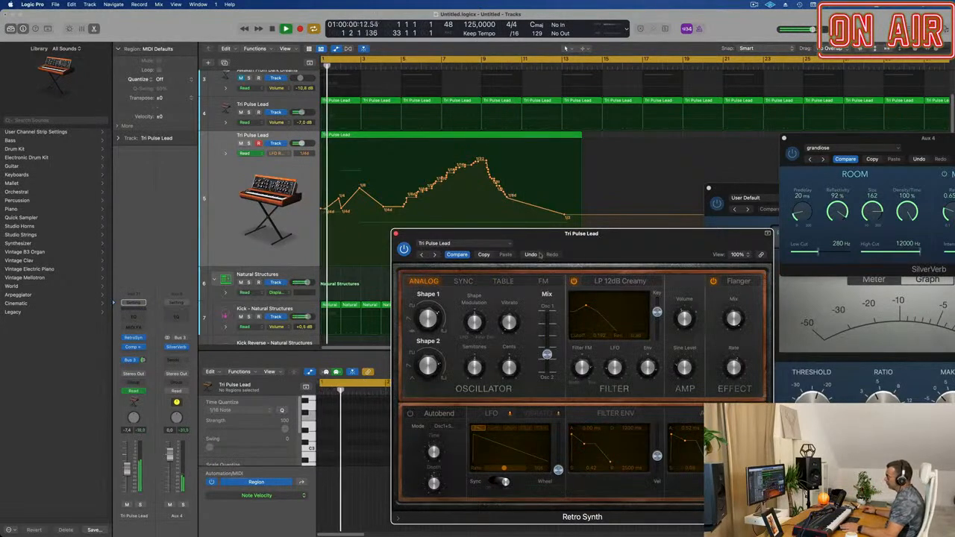
drag(617, 241, 547, 224)
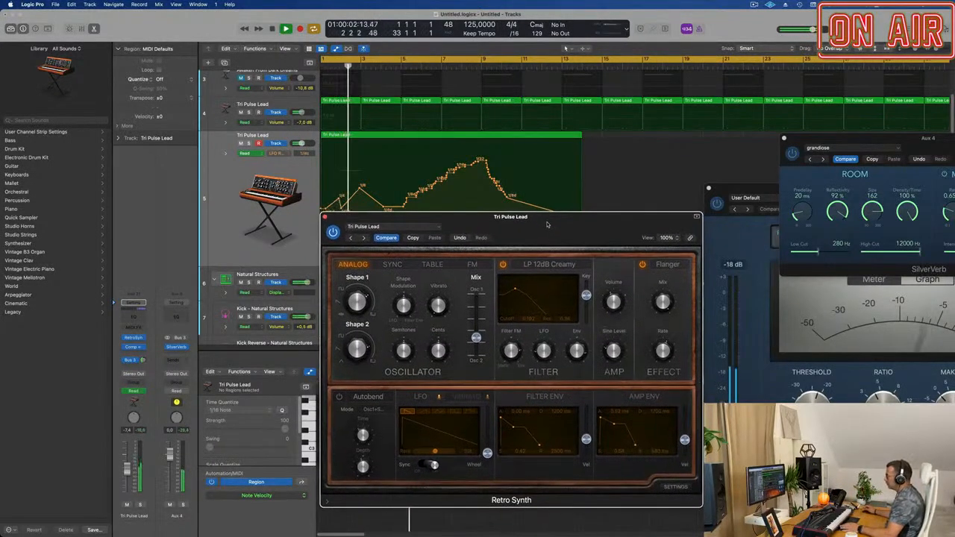
drag(549, 224, 565, 281)
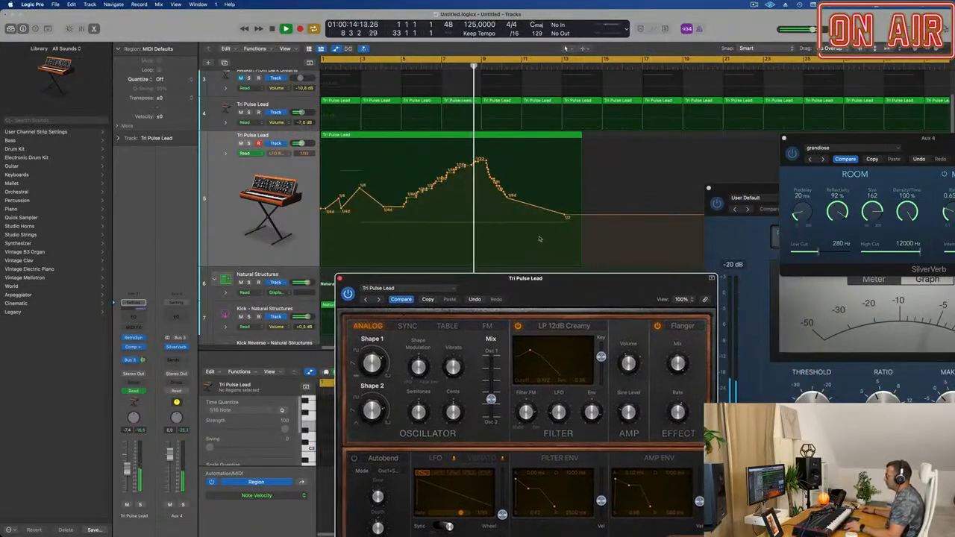
Split the lead region at bar 13 with the Split option for crossing notes, and remove the leftover end.
scroll(520, 166, down, 1)
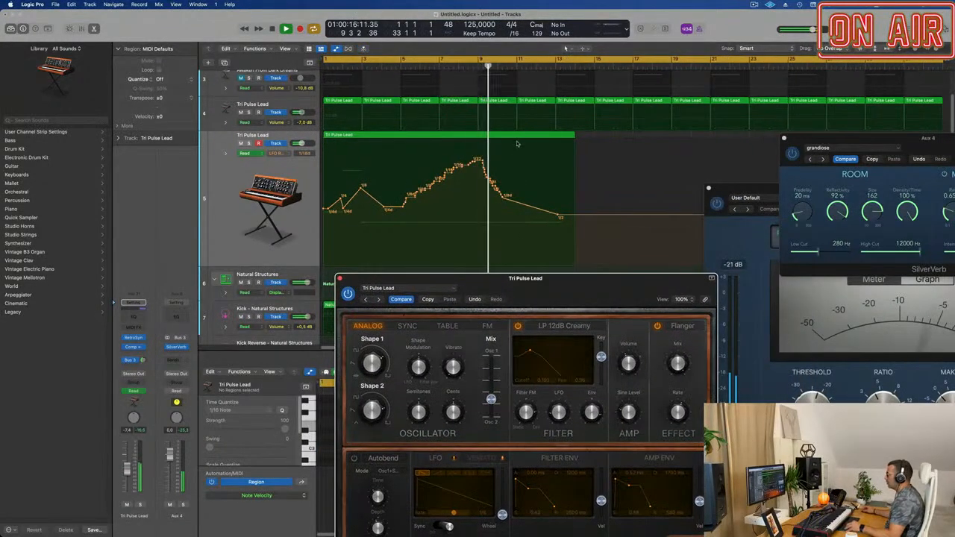
scroll(516, 144, down, 2)
scroll(488, 139, up, 4)
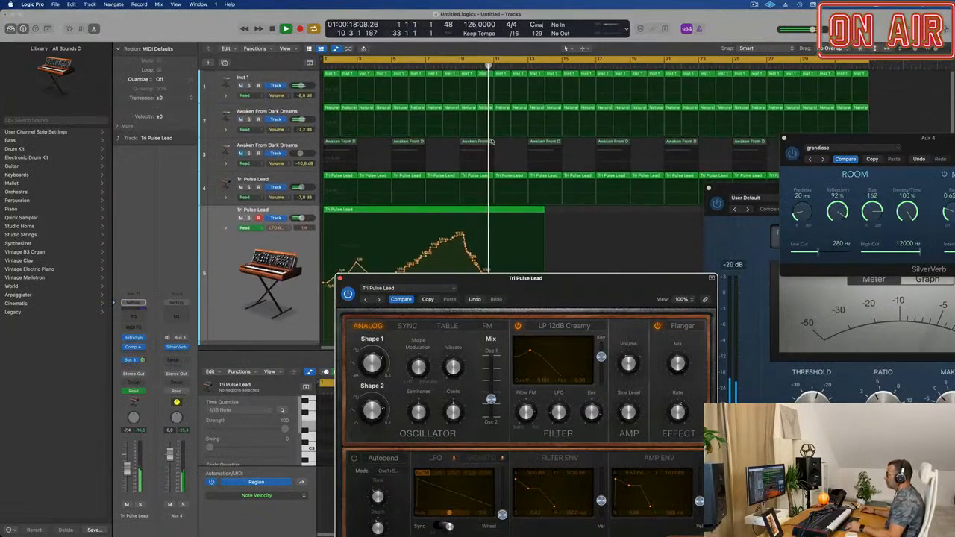
scroll(480, 146, down, 2)
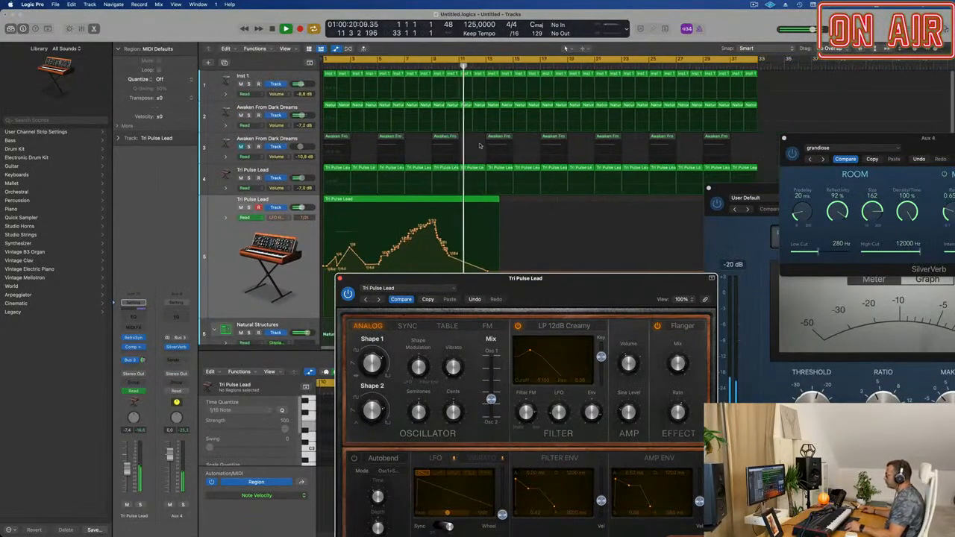
scroll(489, 144, down, 3)
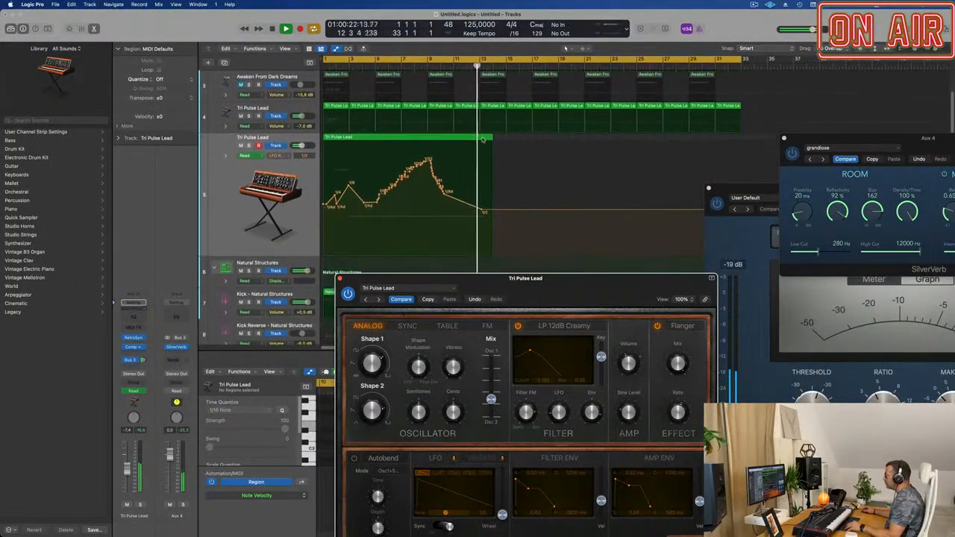
click(480, 139)
key(space)
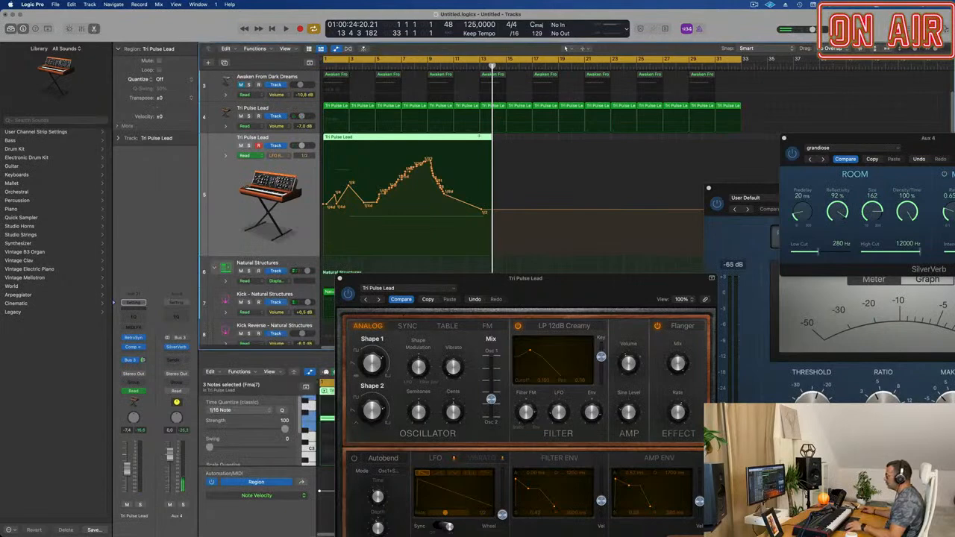
click(479, 138)
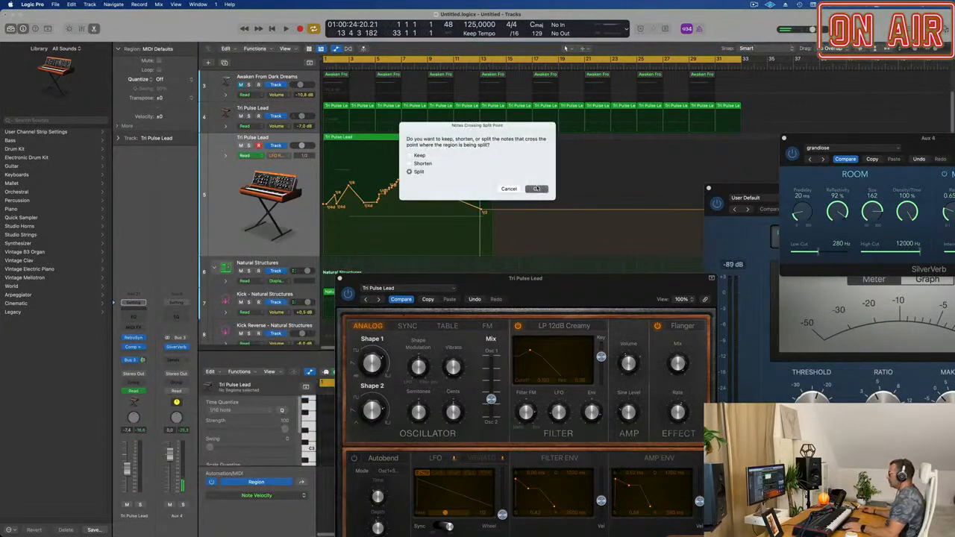
click(535, 189)
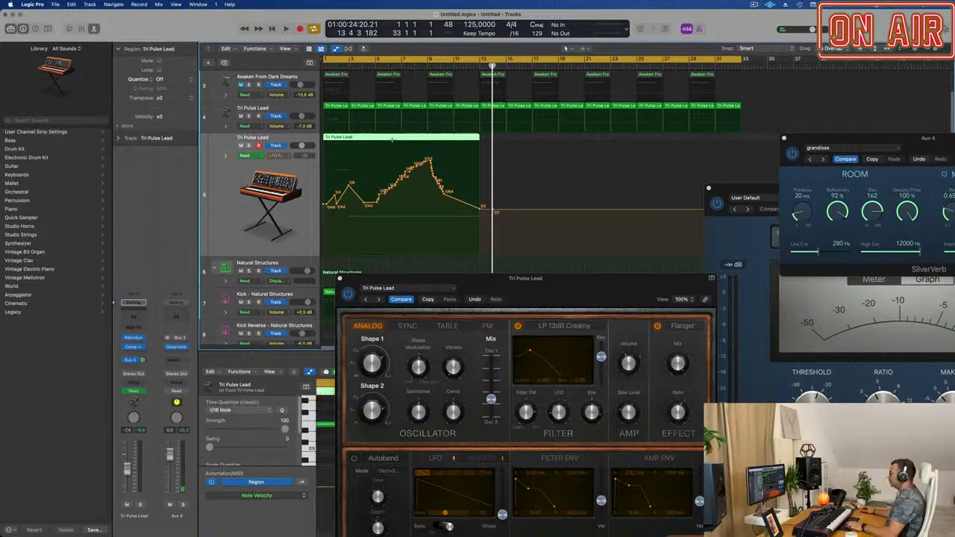
Repeat the lead region once and move the copy with its automation to start at bar 17.
key(super+r)
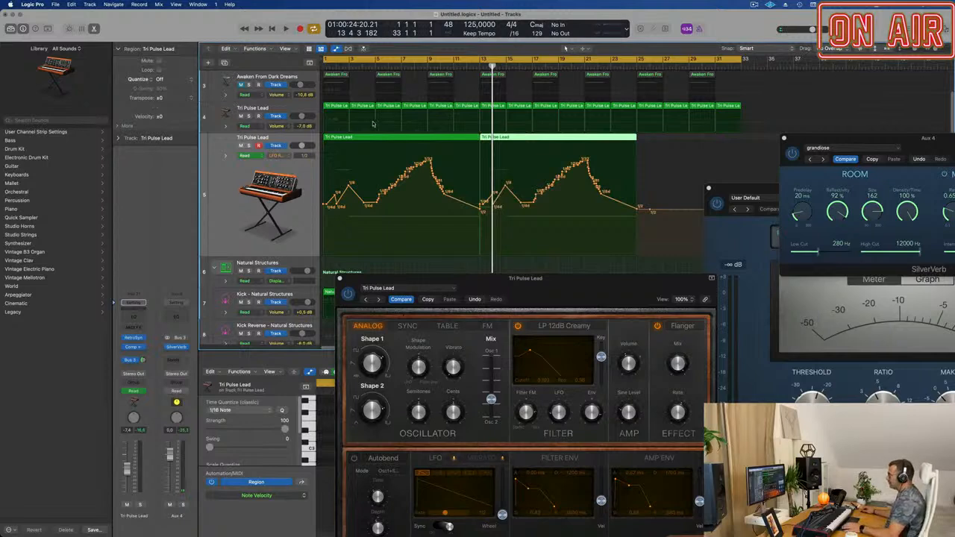
key(space)
key(super+Left)
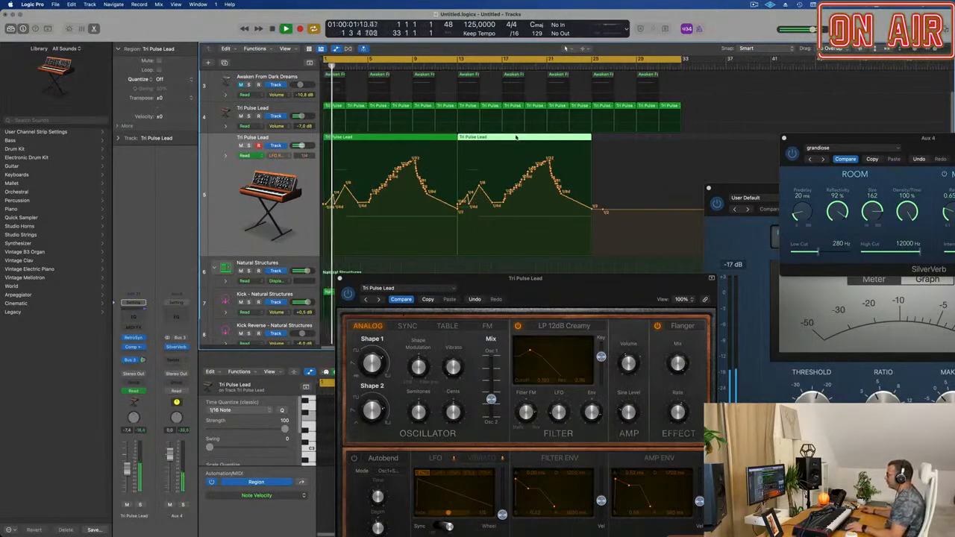
drag(529, 139, 572, 140)
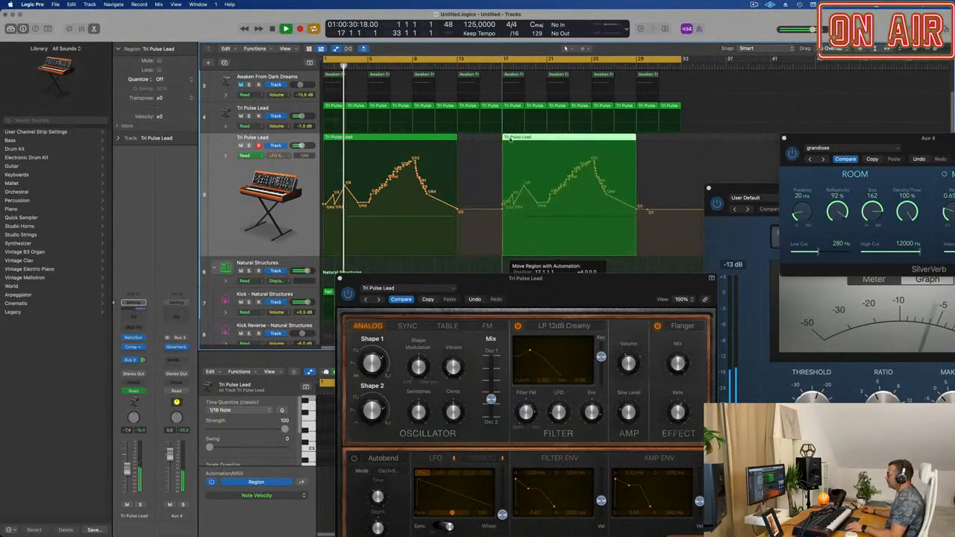
key(super+Left)
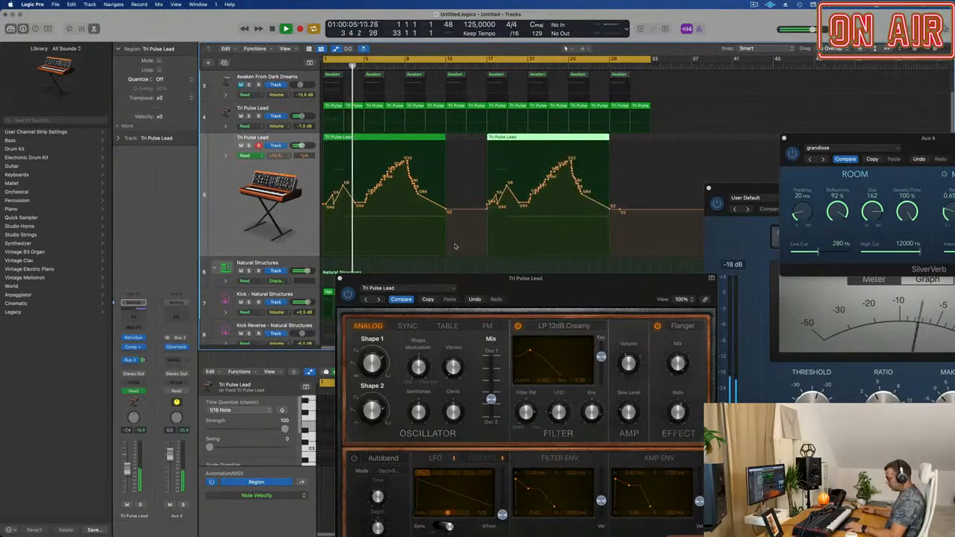
Hide the piano roll and place the Retro Synth window so that all its controls are accessible.
key(x)
key(x)
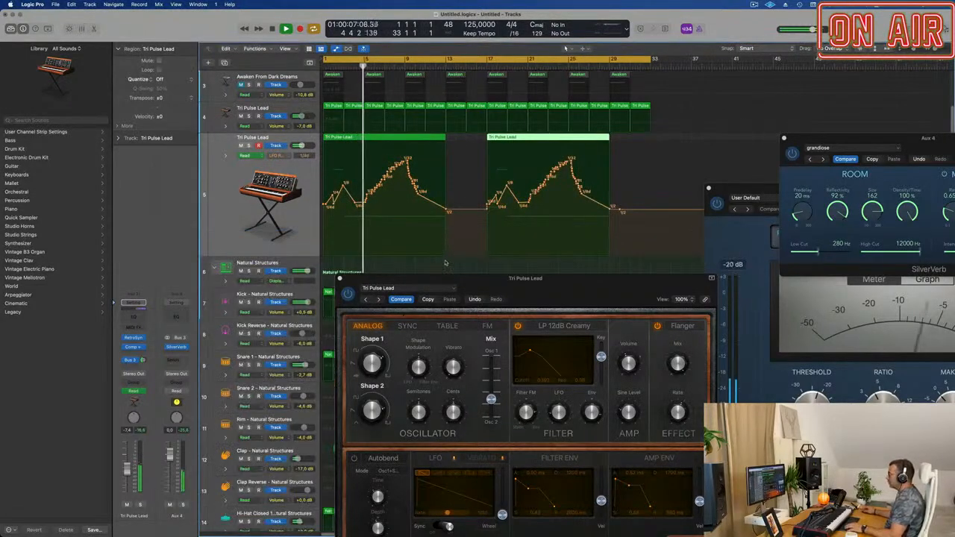
drag(500, 284, 695, 146)
drag(808, 147, 694, 143)
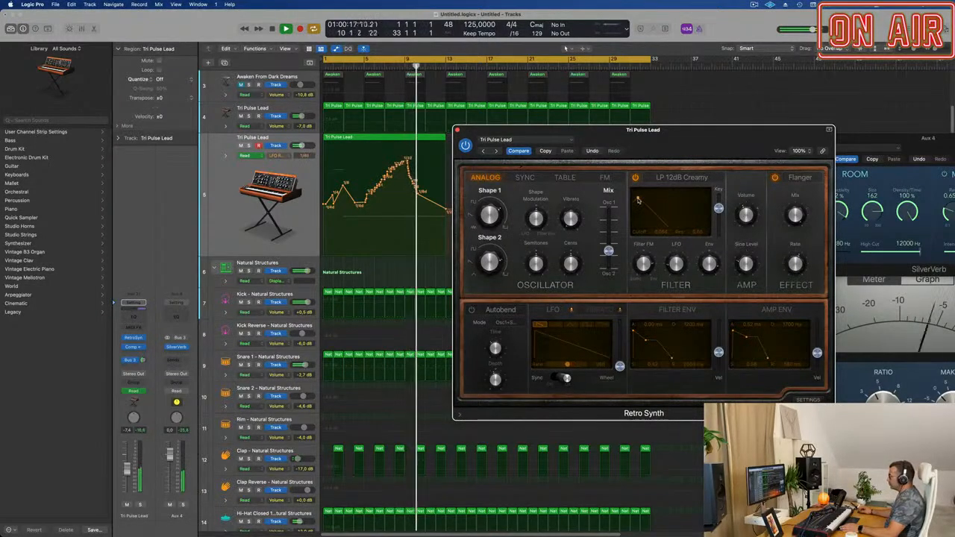
Replay the lead from the start, set oscillator Shape 1 to 50 %, and move the Retro Synth window off the first region's automation.
key(Return)
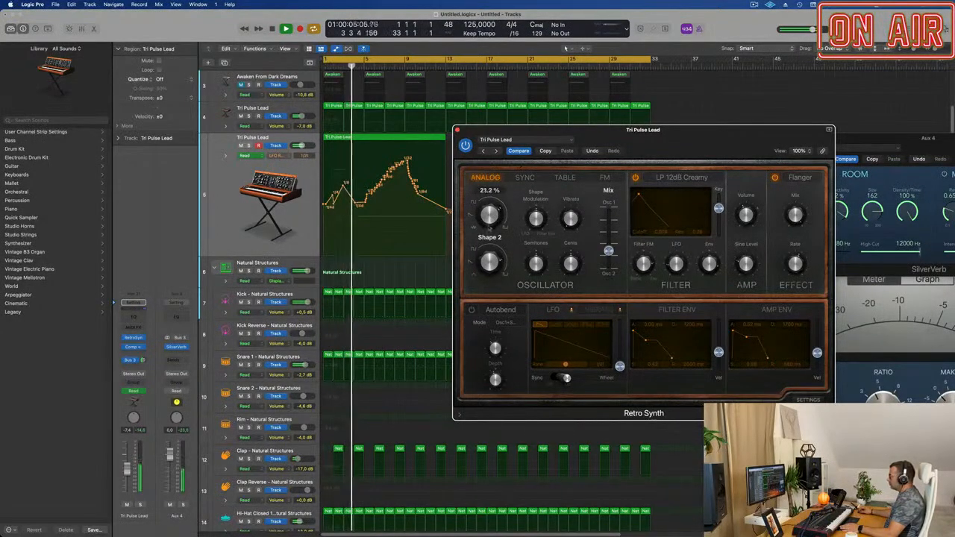
key(Return)
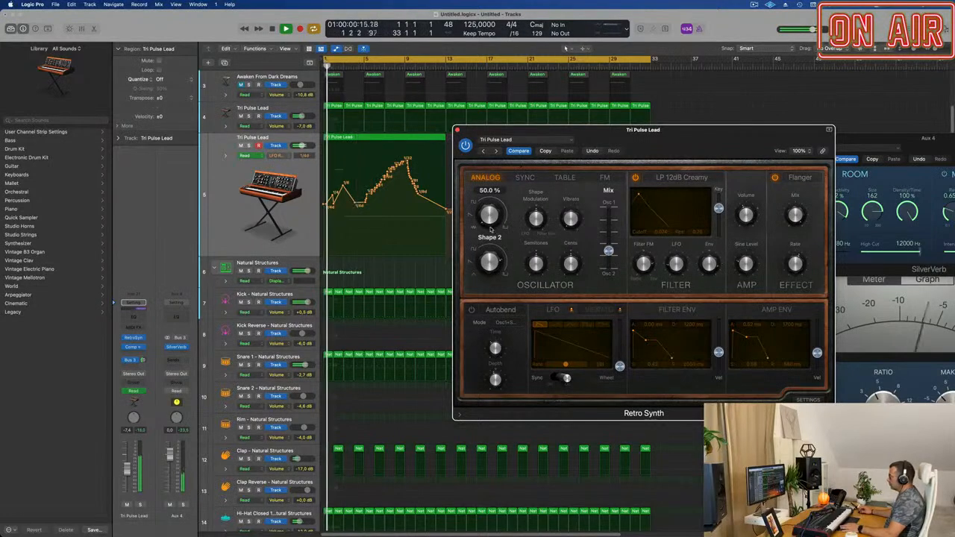
drag(700, 140, 766, 142)
click(236, 217)
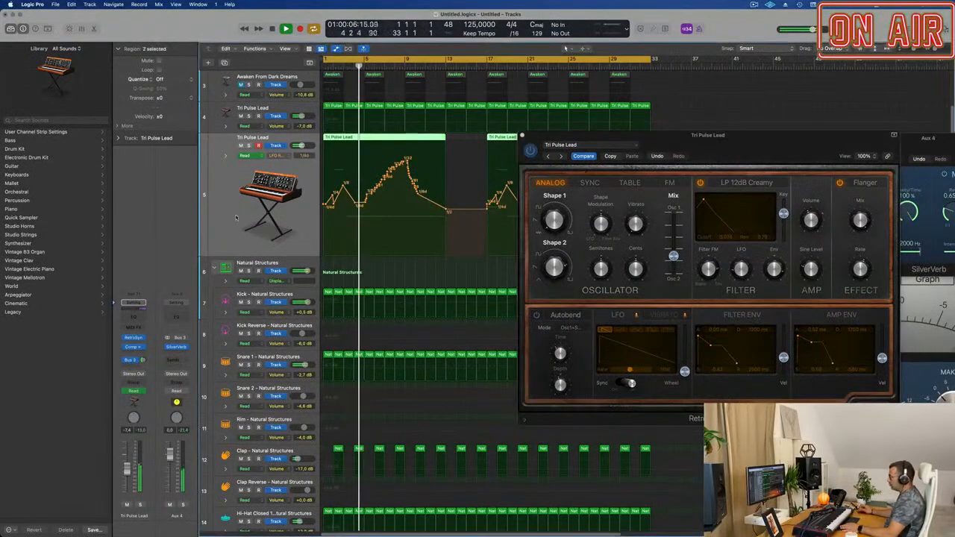
Add a send from the second Tri Pulse Lead to Bus 1 (Delay) and adjust its send level during playback.
click(127, 370)
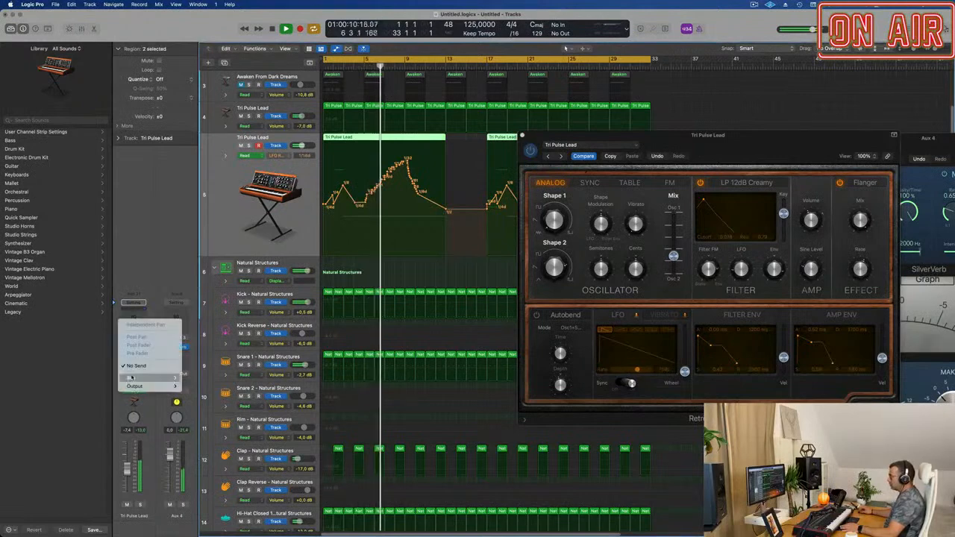
mouse_move(160, 377)
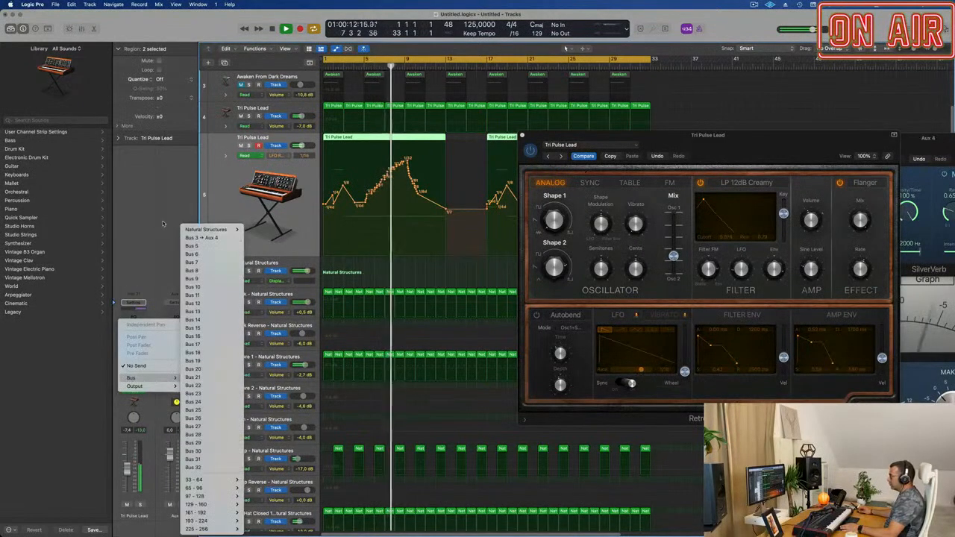
click(207, 252)
click(134, 371)
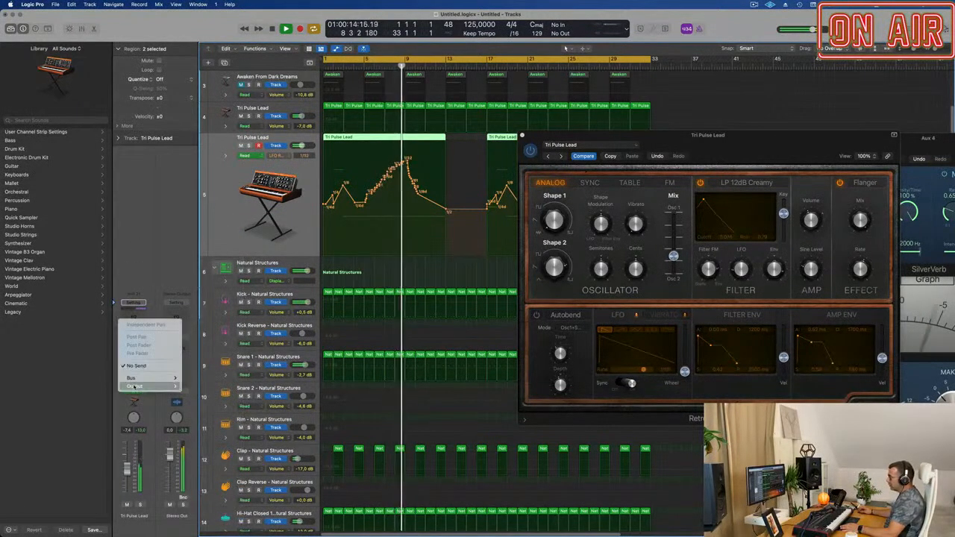
mouse_move(168, 379)
mouse_move(224, 230)
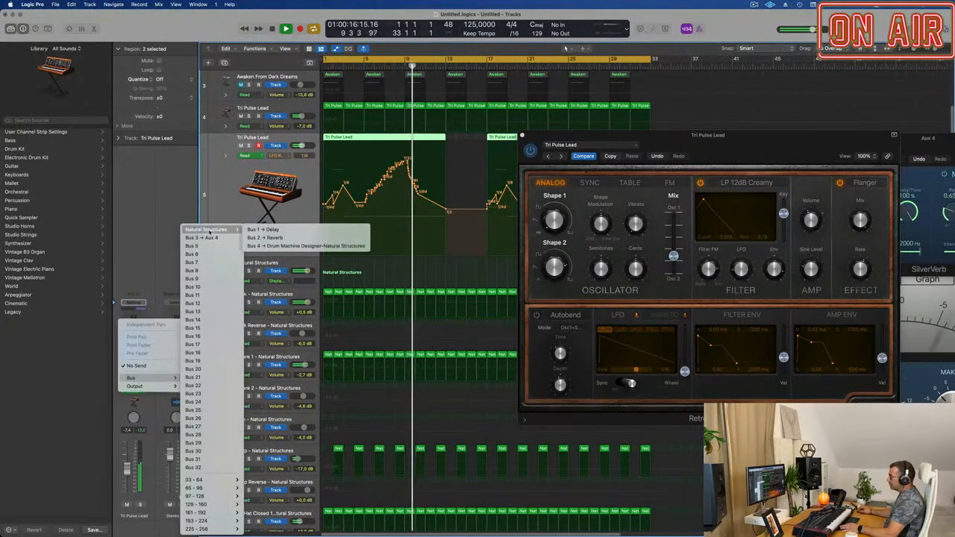
click(304, 232)
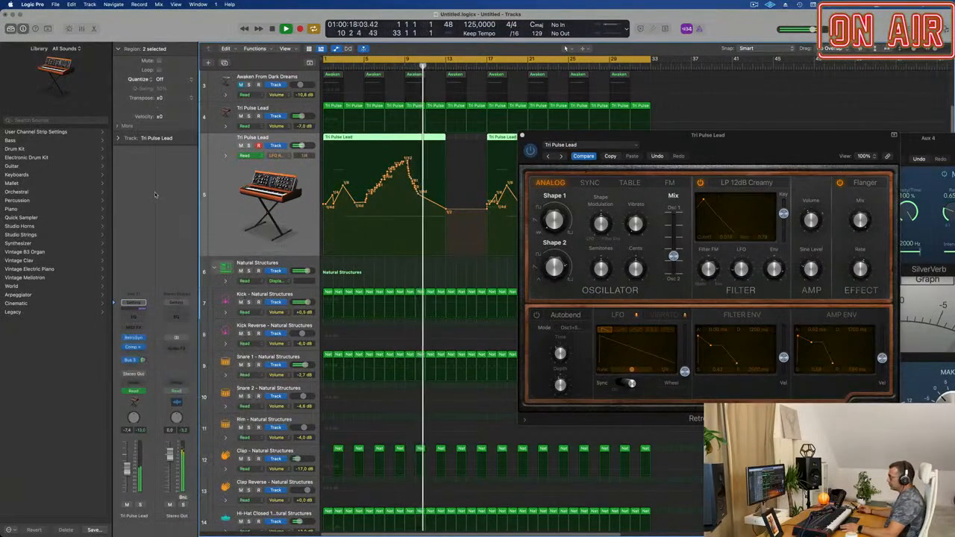
key(space)
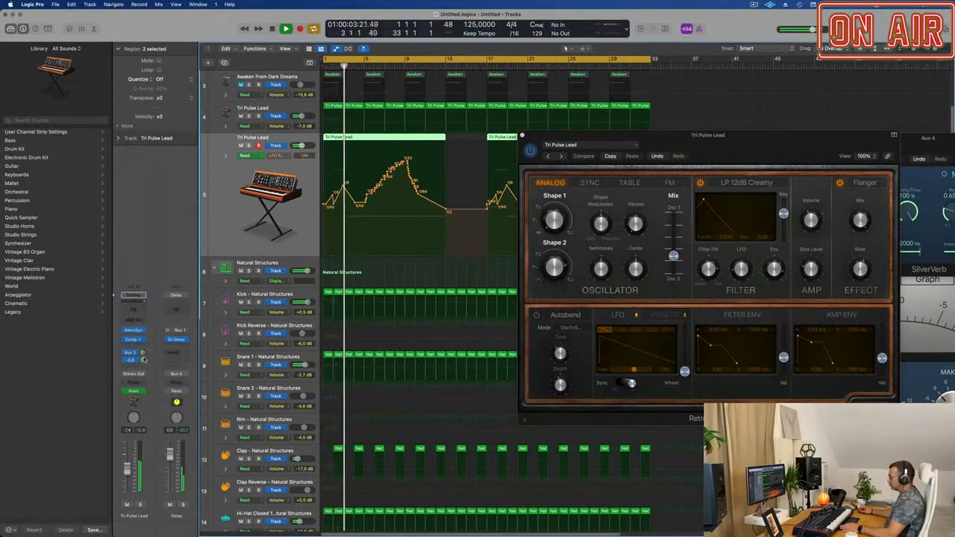
drag(144, 360, 144, 370)
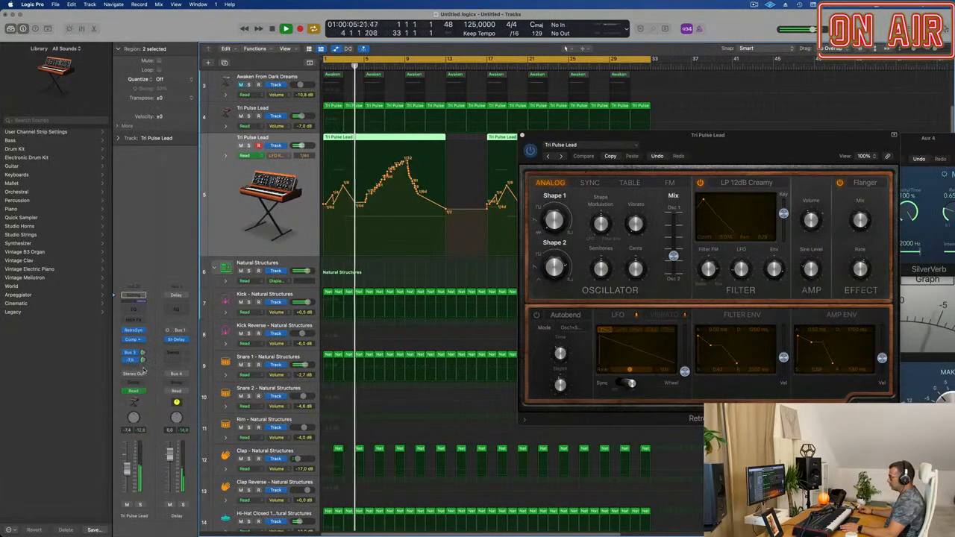
Adjust the Flanger mix on the second lead's Retro Synth and close the synth window.
drag(792, 147, 869, 129)
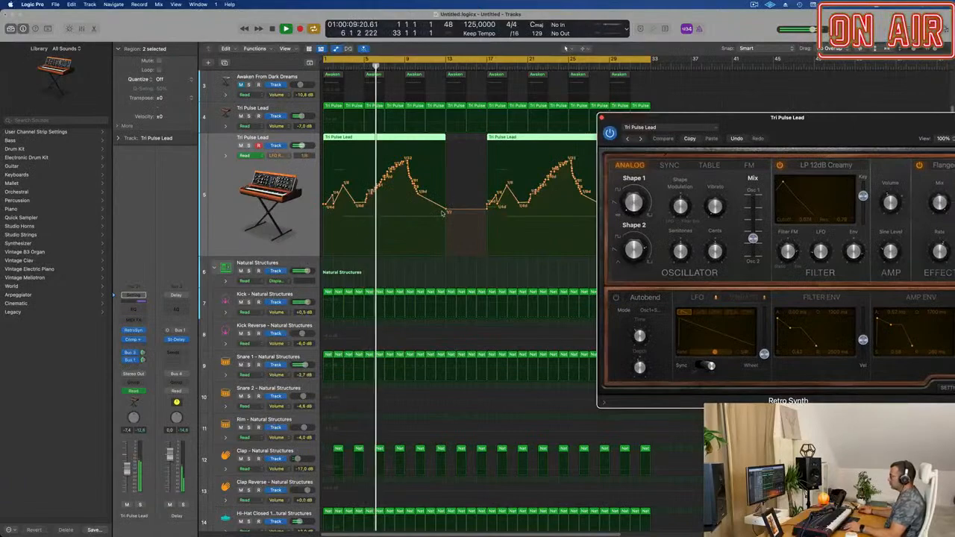
scroll(451, 213, down, 1)
scroll(451, 213, up, 3)
scroll(450, 213, up, 4)
scroll(450, 212, down, 1)
drag(800, 126, 705, 150)
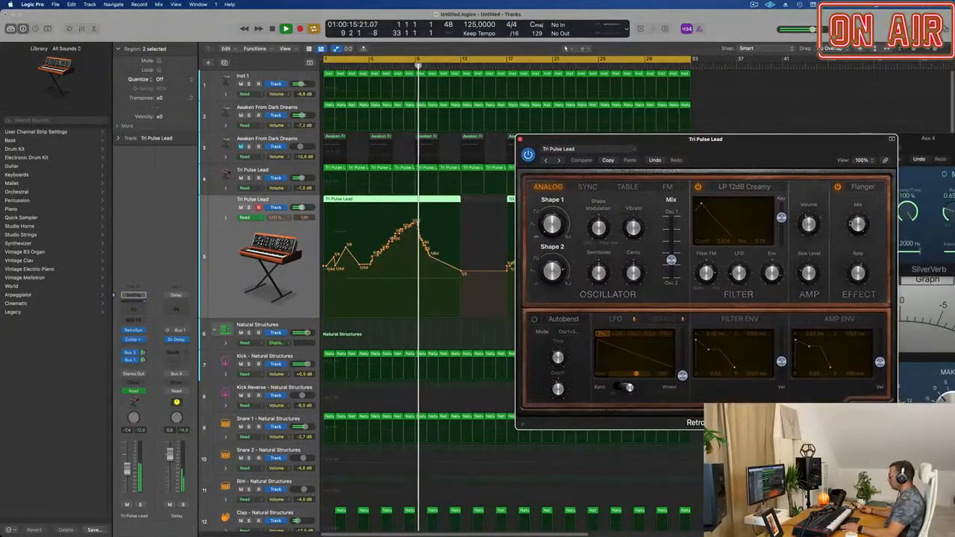
drag(852, 246, 862, 208)
click(754, 5)
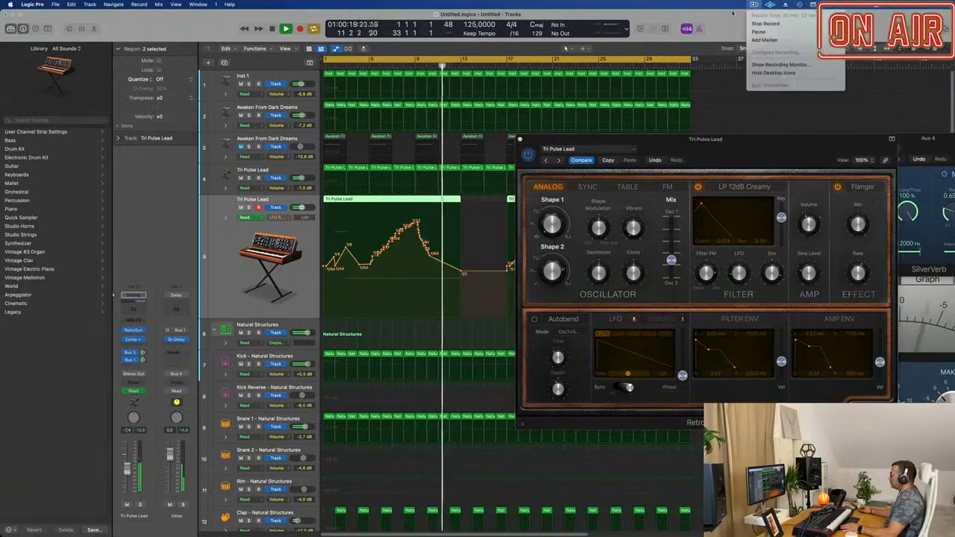
click(731, 16)
mouse_move(751, 143)
mouse_down()
mouse_move(663, 158)
mouse_move(763, 148)
mouse_move(753, 147)
mouse_up()
click(525, 144)
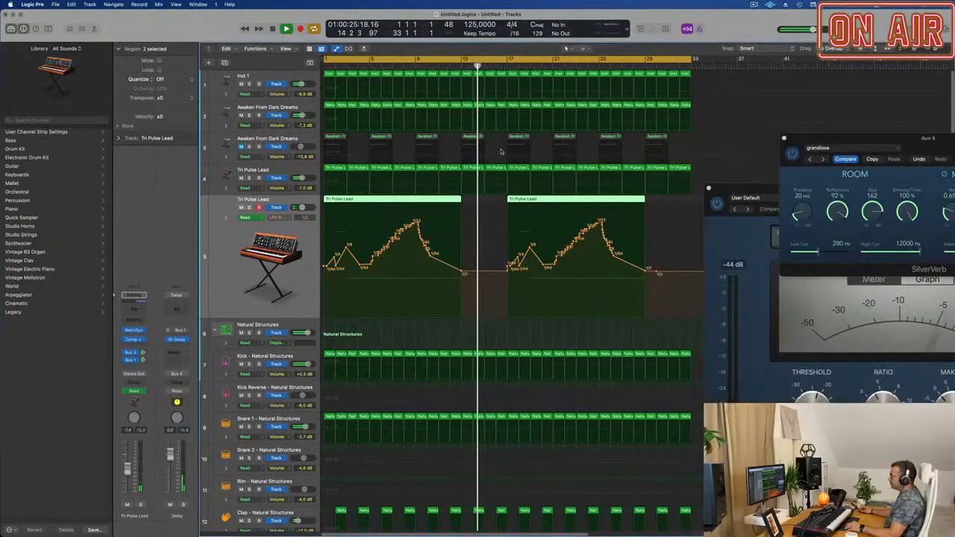
Unmute the second Awaken From Dark Dreams track and compare the groove from the start with the second lead muted and unmuted.
key(super+Left)
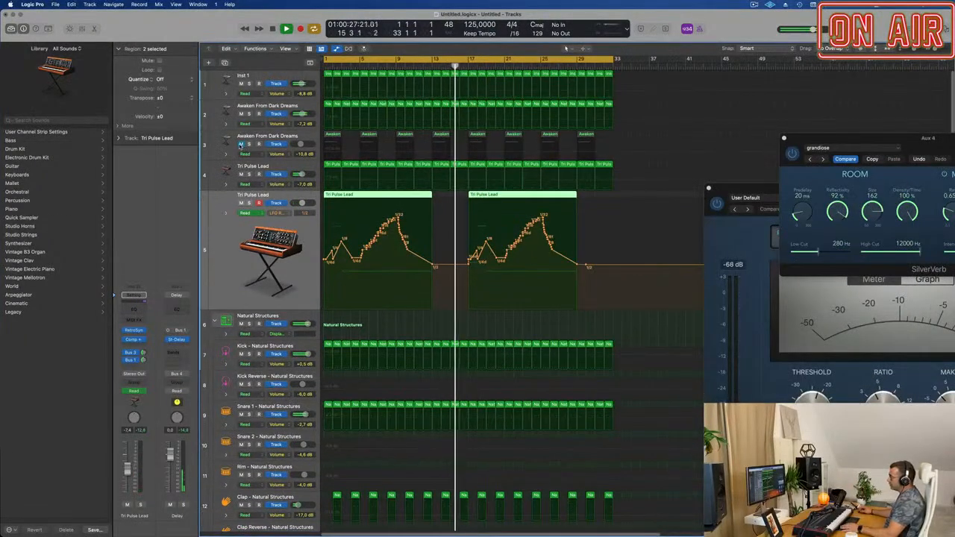
key(Return)
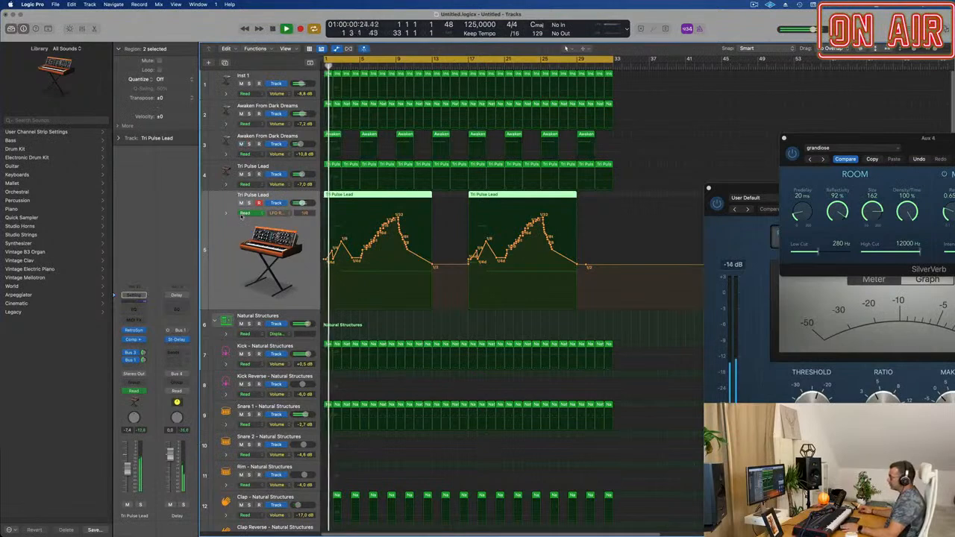
click(241, 203)
key(Return)
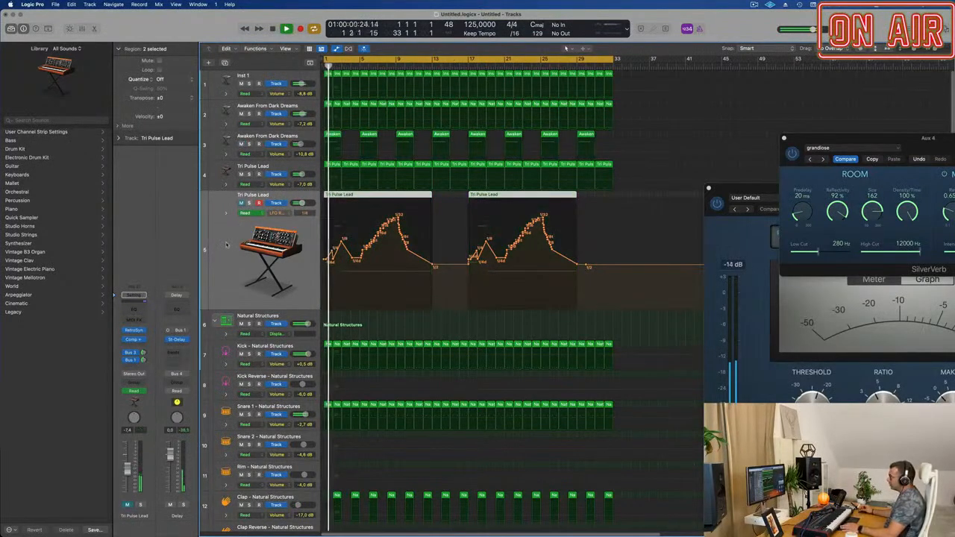
click(240, 203)
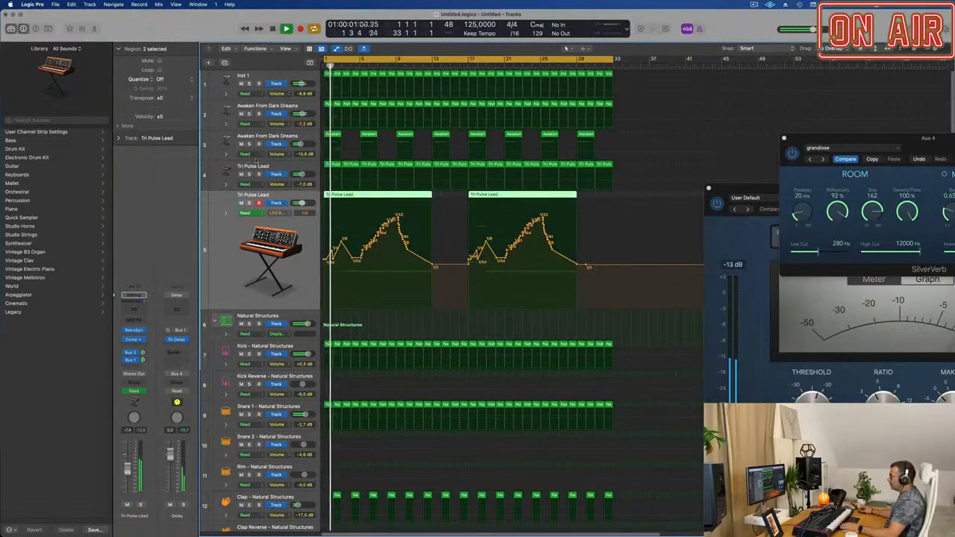
Reduce the track heights until all tracks fit, and mute both Tri Pulse Lead tracks.
click(234, 138)
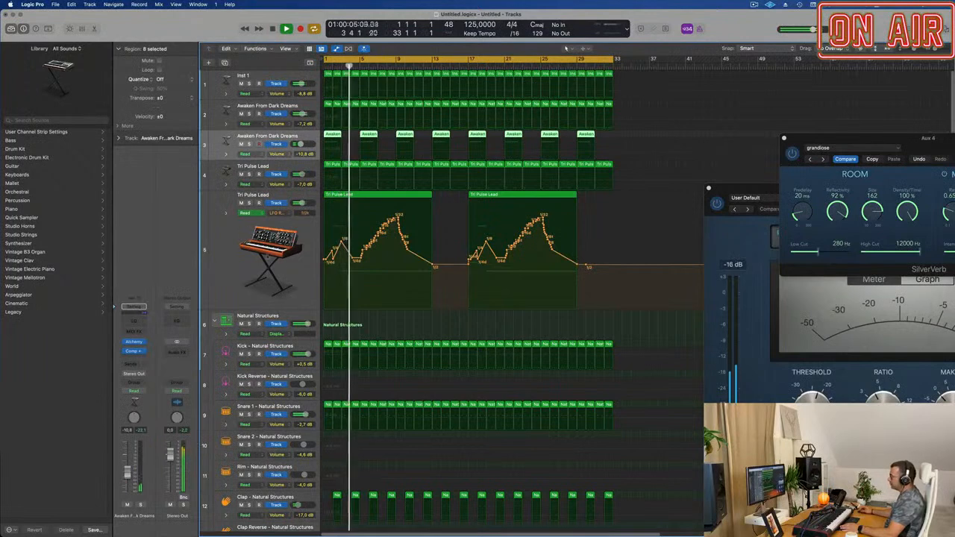
scroll(237, 259, down, 4)
scroll(240, 236, down, 4)
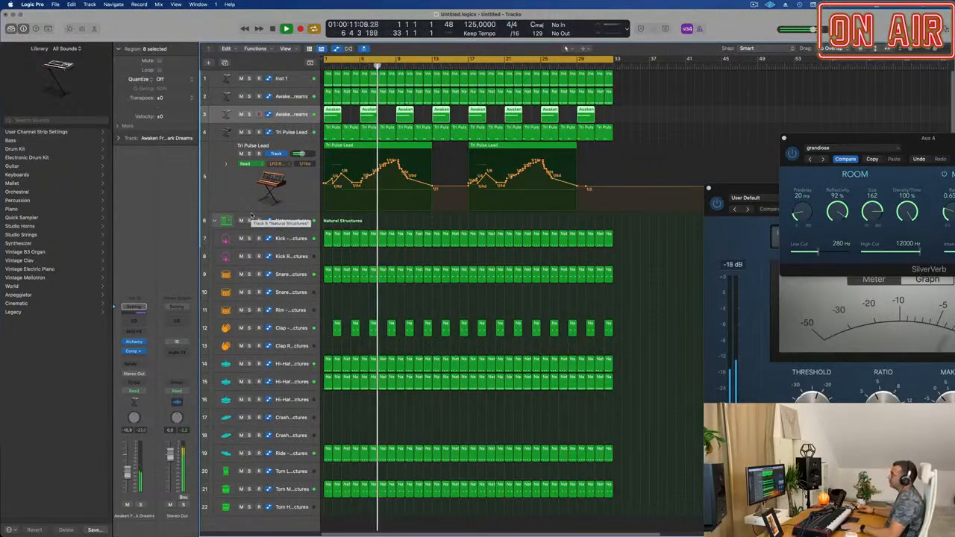
click(297, 91)
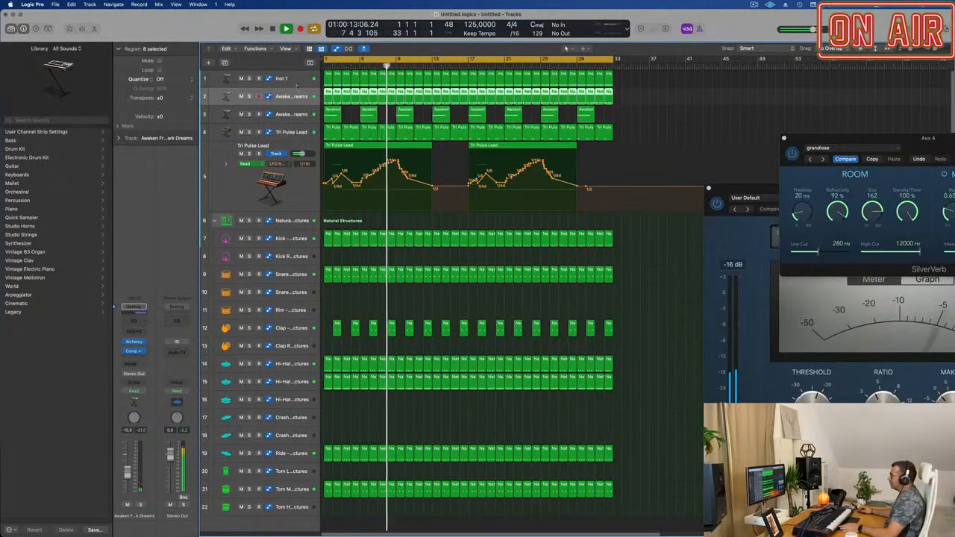
click(297, 79)
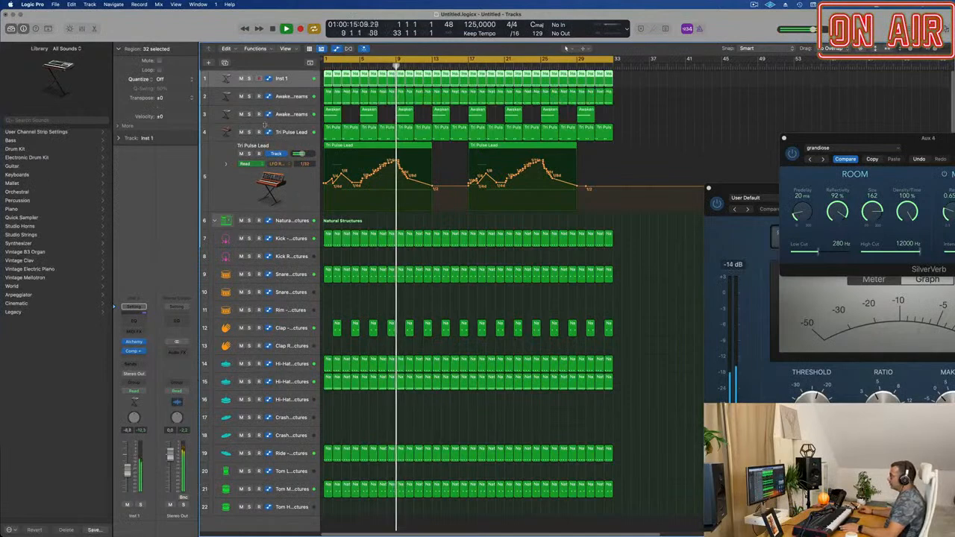
click(240, 132)
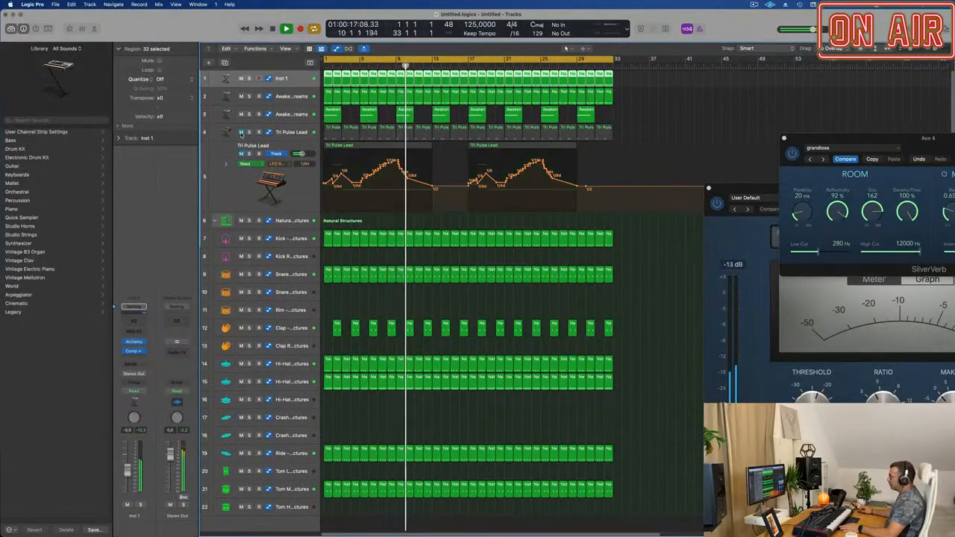
Replay the groove from the start and audition Inst 1 briefly in solo.
key(Return)
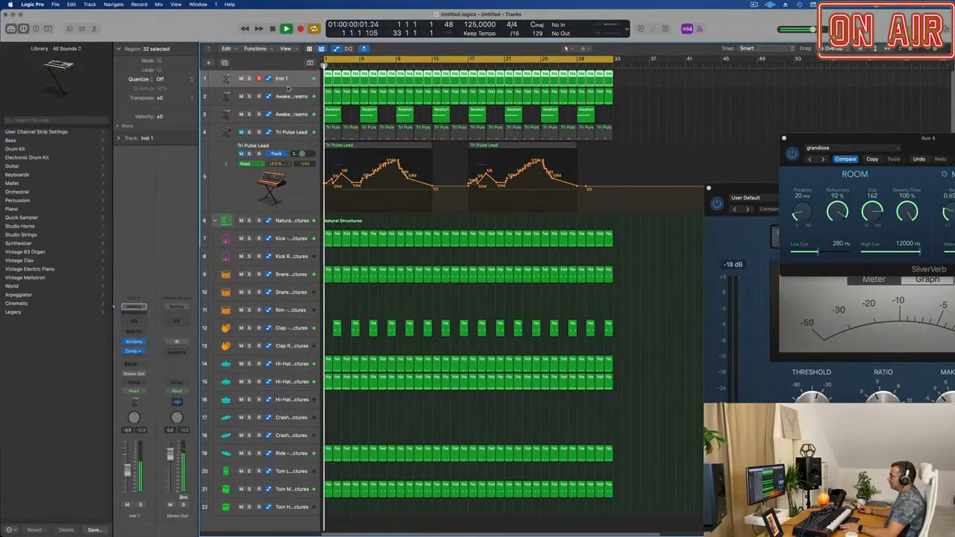
click(249, 79)
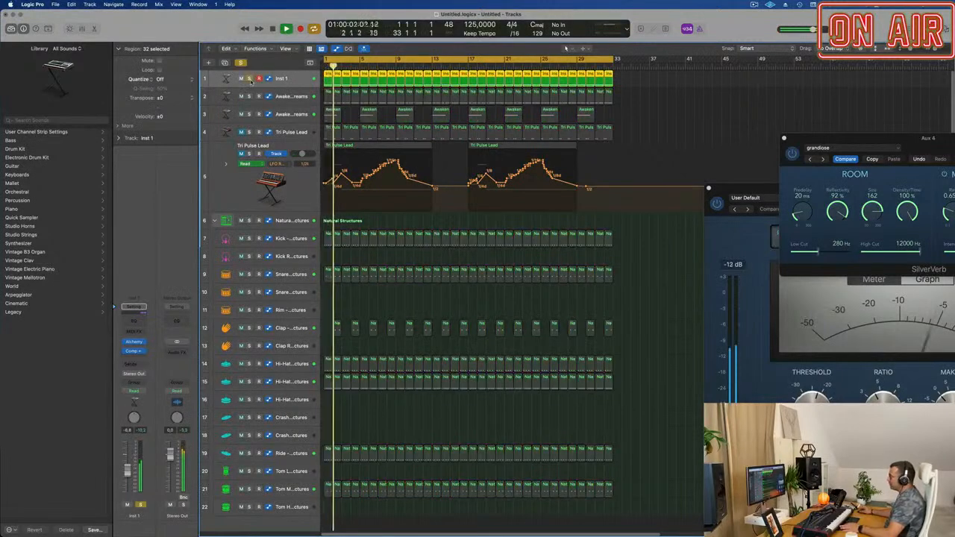
click(249, 79)
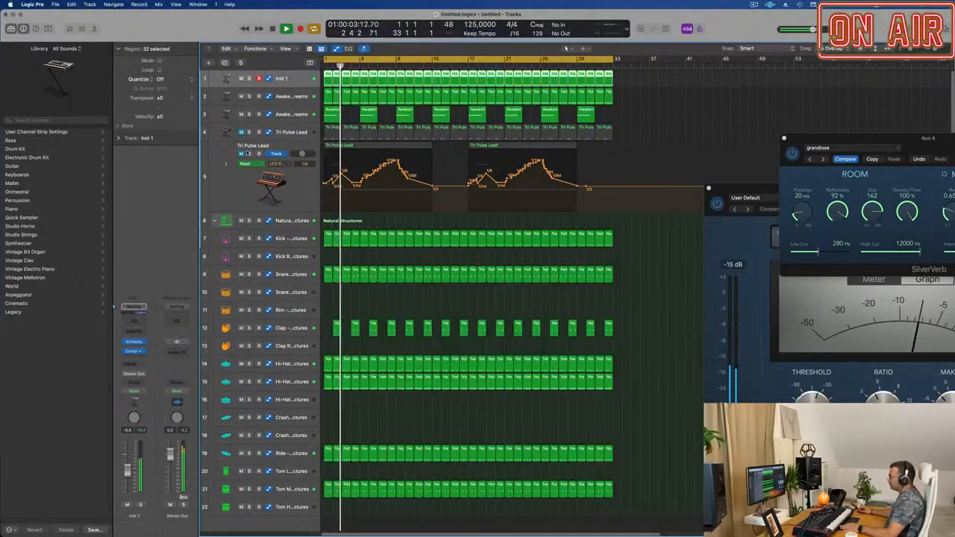
Add a Channel EQ to Inst 1 with a 12 dB/Oct low cut at 121 Hz, and move its window below the upper tracks.
click(134, 307)
drag(349, 208, 456, 183)
drag(425, 258, 471, 251)
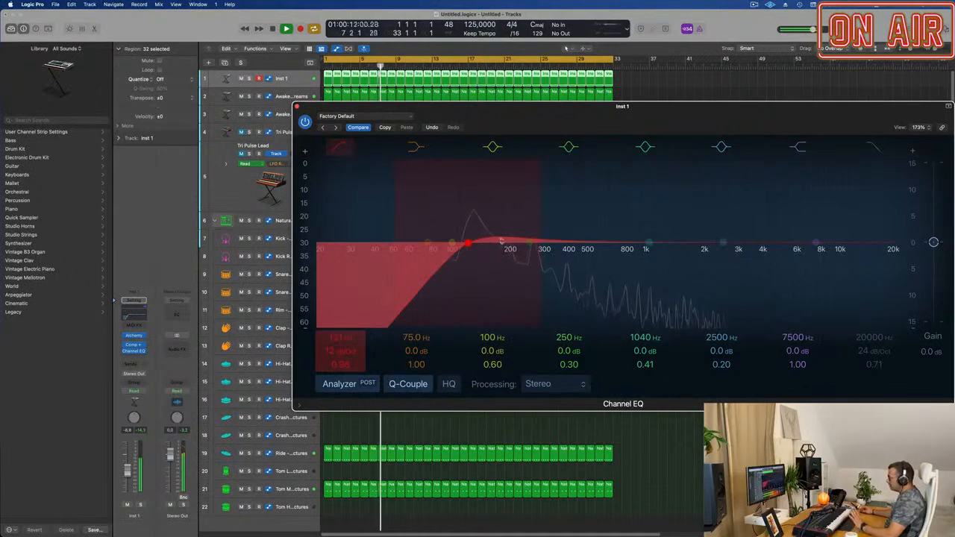
drag(560, 112, 528, 182)
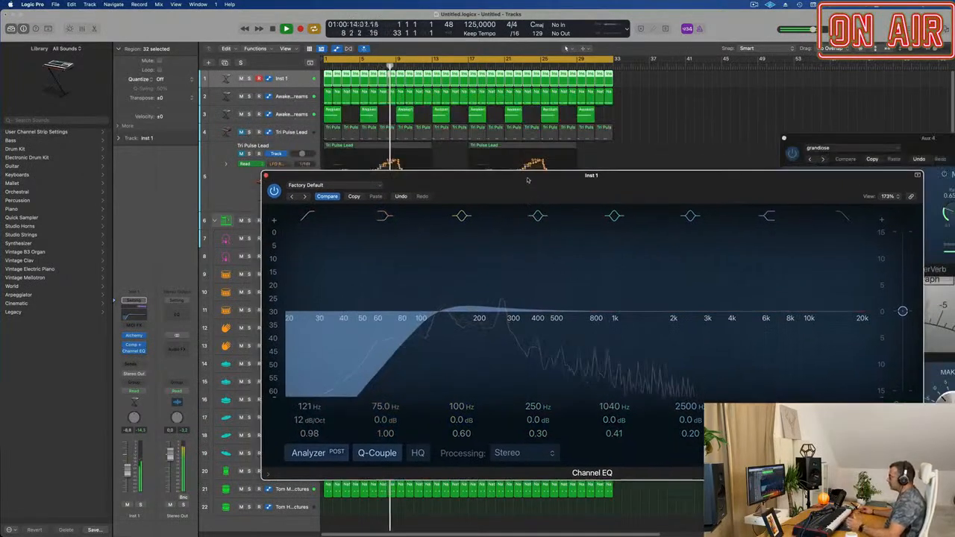
Enlarge the Inst 1 track until its automation mode and parameter controls are shown.
click(295, 87)
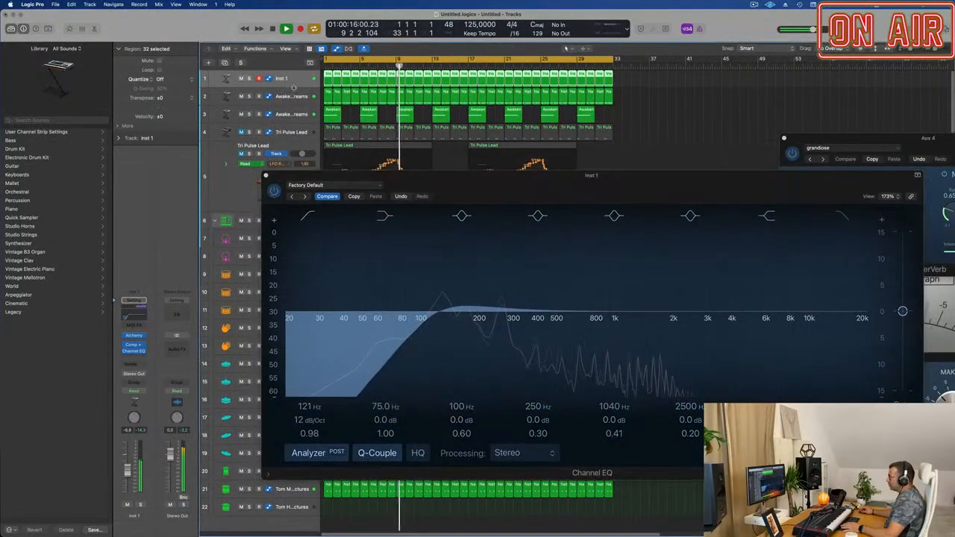
drag(295, 87, 295, 96)
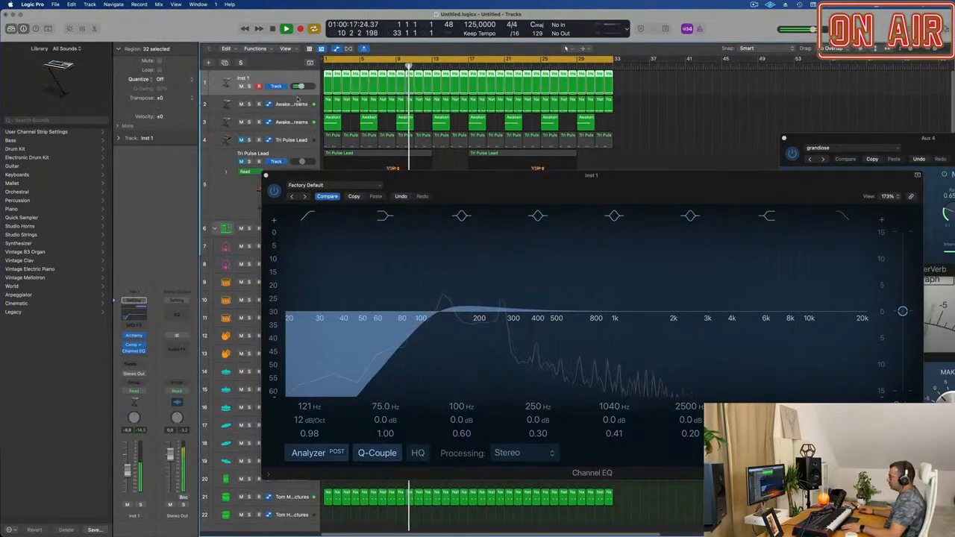
key(super+Down)
key(super+Down)
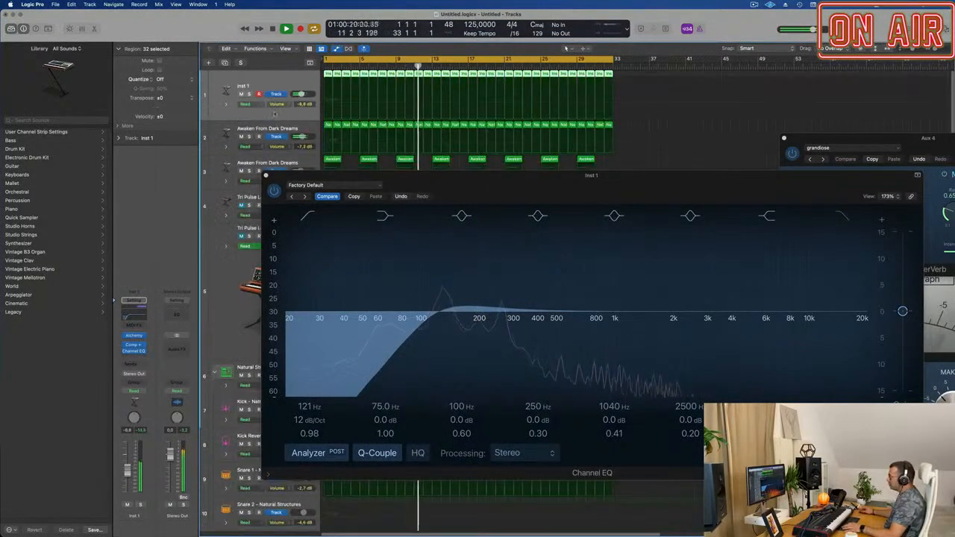
click(277, 105)
click(224, 118)
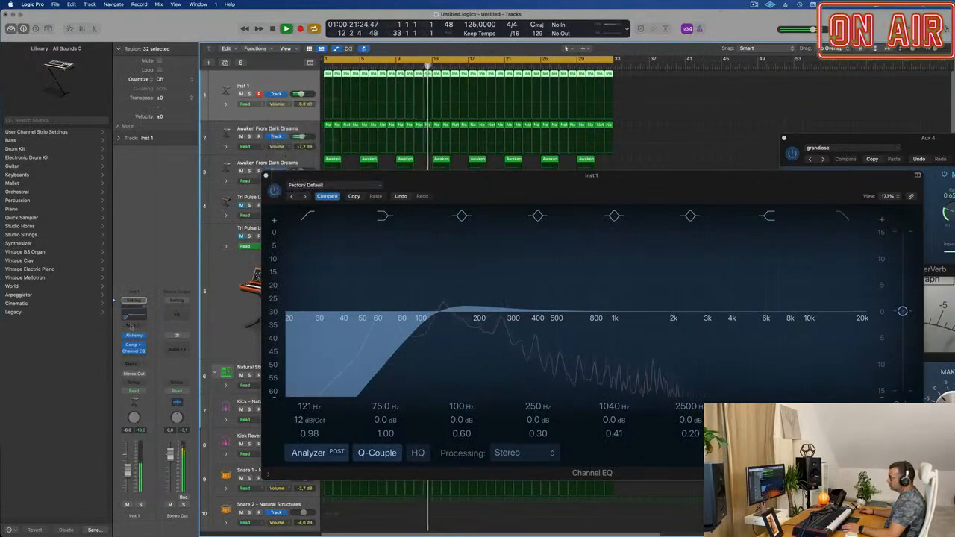
Open the Alchemy synth of Inst 1 beside the channel strip and set the track's automation mode to Touch.
click(133, 338)
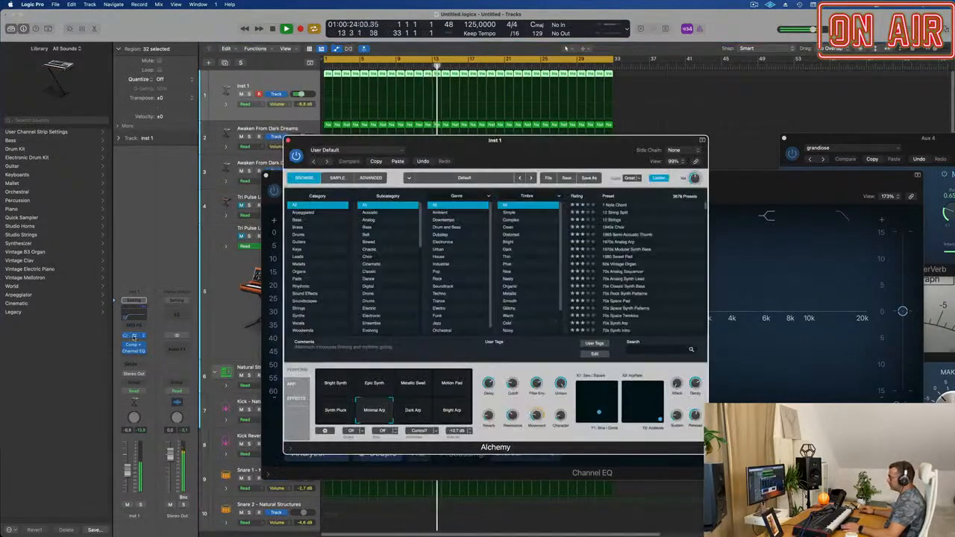
drag(509, 142, 553, 128)
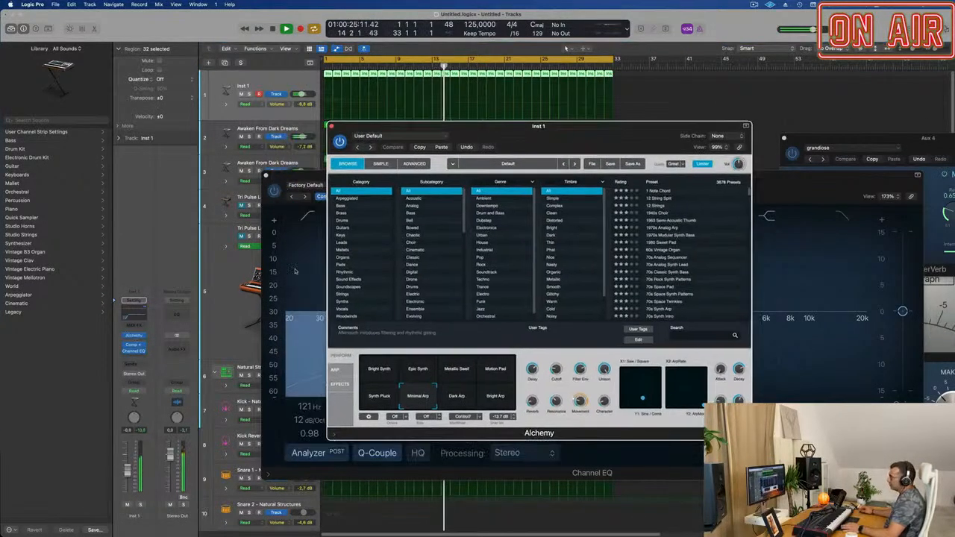
click(134, 391)
click(135, 400)
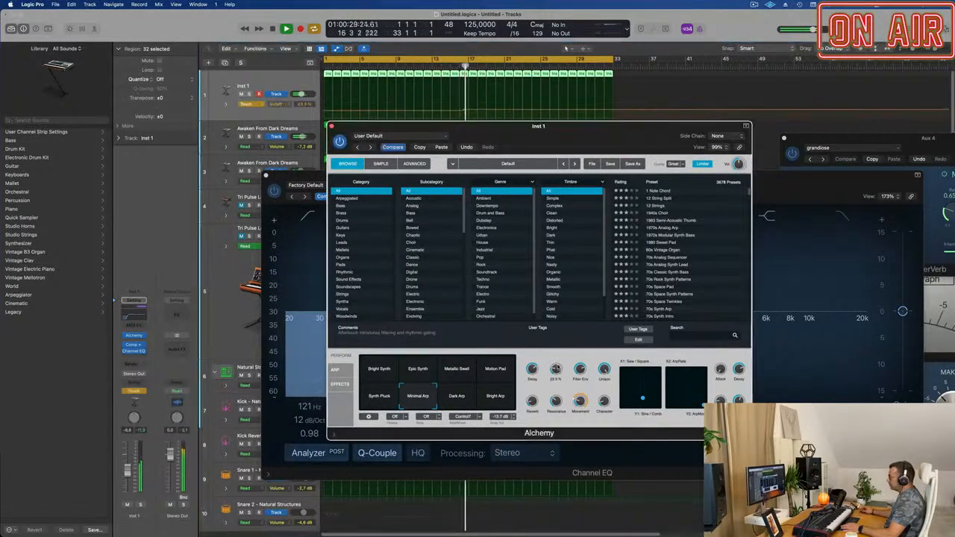
Close the Alchemy window and shape Inst 1's cutoff automation to peak at 41.6% near bar 5 and fall to 23% at bar 9.
click(331, 126)
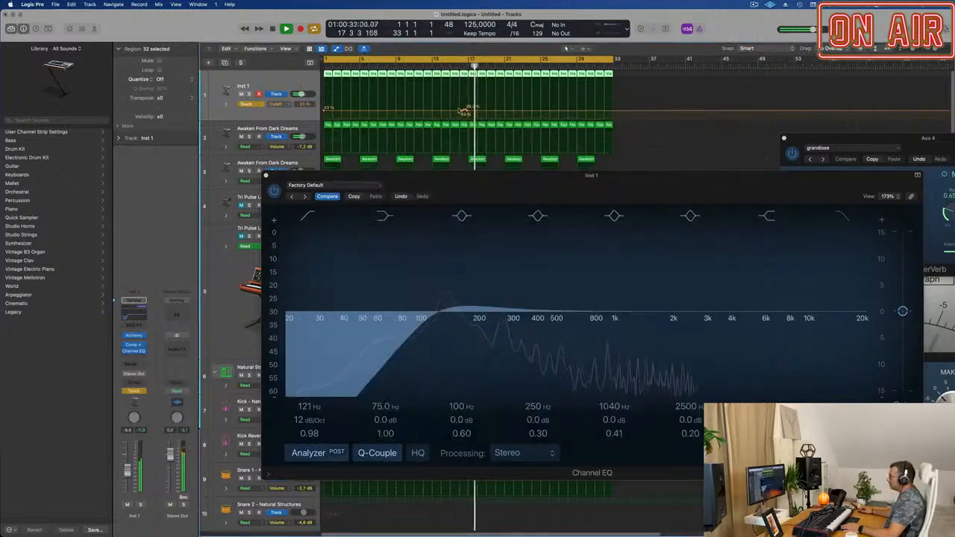
click(326, 110)
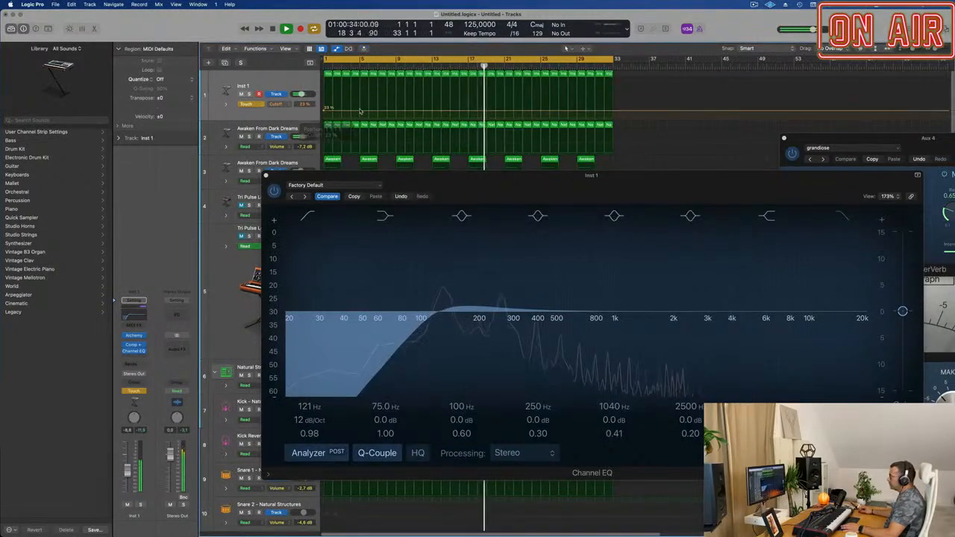
click(359, 112)
key(space)
key(space)
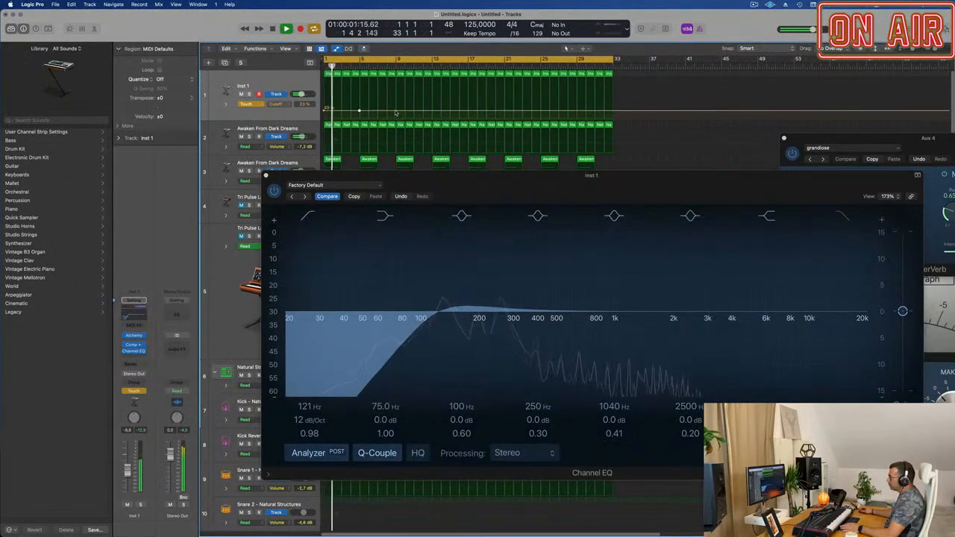
drag(359, 111, 359, 103)
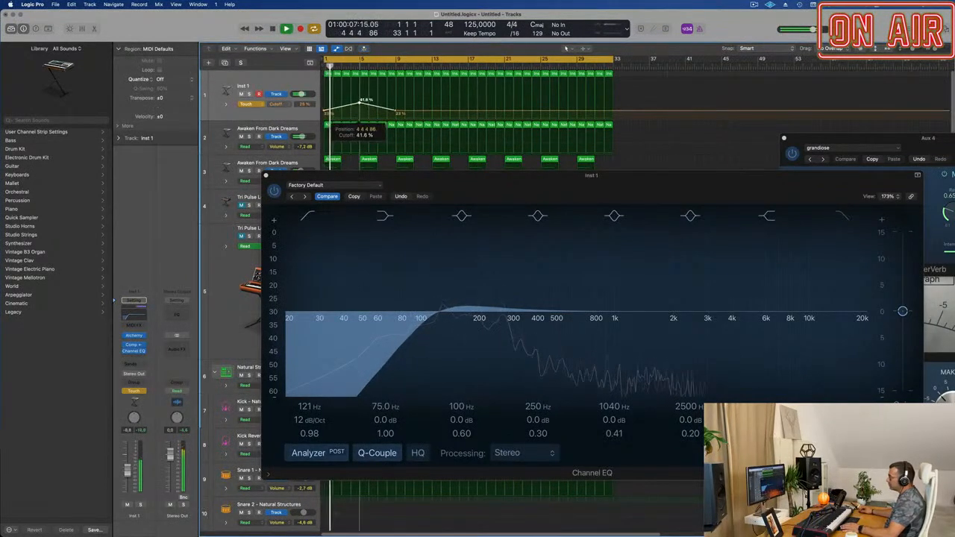
Set Inst 1's automation mode to Read and close its Channel EQ window.
click(249, 104)
click(249, 95)
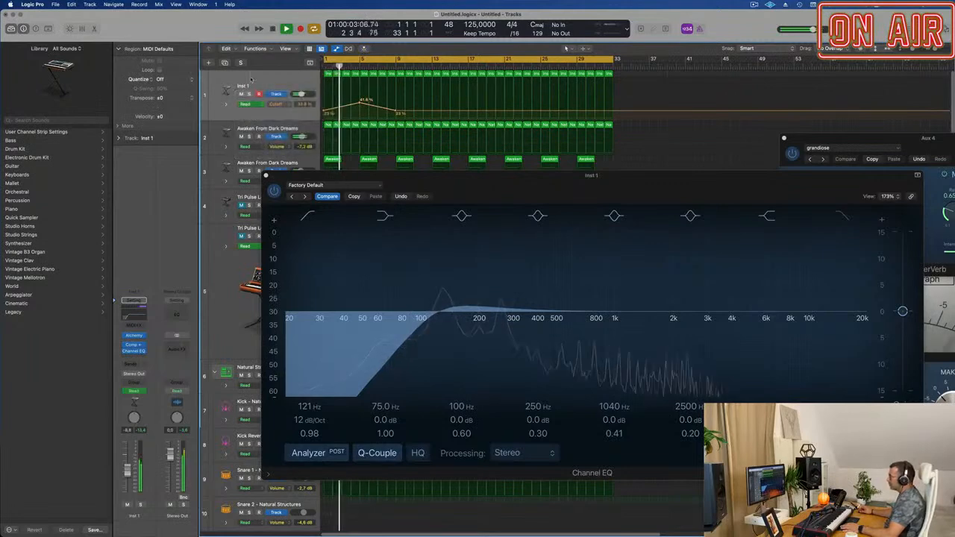
drag(276, 177, 336, 182)
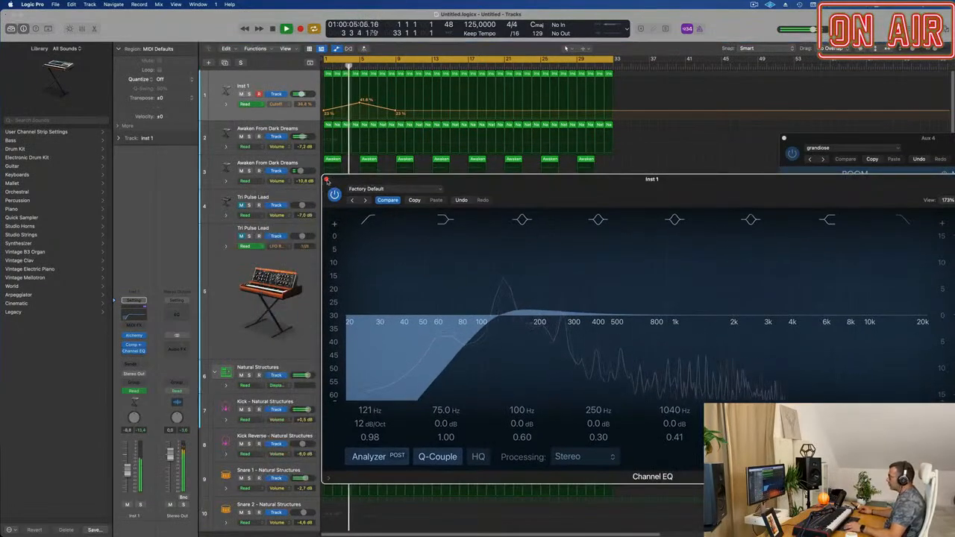
click(326, 180)
scroll(414, 164, down, 2)
scroll(414, 164, up, 4)
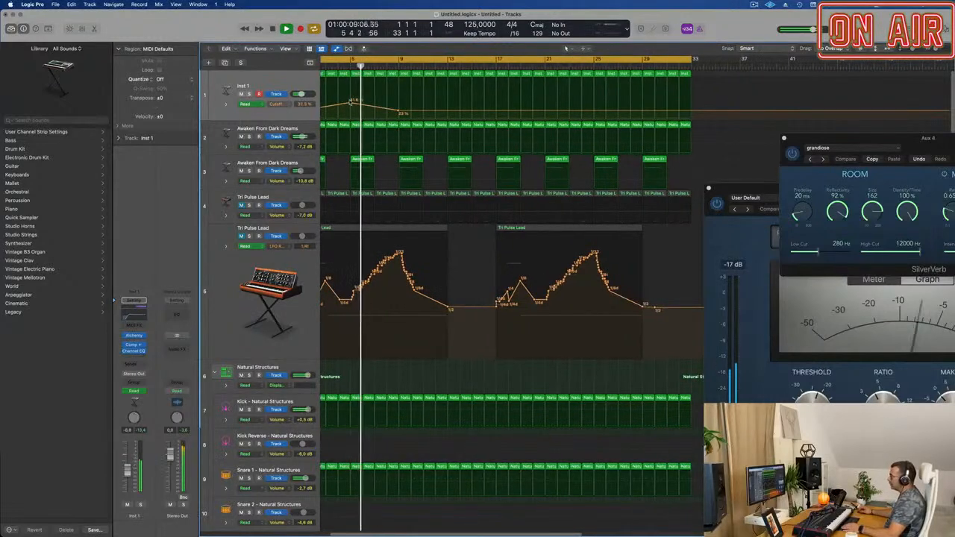
scroll(360, 107, down, 2)
Open the Alchemy synth of the upper Awaken From Dark Dreams track and audition that track briefly in solo.
click(296, 128)
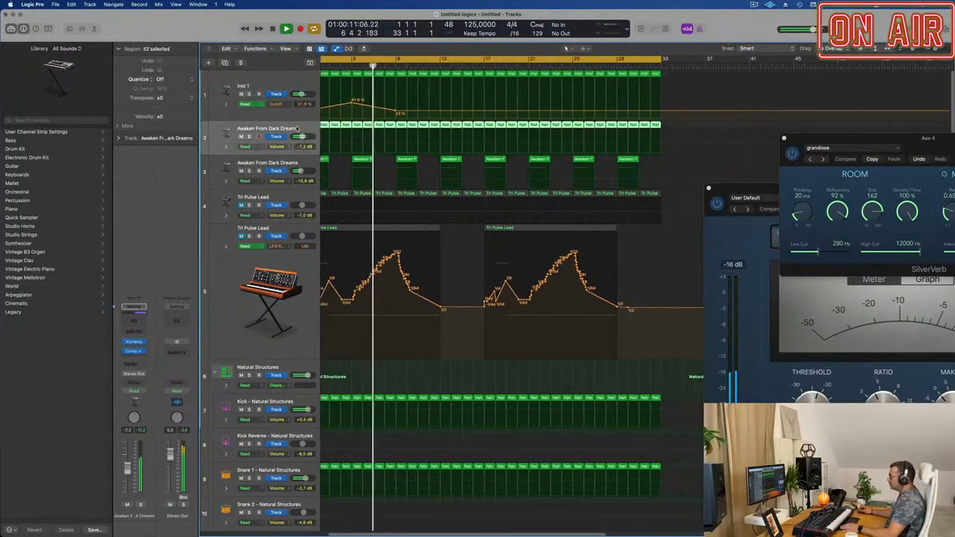
scroll(456, 104, down, 2)
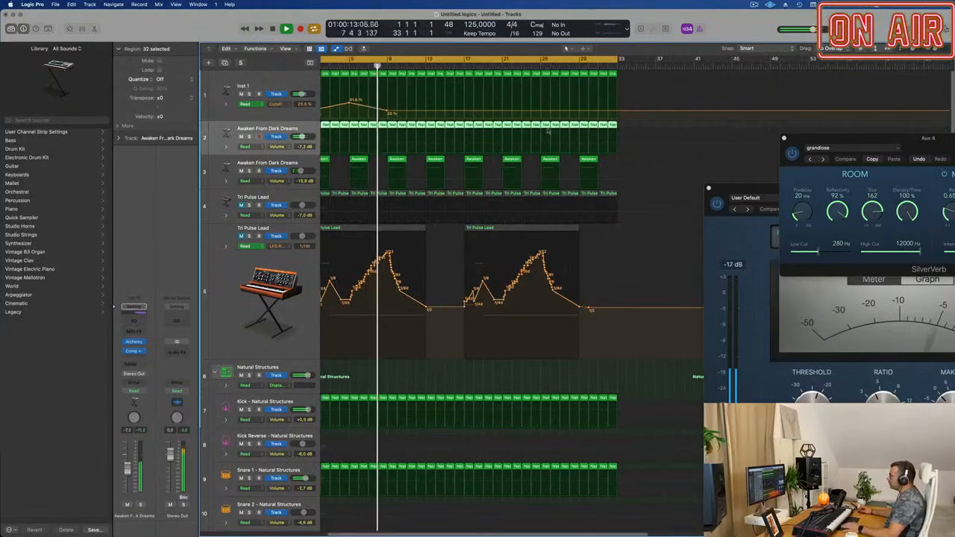
scroll(439, 215, right, 1)
scroll(447, 212, left, 3)
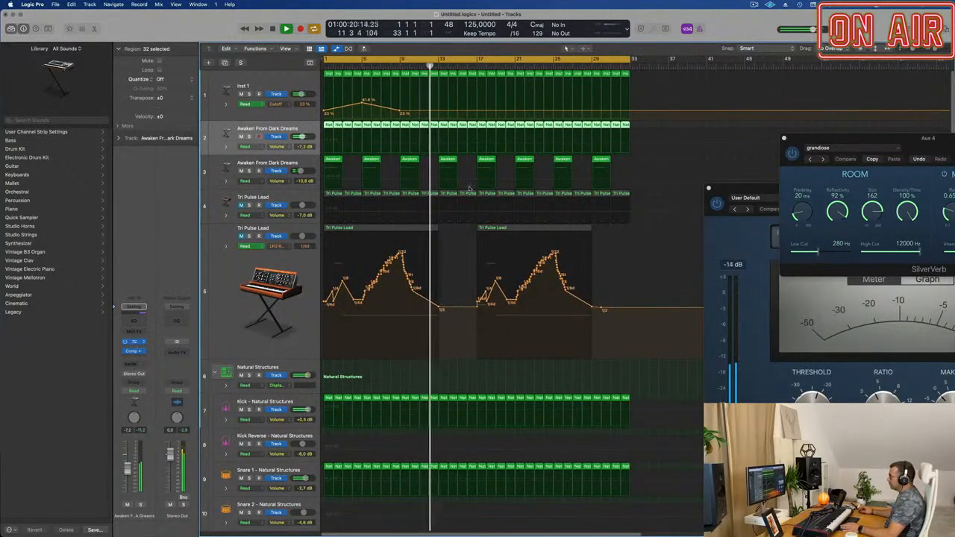
click(148, 342)
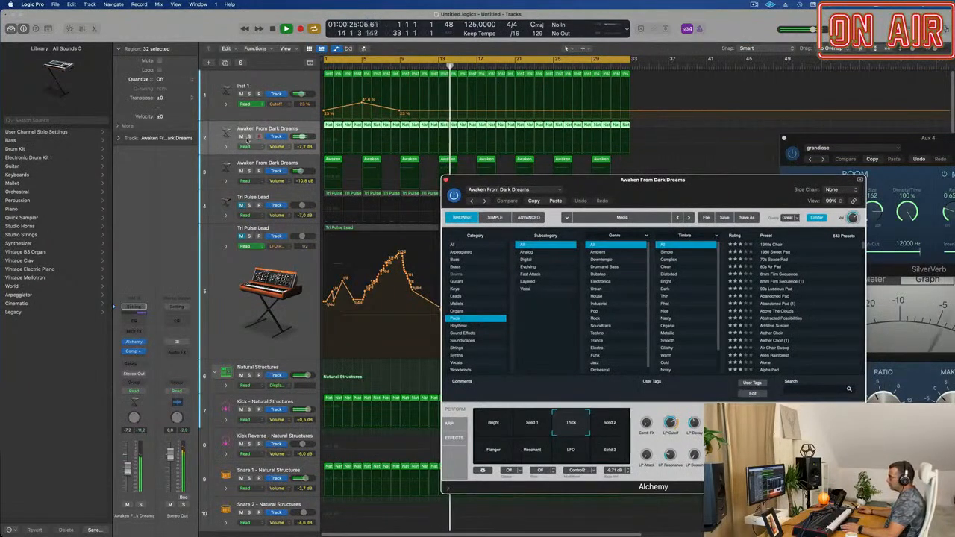
click(249, 137)
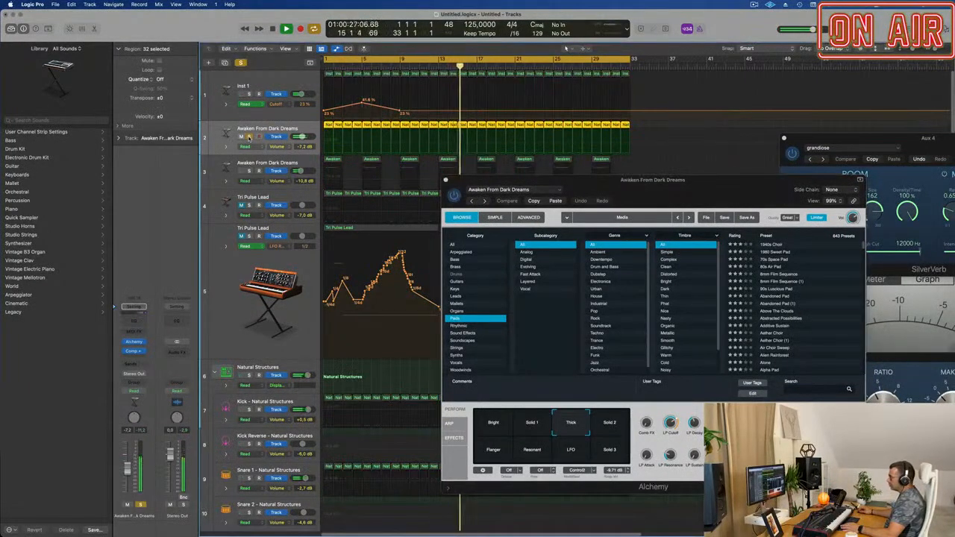
click(249, 137)
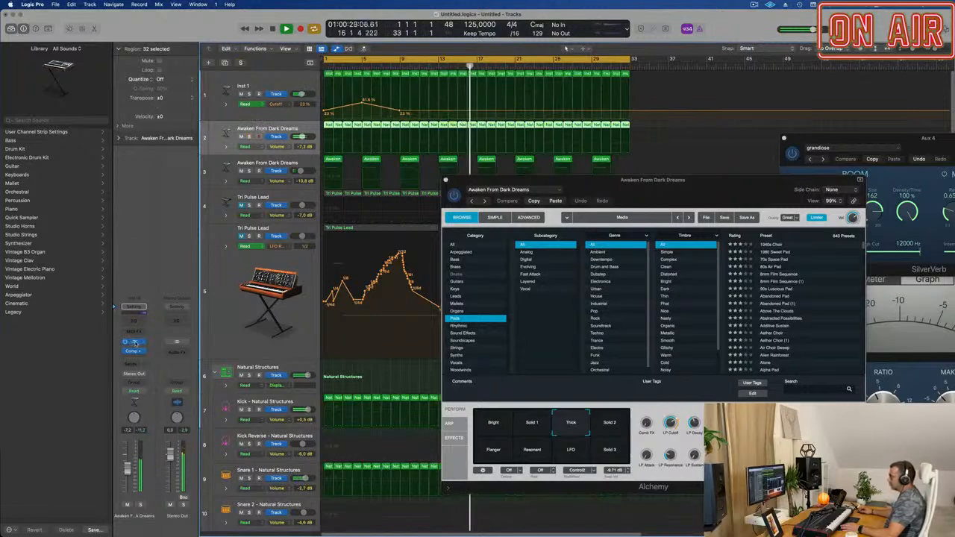
Add a Channel EQ to the upper Awaken From Dark Dreams track, boost its 75 Hz low shelf by 2.7 dB, and close the EQ.
click(135, 320)
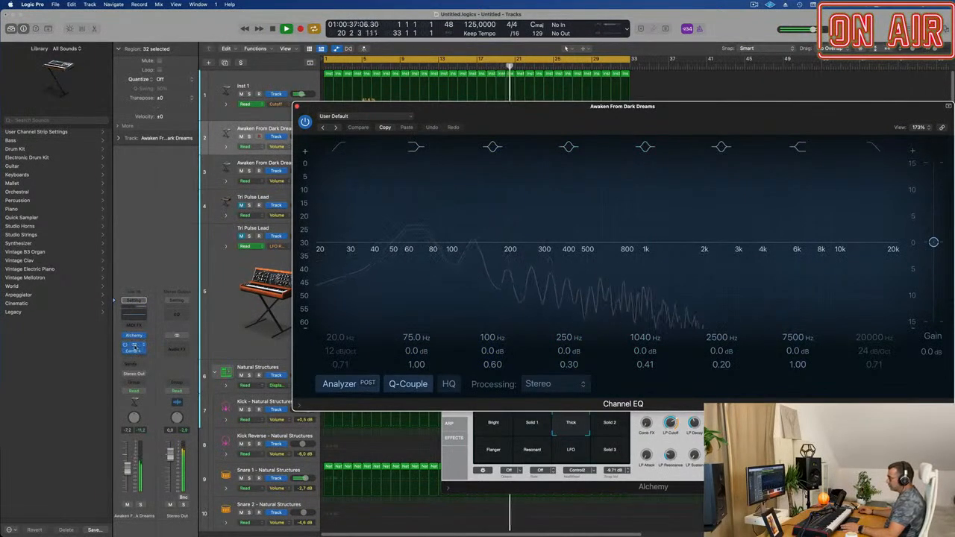
click(135, 346)
click(135, 346)
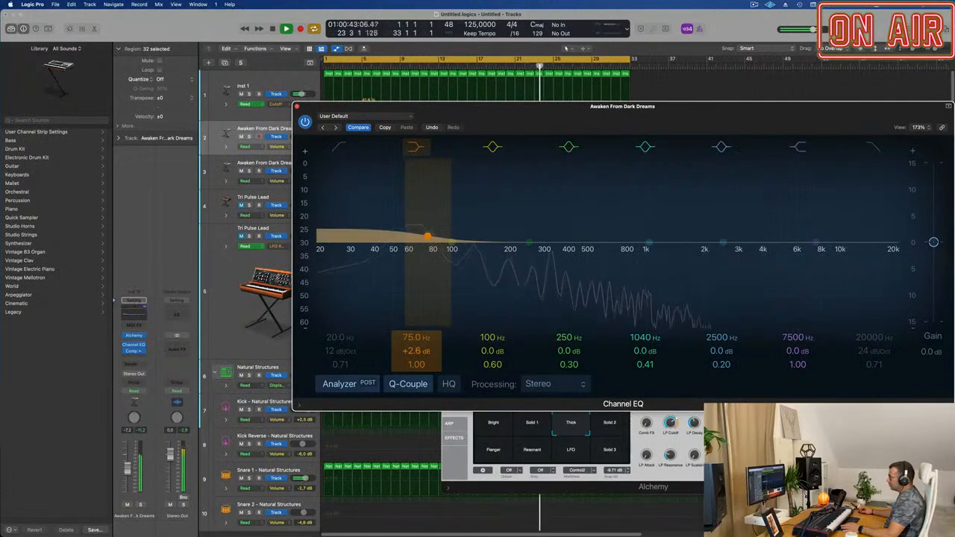
drag(416, 351, 416, 349)
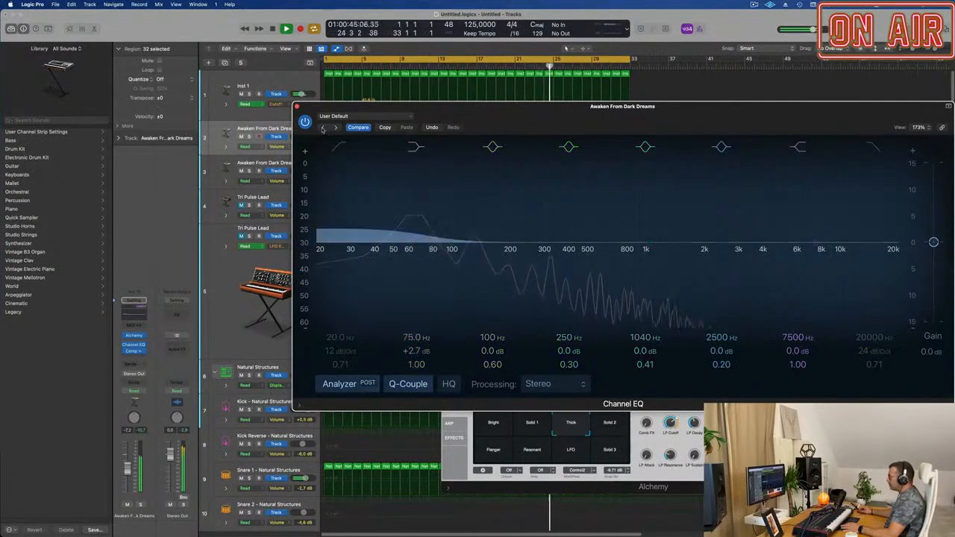
click(296, 107)
Move the track's Alchemy window over the upper tracks and show its advanced sound-source controls.
drag(594, 180, 443, 140)
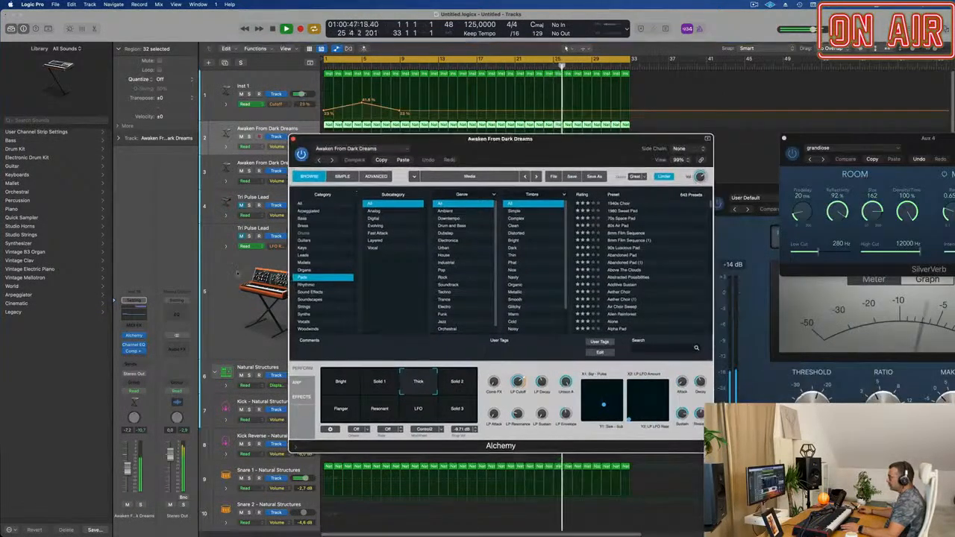
click(134, 336)
click(134, 337)
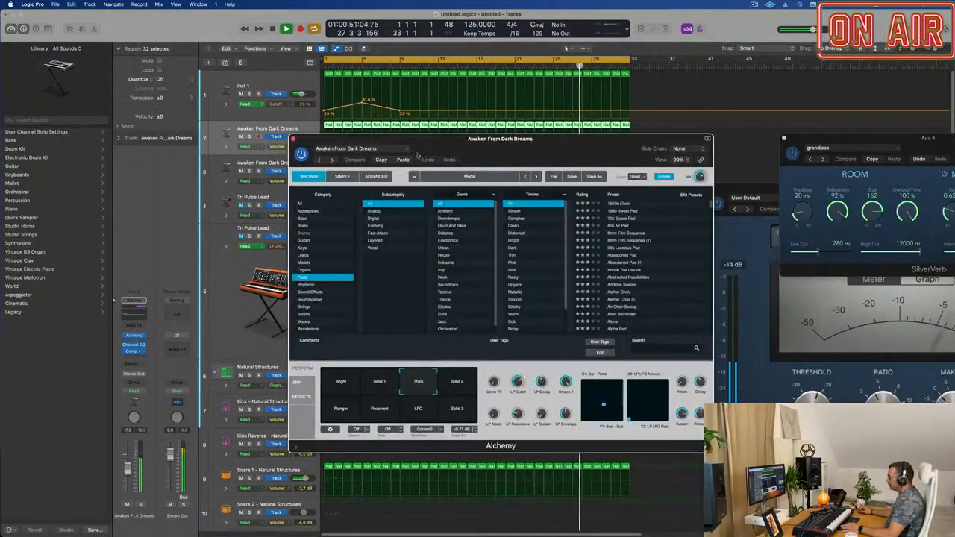
drag(409, 156, 391, 154)
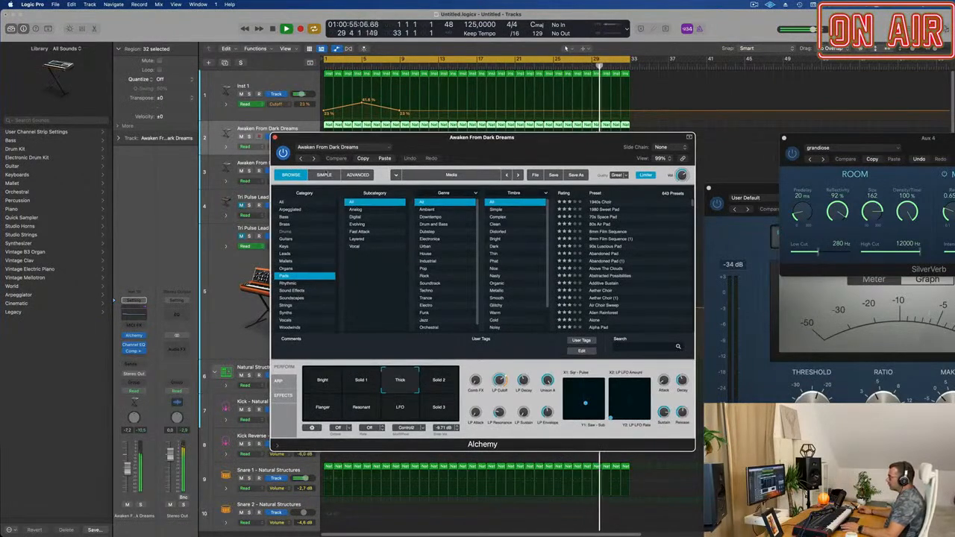
click(324, 175)
click(357, 174)
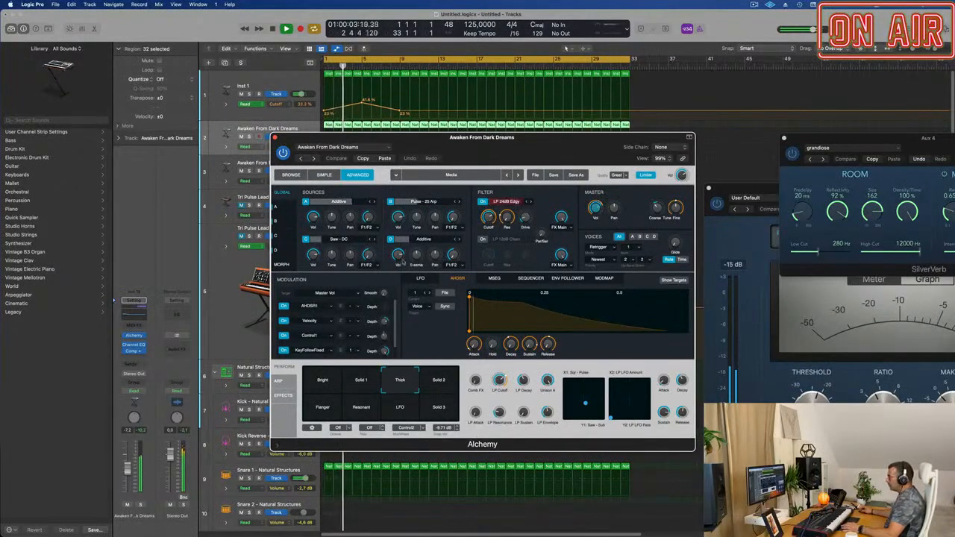
Try Alchemy's source B at -12 semitones, solo the track while adjusting the coarse tuning of sources B and C, and close the synth.
click(416, 217)
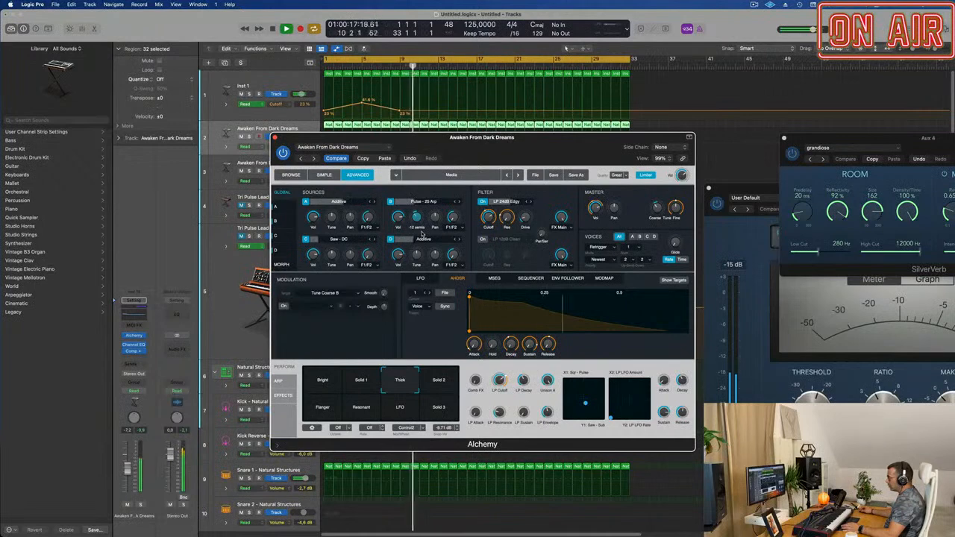
click(140, 505)
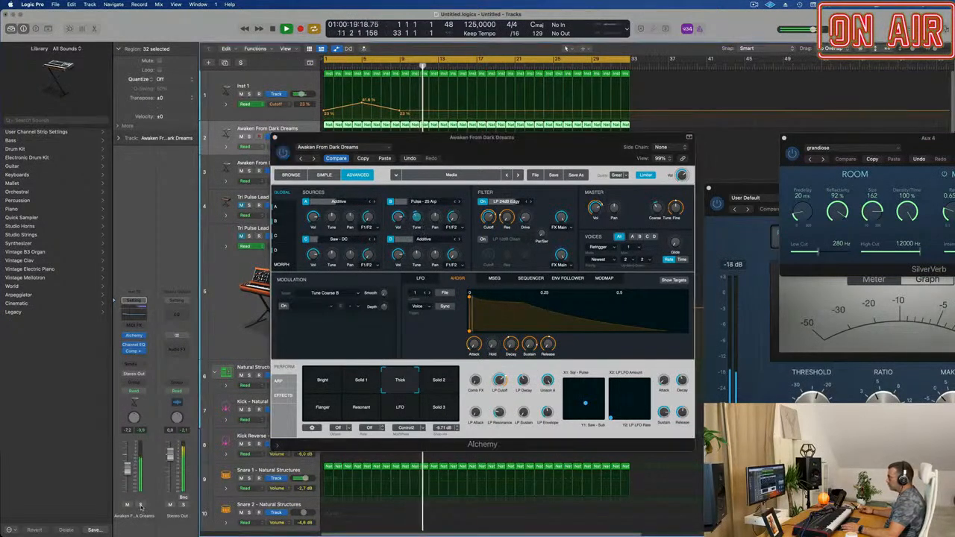
drag(418, 138, 452, 139)
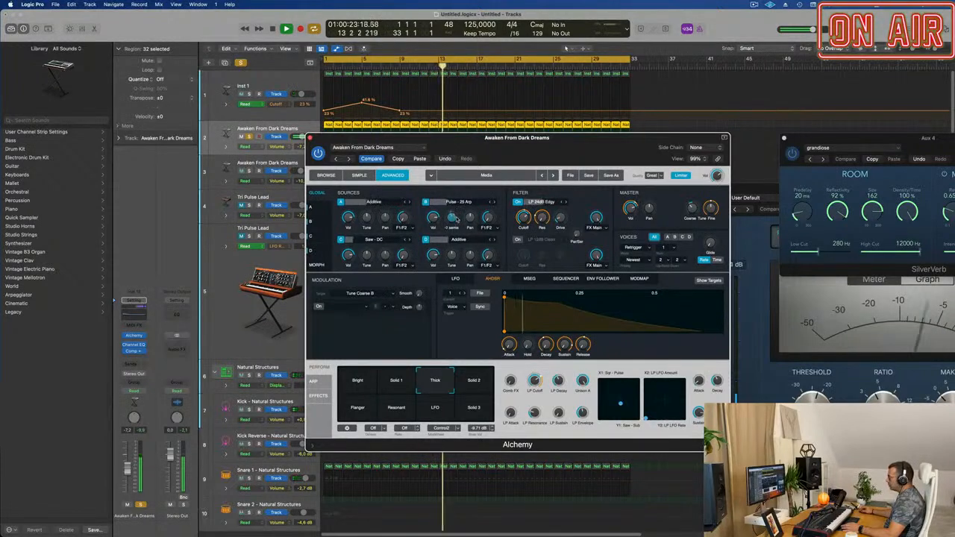
click(470, 217)
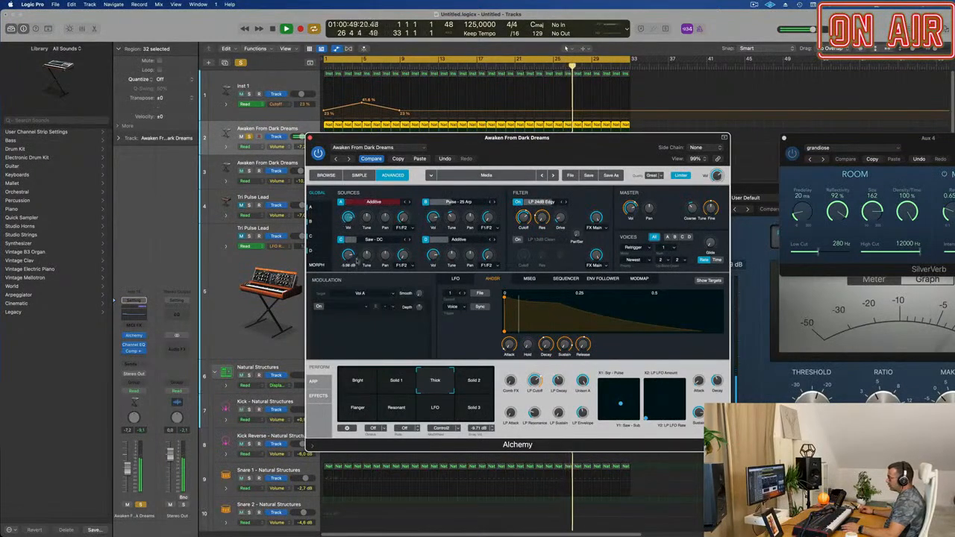
mouse_move(367, 257)
mouse_down()
mouse_move(368, 242)
mouse_move(369, 258)
mouse_up()
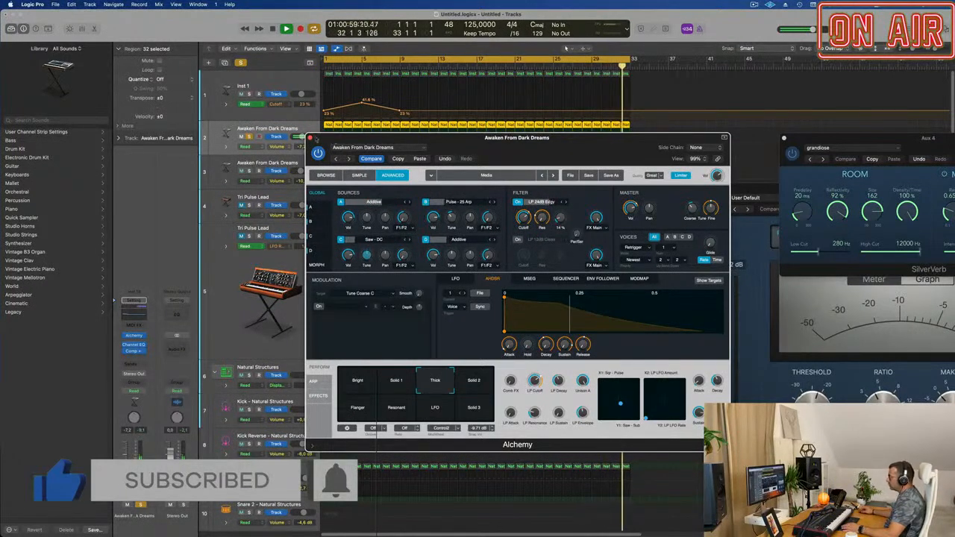
click(310, 138)
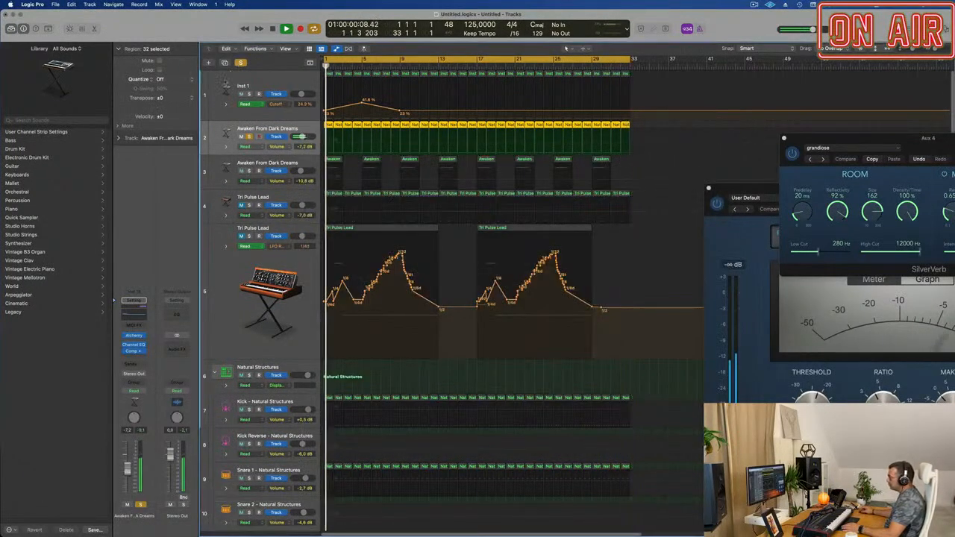